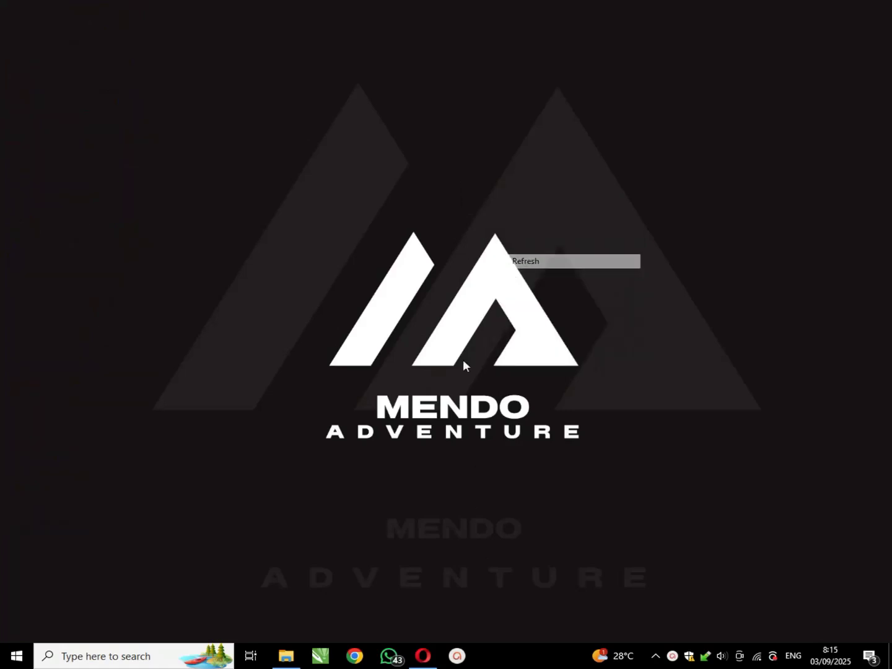
Step: Switch to CorelDRAW X7, create a new blank document and add artistic text reading "pemuda kidul x" on the page
left_click(330, 658)
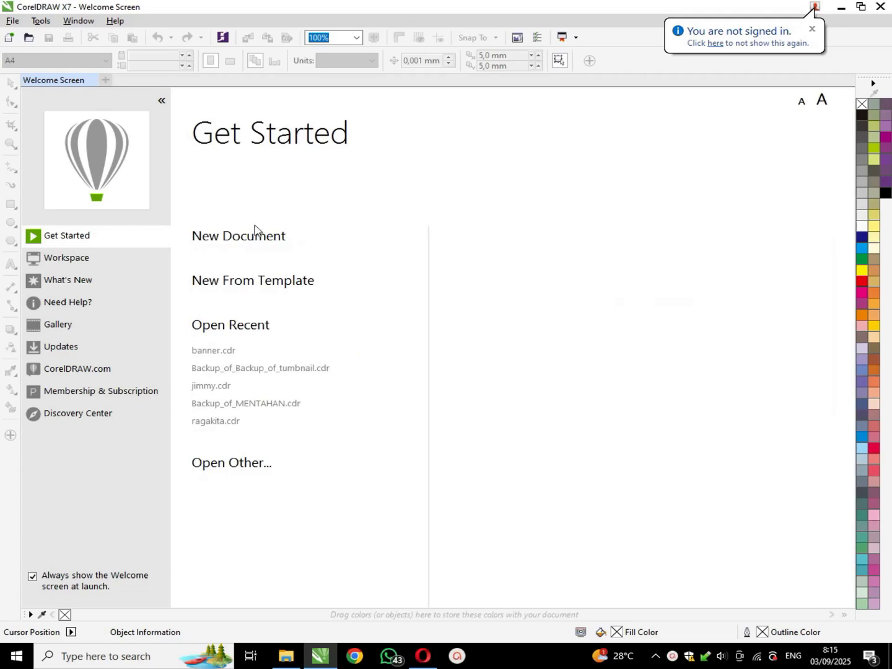
left_click(254, 234)
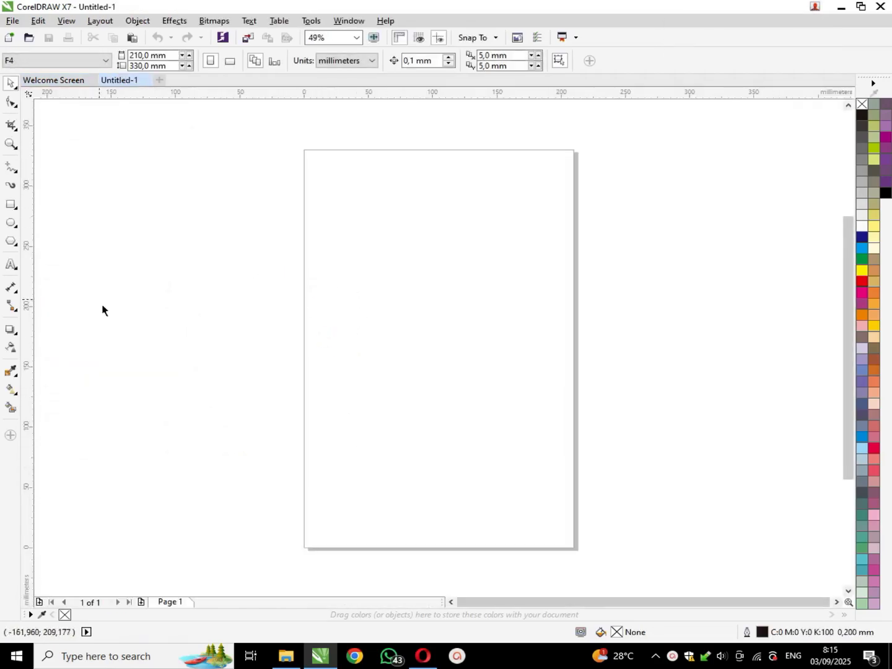
left_click(11, 265)
left_click(350, 290)
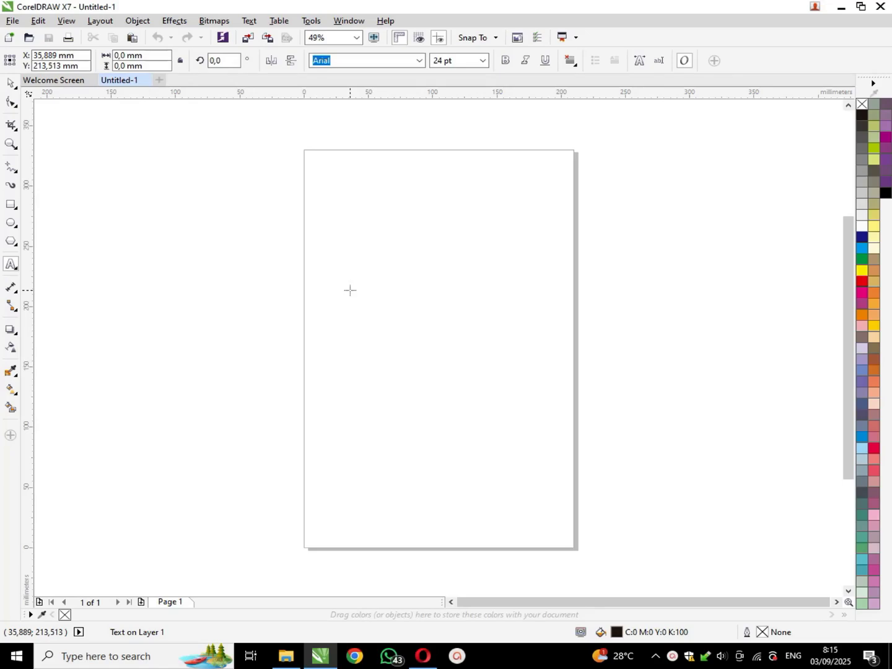
type("ge")
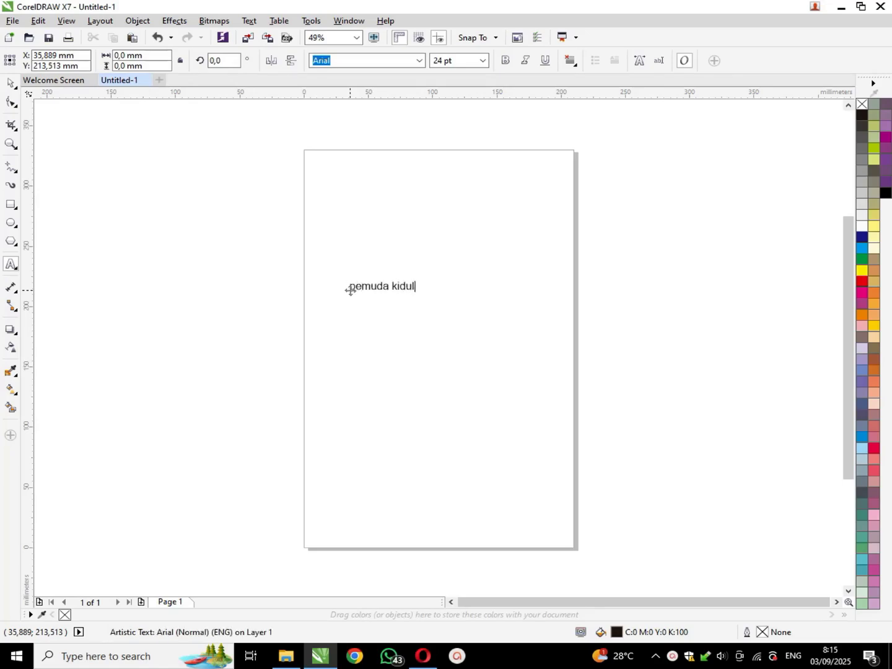
left_click(415, 287)
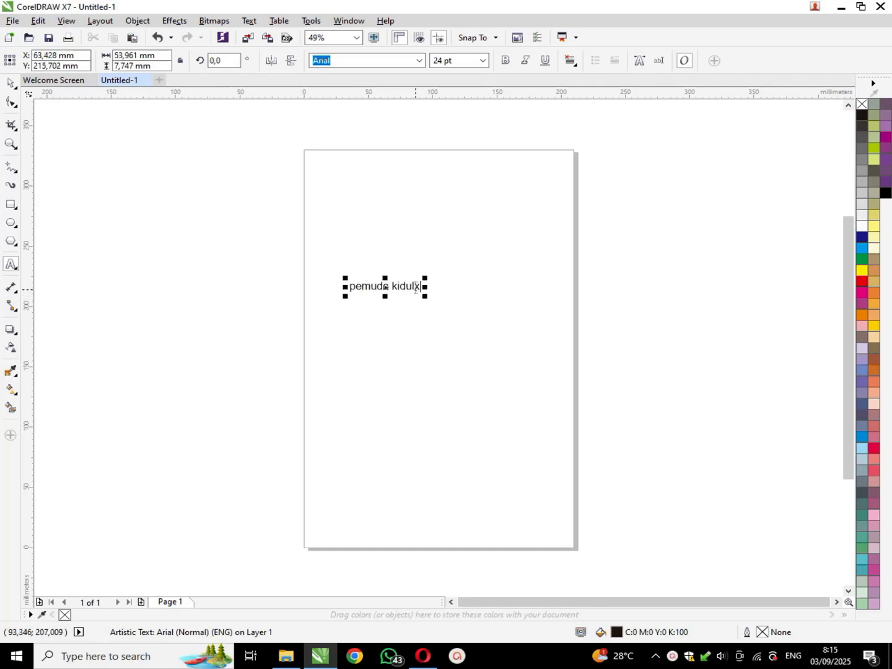
Step: Set the font of the whole "pemuda kidul x" text to Racing Done Pro
scroll(426, 299, "up", 2)
key("ctrl+a")
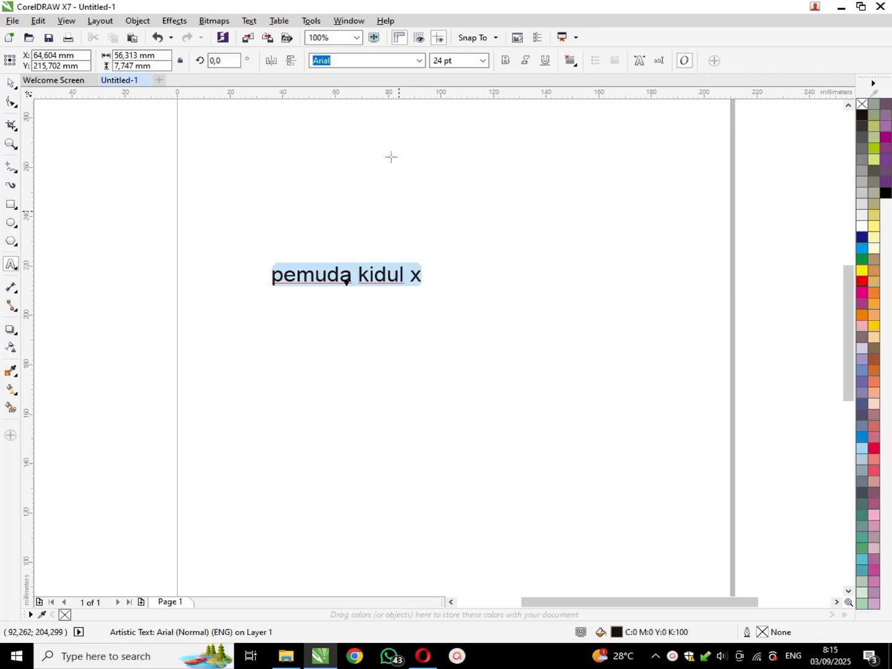
left_click(420, 61)
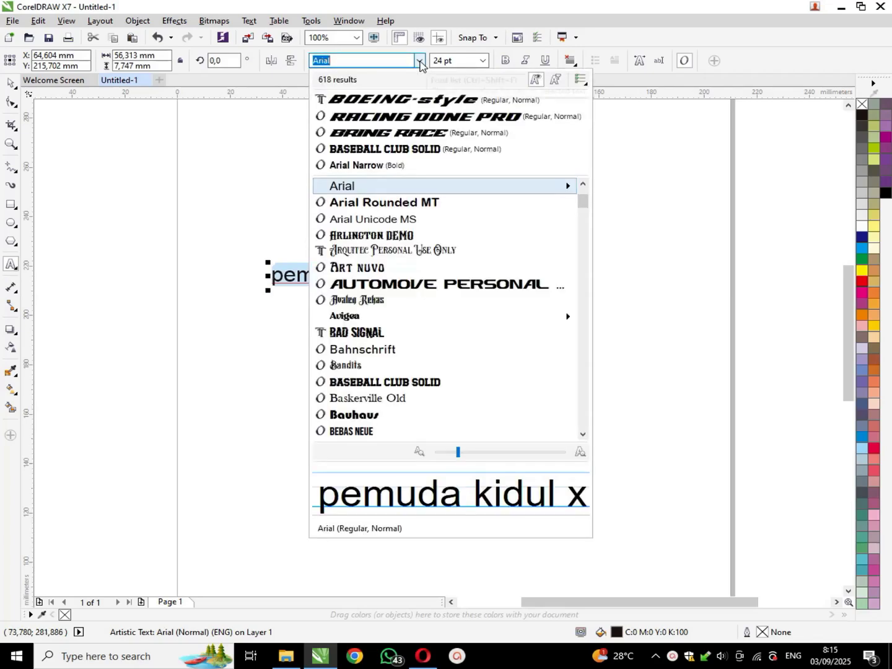
left_click(415, 115)
Step: Tighten the letter spacing of the PEMUDA KIDUL X text, narrowing it to about 111 mm wide
scroll(294, 273, "up", 1)
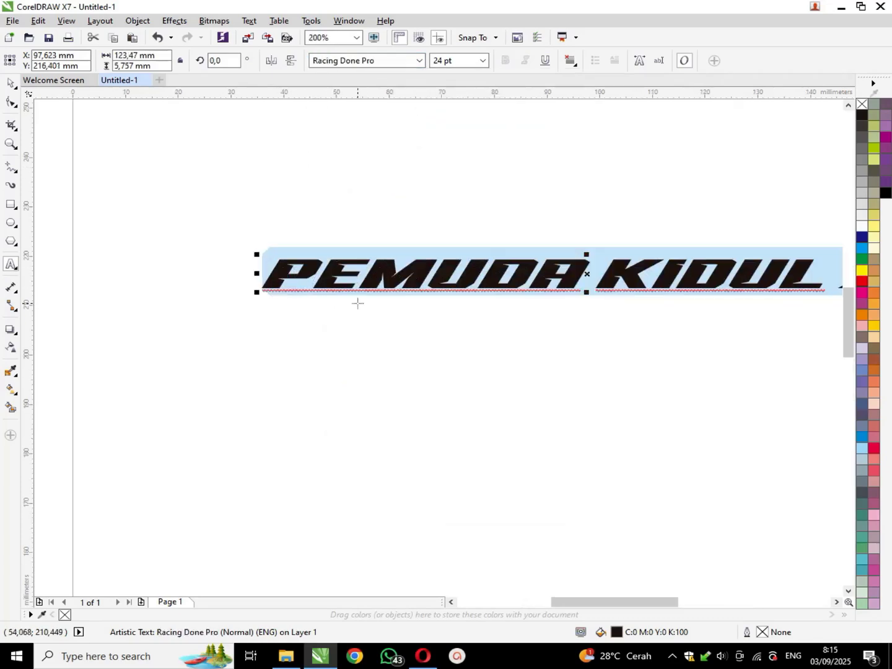
scroll(403, 287, "up", 1)
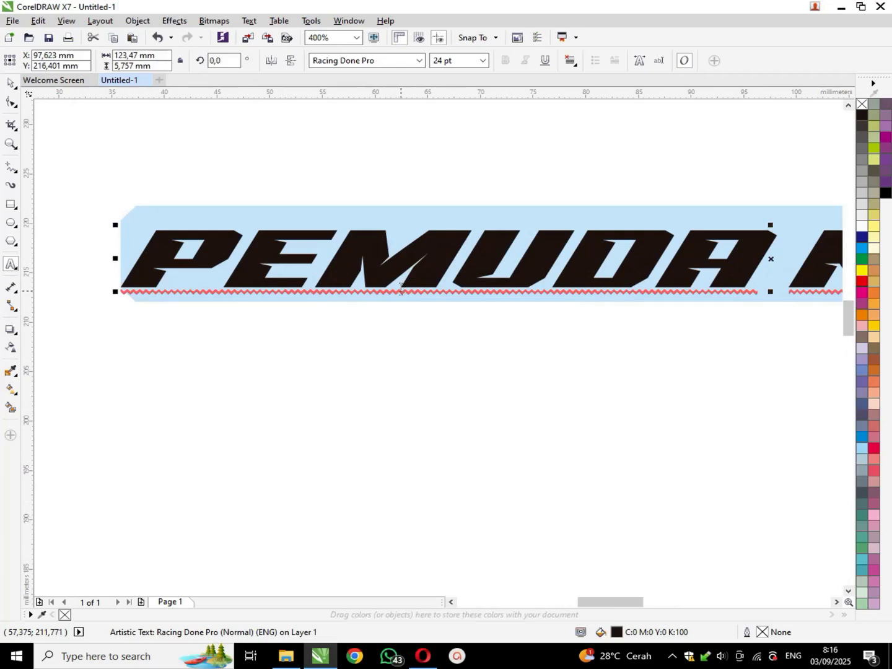
key("F10")
scroll(492, 294, "down", 2)
scroll(641, 290, "up", 1)
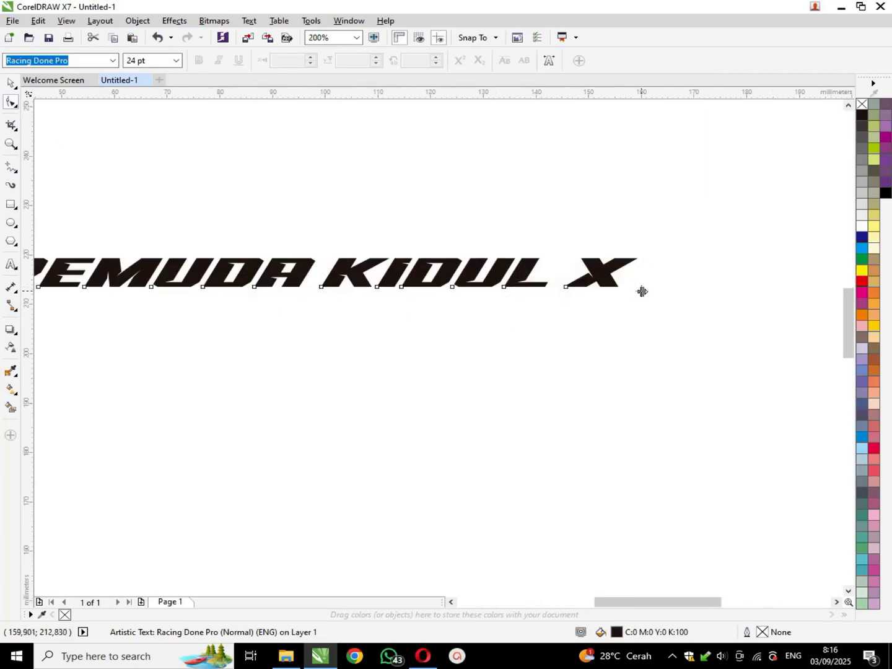
mouse_move(552, 286)
left_mouse_down()
mouse_move(526, 283)
mouse_move(546, 282)
left_mouse_up()
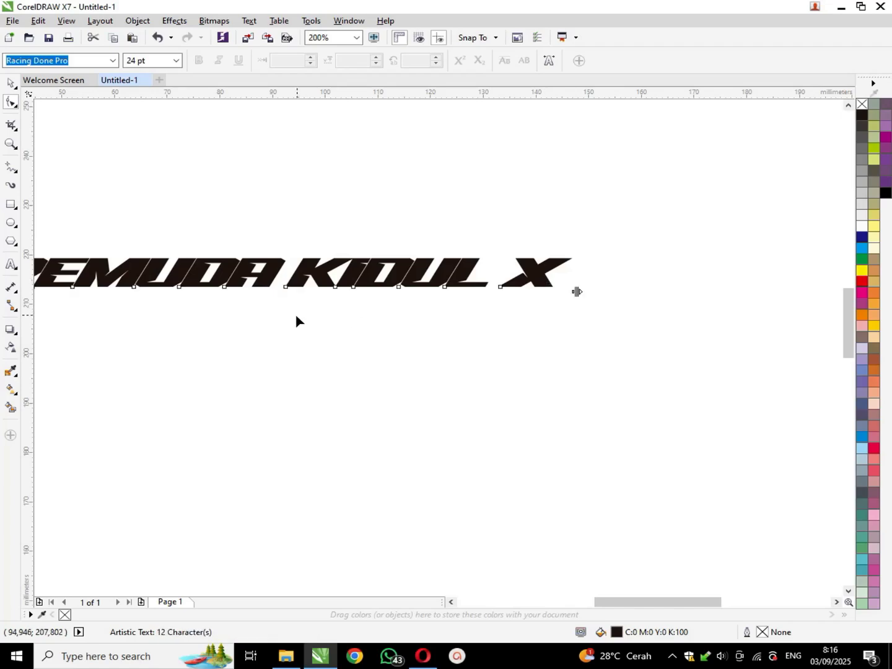
key("space")
scroll(202, 293, "left", 2)
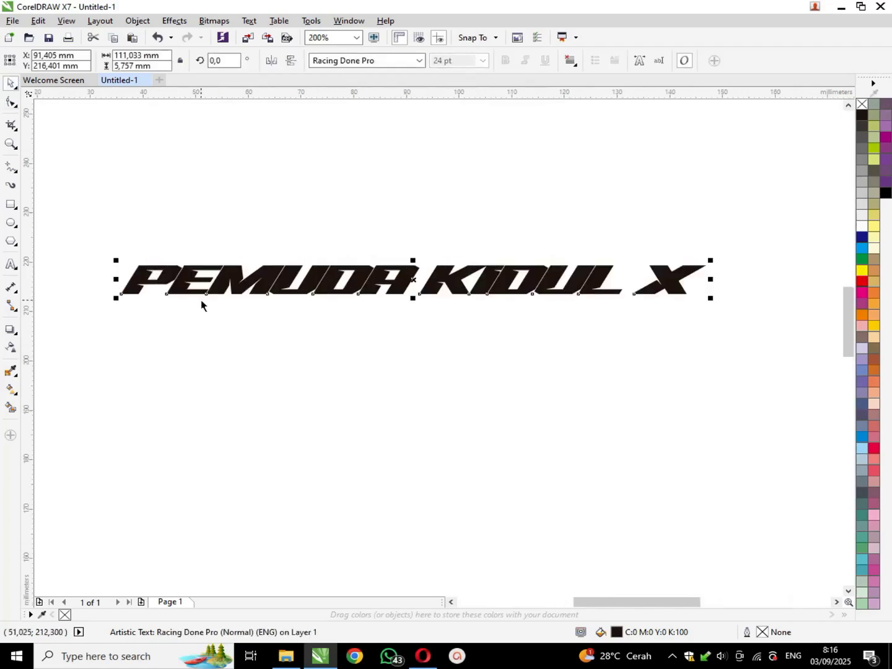
Step: Break the text apart into words, then place KIDUL beneath PEMUDA and shrink it to about 17 pt
left_click(361, 459)
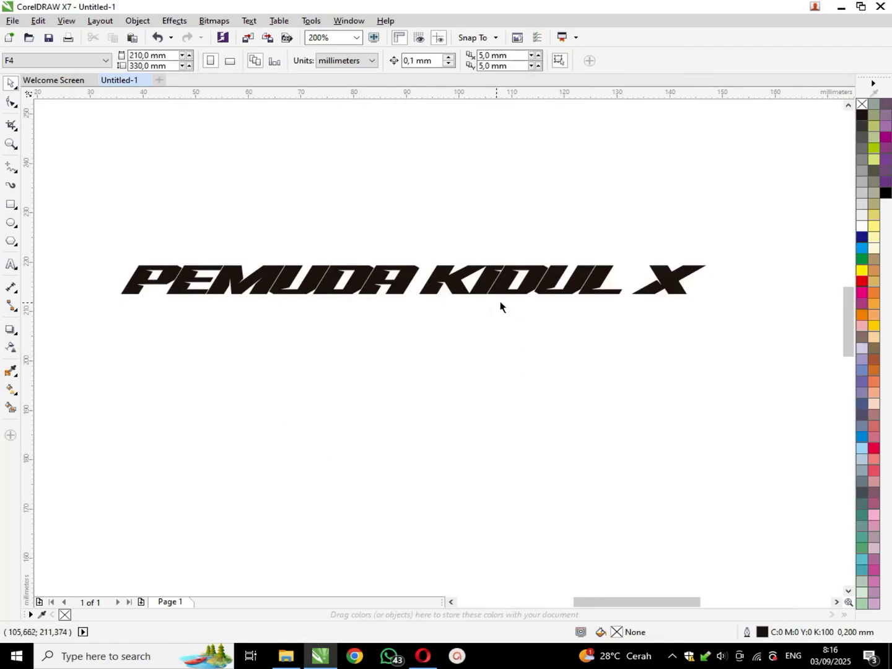
left_click_drag(494, 276, 209, 315)
left_click_drag(130, 334, 186, 325)
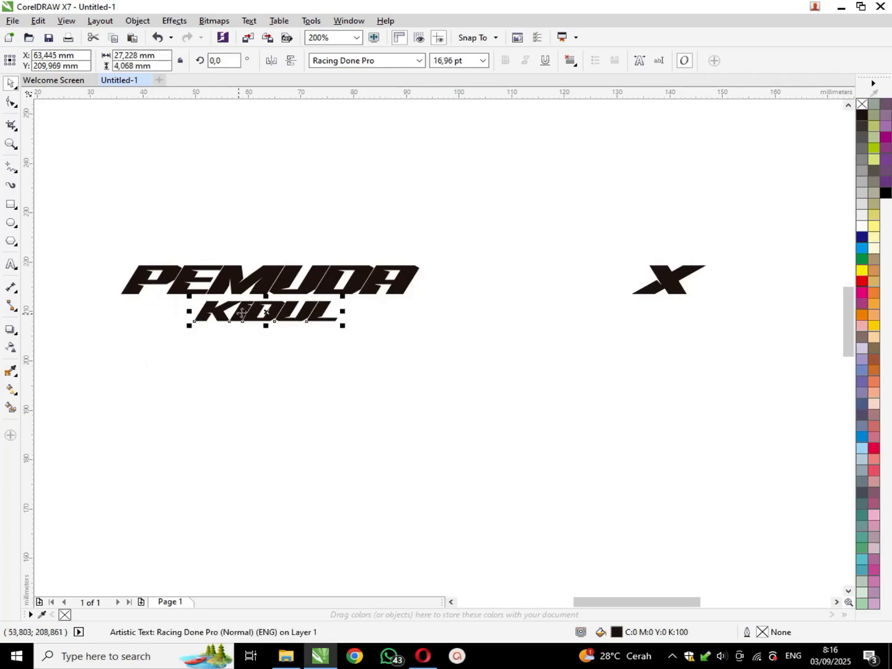
Step: Move the X beneath PEMUDA to the end of KIDUL and align the tops of KIDUL and the X
scroll(243, 309, "up", 4)
scroll(214, 288, "down", 4)
left_click_drag(803, 256, 482, 290)
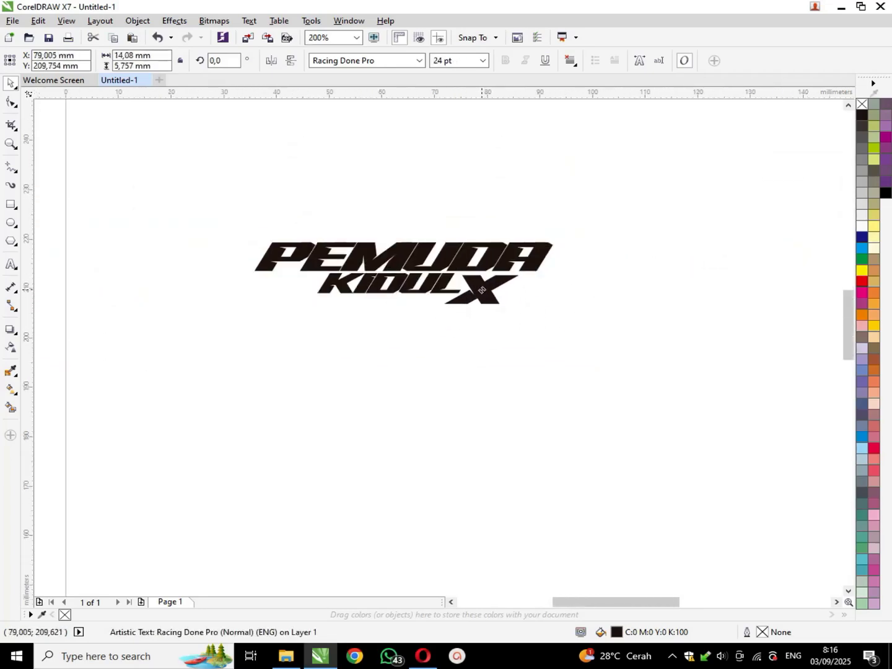
scroll(484, 290, "up", 2)
left_click(553, 257)
left_click(498, 257)
mouse_move(491, 260)
left_mouse_down()
mouse_move(480, 257)
mouse_move(493, 256)
left_mouse_up()
left_click(255, 258, "shift")
key("t")
Step: Shift the X and KIDUL slightly to the right under PEMUDA, keeping a narrow gap between them
left_click(363, 428)
left_click(452, 329)
left_click_drag(453, 329, 463, 328)
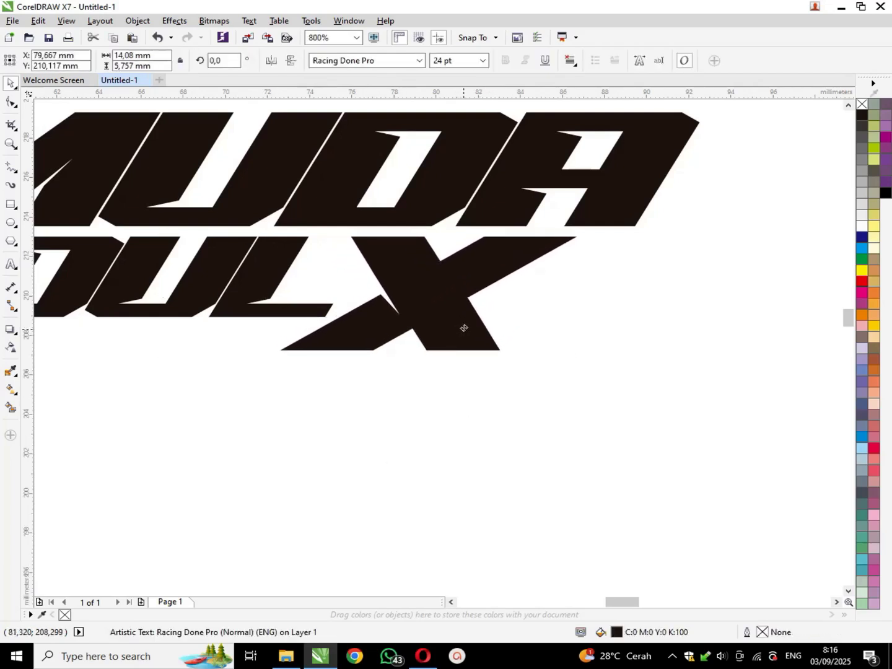
left_click(605, 359)
left_click_drag(485, 274, 505, 274)
left_click(283, 276)
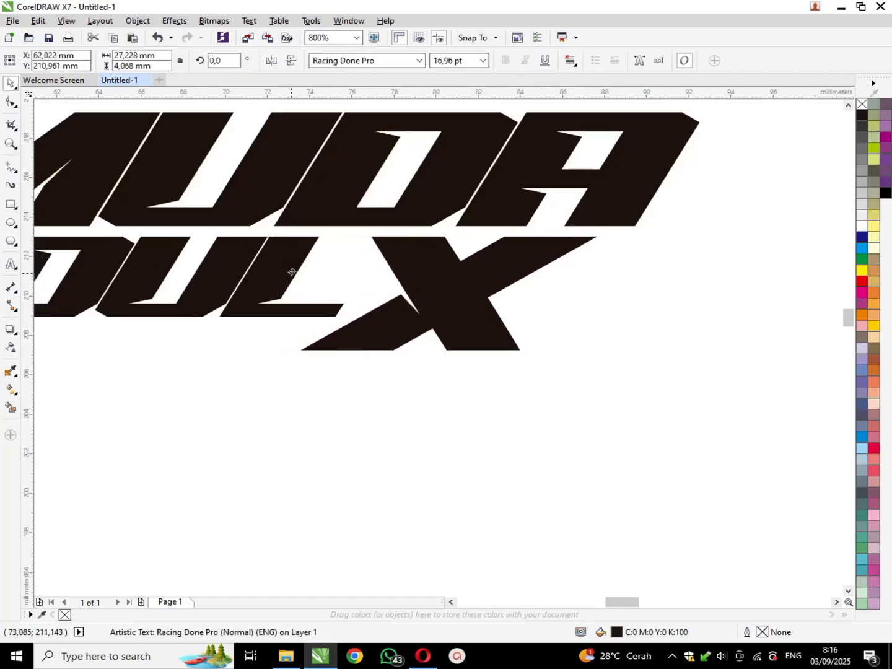
left_click(376, 471)
Step: Break the word PEMUDA apart into individual letters
scroll(438, 402, "down", 4)
scroll(648, 360, "up", 6)
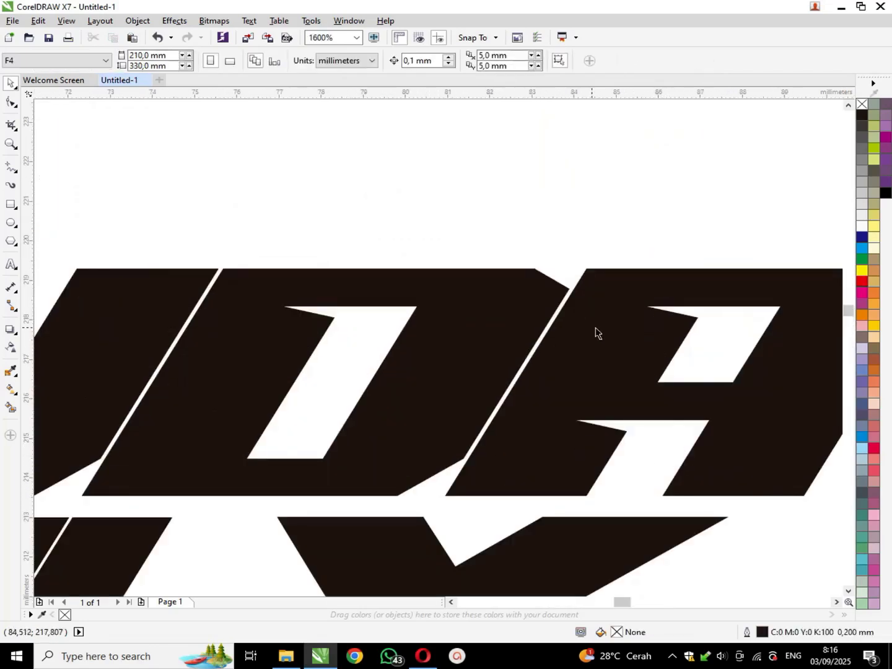
scroll(511, 298, "down", 2)
left_click(499, 307)
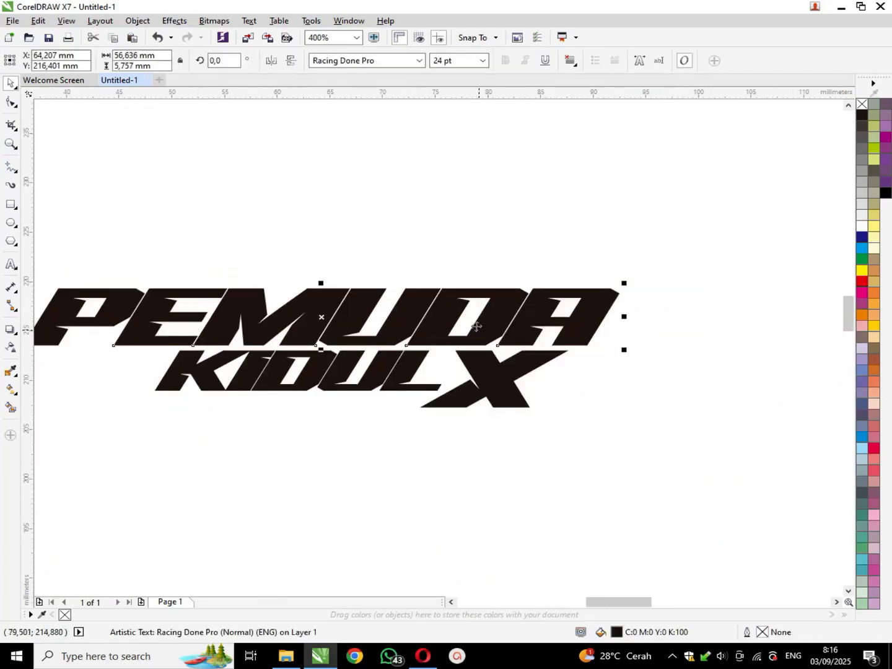
left_click(372, 418)
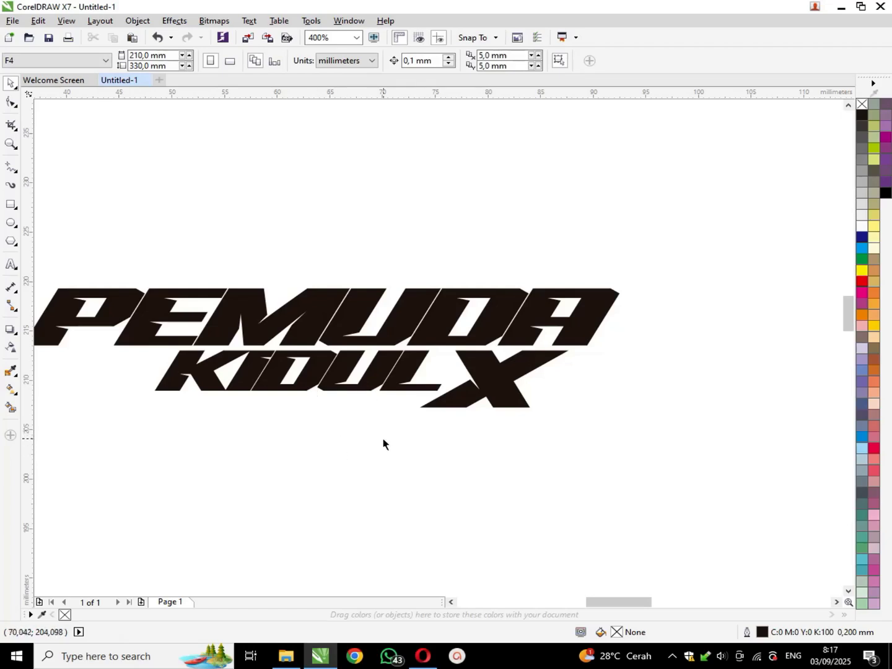
left_click(443, 325)
left_click(647, 387)
Step: Convert all the lettering of PEMUDA, KIDUL and X to curves
scroll(647, 388, "down", 1)
scroll(376, 360, "up", 2)
scroll(334, 298, "down", 2)
left_click_drag(261, 263, 645, 417)
right_click(563, 304)
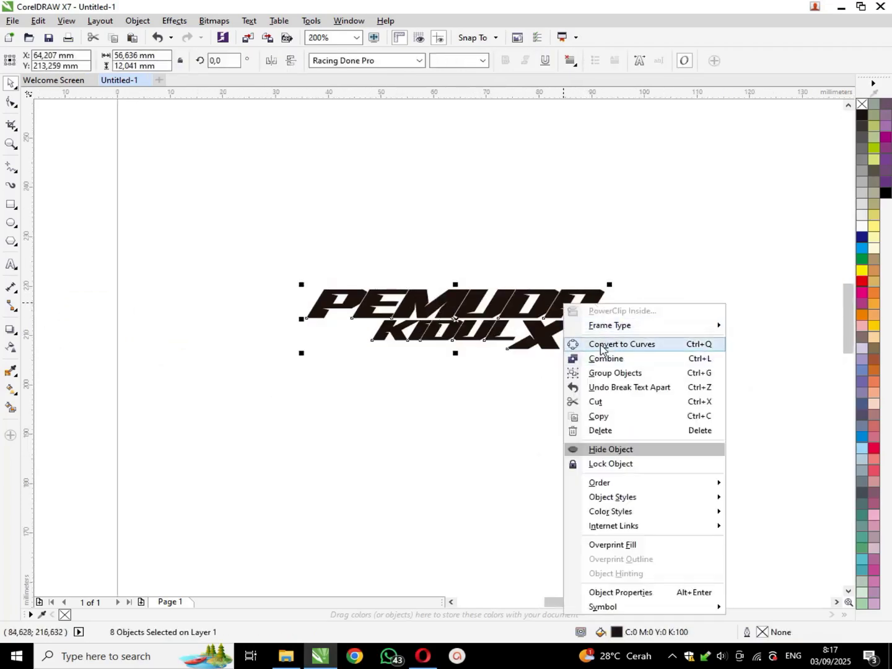
left_click(600, 344)
left_click(462, 424)
Step: Enlarge the letter P of PEMUDA to about 12.7 by 6.3 mm, keeping it close to the E
scroll(341, 298, "up", 1)
left_click(344, 294)
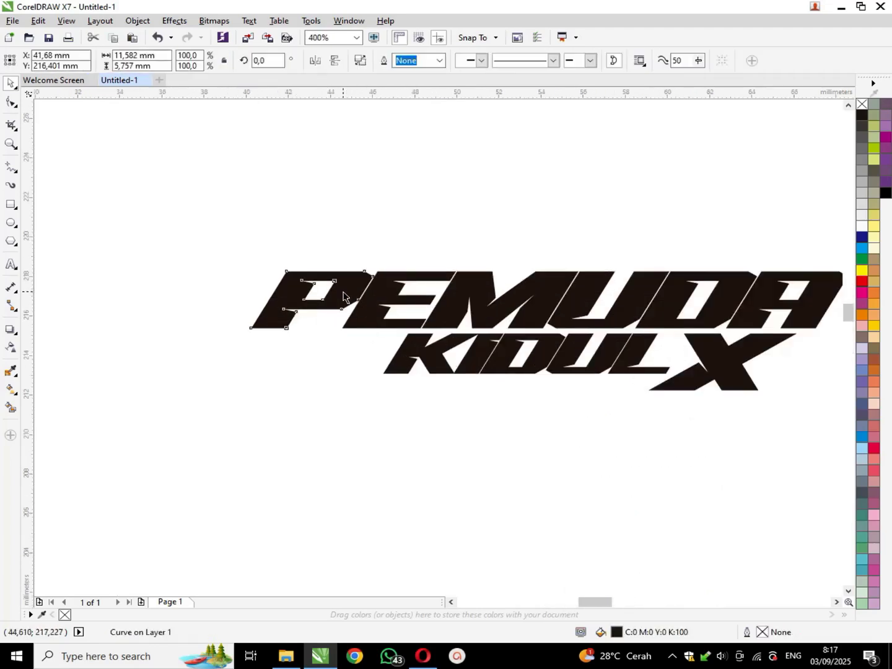
scroll(343, 295, "up", 2)
left_click_drag(467, 205, 516, 181)
left_click(432, 211)
left_click(591, 185)
left_click_drag(472, 205, 421, 208)
left_click(508, 185)
Step: Draw a thin horizontal rectangle about 0.37 mm high across the P's stem, from outside its slanted edge into the counter
scroll(483, 344, "down", 1)
scroll(324, 295, "up", 2)
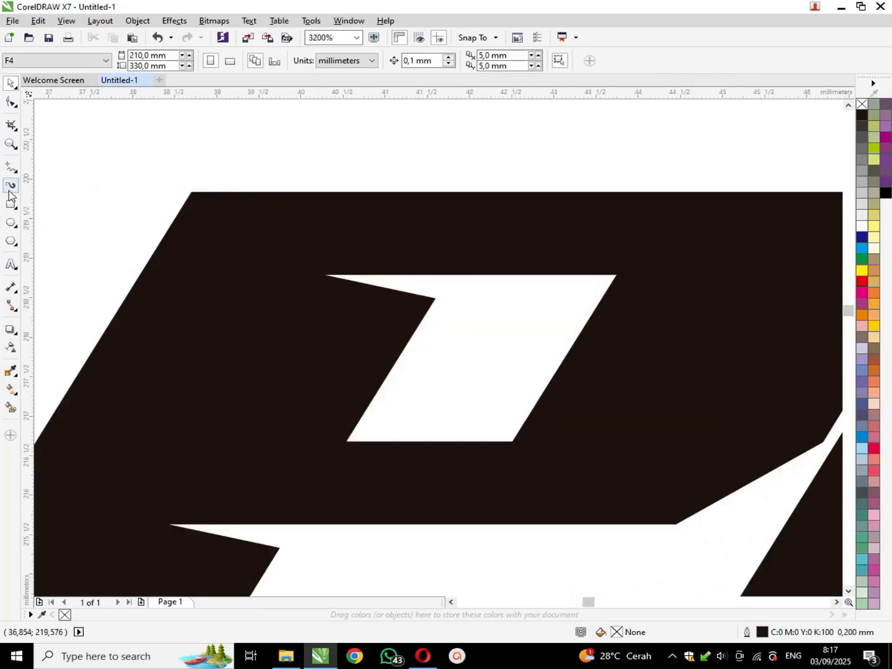
left_click(11, 203)
left_click_drag(109, 266, 415, 321)
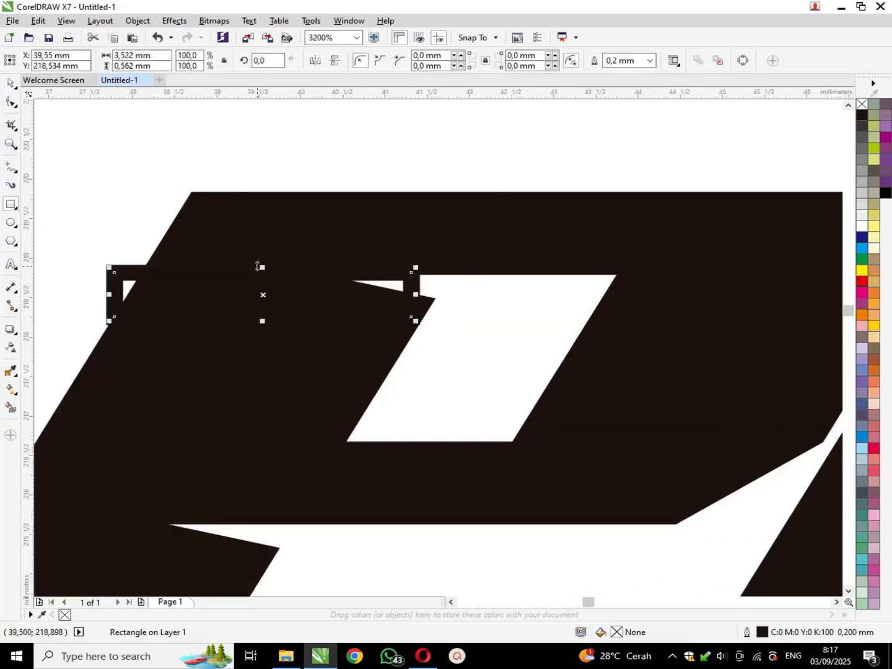
scroll(257, 265, "up", 1)
left_click_drag(269, 275, 656, 332)
scroll(577, 344, "down", 1)
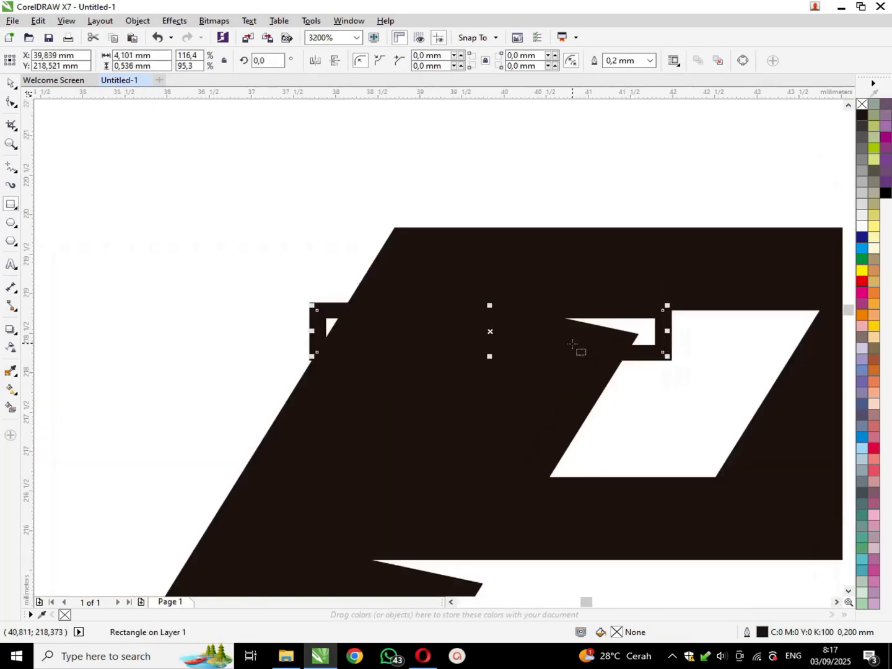
left_click_drag(489, 354, 486, 347)
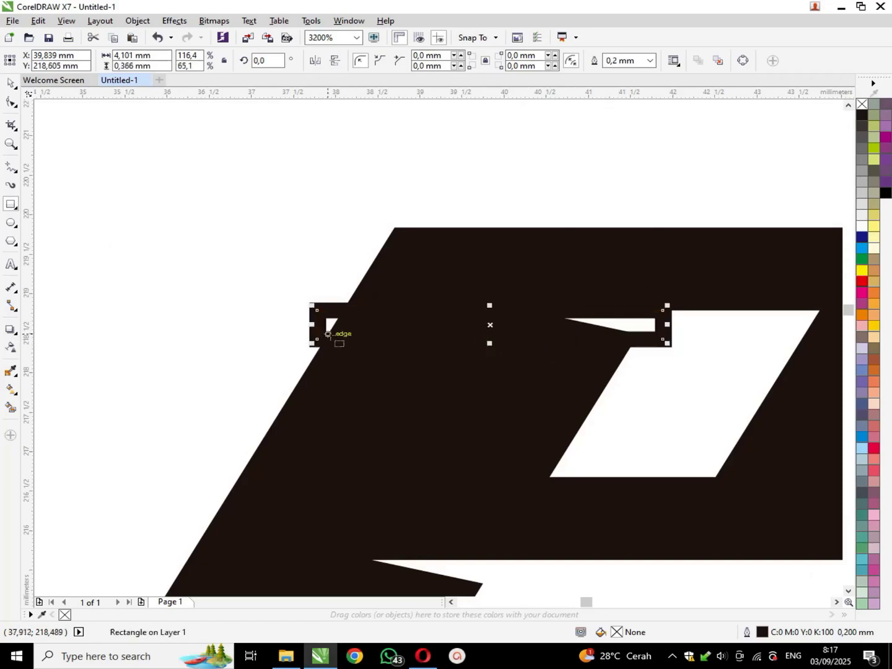
left_click_drag(311, 326, 262, 326)
Step: Trim the P with the thin rectangle to cut a slot through its stem, and delete the rectangle
key("space")
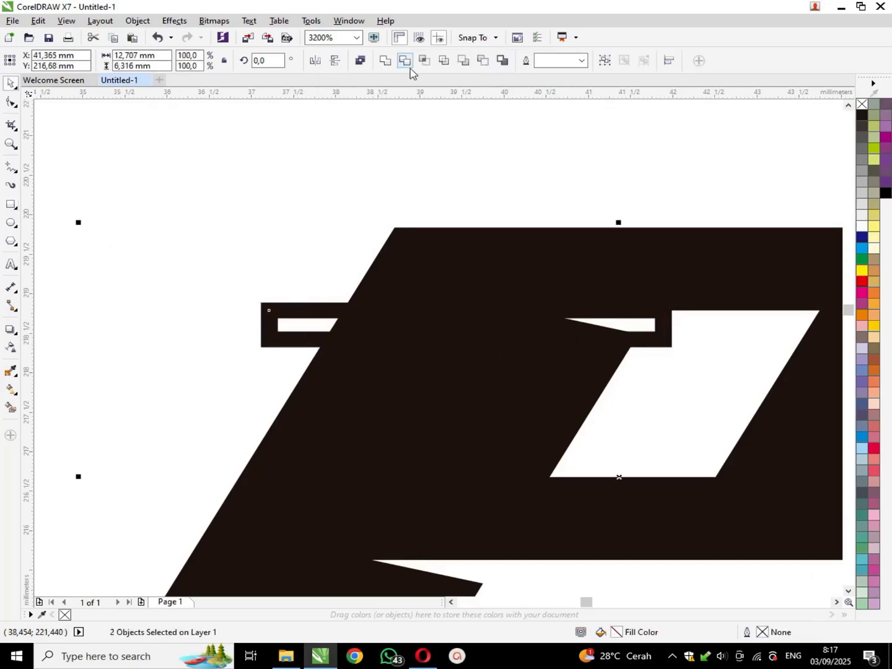
left_click(409, 60)
left_click(311, 320)
left_click(306, 313)
key("Delete")
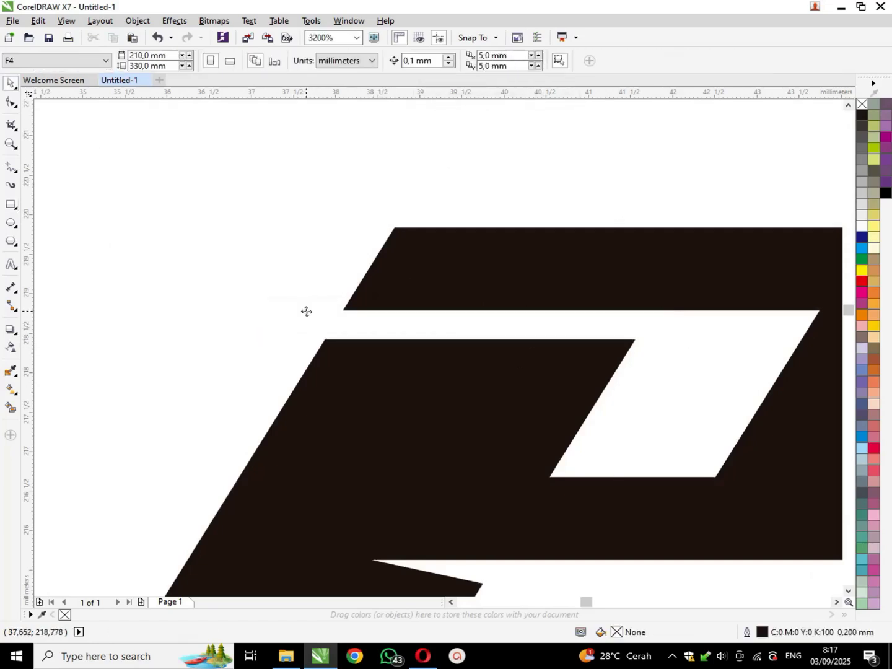
Step: Extend the P's upper bar to the left by moving its end nodes outward past the stem
left_click(362, 302)
key("F10")
left_click_drag(283, 221, 396, 316)
left_click_drag(374, 267, 308, 261)
Step: Try to move the corner node of the P's lower notch upward along the leg's slanted edge
scroll(373, 239, "down", 2)
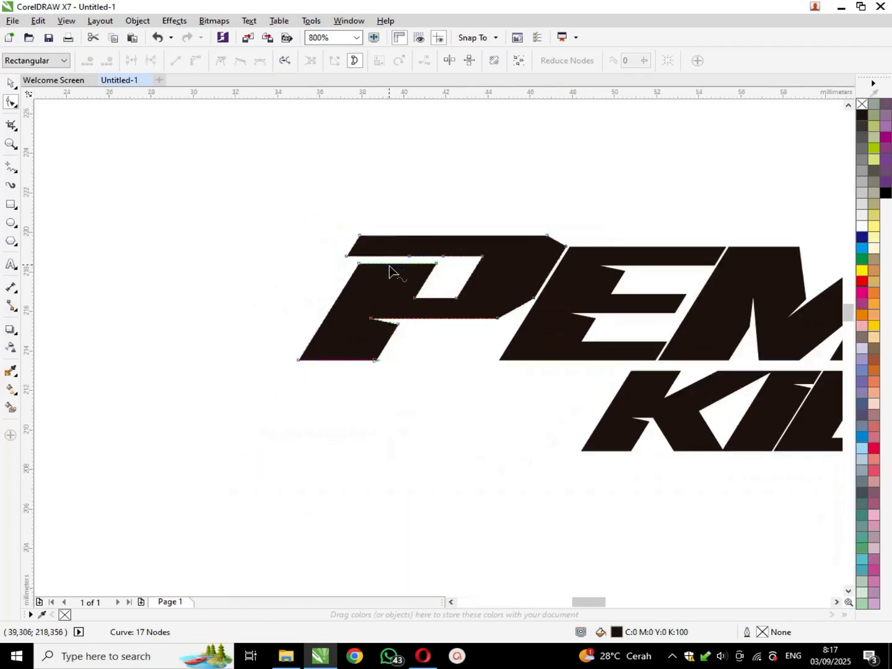
scroll(389, 271, "up", 2)
scroll(418, 414, "down", 1)
scroll(415, 456, "up", 1)
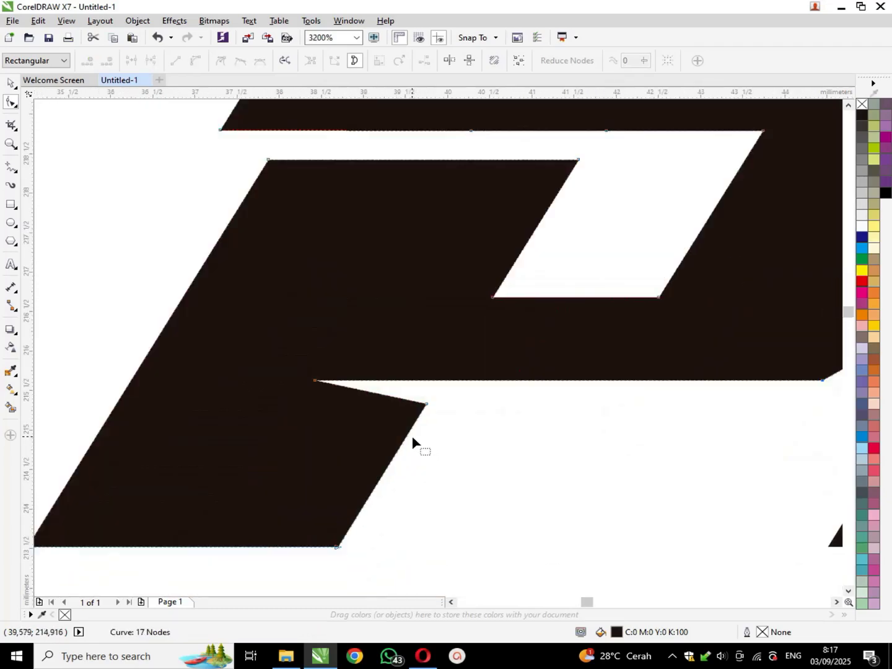
scroll(412, 443, "up", 1)
left_click_drag(438, 379, 453, 352)
scroll(412, 382, "down", 3)
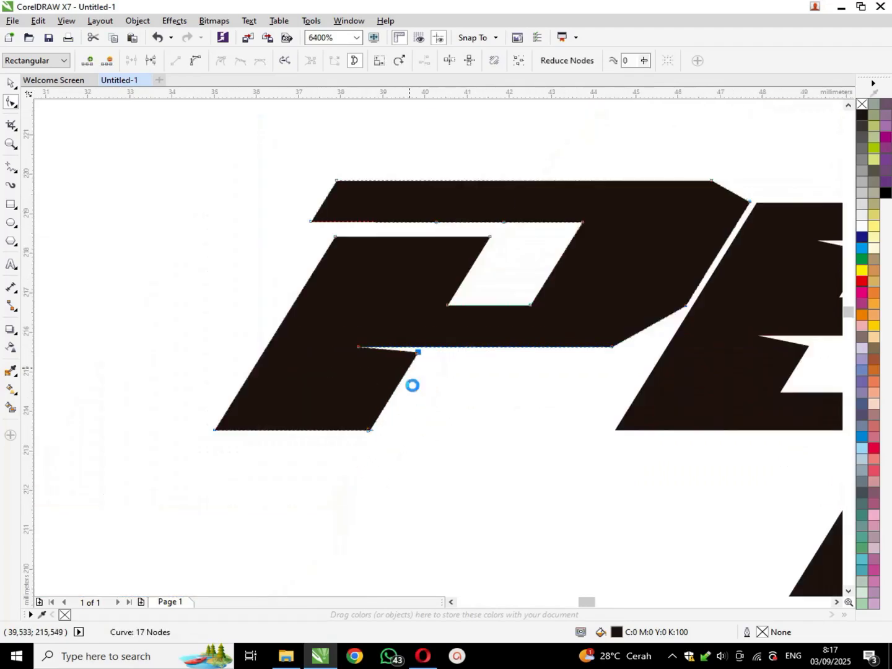
scroll(648, 370, "up", 1)
key("ctrl+z")
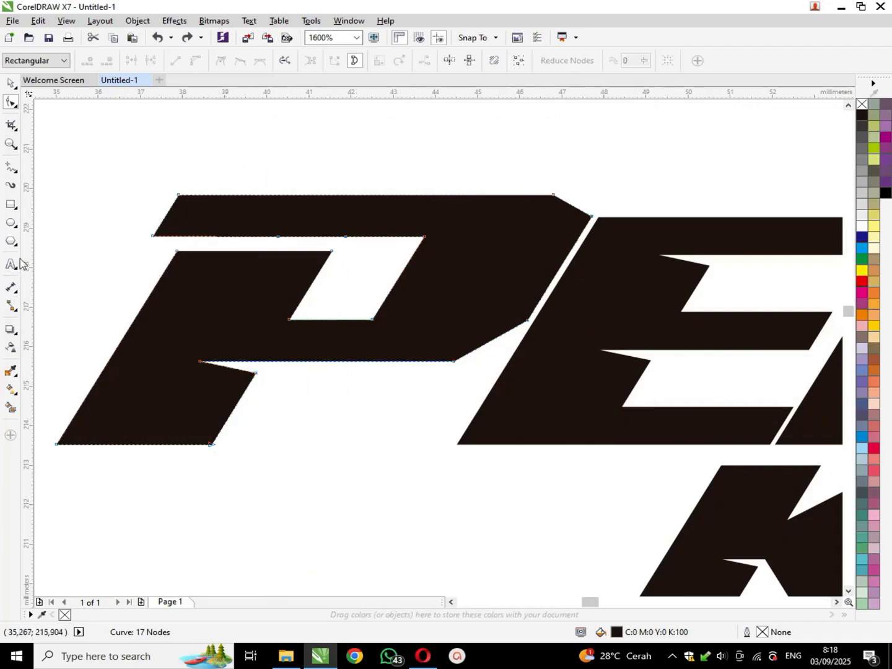
left_click(11, 82)
left_click(109, 269)
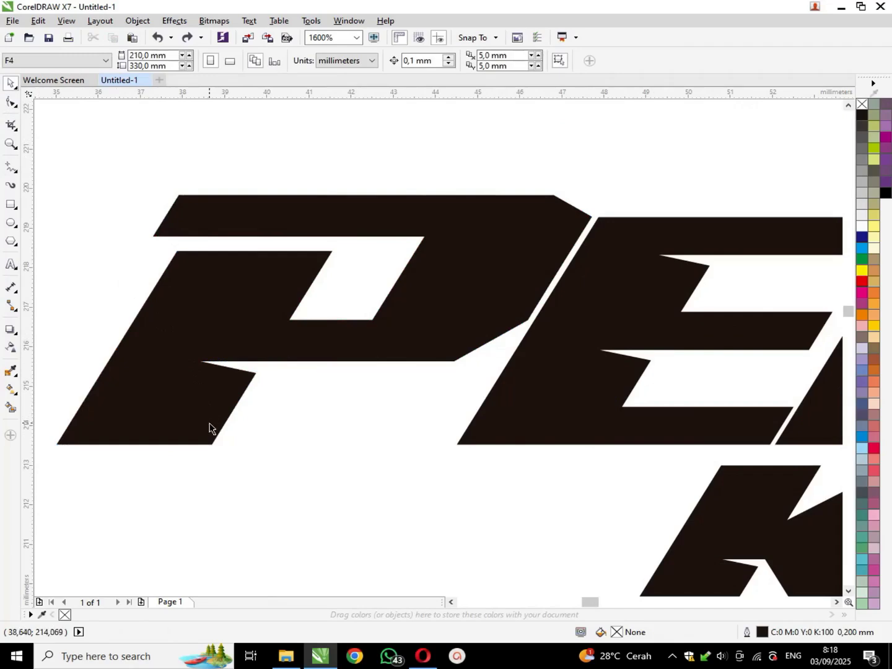
scroll(232, 435, "down", 1)
scroll(455, 412, "down", 1)
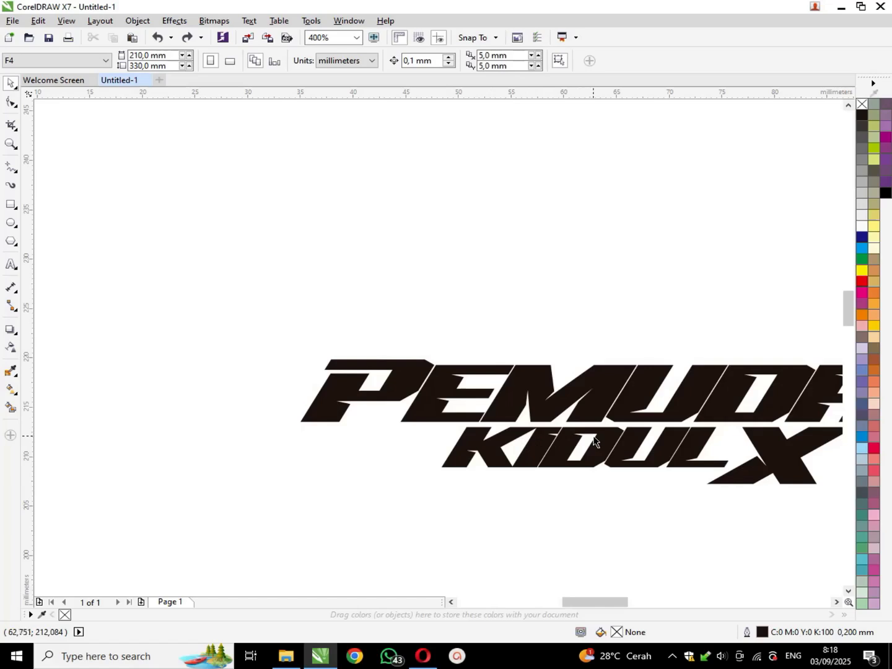
scroll(685, 400, "up", 1)
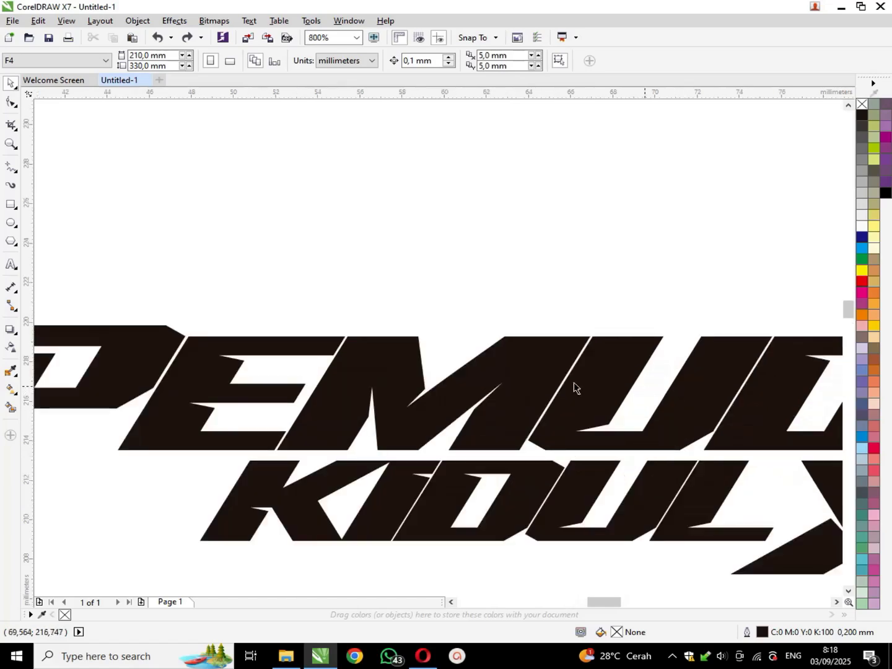
Step: Draw a horizontal line about 4.7 mm long across the upper part of the U's right arm in PEMUDA
left_click(9, 168)
scroll(669, 347, "up", 1)
scroll(670, 344, "down", 1)
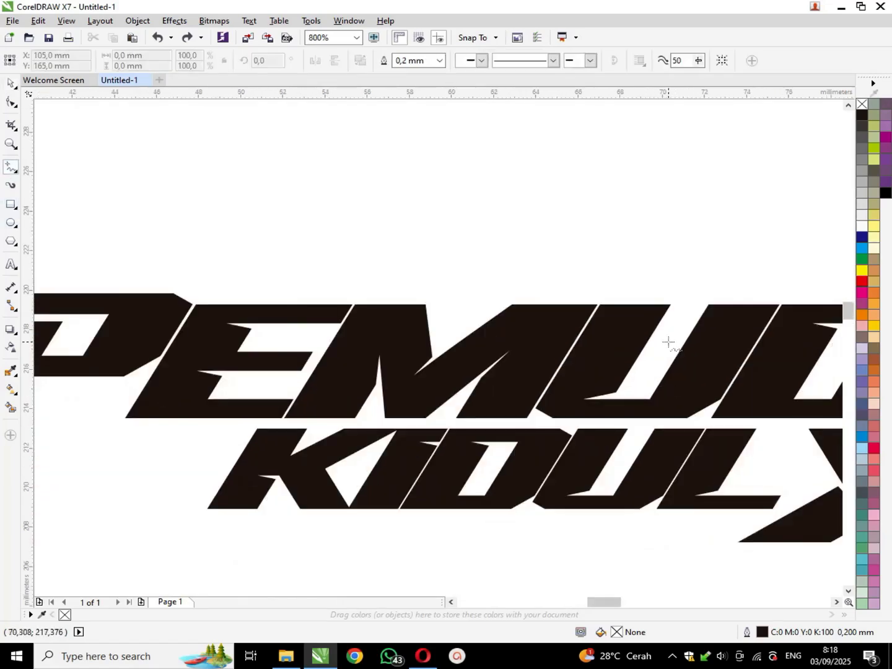
left_click(680, 340)
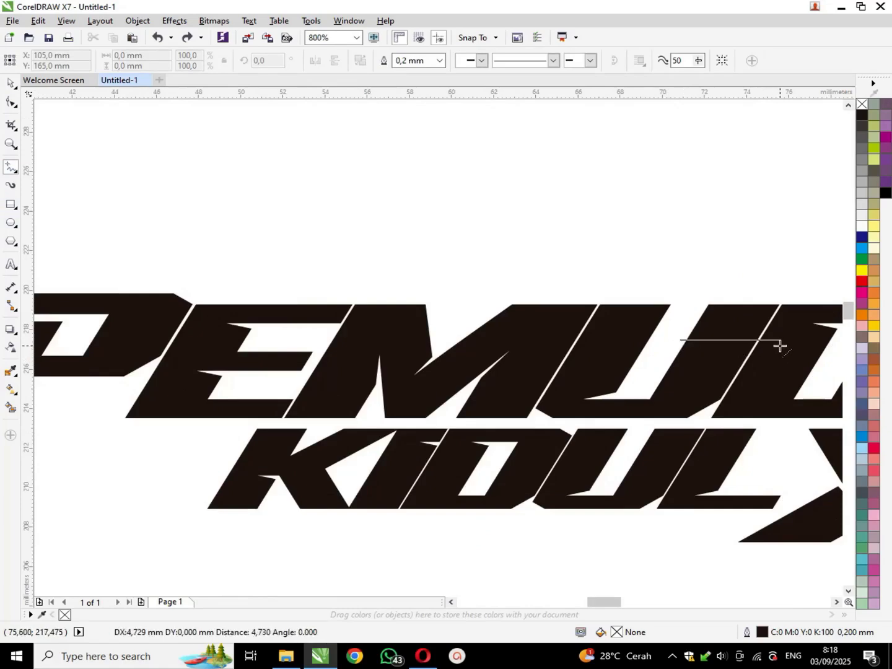
left_click(782, 342, "ctrl")
left_click(10, 84)
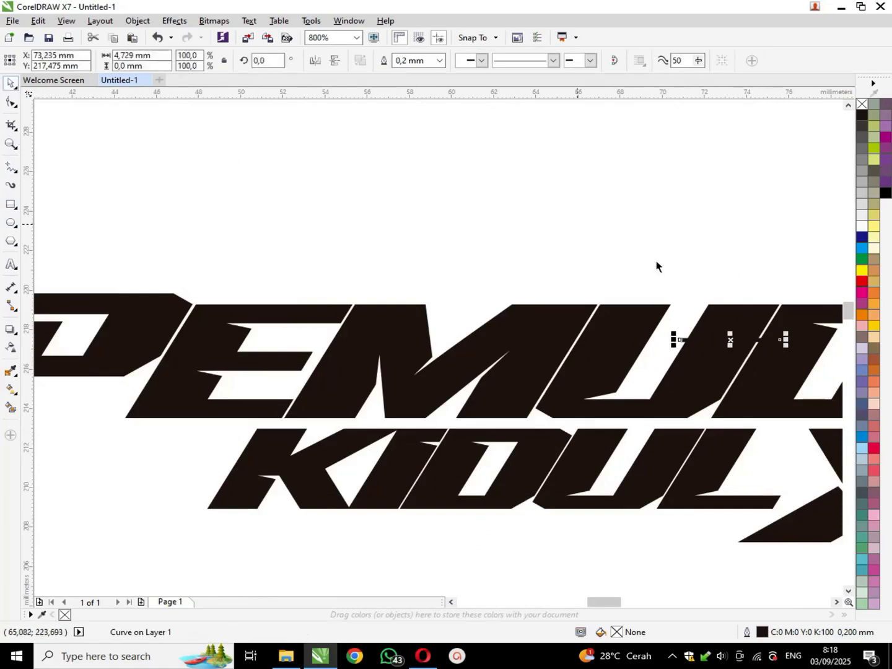
Step: Trim the U with the horizontal line, break the letter apart into two pieces, and delete the line
left_click(751, 320, "shift")
left_click(406, 60)
left_click(567, 145)
left_click(751, 311)
key("ctrl+k")
left_click(666, 321)
left_click(685, 340)
key("Delete")
Step: Add a 0.215 mm outside contour to the cut-off upper piece of the U's right arm and break it apart
scroll(706, 332, "up", 1)
left_click(722, 330)
left_click(10, 329)
mouse_move(709, 362)
left_mouse_down()
mouse_move(723, 371)
mouse_move(722, 357)
left_mouse_up()
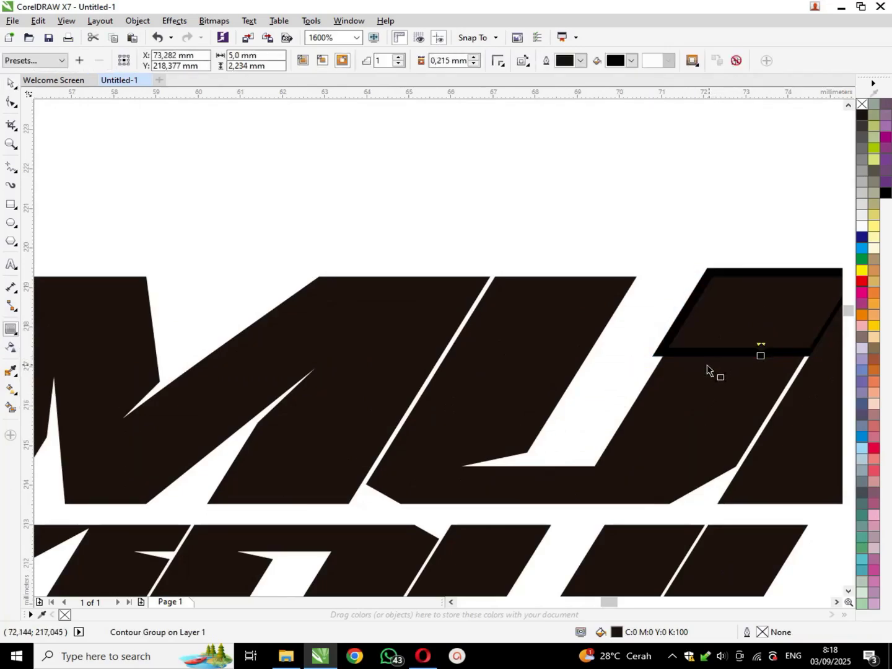
key("ctrl+k")
Step: Trim the U's lower piece with the separated contour and delete the contour to leave a gap
left_click(11, 84)
left_click(49, 122)
left_click(688, 310)
left_click(577, 309, "shift")
left_click(405, 60)
left_click(732, 273)
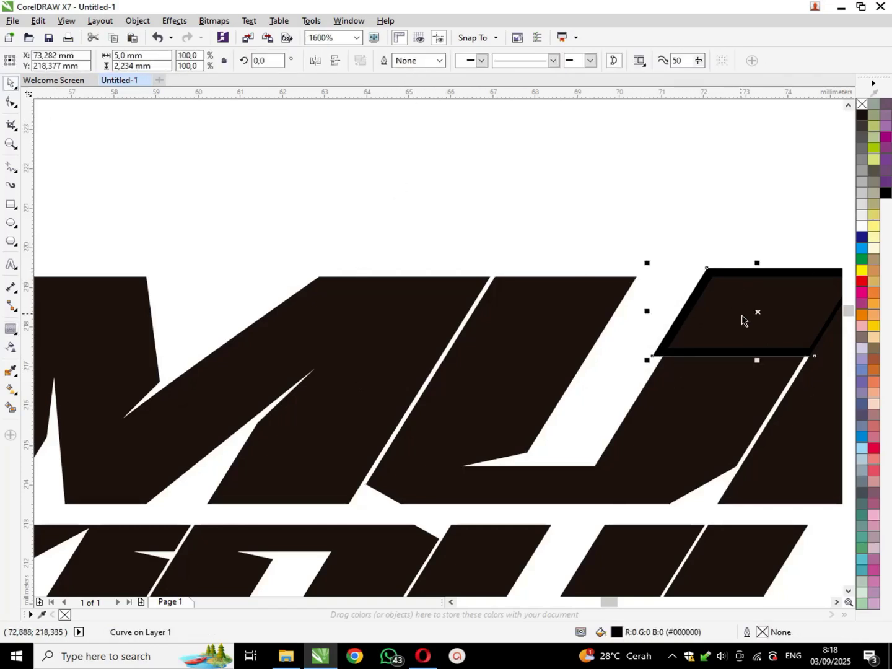
key("Delete")
Step: Add a node on the inner edge of the U's right arm and pull the corner above it left into a spur
left_click(721, 372)
left_click(11, 104)
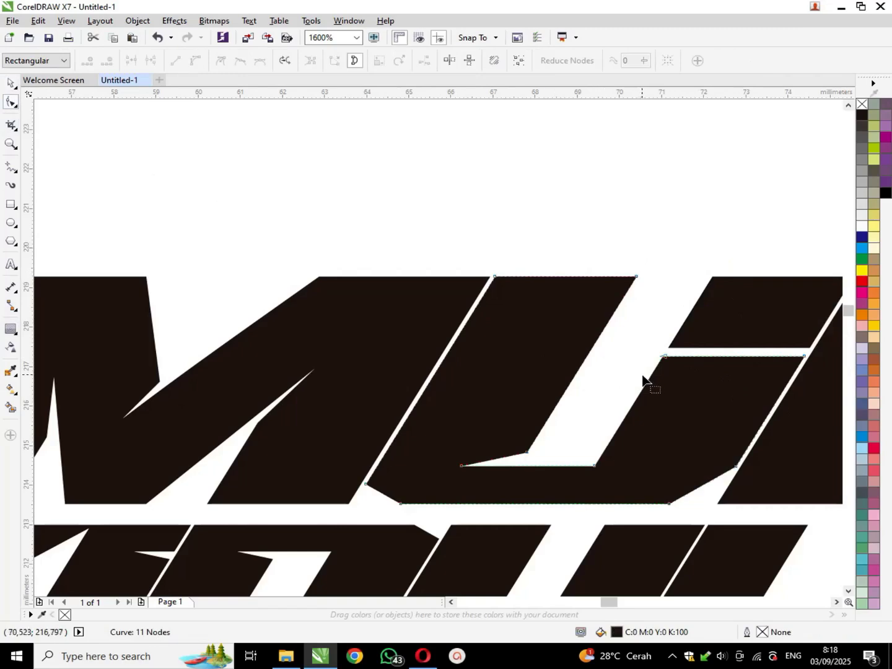
double_click(650, 379)
left_click_drag(664, 357, 644, 357)
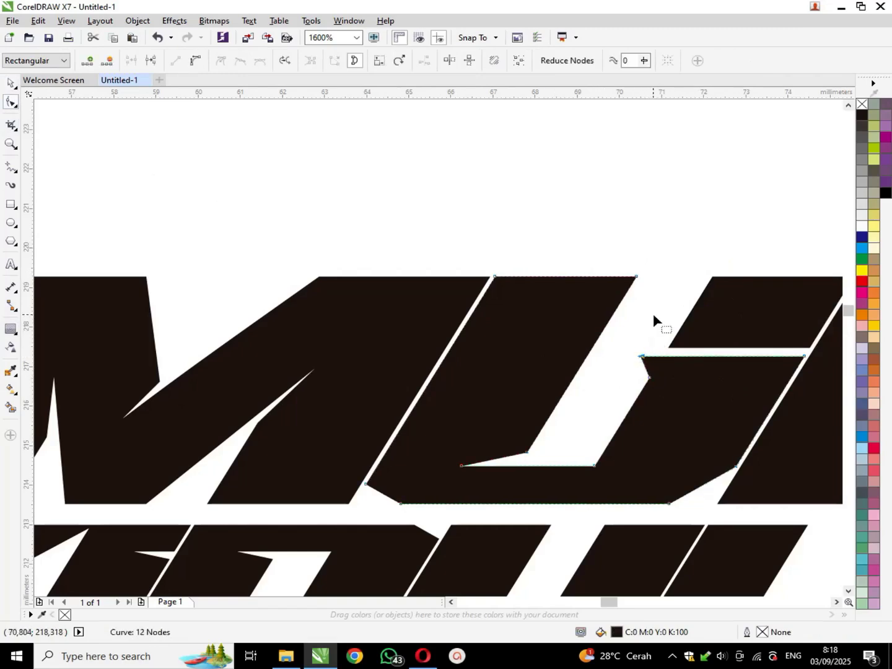
left_click(10, 85)
left_click(146, 142)
Step: Draw a thin horizontal rectangle over the slot in the P's stem
scroll(627, 244, "down", 1)
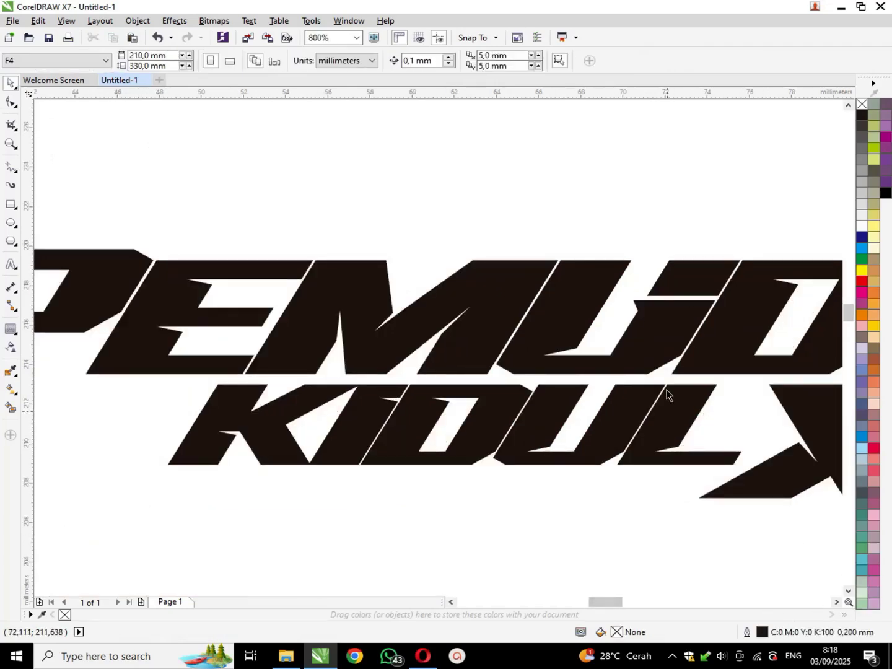
scroll(753, 315, "down", 1)
scroll(723, 287, "up", 2)
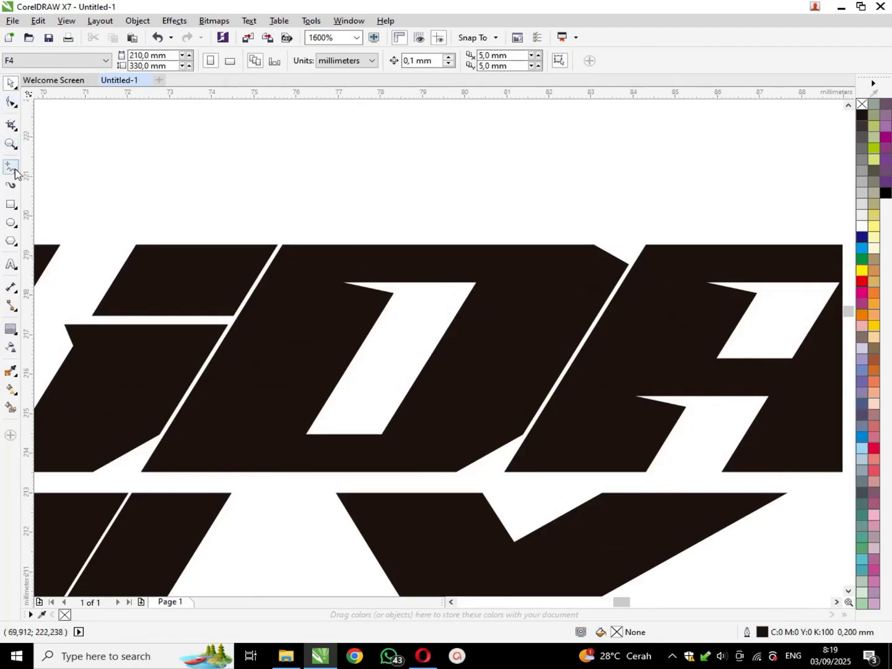
left_click(11, 205)
scroll(379, 267, "down", 2)
scroll(160, 270, "down", 2)
scroll(159, 270, "up", 6)
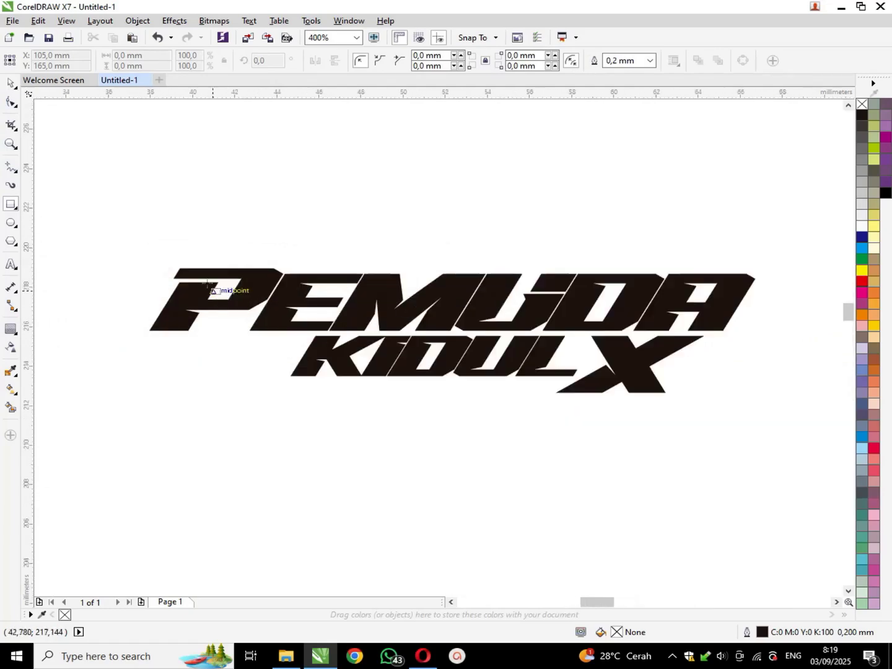
left_click_drag(216, 238, 566, 298)
scroll(187, 292, "down", 3)
key("space")
Step: Move the thin rectangle across the A's left stem so it runs from the outer edge into the counter
scroll(567, 299, "down", 2)
scroll(387, 311, "up", 1)
left_click_drag(410, 311, 698, 313)
scroll(698, 314, "up", 3)
left_click_drag(347, 148, 86, 183)
Step: Trim the A with the thin rectangle to cut a slot through its left stem, and delete the rectangle
left_click(366, 366, "shift")
left_click(423, 60)
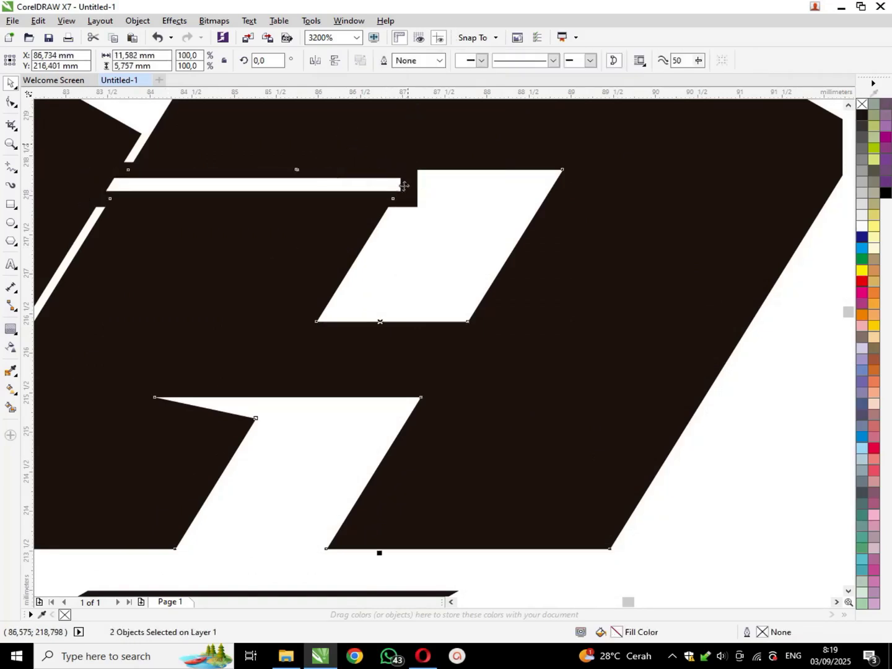
left_click(404, 185)
key("Delete")
scroll(424, 218, "down", 3)
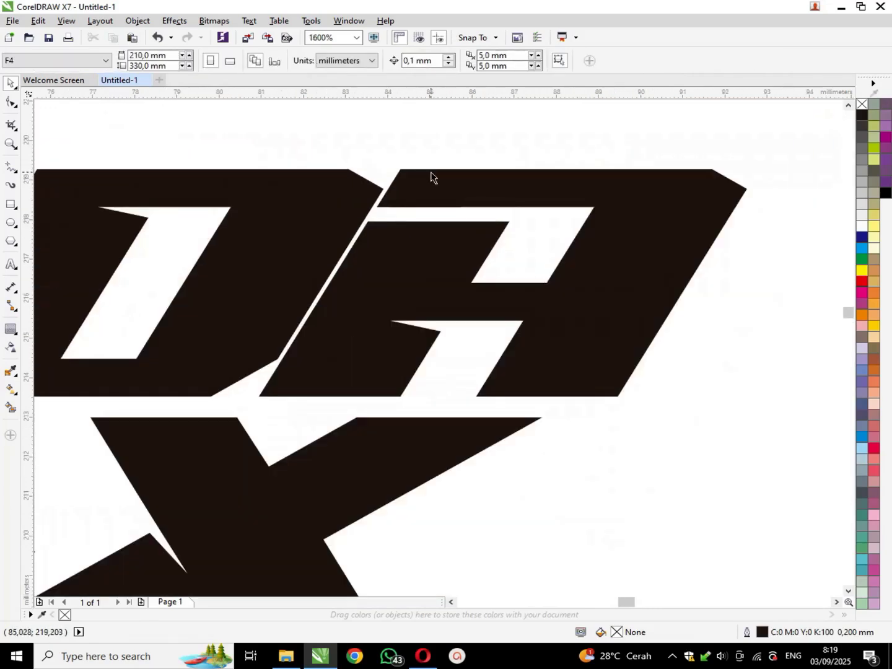
Step: Extend the A's upper bar to the left over the D by moving its two end nodes outward
left_click(432, 181)
left_click(10, 102)
left_click_drag(359, 144, 329, 183)
scroll(329, 183, "up", 2)
key("space")
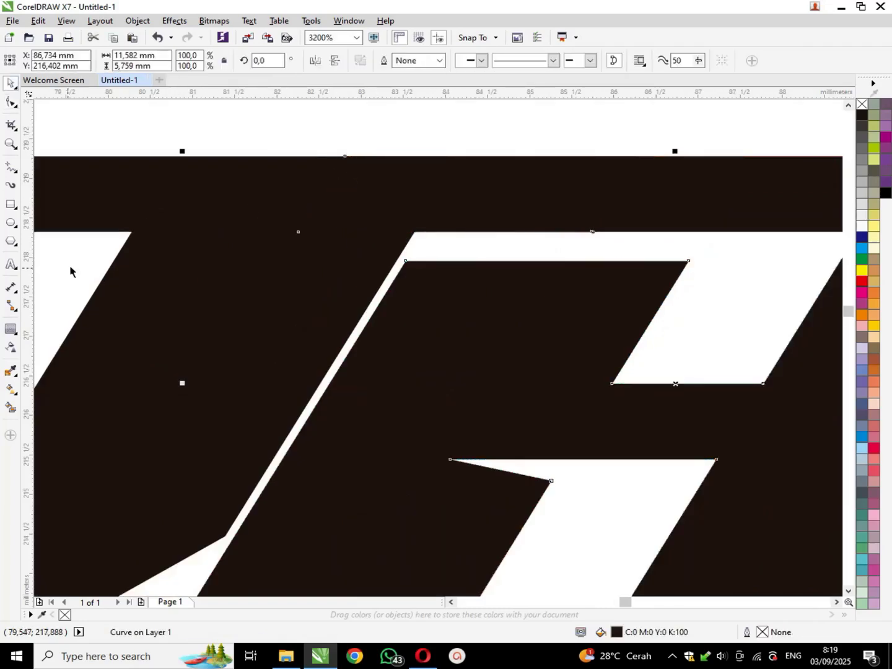
Step: Add a 0.277 mm outside contour to the A, break it apart, and shift both shapes slightly right
left_click(11, 328)
scroll(435, 142, "down", 1)
left_click_drag(433, 151, 438, 140)
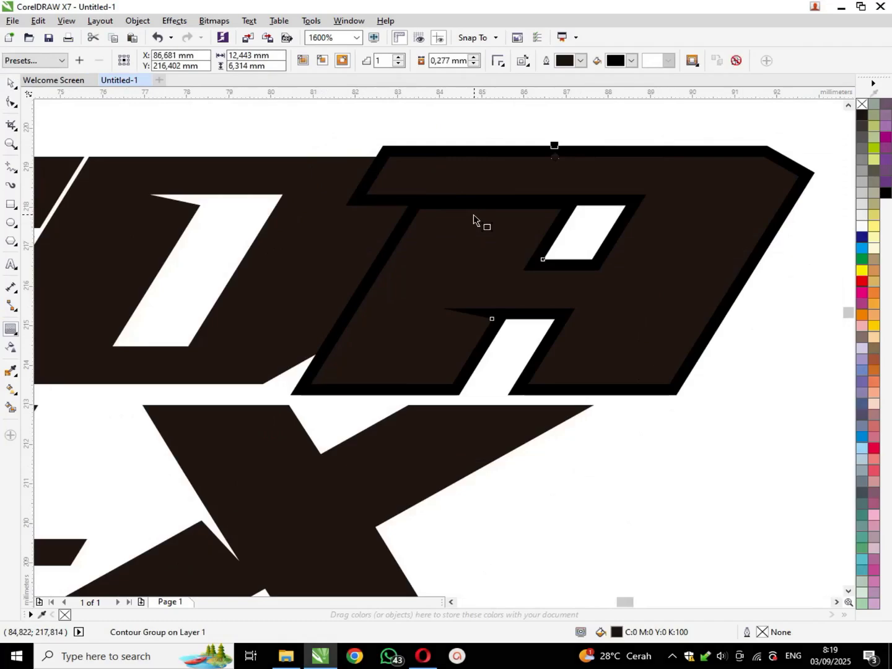
key("ctrl+k")
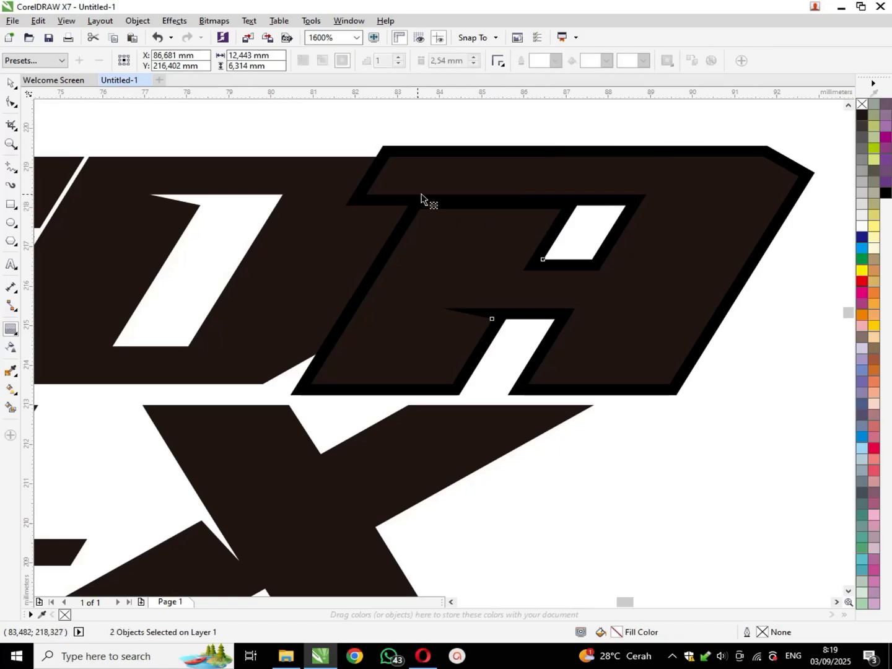
key("space")
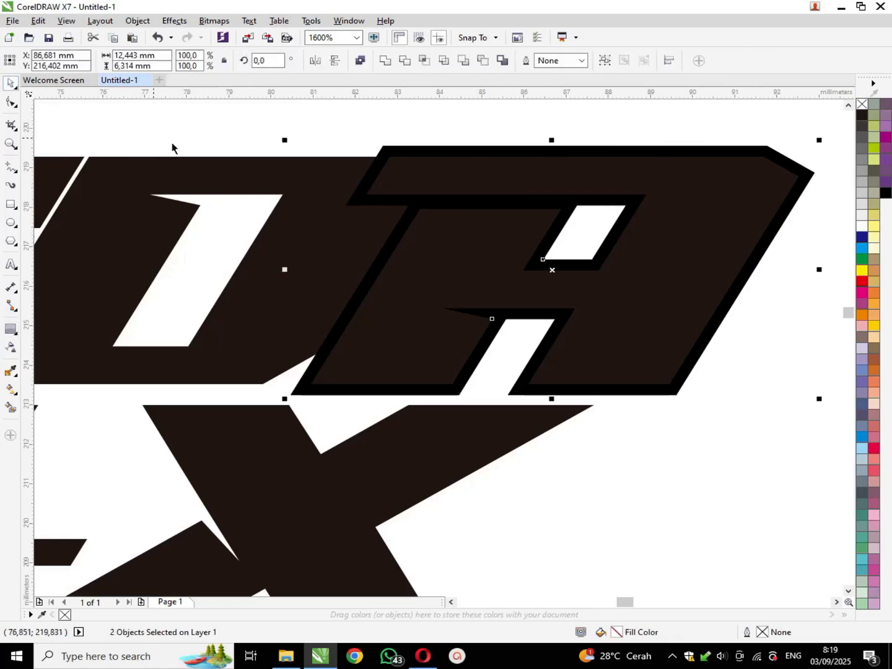
left_click_drag(406, 179, 363, 172)
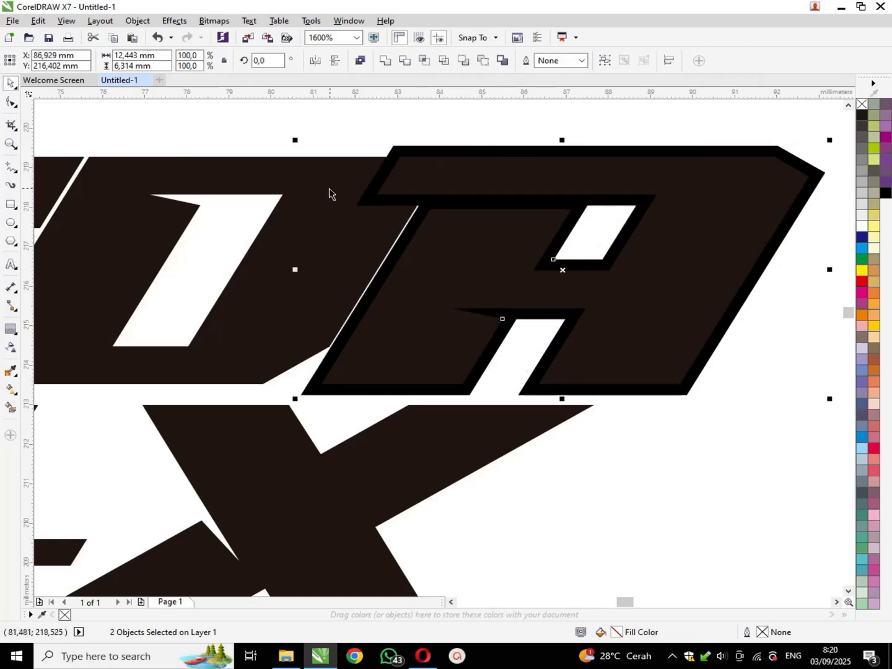
Step: Trim the D with the A's separated contour and delete the contour
left_click(351, 140)
left_click(398, 151)
left_click(288, 174, "shift")
left_click(405, 62)
left_click(422, 148)
key("Delete")
Step: Move the A slightly left to narrow its gap to the D
left_click(442, 180)
left_click_drag(523, 178, 510, 179)
scroll(520, 170, "down", 1)
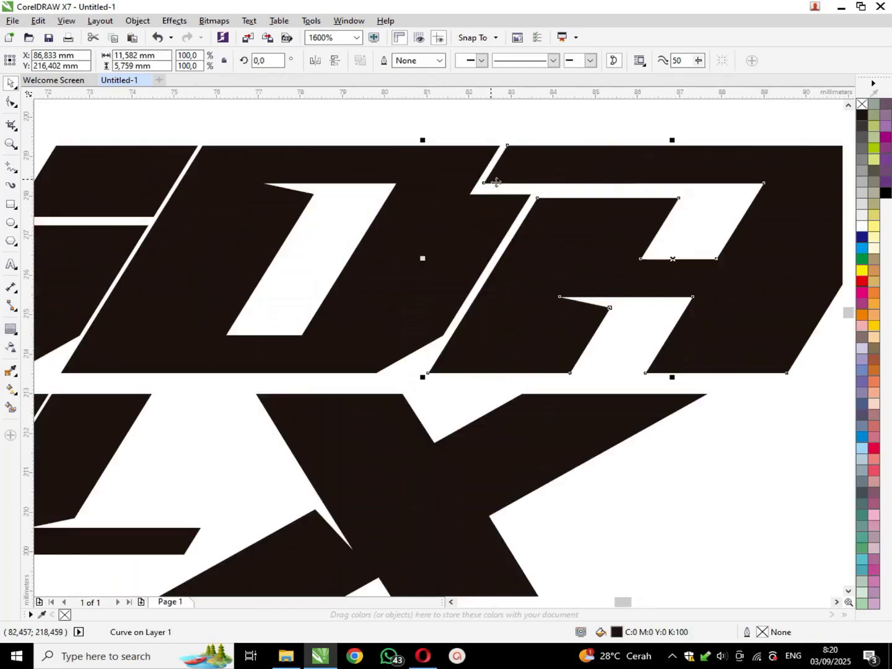
scroll(542, 177, "up", 1)
scroll(538, 206, "down", 1)
key("Escape")
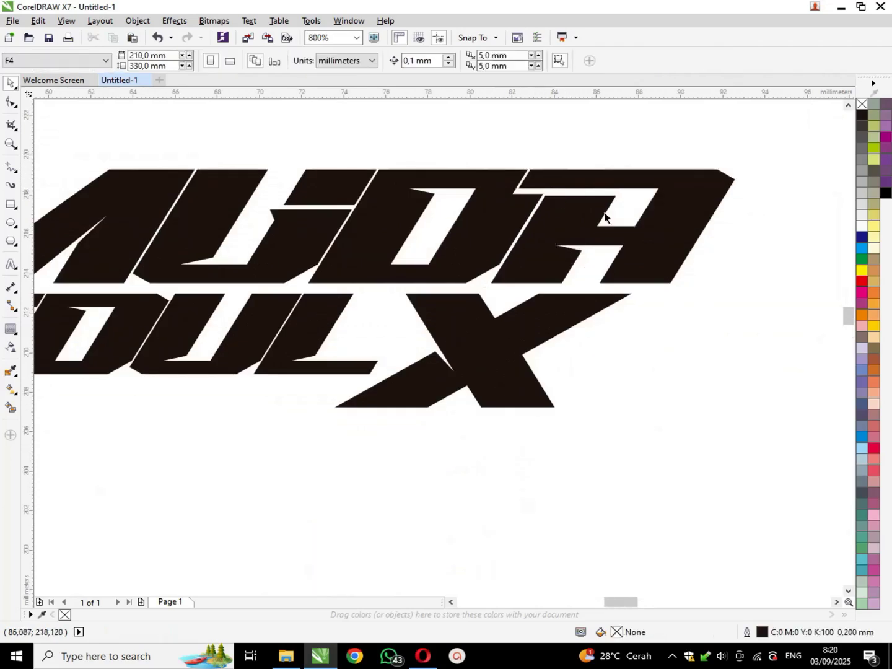
Step: Draw a slightly rising line about 10 mm long across the middle of the X
scroll(604, 204, "down", 1)
scroll(588, 205, "up", 2)
scroll(410, 296, "down", 2)
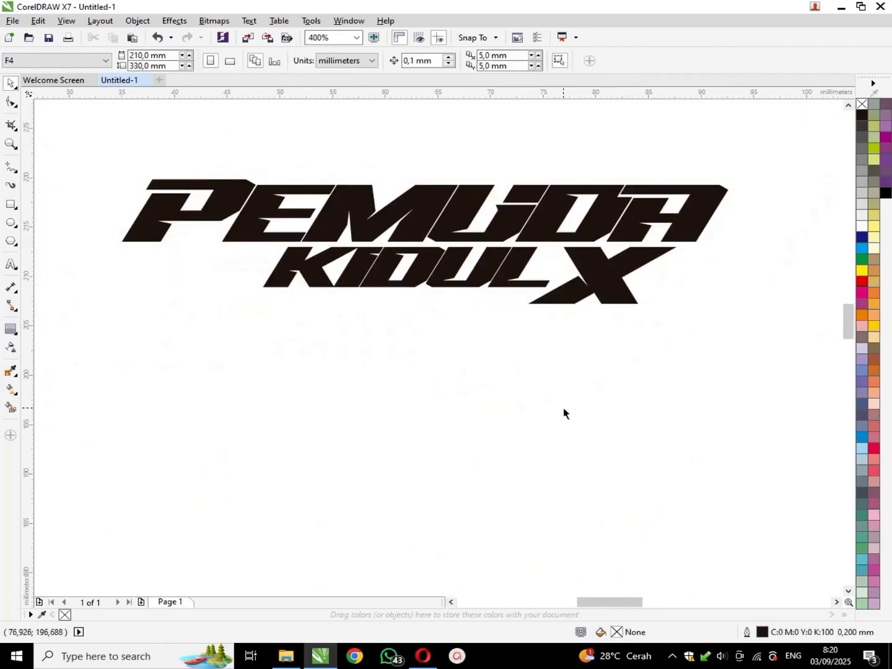
scroll(624, 282, "up", 1)
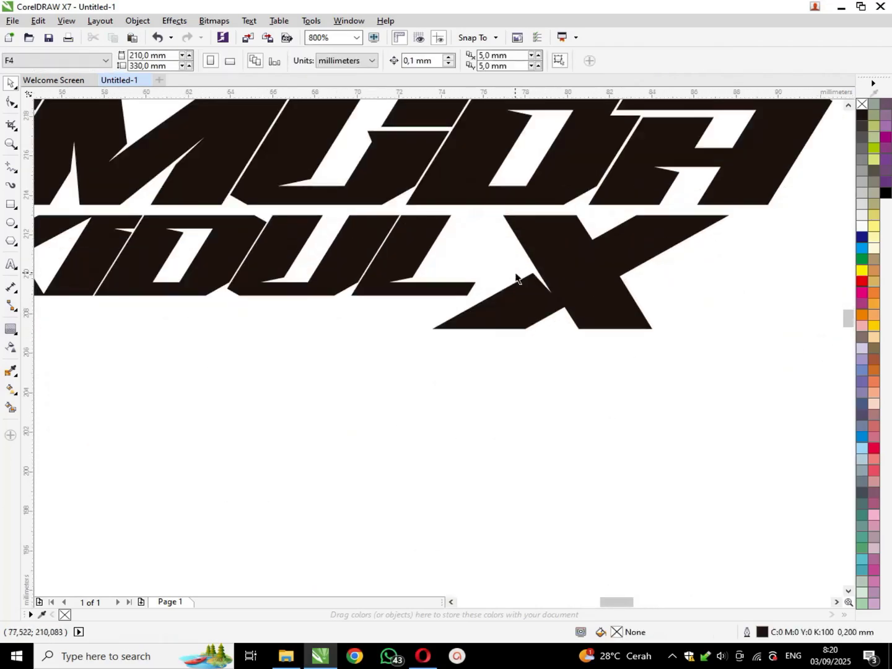
left_click(8, 168)
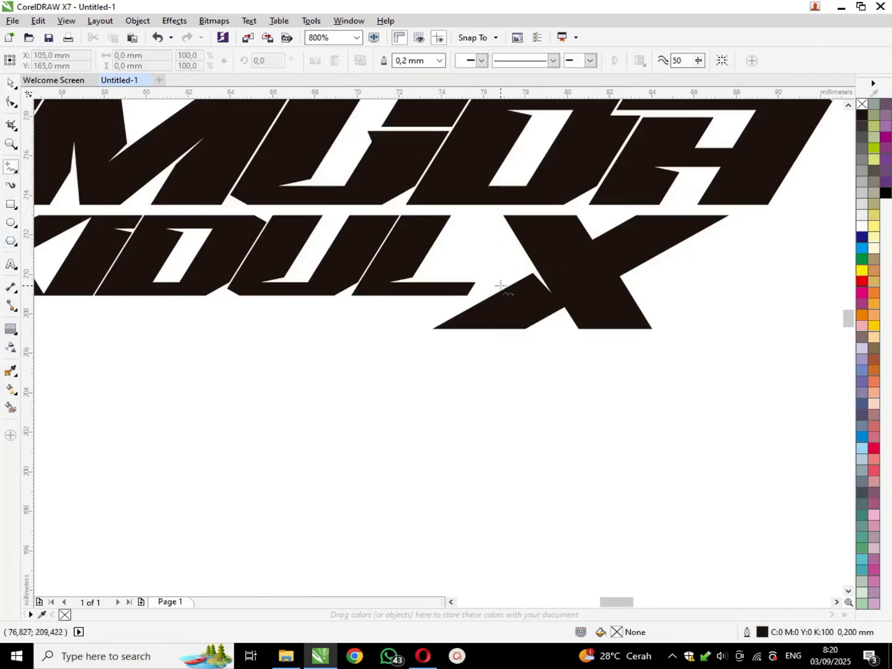
left_click(513, 265)
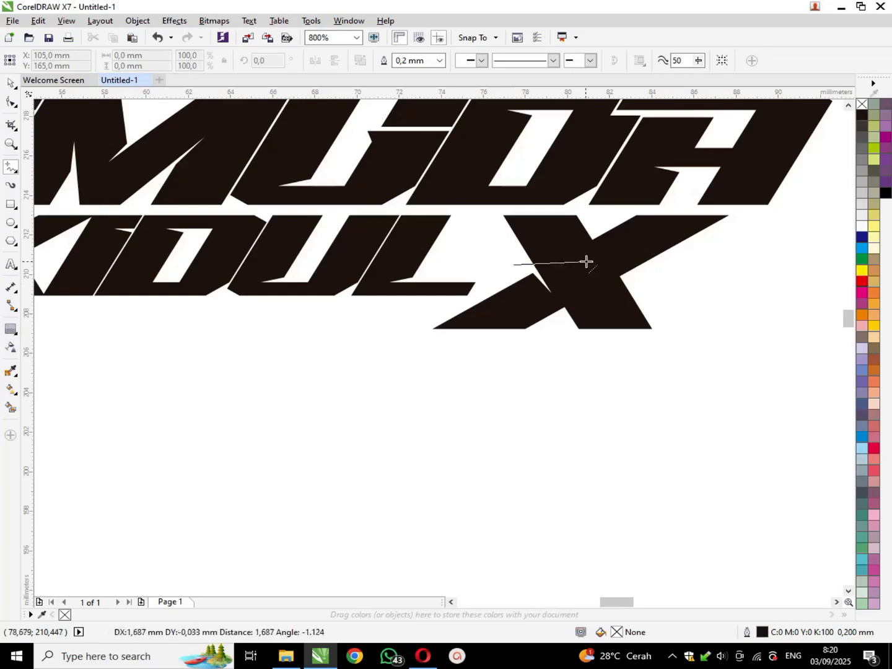
left_click(727, 250)
left_click(14, 88)
Step: Trim the X with the slanted line, break it apart into upper and lower pieces, and delete the line
left_click(507, 311, "shift")
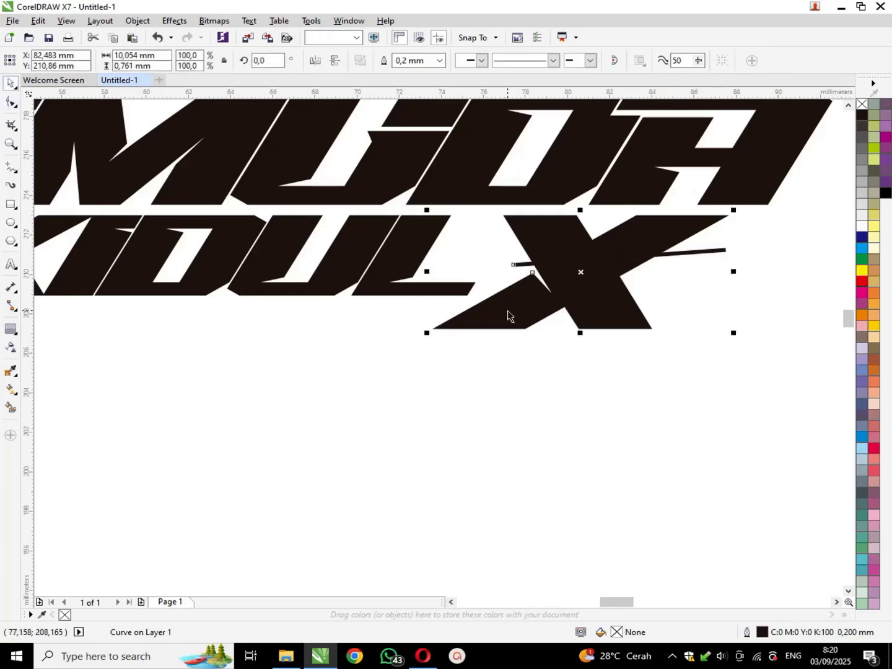
left_click(407, 62)
left_click(725, 467)
left_click(594, 315)
key("ctrl+k")
left_click(653, 414)
left_click(710, 251)
key("Delete")
Step: Try adding a thick outside contour to the X's upper piece and breaking it apart
left_click(672, 235)
left_click(11, 329)
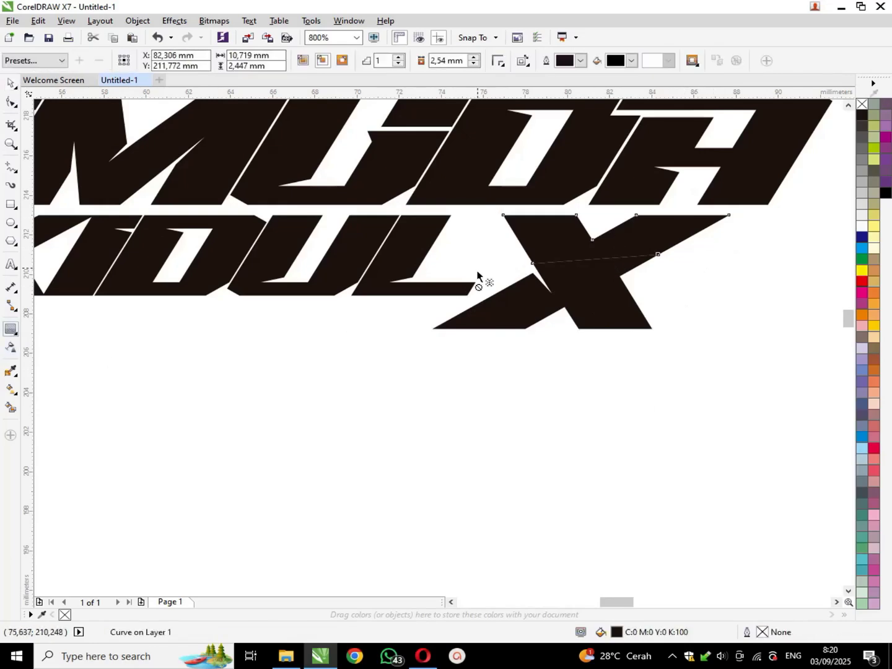
left_click_drag(539, 264, 598, 279)
scroll(592, 281, "up", 2)
key("space")
left_click(8, 85)
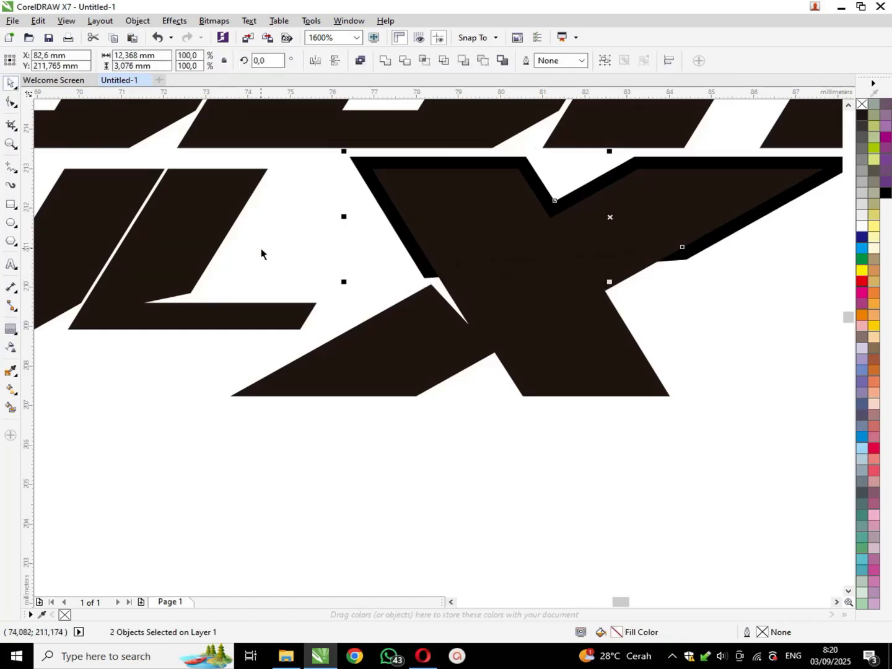
Step: Try to trim the X's lower piece with the thick contour and delete the contour
left_click(709, 259)
left_click(698, 254)
left_click(702, 200, "shift")
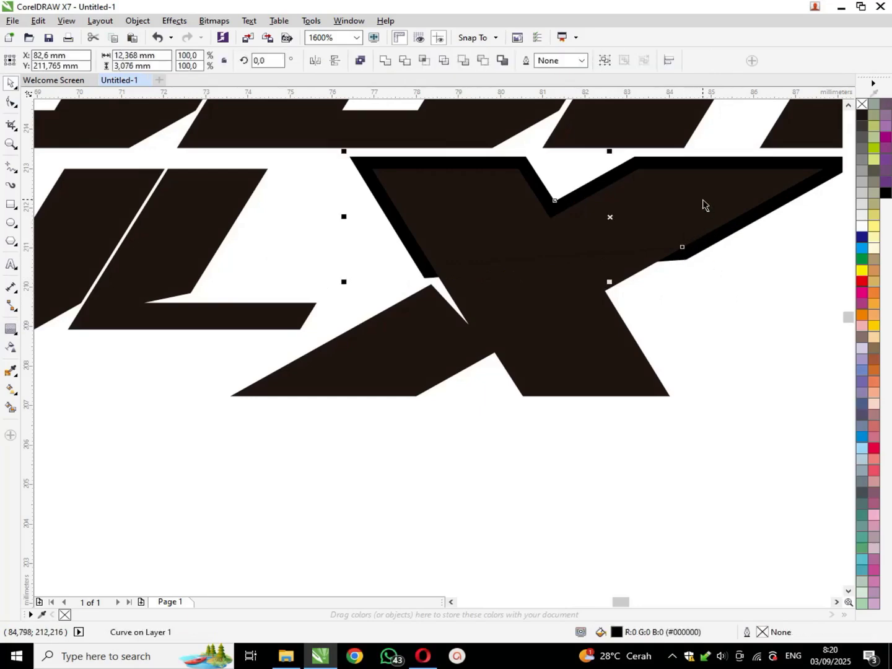
left_click(761, 265)
left_click(683, 258)
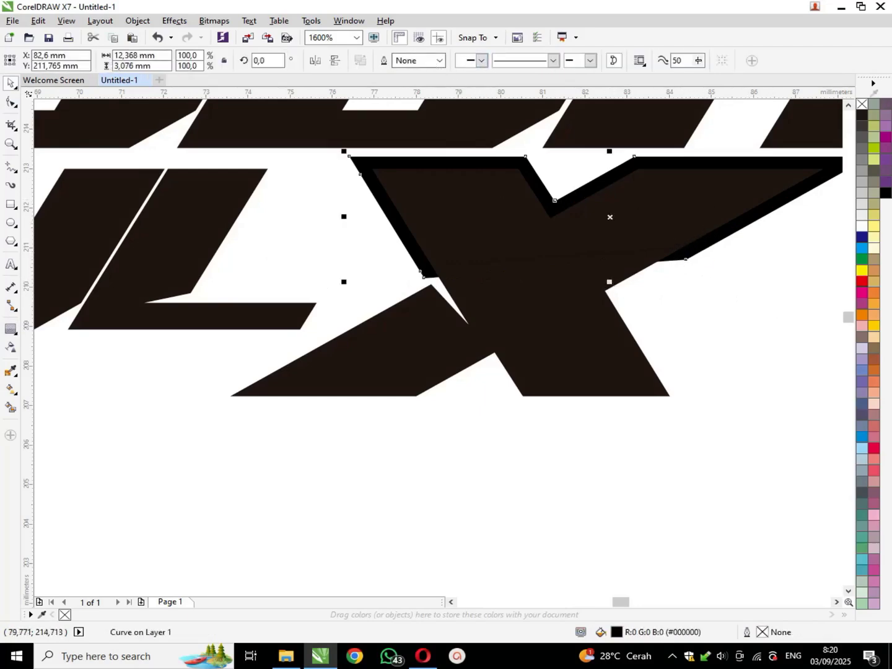
left_click(352, 244)
left_click(421, 271)
left_click(411, 326, "shift")
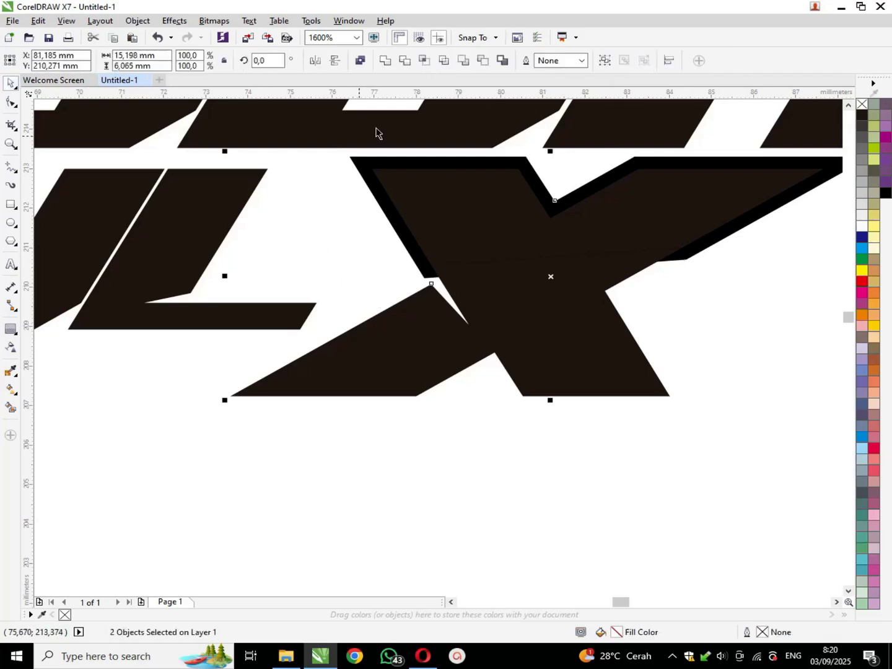
left_click(409, 64)
left_click(421, 253)
key("Delete")
Step: Undo the trim and the thick contour on the X
left_click(479, 291)
scroll(479, 290, "down", 2)
scroll(508, 373, "up", 2)
key("ctrl+z")
scroll(509, 378, "down", 2)
scroll(499, 233, "up", 2)
key("ctrl+z")
Step: Add a 0.118 mm outside contour to the X's upper piece and break it apart
left_click(550, 449)
left_click(9, 330)
scroll(513, 485, "up", 1)
left_click_drag(533, 489, 538, 491)
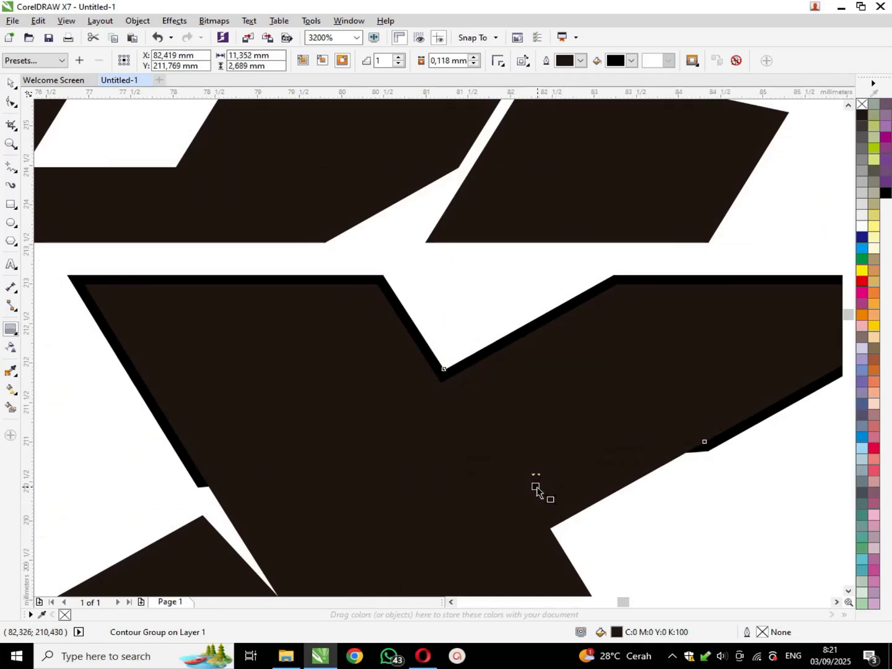
key("ctrl+k")
Step: Trim the X's lower piece with the thin separated contour and delete the contour to leave a narrow gap
left_click(10, 83)
left_click(106, 260)
left_click(120, 279)
left_click(377, 564, "shift")
left_click(405, 61)
left_click(443, 260)
left_click(383, 278)
key("Delete")
Step: Add a node below the upper-left corner of the X's lower piece and pull that corner left into a spur
left_click(302, 484)
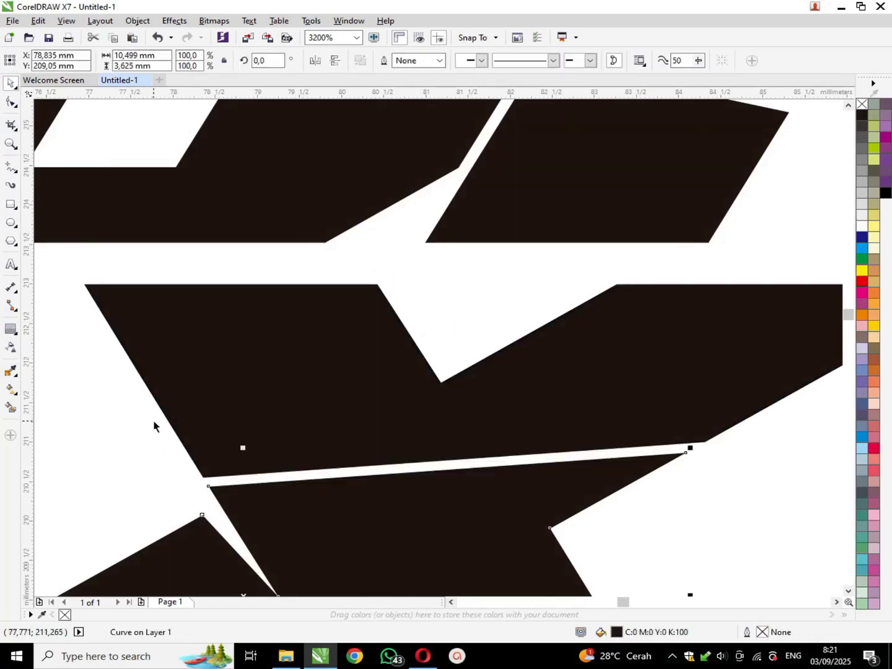
left_click(10, 103)
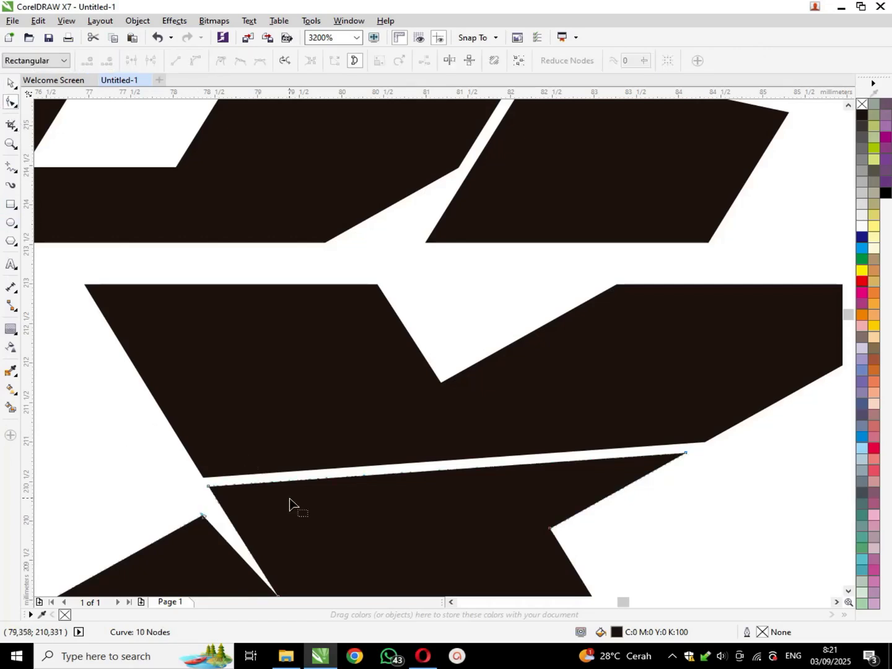
double_click(214, 496)
left_click_drag(209, 495, 174, 493)
scroll(218, 500, "up", 2)
left_click(252, 486)
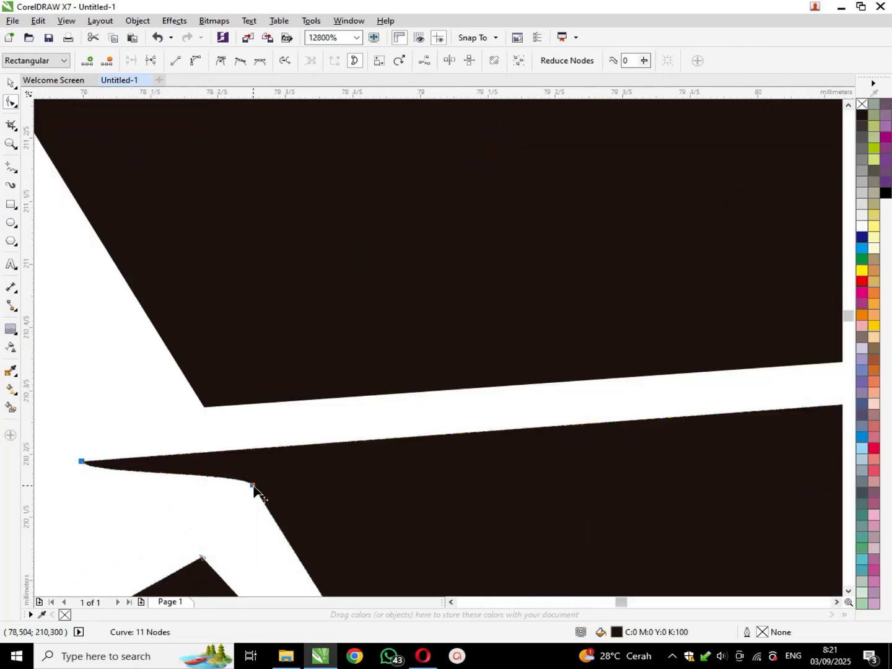
left_click(175, 60)
key("ctrl+z")
Step: Convert the curved segments under the X's new spur and down its inner edge to straight lines
left_click(168, 527)
scroll(263, 489, "down", 1)
scroll(181, 509, "up", 1)
left_click(164, 442)
left_click(334, 465, "shift")
left_click(176, 61)
scroll(280, 282, "down", 1)
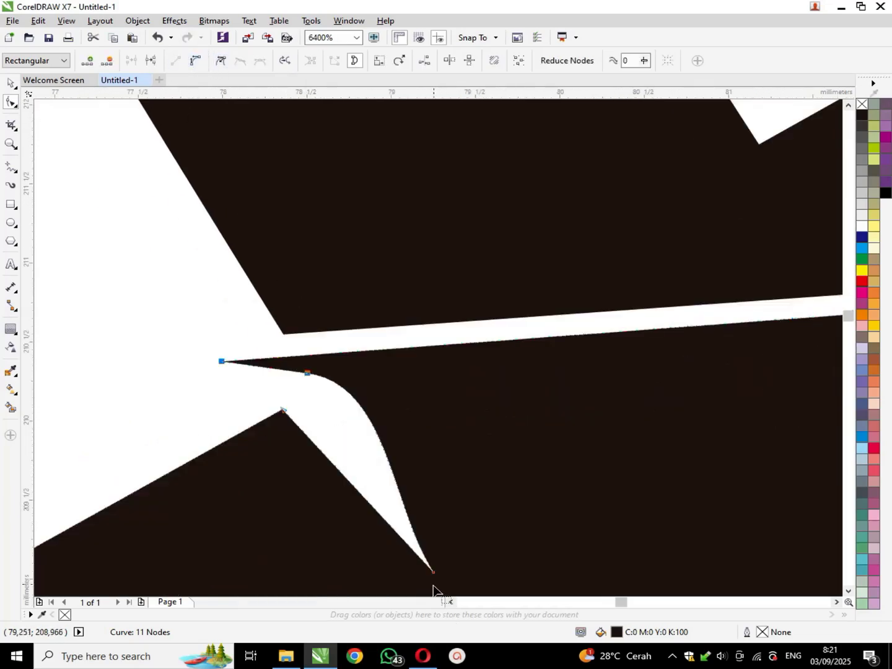
left_click(175, 61)
left_click(90, 343)
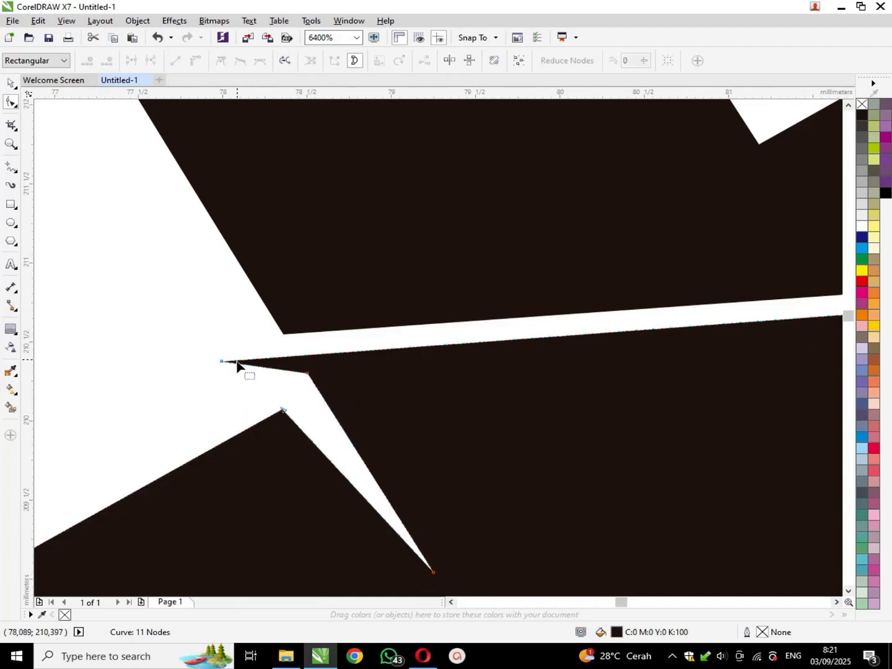
Step: Shorten the spur on the X's lower piece and move the node beneath it slightly down and right
left_click_drag(225, 364, 249, 362)
left_click(307, 373)
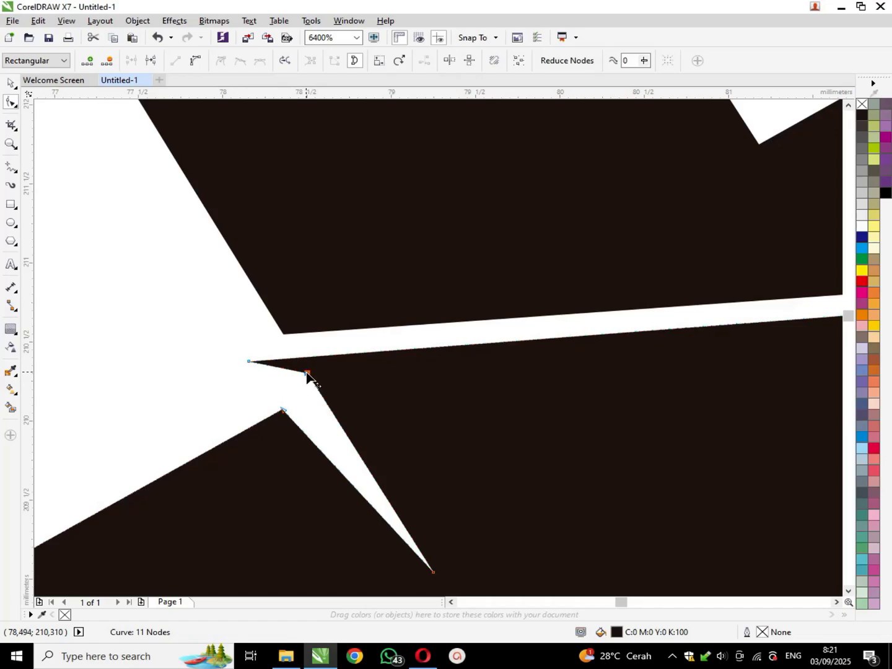
left_click_drag(310, 378, 317, 395)
left_click(254, 396)
scroll(503, 393, "down", 2)
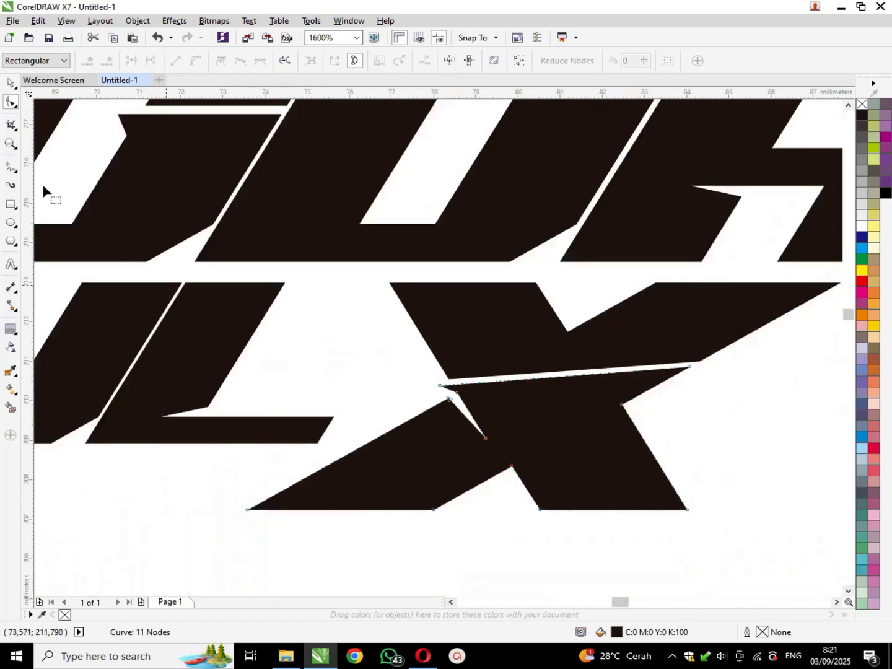
key("space")
left_click(669, 423)
Step: Select all pieces of the PEMUDA KIDUL X wordmark and group them
scroll(666, 419, "down", 2)
scroll(620, 446, "up", 1)
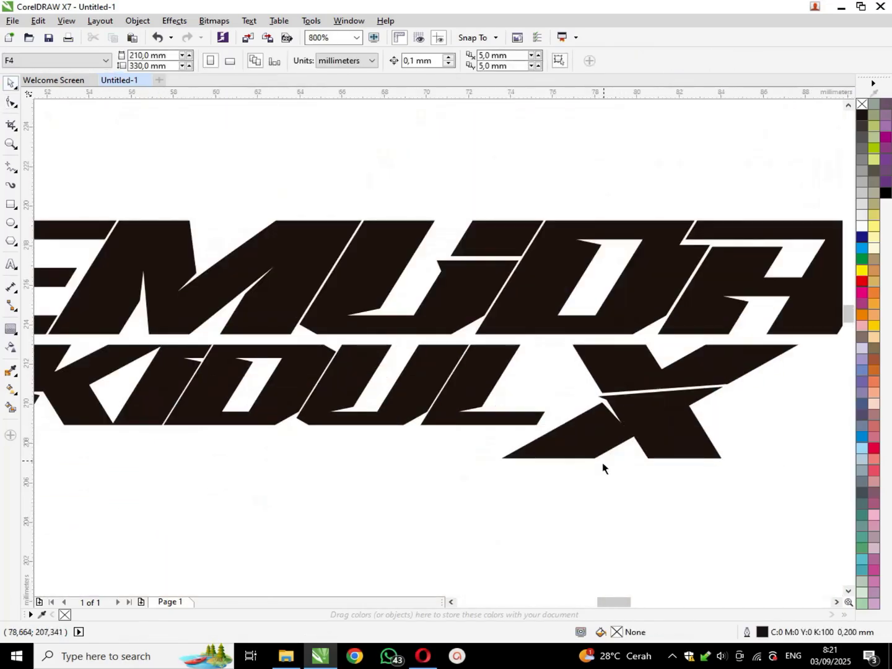
scroll(498, 390, "down", 1)
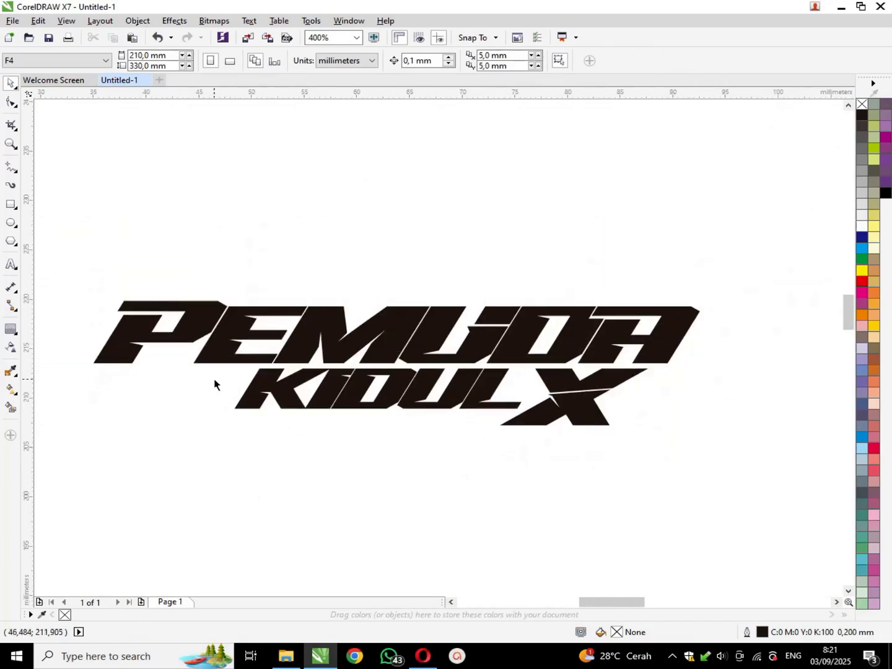
scroll(470, 328, "down", 1)
scroll(384, 321, "up", 2)
scroll(431, 311, "down", 2)
left_click_drag(265, 295, 703, 434)
scroll(573, 353, "up", 1)
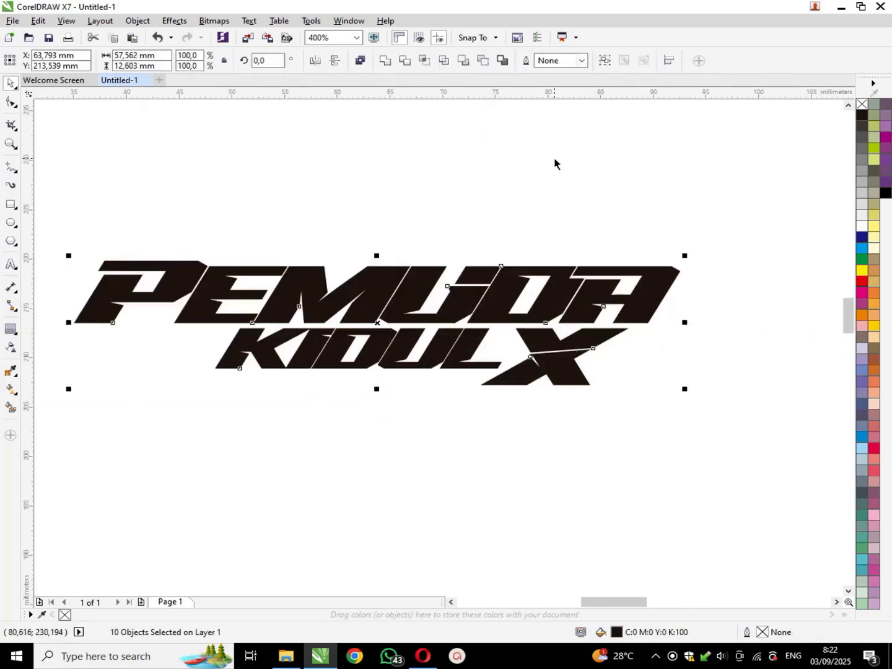
left_click(604, 64)
left_click(561, 175)
Step: Add a 0.399 mm outside contour to the grouped wordmark and break it apart
left_click(409, 277)
left_click(10, 329)
left_click_drag(234, 295, 234, 253)
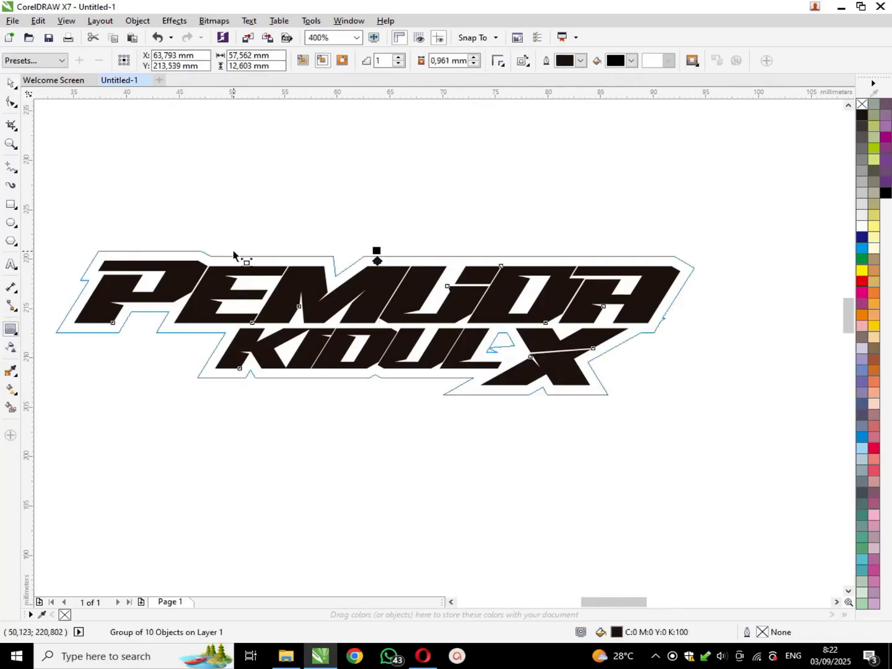
scroll(309, 263, "up", 2)
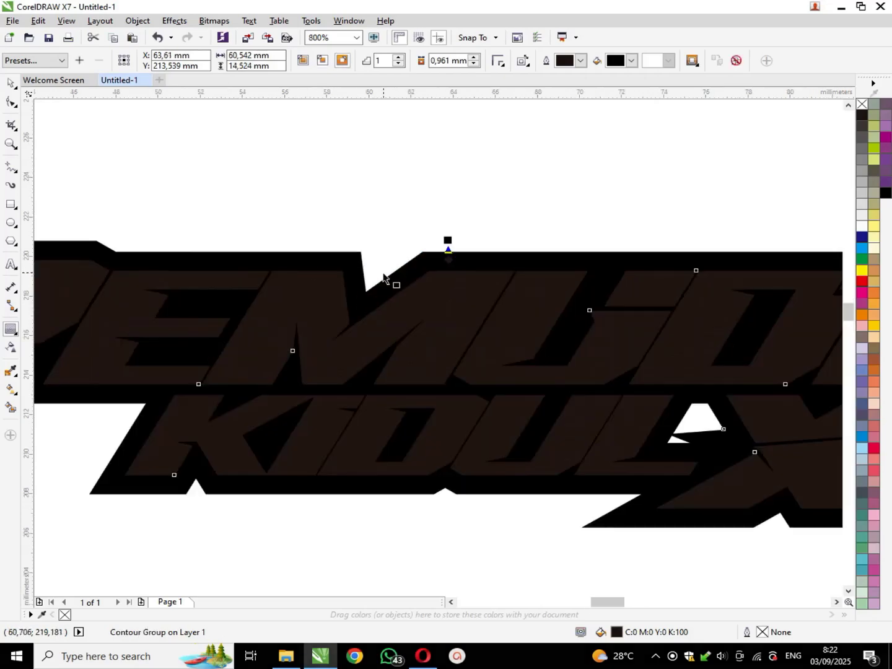
left_click_drag(496, 232, 494, 237)
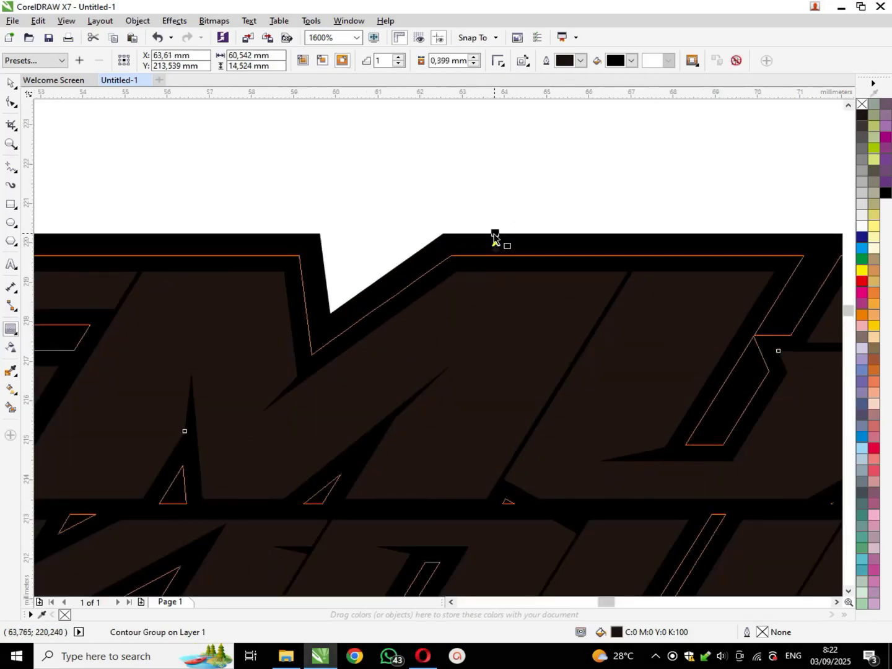
scroll(543, 238, "down", 2)
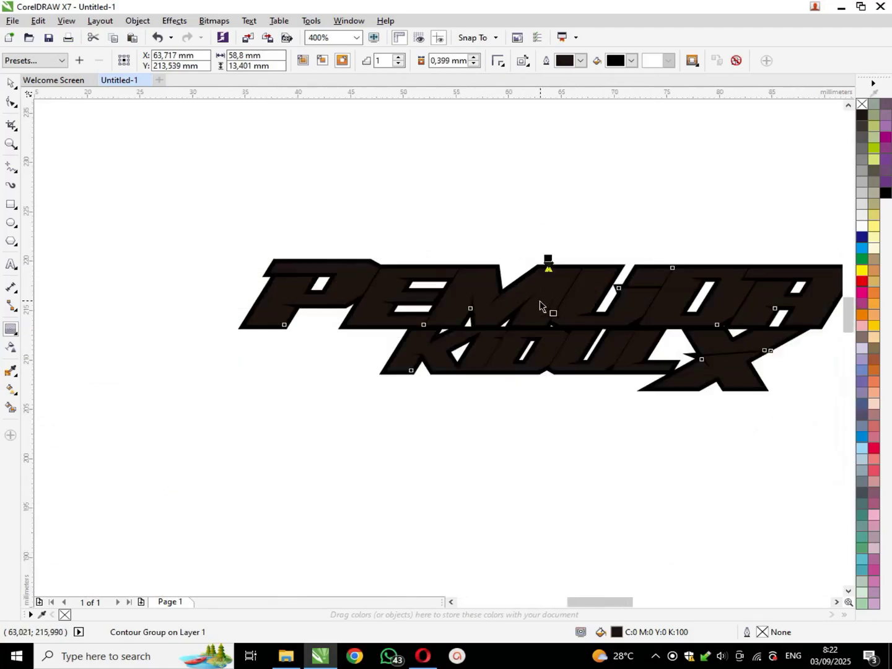
key("ctrl+k")
scroll(443, 287, "up", 1)
key("space")
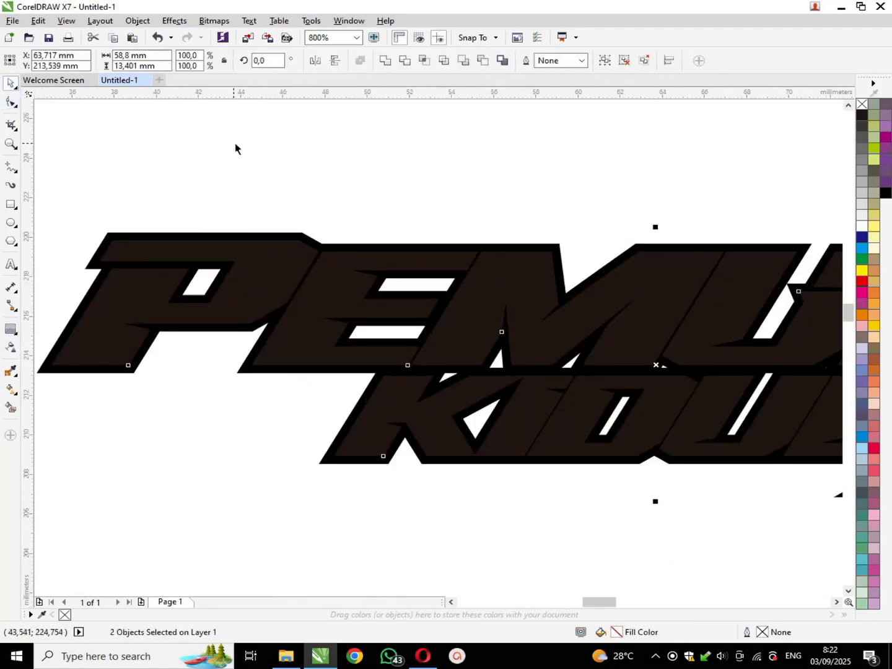
left_click(411, 150)
scroll(607, 299, "down", 1)
scroll(733, 259, "up", 1)
Step: Delete the contour's nodes around the gaps in the upper row's M and U to make the backing solid there
left_click(478, 240)
left_click(9, 104)
left_click_drag(658, 215, 759, 350)
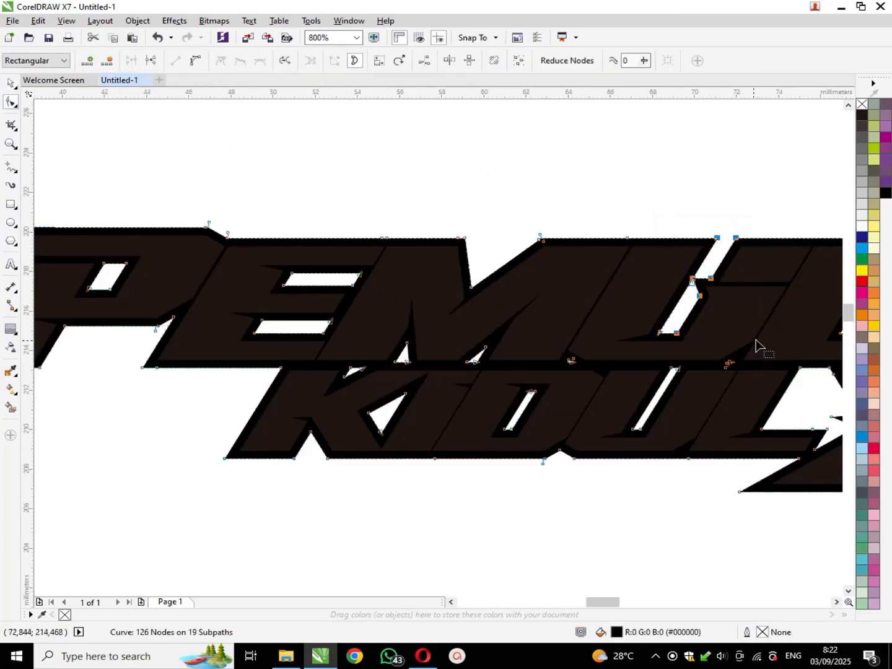
key("Delete")
left_click_drag(418, 216, 560, 291)
key("Delete")
left_click_drag(360, 346, 491, 381)
key("Delete")
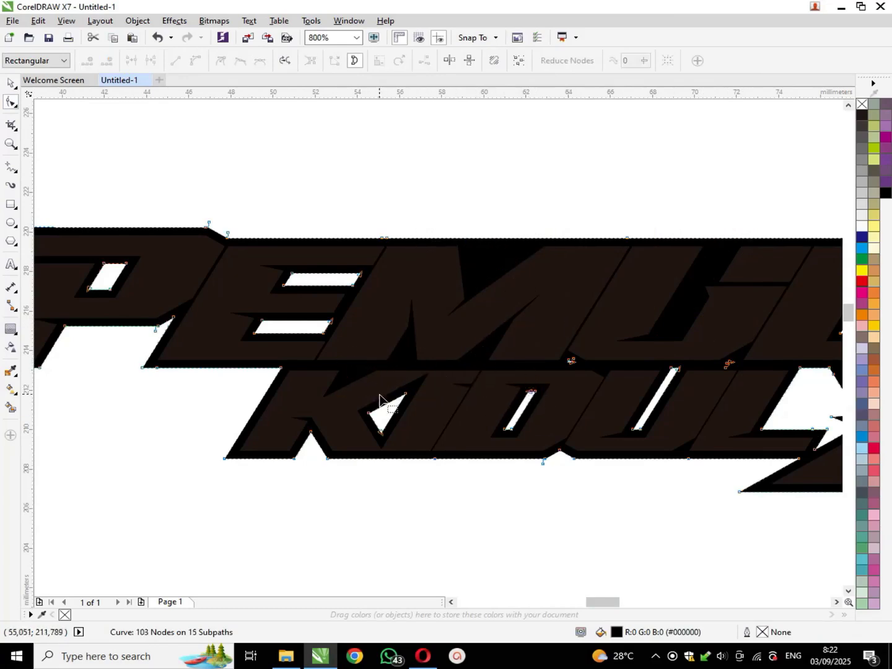
Step: Delete the contour's nodes inside the D and U of KIDUL and at the small opening between the two rows
left_click_drag(507, 381, 558, 454)
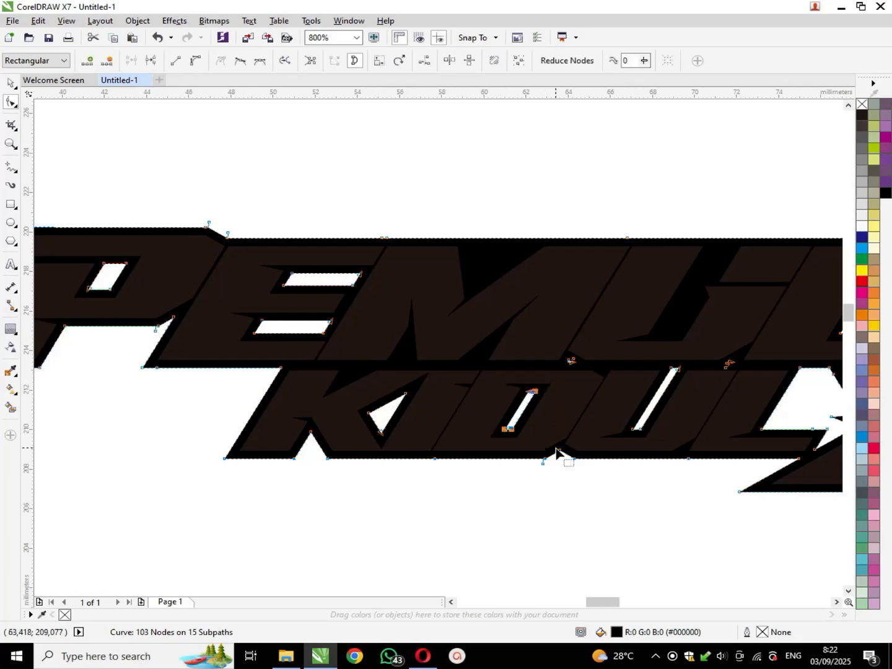
key("Delete")
left_click_drag(617, 368, 700, 442)
key("Delete")
left_click_drag(705, 352, 744, 388)
scroll(656, 367, "down", 2)
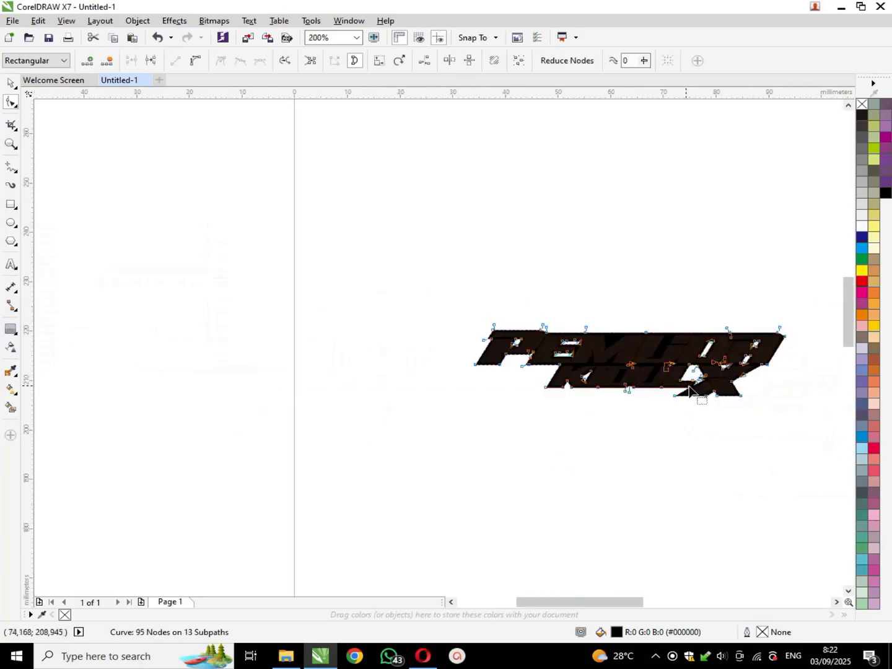
key("Delete")
Step: Delete the contour's nodes around the openings between the L and the X to fill them
scroll(723, 378, "up", 2)
scroll(592, 372, "up", 1)
left_click_drag(449, 273, 694, 477)
key("Delete")
scroll(807, 283, "down", 2)
scroll(751, 298, "up", 2)
left_click_drag(556, 251, 723, 339)
key("Delete")
Step: Delete the contour's remaining nodes inside the D and A of PEMUDA to close those openings
scroll(636, 308, "down", 2)
left_click_drag(581, 292, 659, 250)
key("Delete")
left_click_drag(661, 304, 645, 254)
key("Delete")
key("Delete")
left_click_drag(733, 279, 687, 250)
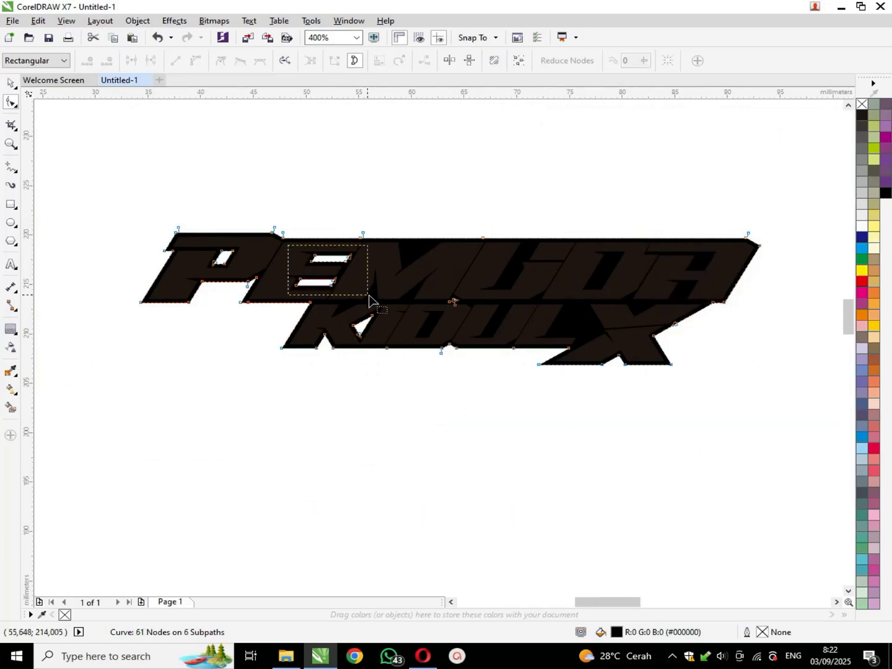
Step: Delete the contour's nodes in the two slots of the E and deselect the backing shape
left_click_drag(368, 300, 370, 300)
key("Delete")
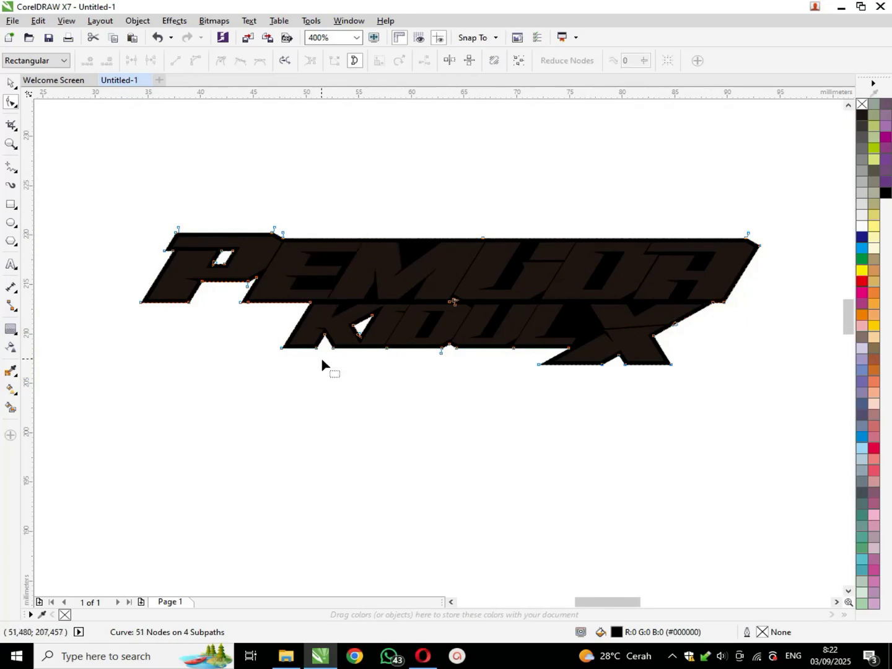
left_click(12, 83)
left_click(161, 146)
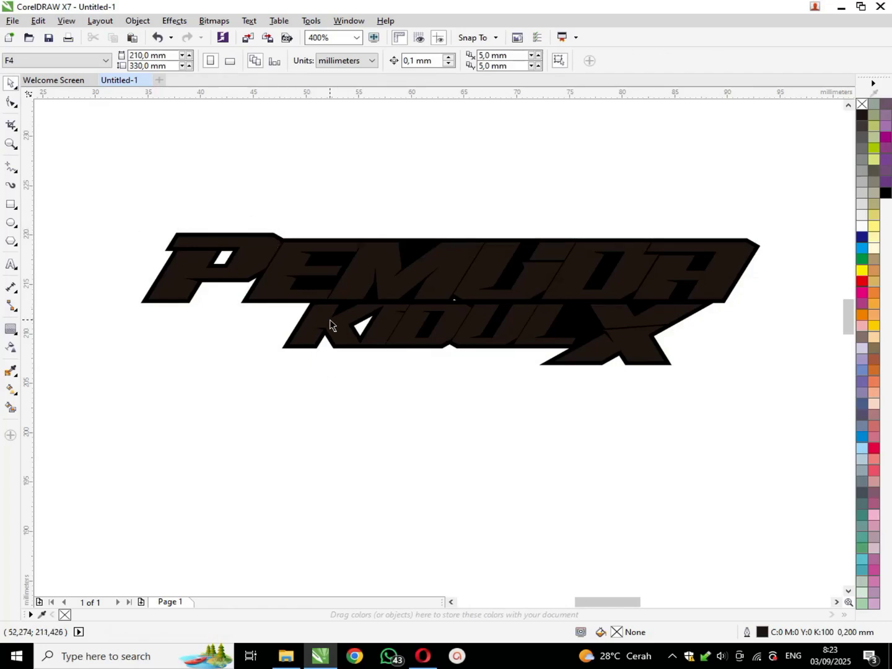
Step: Add a 0.107 mm outside contour to the black backing shape and break it apart
scroll(197, 227, "up", 2)
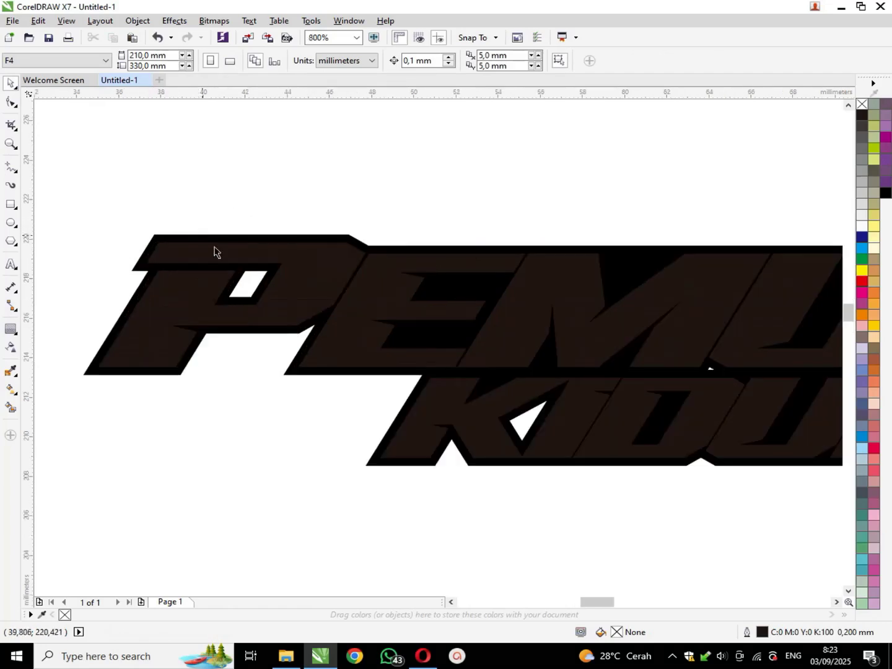
scroll(174, 243, "up", 2)
left_click(153, 242)
left_click(12, 329)
left_click_drag(136, 235, 134, 221)
scroll(219, 208, "down", 2)
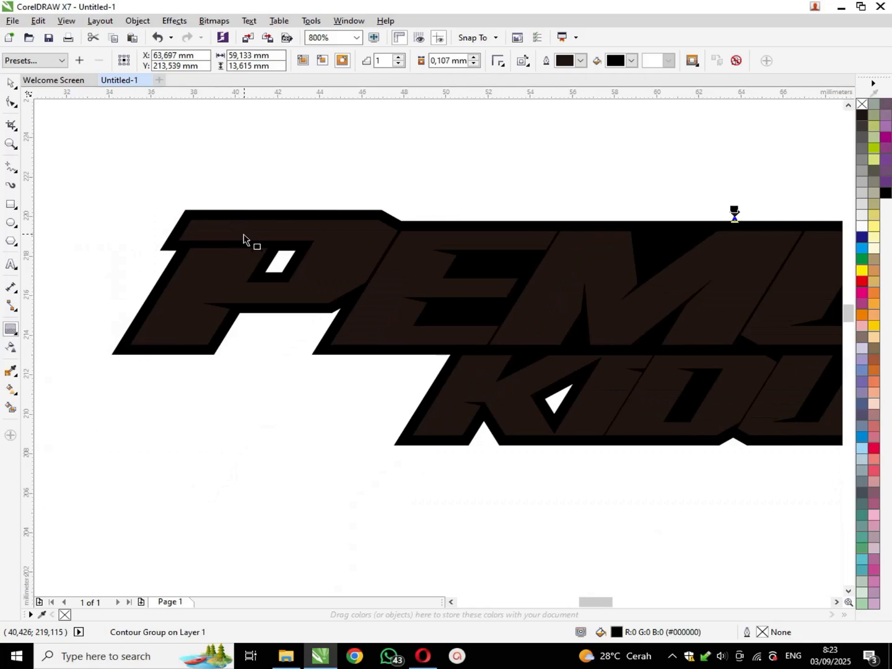
key("ctrl+k")
Step: Select the thin outermost contour shape and fill it with cyan (C100 M0 Y0 K0)
left_click(11, 83)
left_click(155, 207)
scroll(165, 226, "up", 1)
left_click(219, 200)
scroll(418, 207, "down", 1)
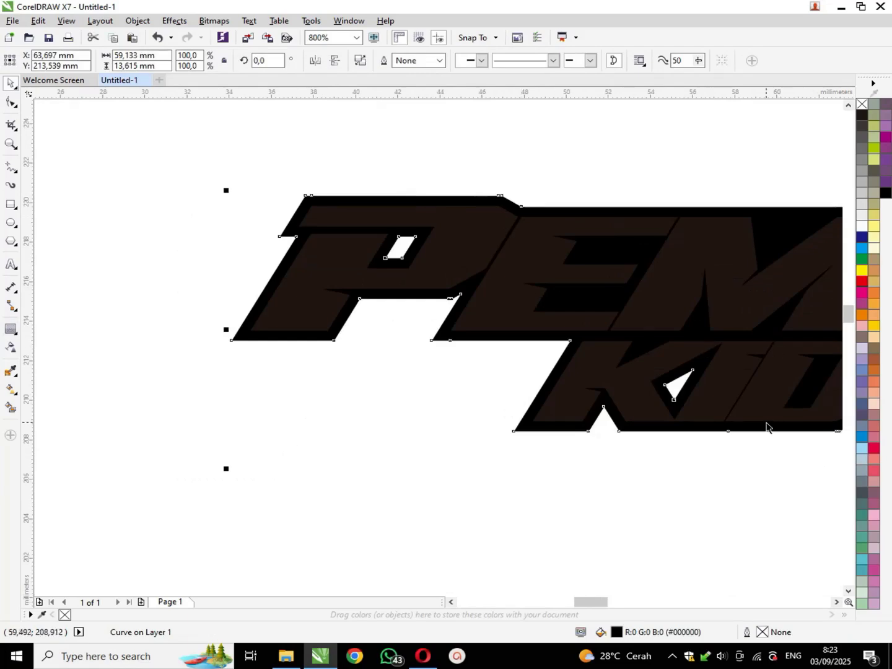
scroll(534, 343, "down", 1)
scroll(520, 339, "down", 1)
scroll(520, 339, "up", 1)
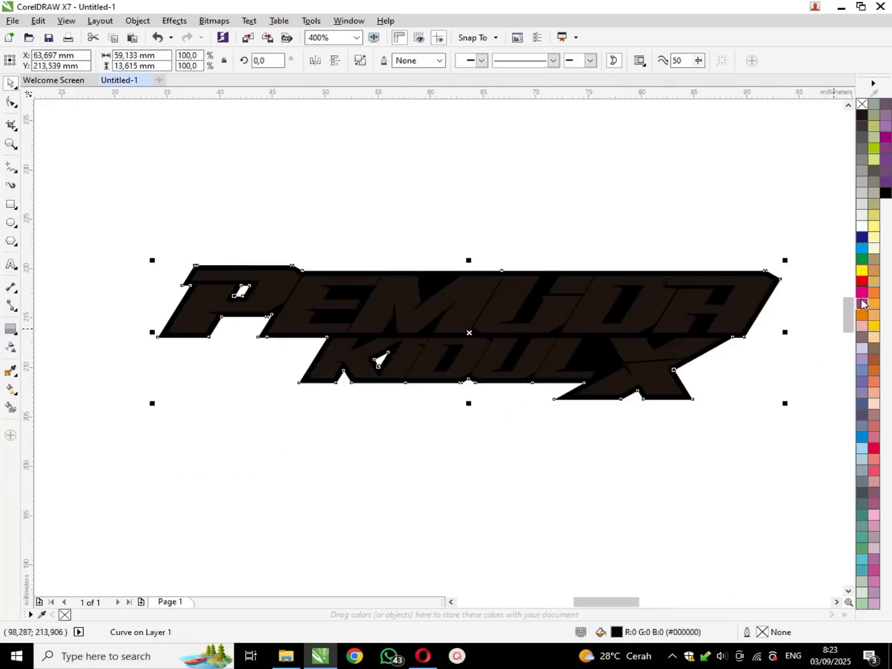
left_click(862, 249)
scroll(314, 281, "up", 2)
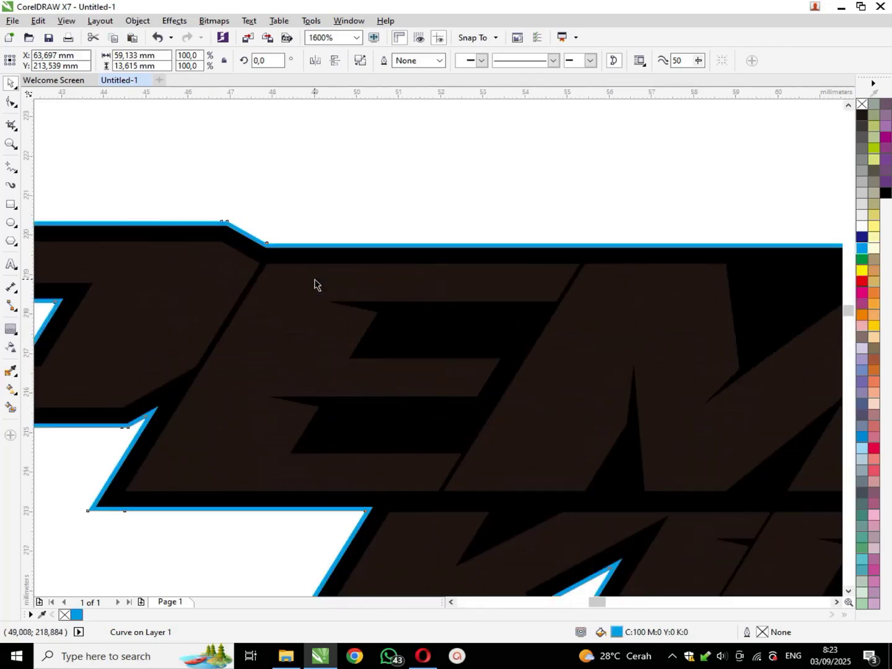
scroll(416, 294, "down", 1)
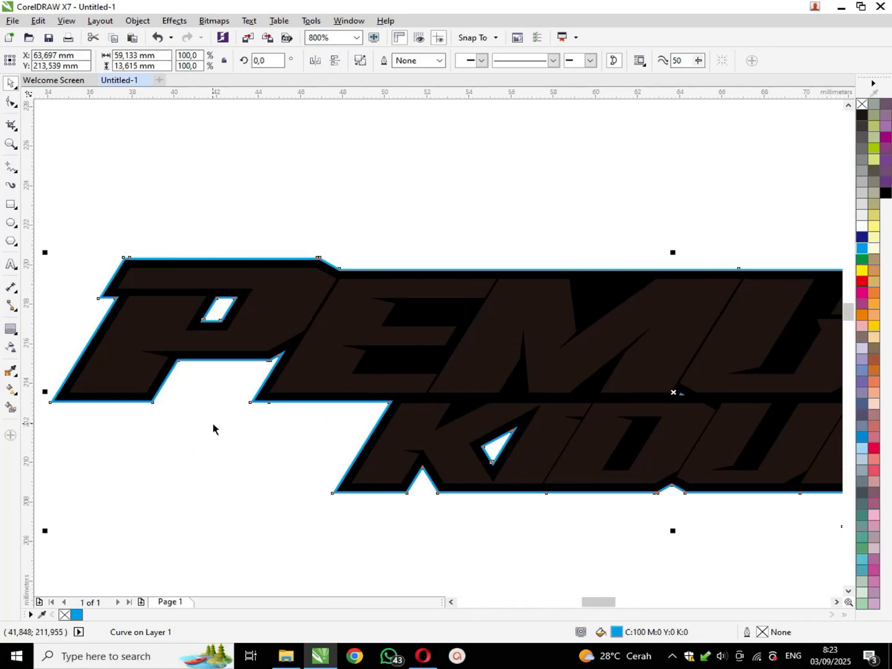
Step: Delete the cyan shape's nodes beneath the P so that it fills the gap between the P and E
left_click_drag(145, 413, 305, 347)
left_click(10, 103)
left_click_drag(93, 430, 313, 345)
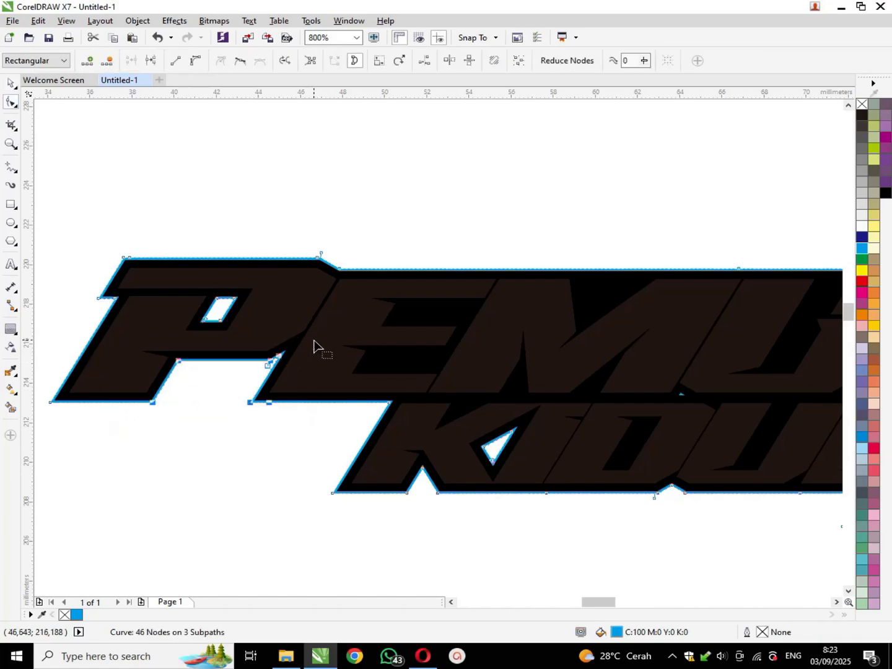
key("Delete")
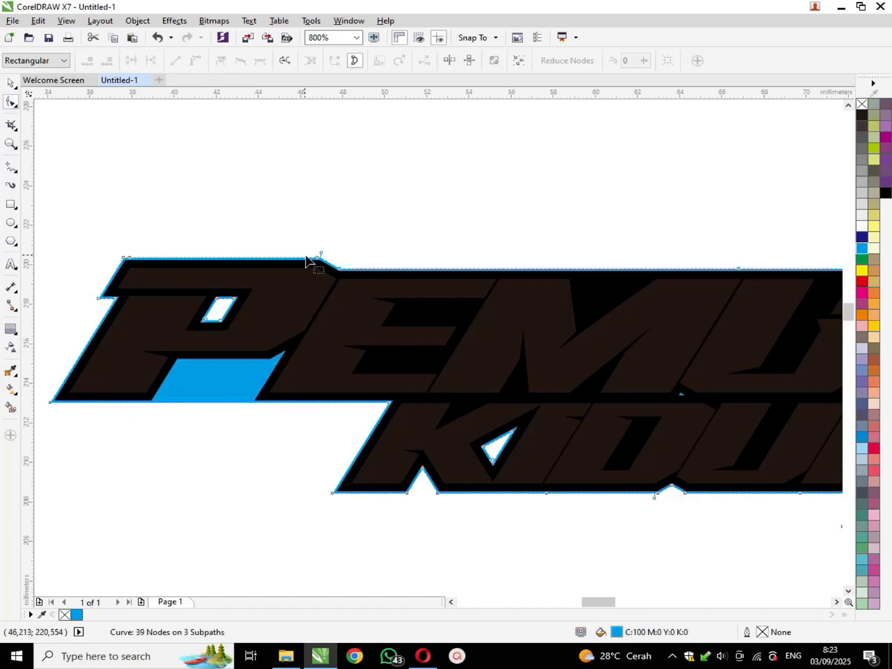
Step: Draw a rectangle about 2.04 mm high over the top edge of the E and M and widen it to about 15.5 mm
left_click(10, 83)
scroll(324, 267, "up", 1)
left_click(9, 205)
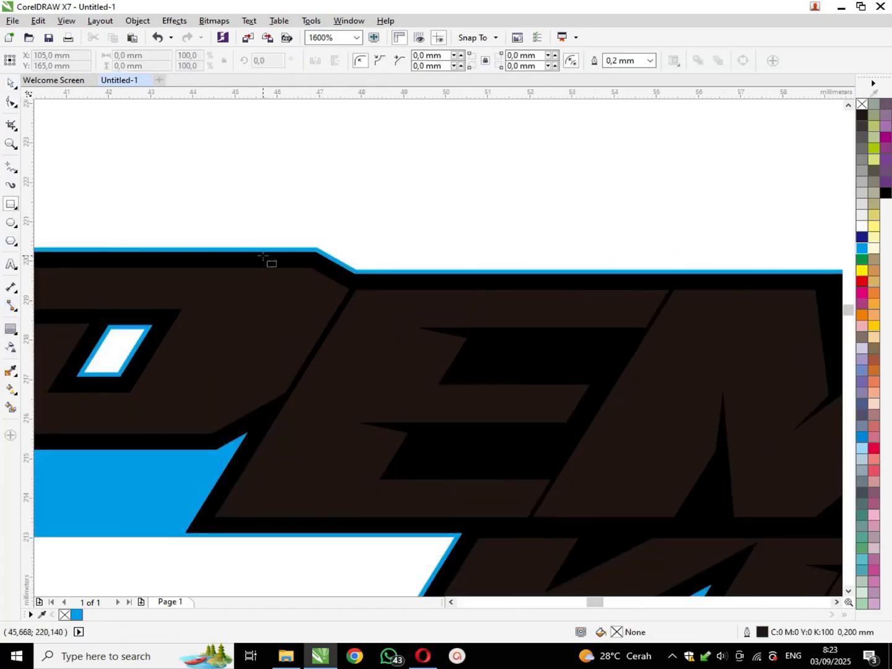
left_click_drag(267, 248, 748, 329)
scroll(712, 323, "down", 1)
scroll(741, 318, "down", 1)
scroll(672, 316, "up", 1)
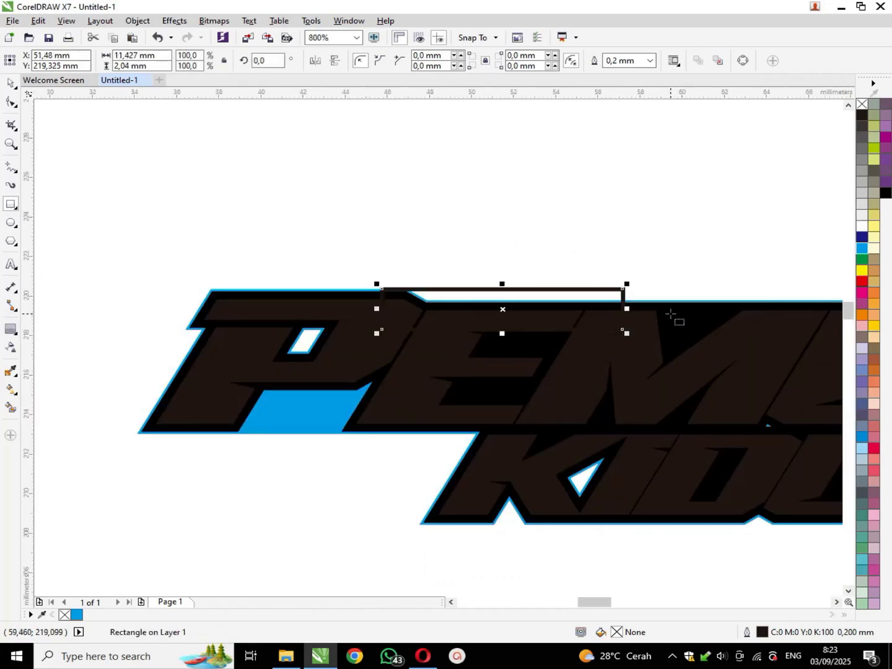
left_click_drag(628, 310, 712, 309)
scroll(711, 315, "down", 1)
scroll(743, 313, "up", 1)
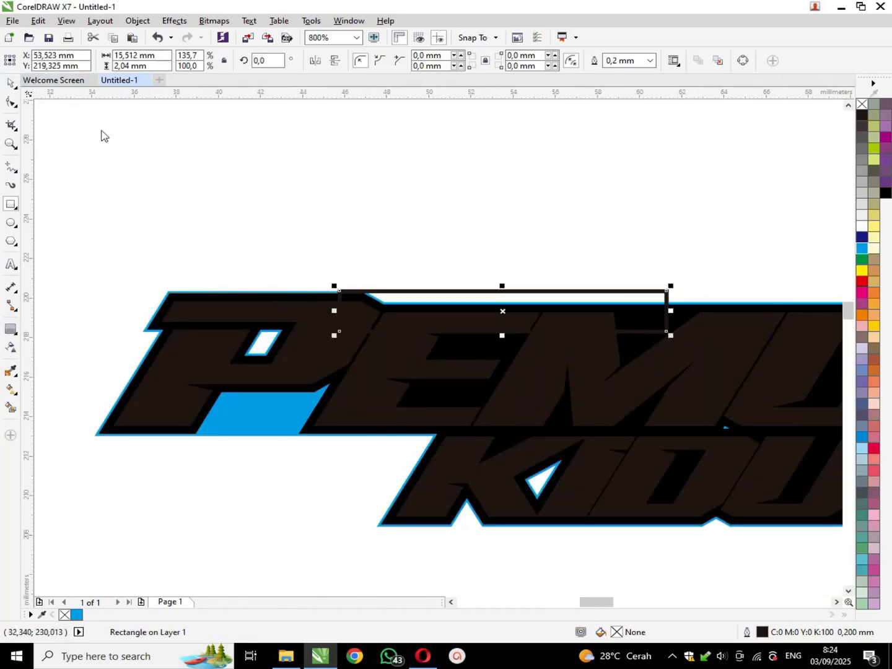
Step: Skew the rectangle horizontally so its ends follow the slant of the letters
key("space")
scroll(691, 328, "up", 1)
left_click(643, 322)
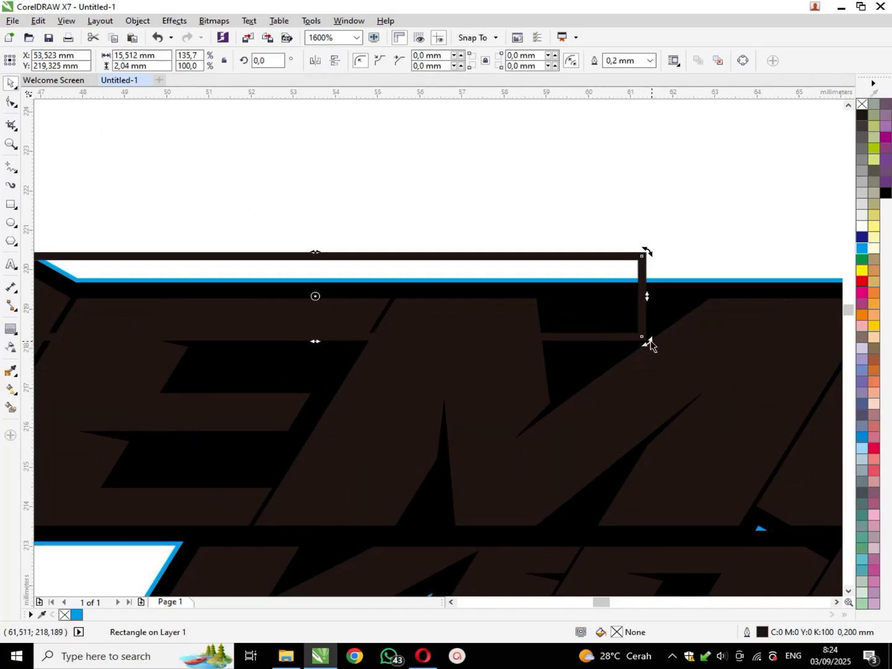
left_click_drag(318, 344, 273, 335)
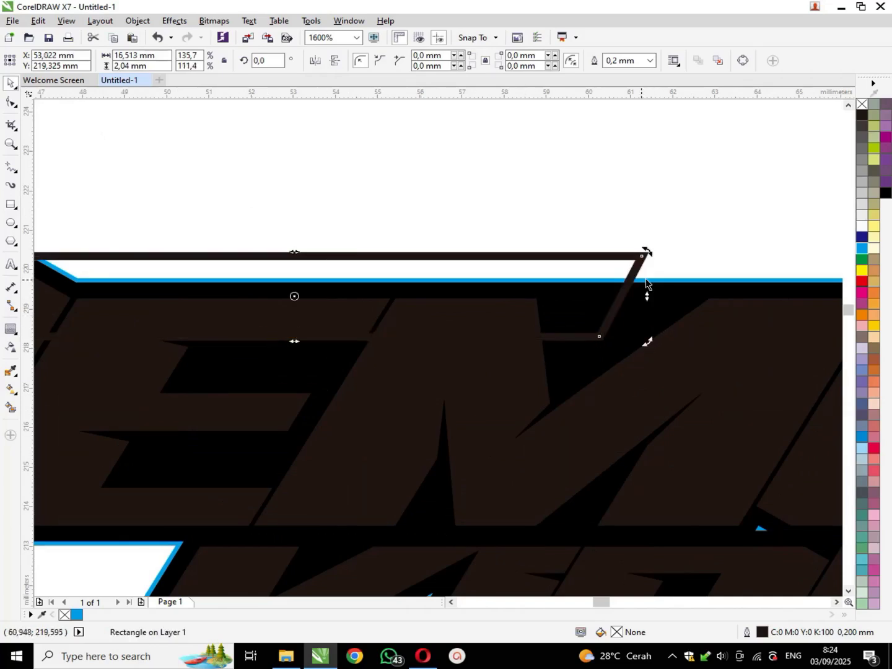
left_click(657, 284)
Step: Weld the slanted rectangle to the cyan outline shape to form a raised strip above the E and M
left_click(562, 227)
left_click(641, 254)
left_click(689, 282)
left_click(371, 206)
left_click(641, 260)
left_click(679, 287, "shift")
left_click(385, 60)
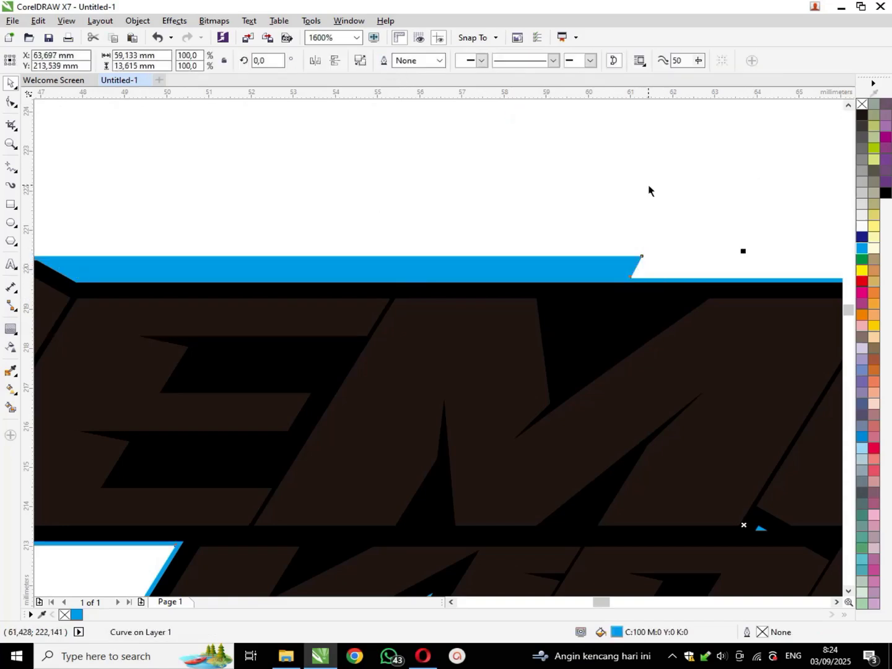
left_click(649, 189)
Step: Draw a wide and a narrow rectangle about 2.15 mm high above the wordmark and fill both with black
scroll(627, 246, "down", 1)
key("F6")
mouse_move(159, 159)
left_mouse_down()
mouse_move(178, 204)
mouse_move(266, 175)
mouse_move(448, 177)
mouse_move(441, 183)
mouse_move(491, 176)
left_mouse_up()
left_click(483, 199)
scroll(442, 184, "up", 2)
scroll(442, 183, "up", 1)
scroll(514, 201, "down", 2)
left_click(9, 85)
left_click_drag(114, 137, 551, 257)
left_click(886, 193)
Step: Blend the wide rectangle into the narrow one with 12 steps and remove the outlines
left_click(11, 328)
left_click(55, 357)
left_click_drag(223, 193, 510, 192)
right_click(862, 103)
left_click(402, 60)
left_click(11, 82)
left_click(325, 177)
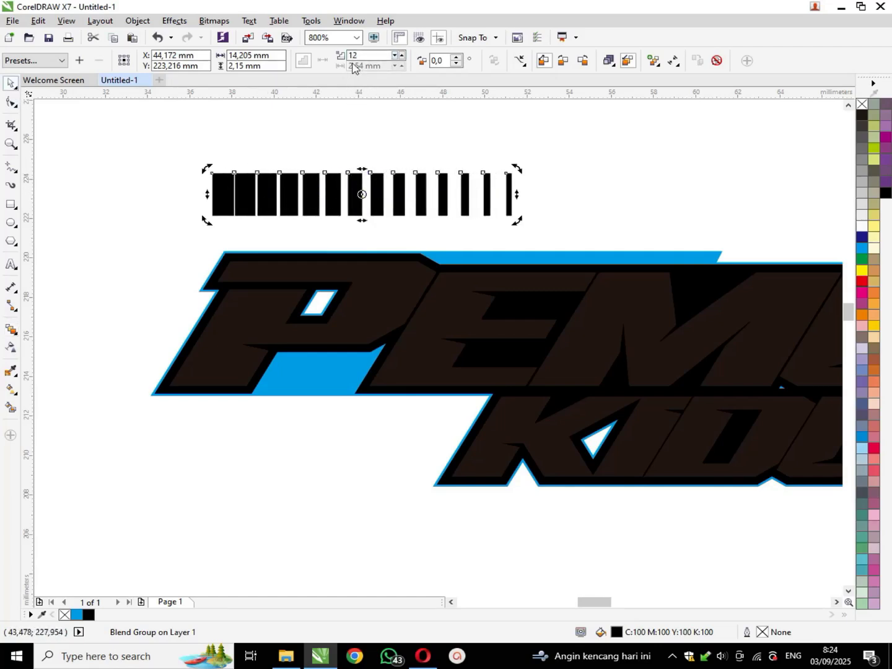
Step: Break the blend apart to weld its bars into one curve, and mirror that curve horizontally
key("ctrl+k")
left_click(385, 61)
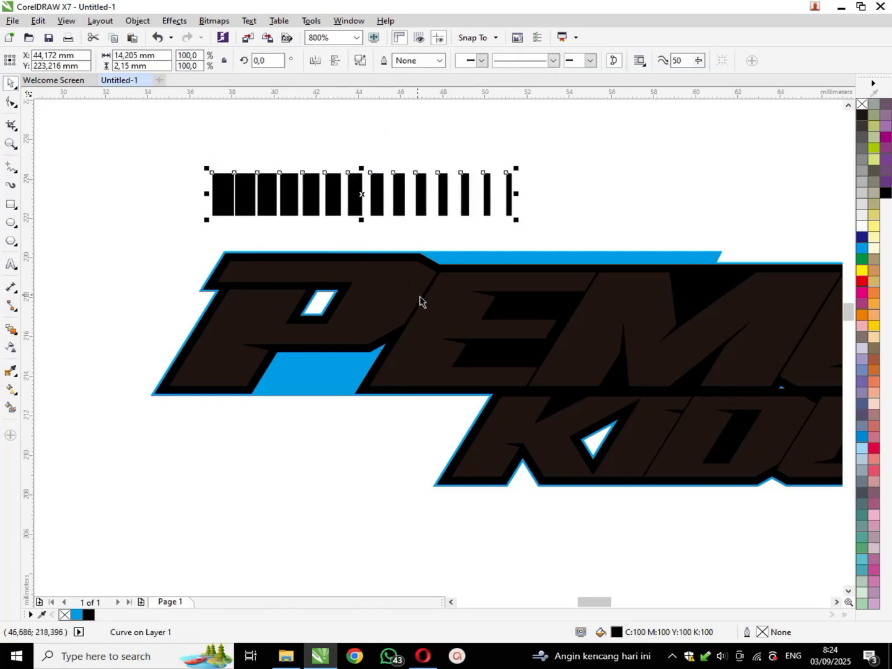
left_click(329, 63)
Step: Skew the striped bars to the letters' slant and place them over the cyan strip above the E and M
left_click(460, 200)
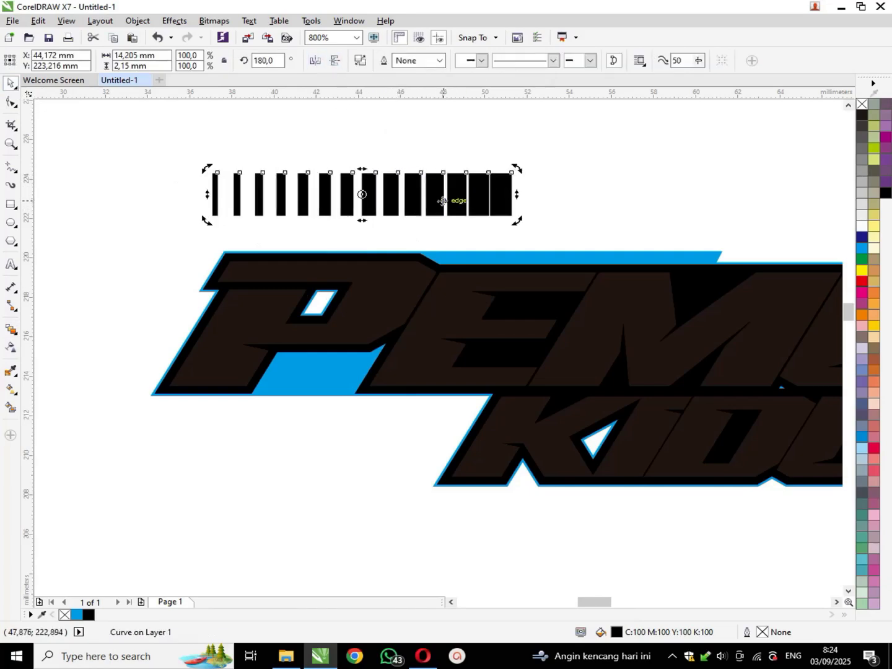
left_click_drag(362, 169, 392, 175)
left_click_drag(508, 201, 765, 188)
scroll(749, 260, "up", 2)
scroll(796, 238, "up", 2)
left_click_drag(769, 203, 768, 205)
scroll(759, 207, "down", 1)
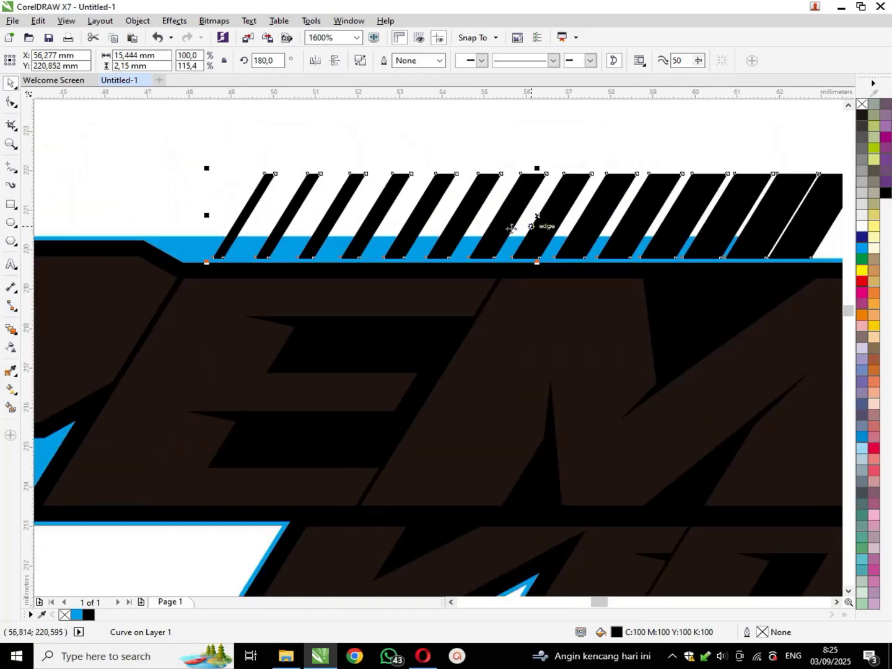
Step: Shift the striped bars about 0.5 mm toward the M, trim them out of the cyan strip and delete them
scroll(248, 239, "up", 1)
left_click_drag(290, 250, 330, 255)
scroll(327, 255, "down", 1)
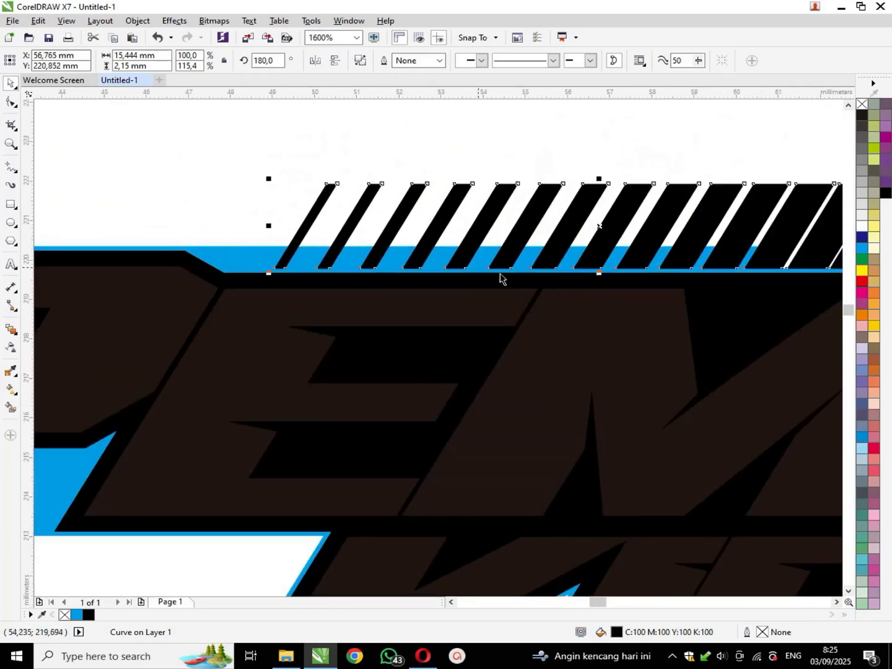
left_click(223, 259, "shift")
left_click(404, 61)
left_click(400, 177)
left_click(410, 195)
scroll(418, 251, "down", 2)
scroll(456, 228, "up", 1)
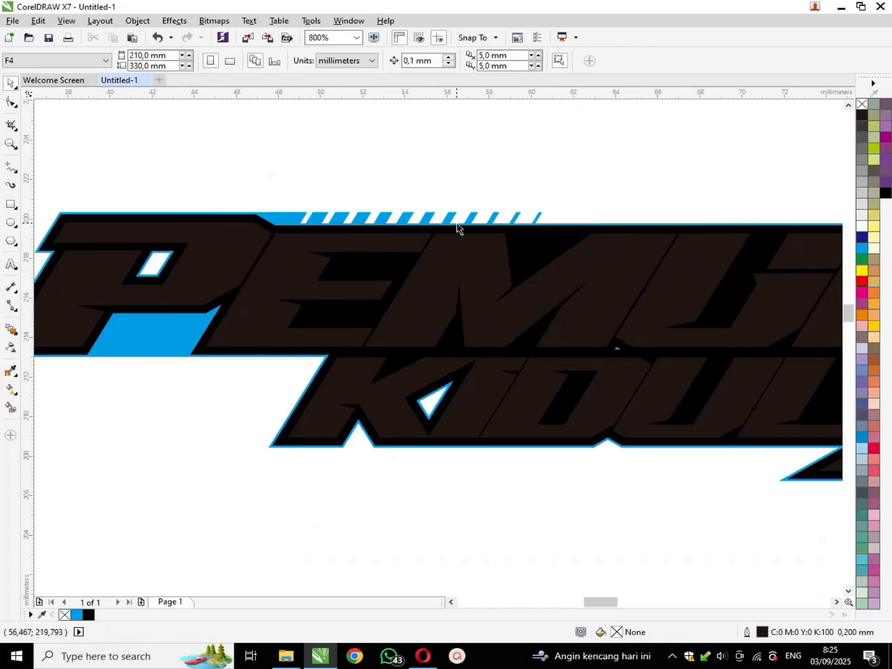
Step: Draw a bent line about 13.4 mm high across the whole logo, from above the M down past the bottom of KIDUL
scroll(553, 235, "up", 1)
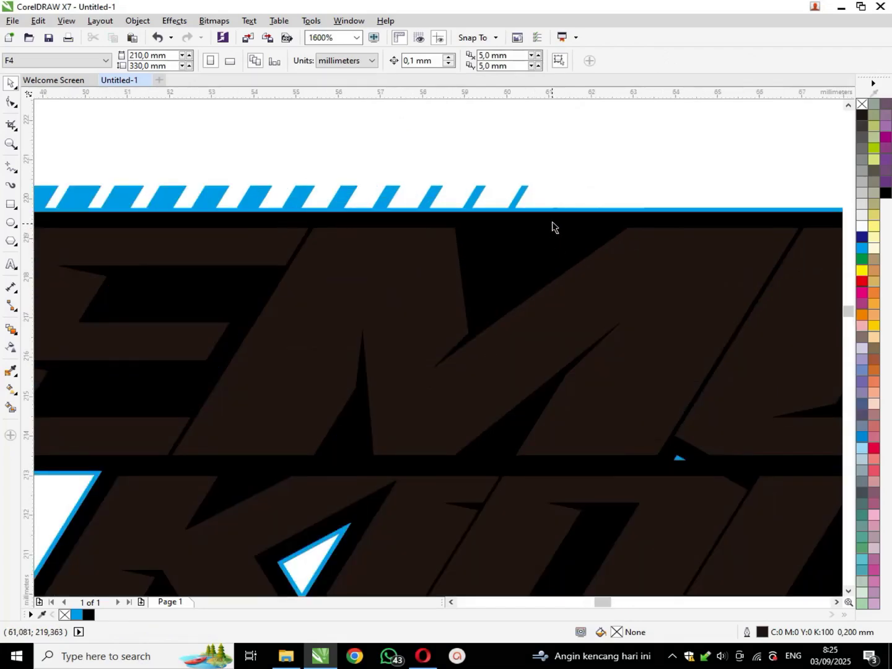
scroll(552, 227, "down", 1)
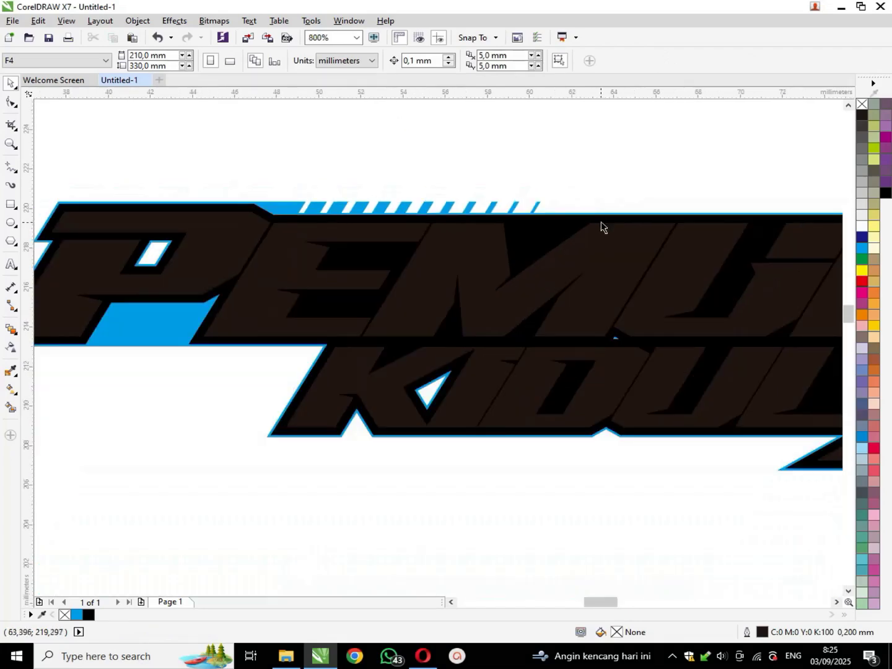
left_click(8, 167)
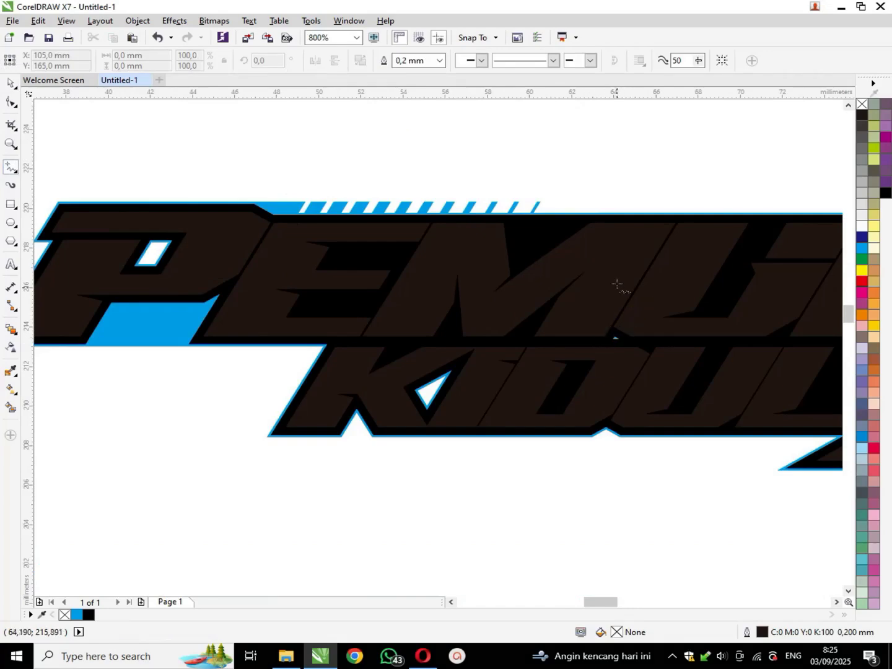
left_click(621, 195)
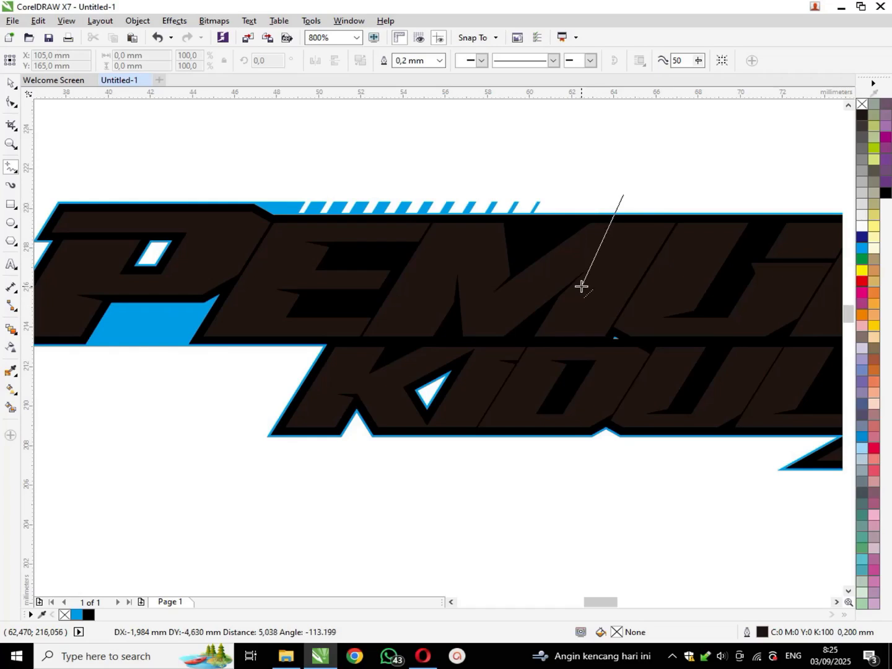
left_click(581, 287)
left_click(581, 287)
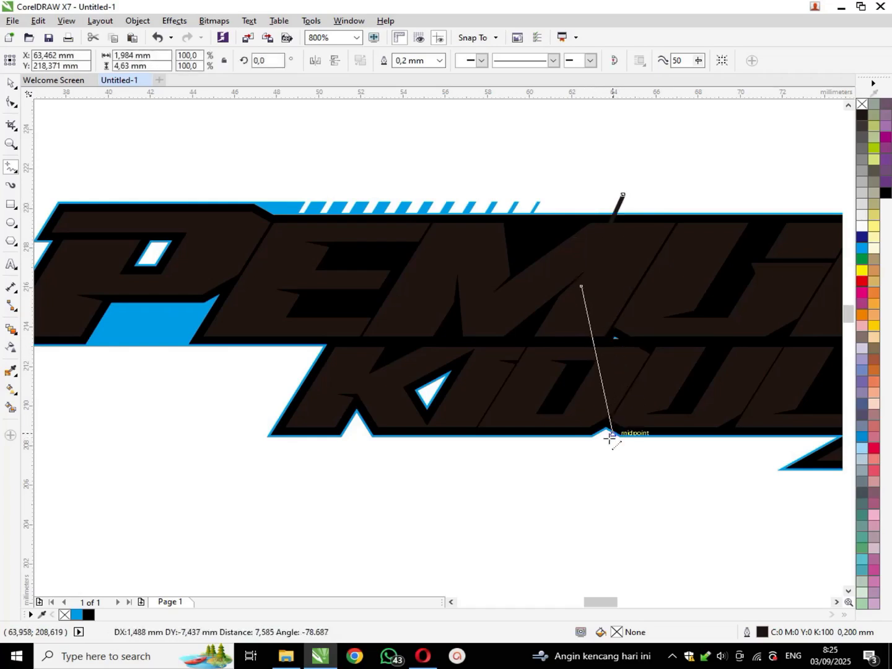
left_click(628, 461)
left_click(11, 83)
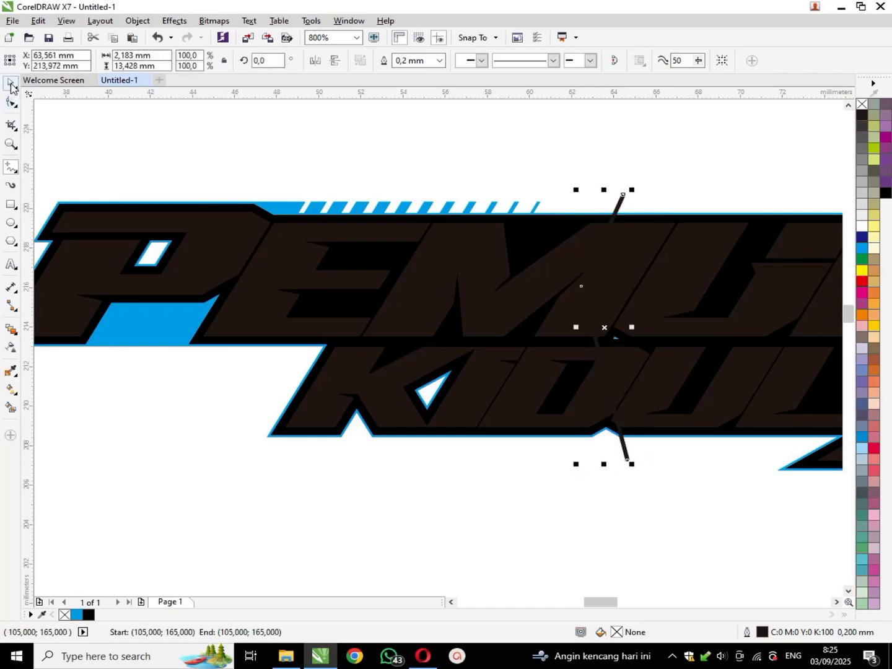
left_click(328, 442)
Step: Trim the cyan outline with the bent line, delete the line and break the cut outline apart into separate sections
scroll(633, 215, "up", 2)
left_click(634, 213)
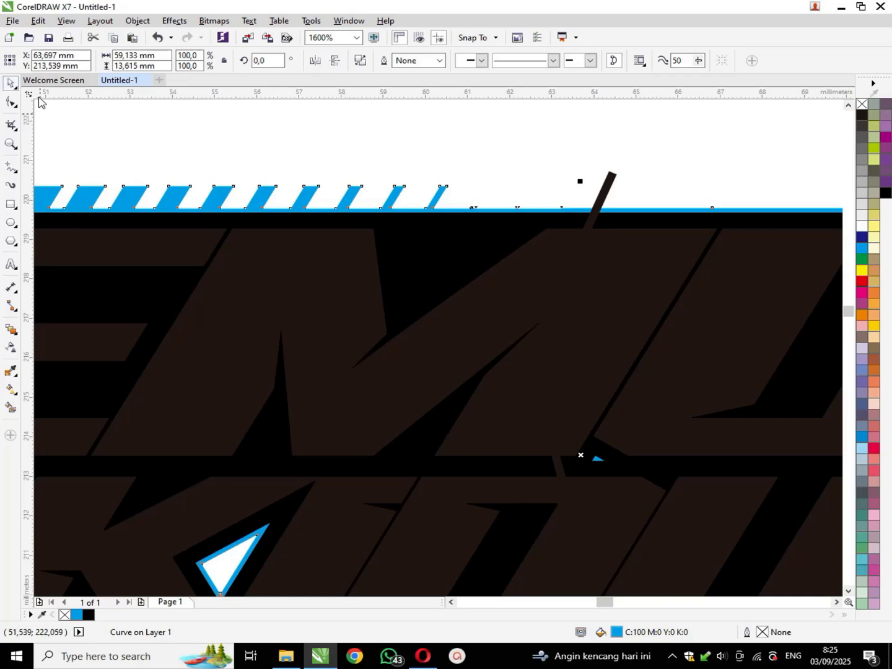
left_click(495, 166)
left_click(610, 186)
left_click(686, 210, "shift")
left_click(610, 193)
left_click(604, 184)
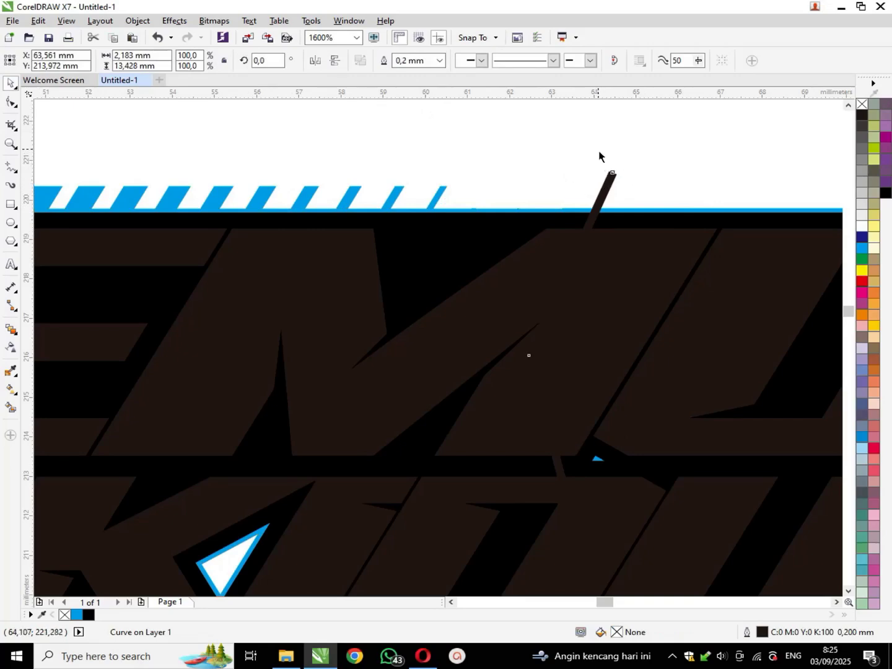
key("Delete")
left_click(611, 209)
key("Escape")
scroll(562, 208, "down", 2)
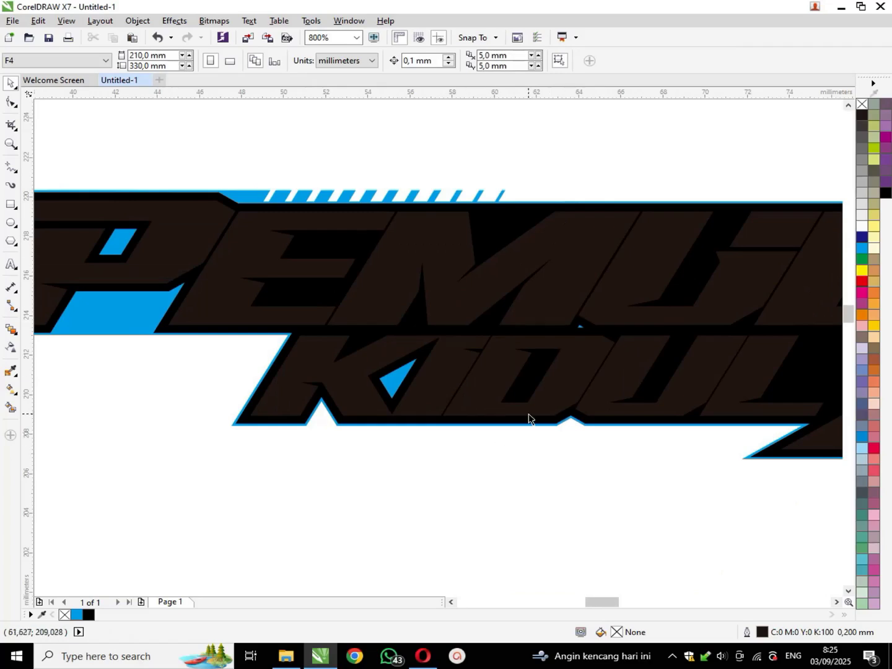
scroll(528, 416, "down", 1)
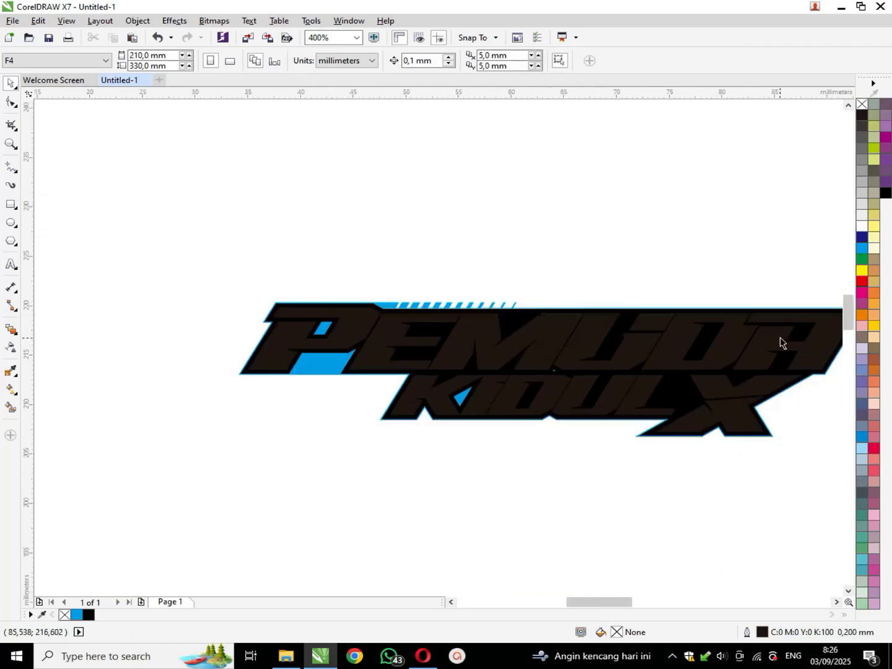
scroll(734, 320, "up", 1)
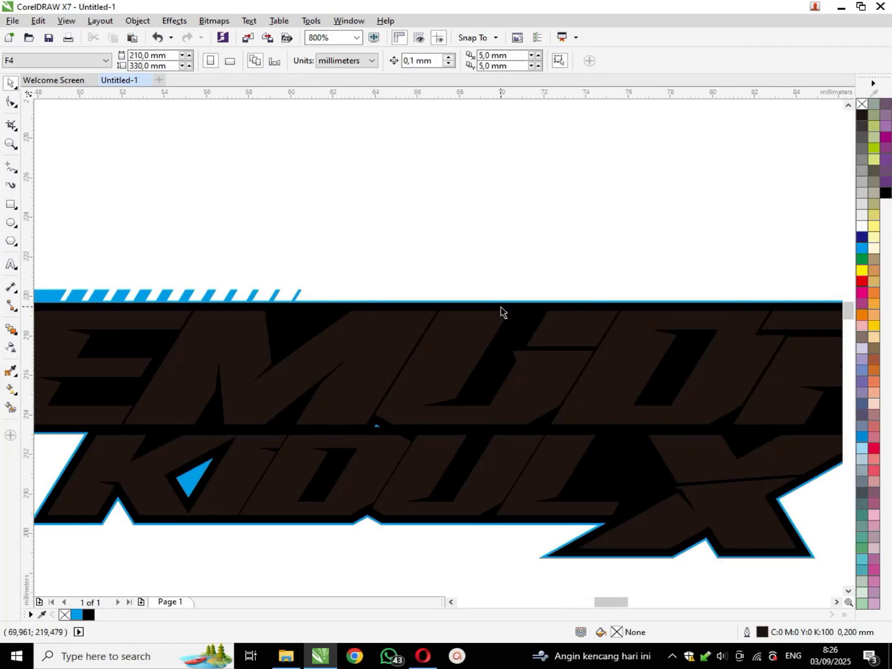
left_click(460, 311)
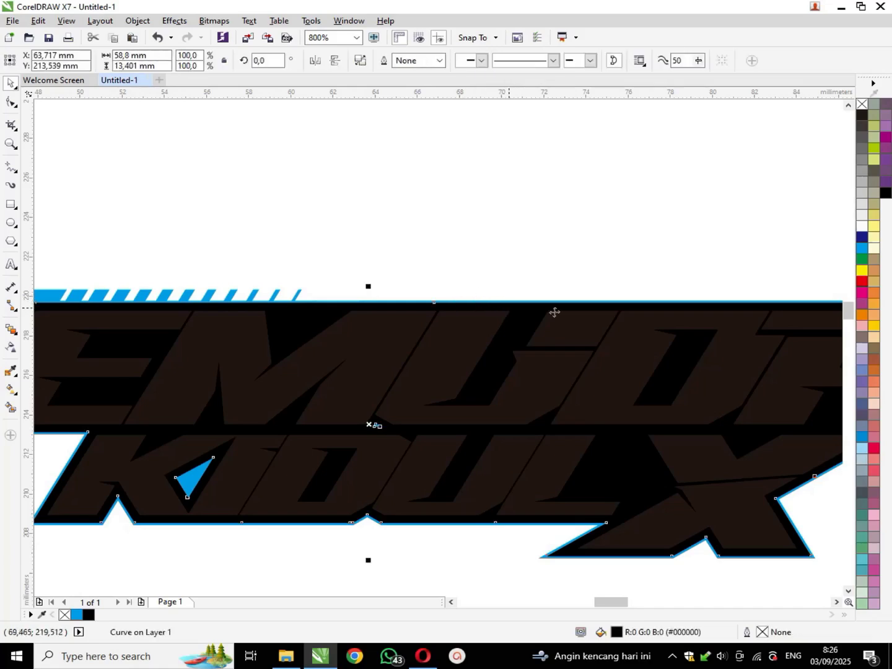
left_click(861, 136)
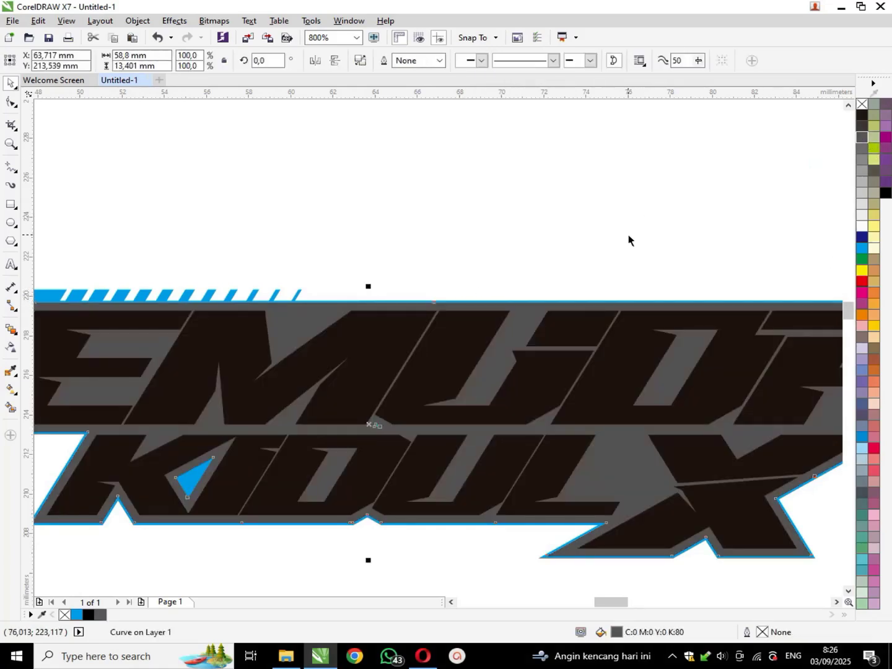
key("ctrl+z")
Step: Fill the cut-off outline section around UDA and the X with 80% black
left_click(604, 243)
scroll(464, 300, "up", 2)
left_click(449, 301)
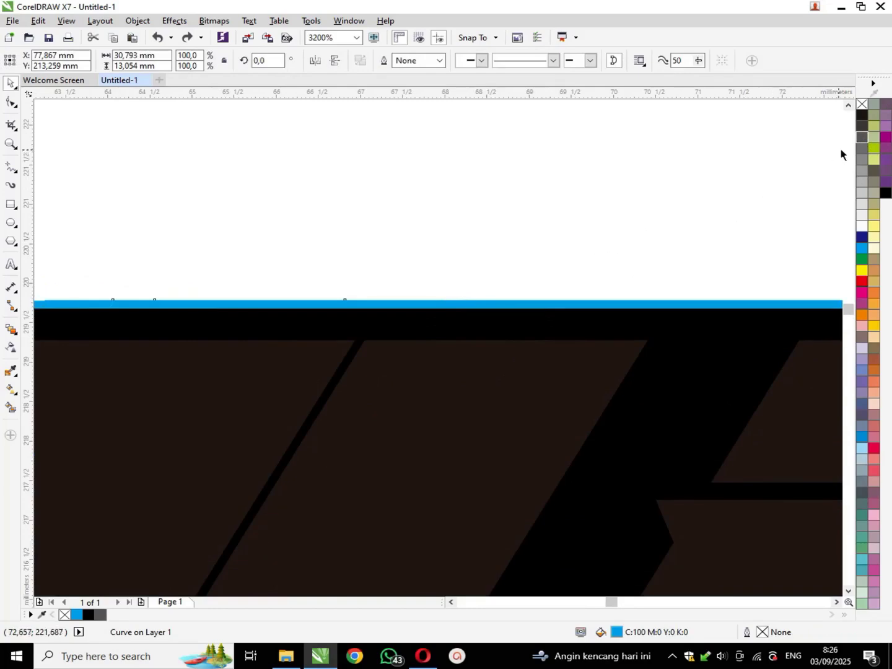
left_click(572, 216)
scroll(572, 215, "down", 2)
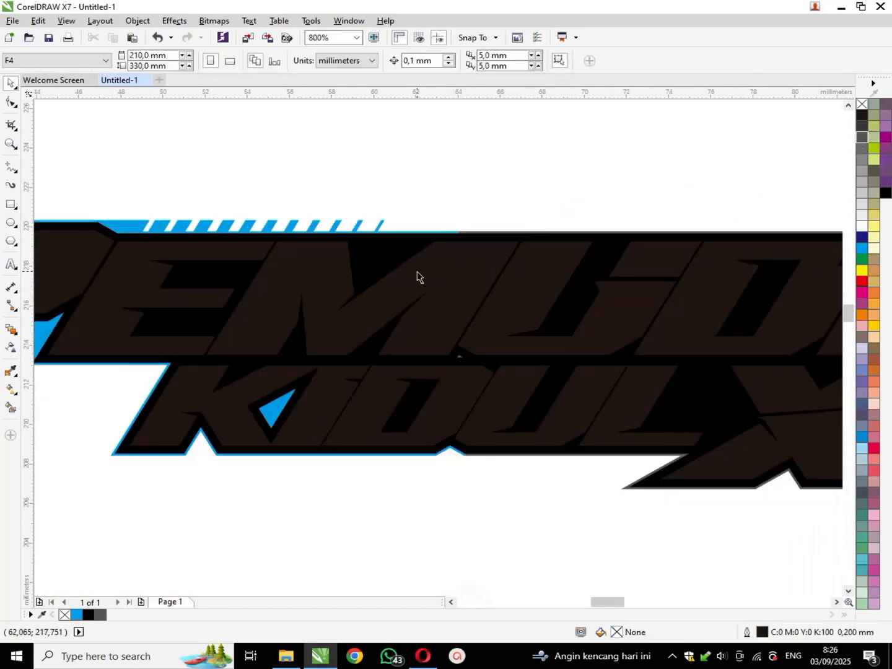
Step: Draw a thin rectangle about 2.2 by 0.4 mm over the gray outline's upper edge, between the M and U
scroll(466, 237, "up", 1)
scroll(549, 289, "down", 1)
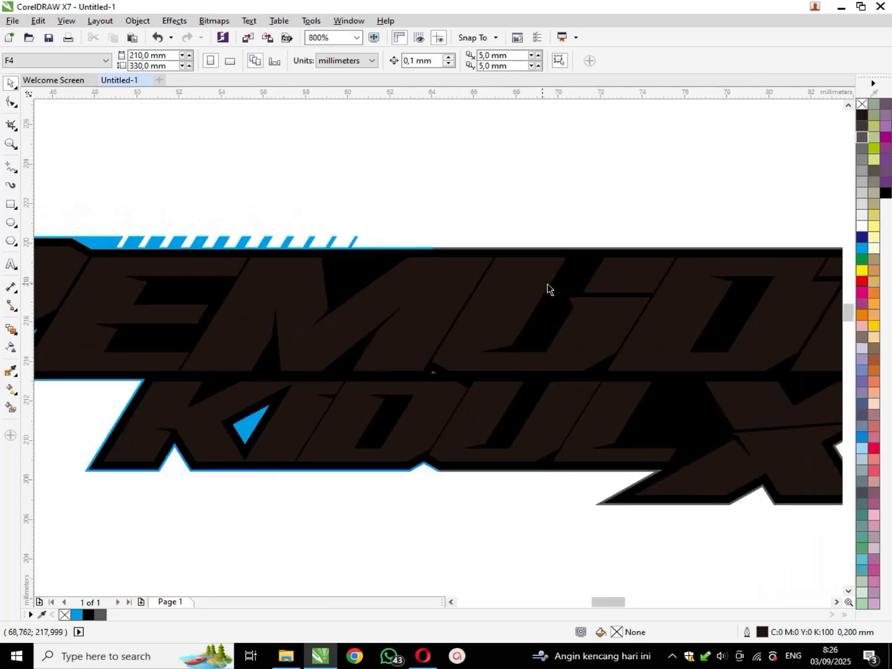
scroll(623, 267, "down", 2)
scroll(636, 263, "up", 2)
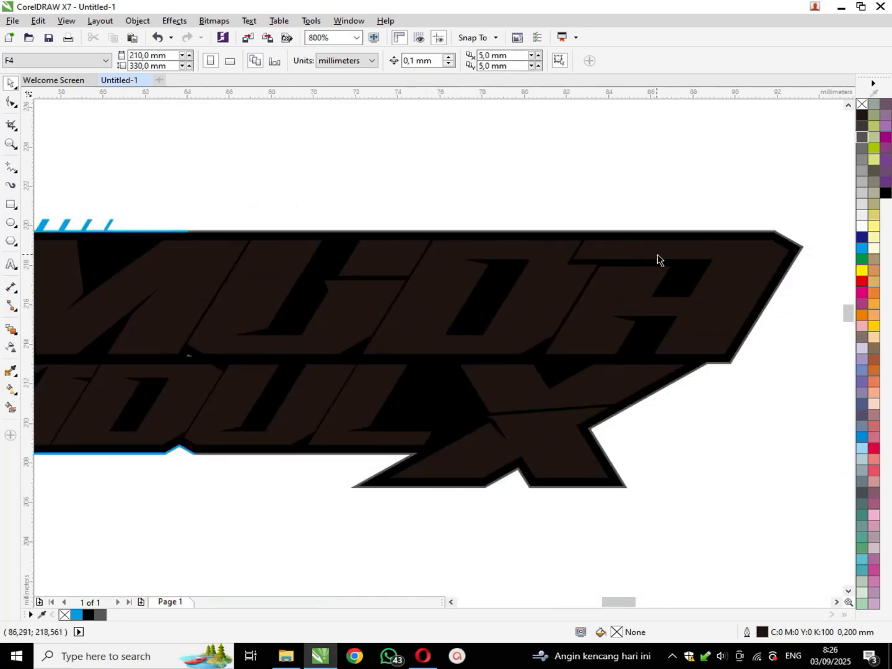
scroll(223, 235, "up", 1)
scroll(295, 249, "up", 1)
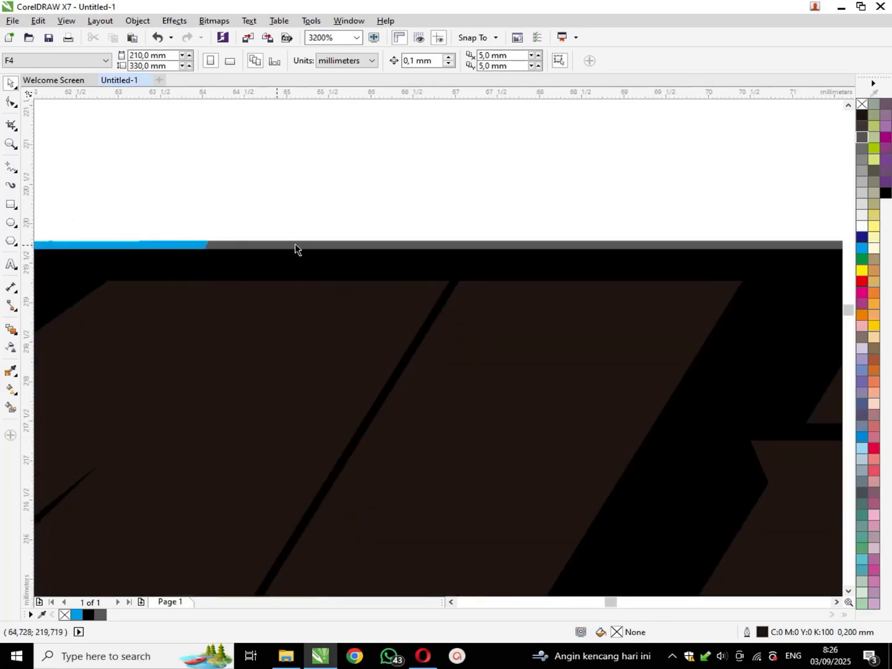
scroll(318, 248, "down", 2)
scroll(321, 254, "up", 2)
key("F6")
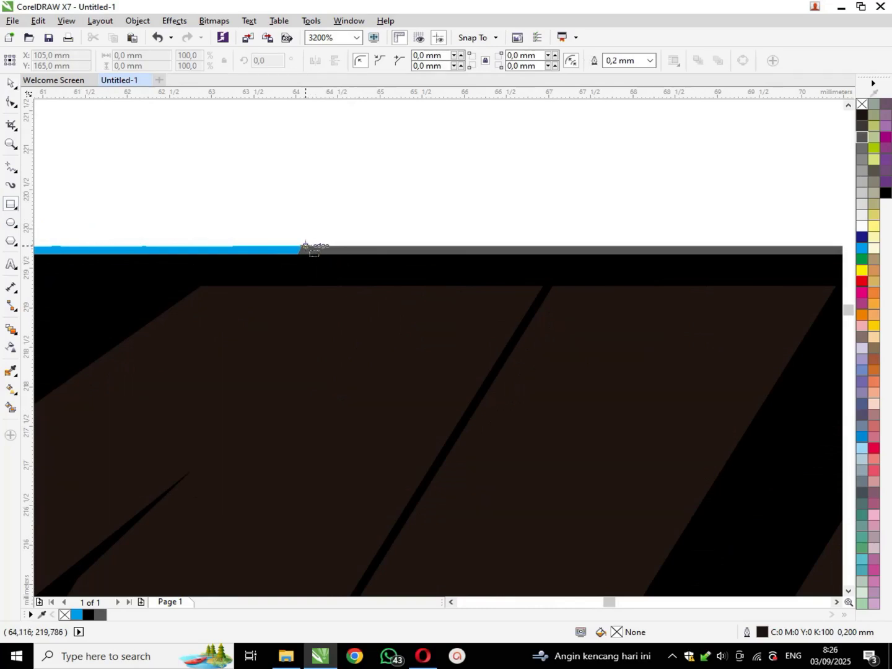
left_click_drag(376, 217, 570, 258)
Step: Stretch the thin rectangle toward the cyan section and skew it into a slanted bar about 3.4 mm wide overall
left_click(476, 238)
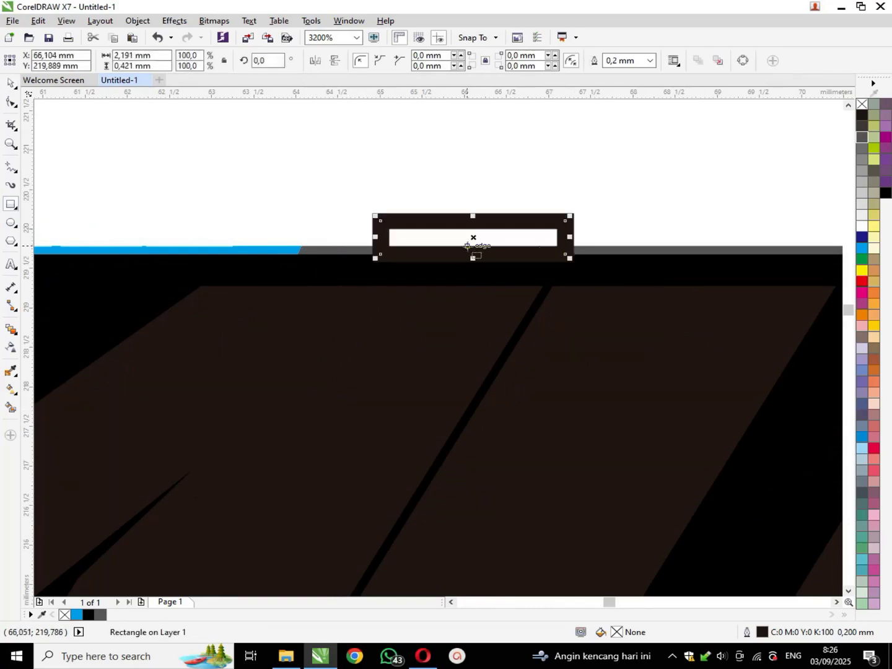
left_click(437, 245)
left_click_drag(376, 238, 293, 236)
left_click(367, 240)
left_click_drag(436, 213, 461, 212)
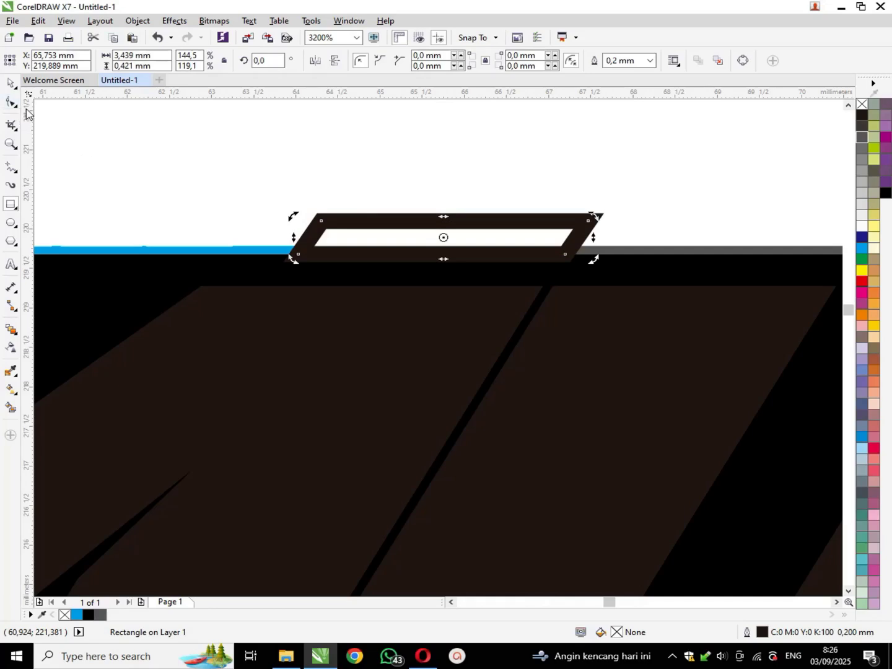
Step: Weld the slanted bar to the gray outline to form a raised tab on its upper edge
left_click(11, 82)
left_click(667, 252, "shift")
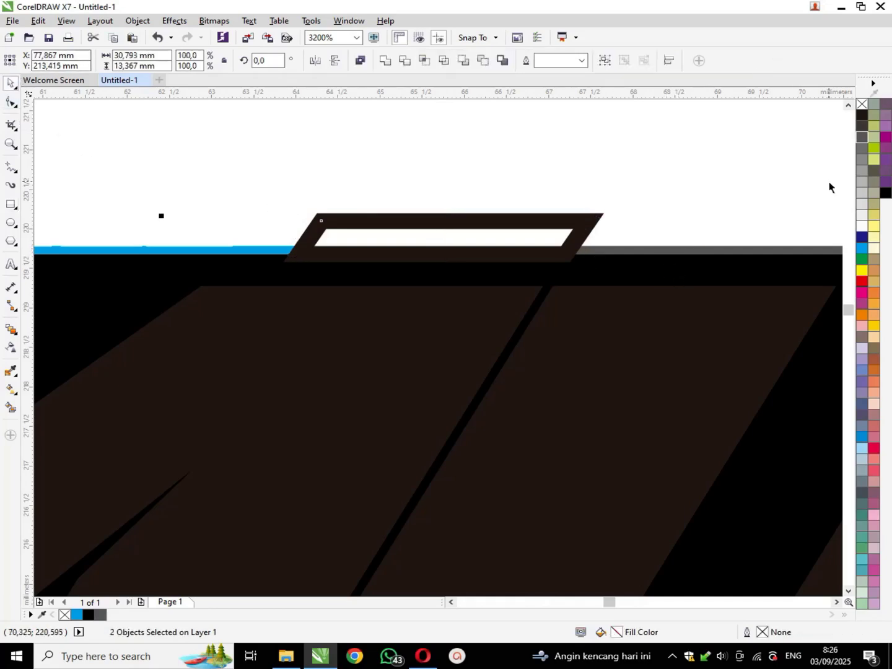
left_click(382, 63)
left_click(510, 196)
scroll(351, 236, "down", 1)
left_click(351, 238)
Step: Remove the two extra nodes at the foot of the gray tab and reposition its upper corner to match the letters' slant
scroll(344, 238, "up", 2)
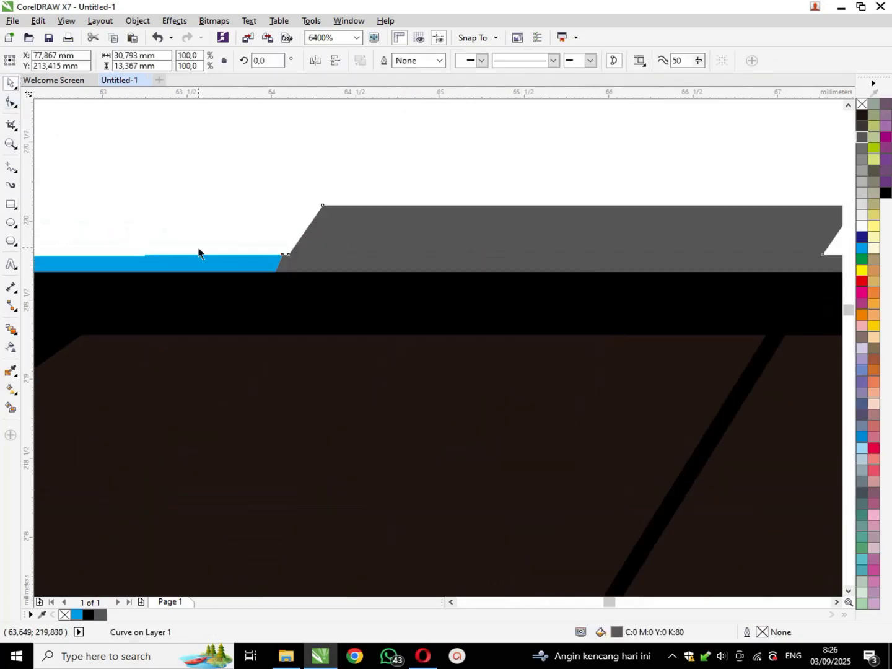
left_click(12, 103)
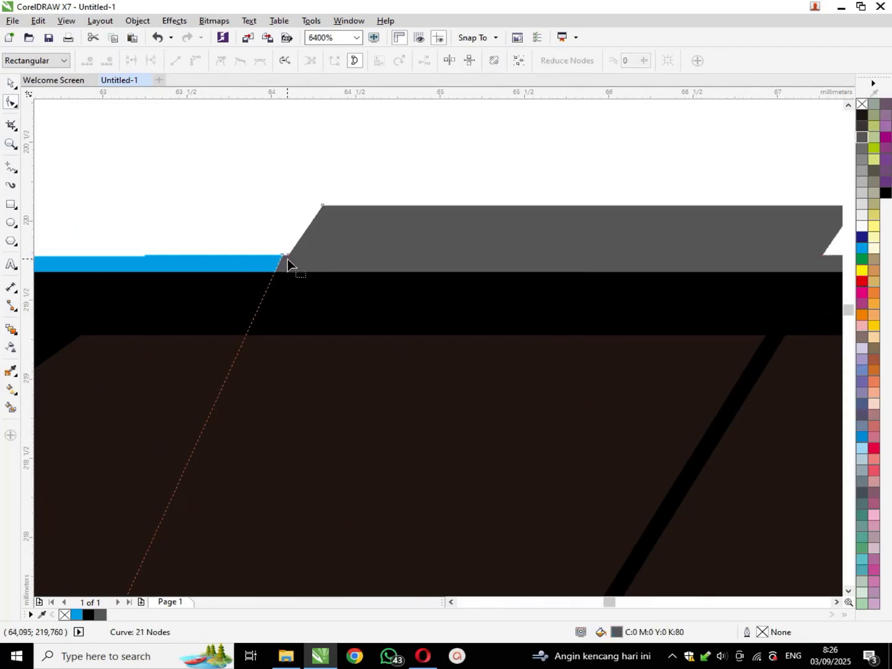
double_click(283, 254)
double_click(287, 257)
scroll(297, 282, "down", 2)
scroll(384, 253, "up", 2)
left_click_drag(395, 199, 455, 204)
scroll(647, 477, "down", 2)
scroll(420, 351, "up", 1)
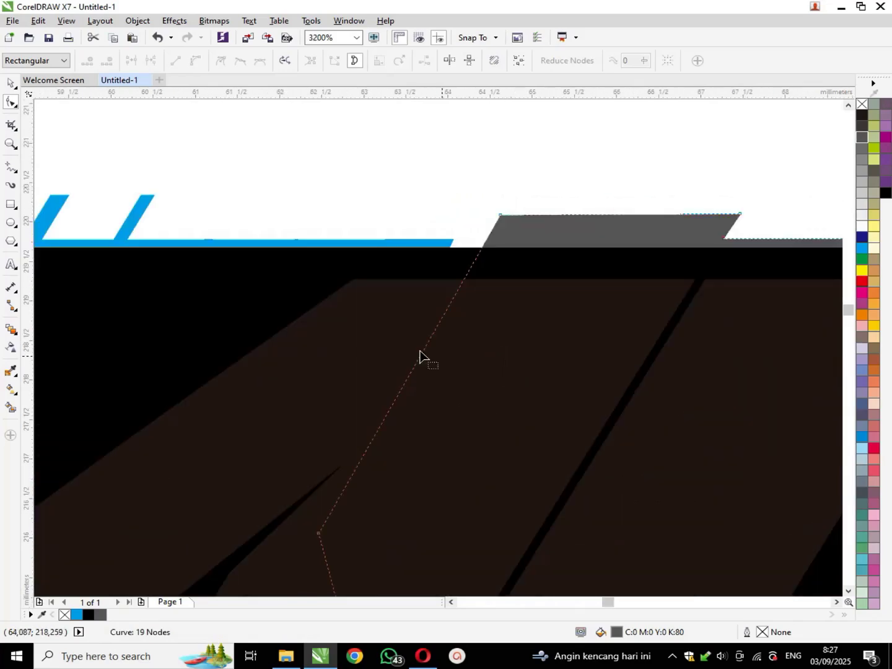
left_click(10, 83)
left_click(549, 206)
Step: Clean up the stray nodes at the cyan strip's cut end and shorten it to widen the gap before the gray tab
scroll(668, 211, "down", 1)
scroll(588, 192, "down", 1)
scroll(586, 223, "up", 1)
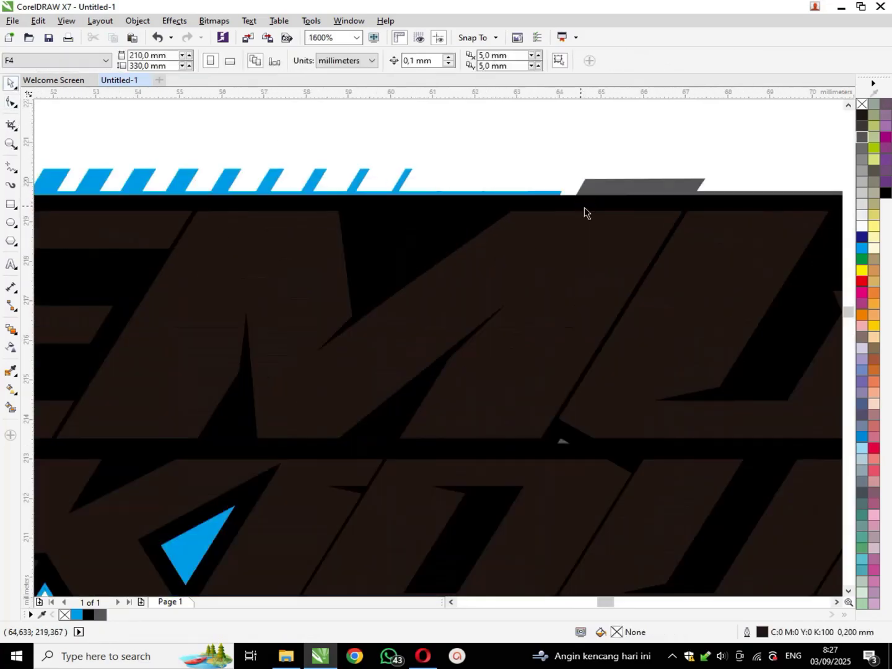
left_click(550, 193)
left_click(551, 194)
scroll(550, 193, "up", 3)
left_click(9, 103)
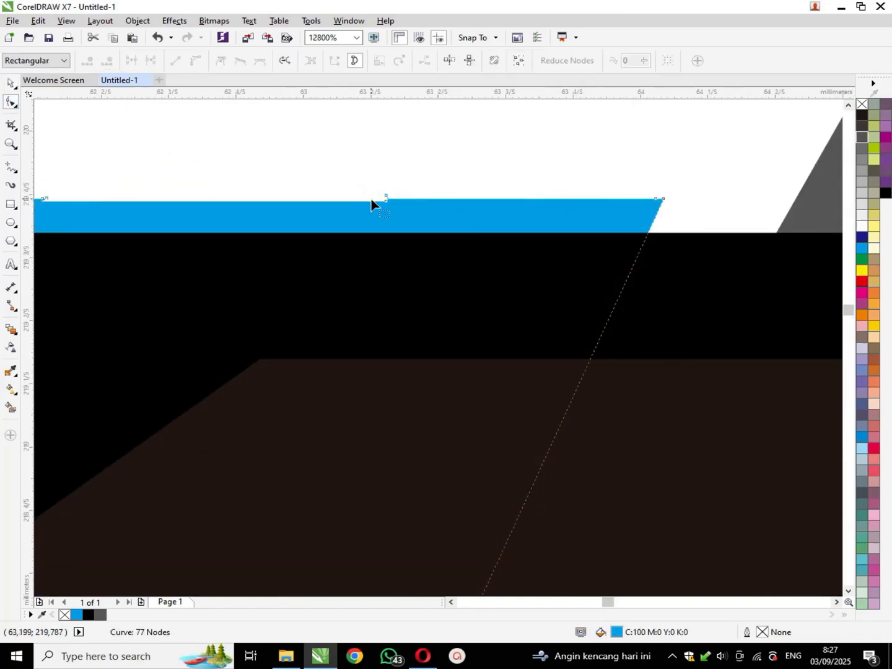
double_click(388, 199)
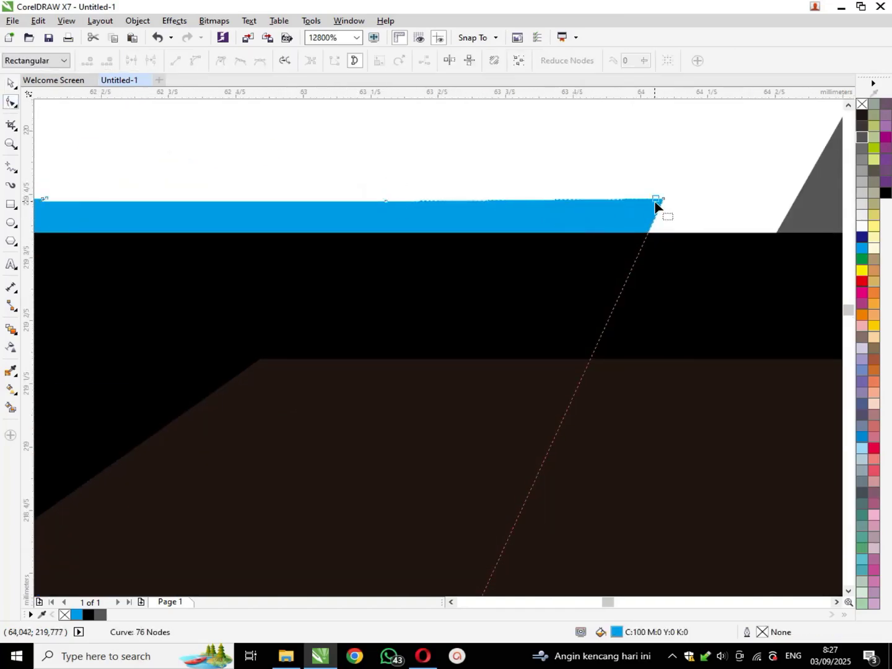
left_click_drag(655, 204, 337, 321)
scroll(451, 326, "down", 2)
left_click(10, 85)
left_click(298, 136)
scroll(419, 197, "down", 2)
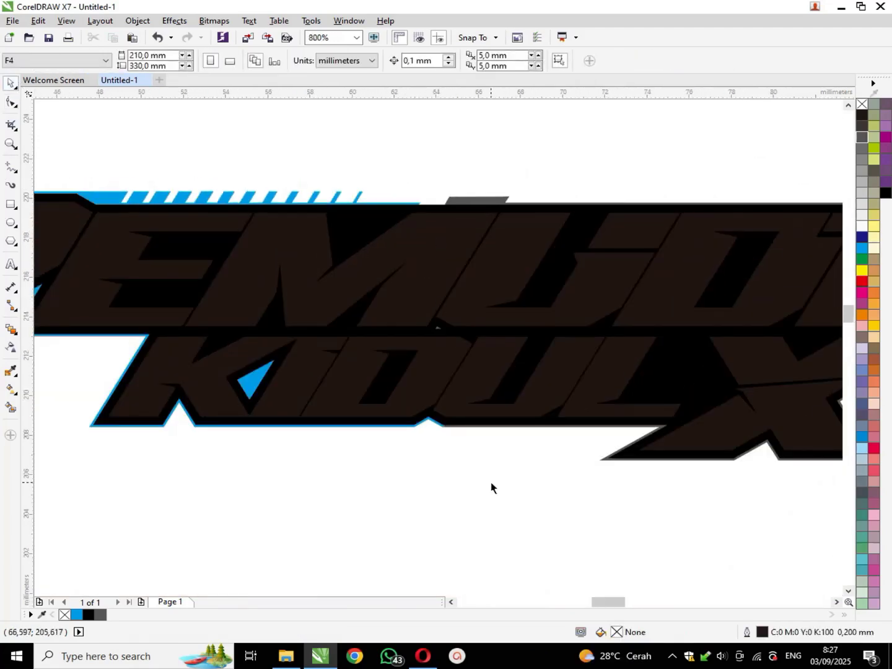
scroll(491, 482, "down", 1)
scroll(462, 383, "up", 1)
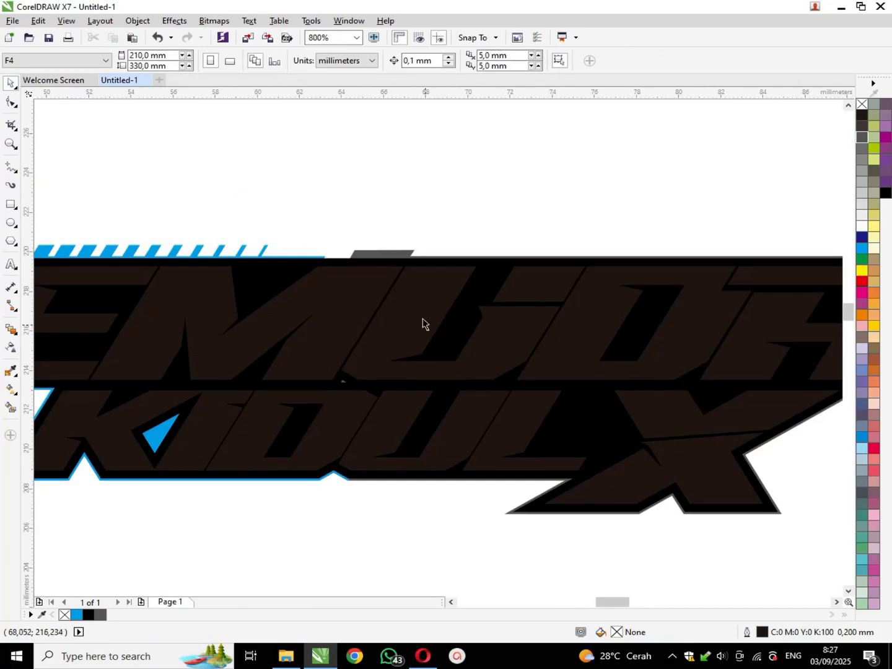
scroll(422, 323, "down", 1)
scroll(533, 254, "up", 1)
scroll(471, 260, "down", 1)
scroll(433, 260, "up", 1)
left_click(408, 250)
key("Escape")
Step: Draw a long rectangle about 26.3 by 0.4 mm just above the gray outline over UDA and fill it with 70% black
scroll(391, 249, "up", 1)
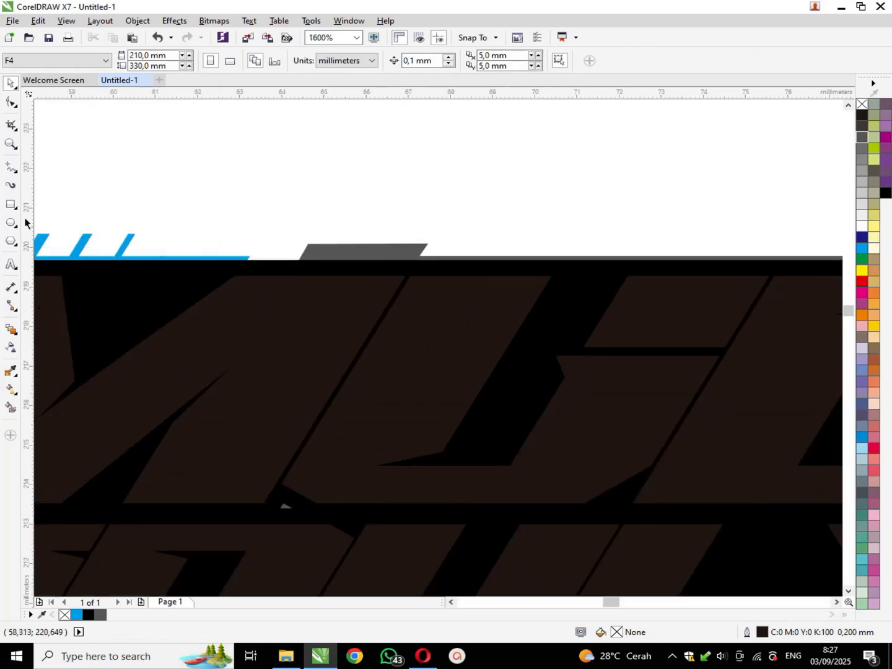
left_click(10, 204)
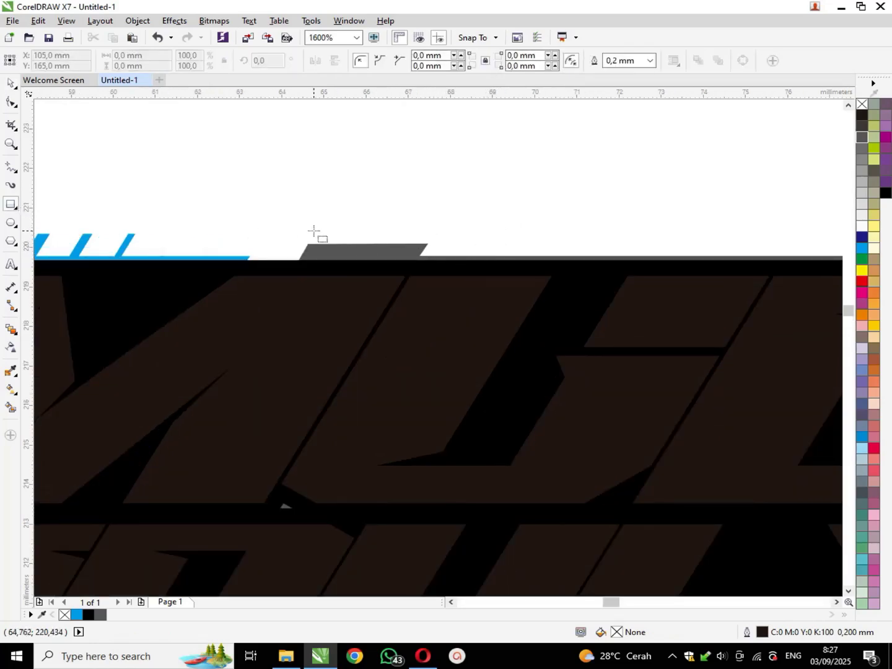
left_click_drag(312, 235, 782, 251)
left_click(862, 150)
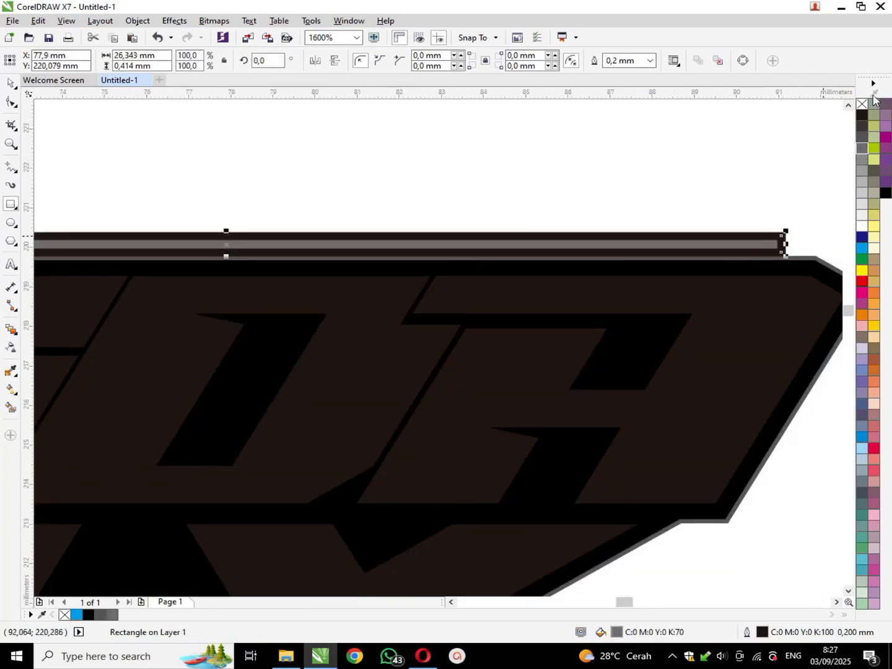
Step: Fill the long rectangle above UDA with cyan, remove its outline and raise its height to about 0.5 mm
left_click(862, 249)
right_click(862, 103)
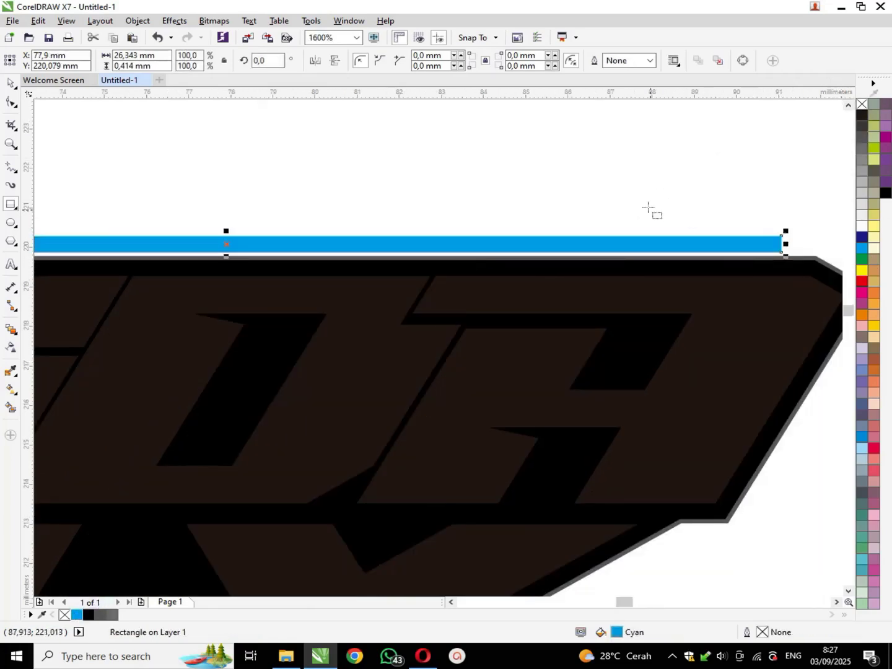
scroll(650, 207, "down", 2)
scroll(554, 235, "up", 3)
scroll(472, 242, "down", 2)
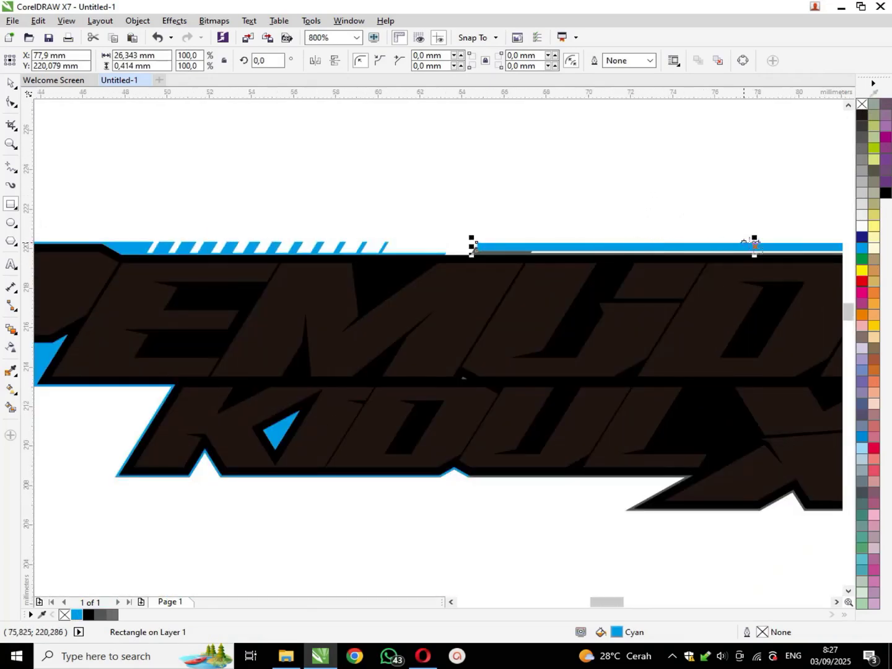
scroll(685, 245, "up", 2)
left_click_drag(653, 245, 654, 238)
scroll(657, 239, "down", 1)
Step: Skew the cyan bar so that its ends match the slant of the letters
scroll(422, 254, "left", 2)
scroll(395, 228, "up", 2)
left_click(355, 263)
scroll(208, 291, "down", 3)
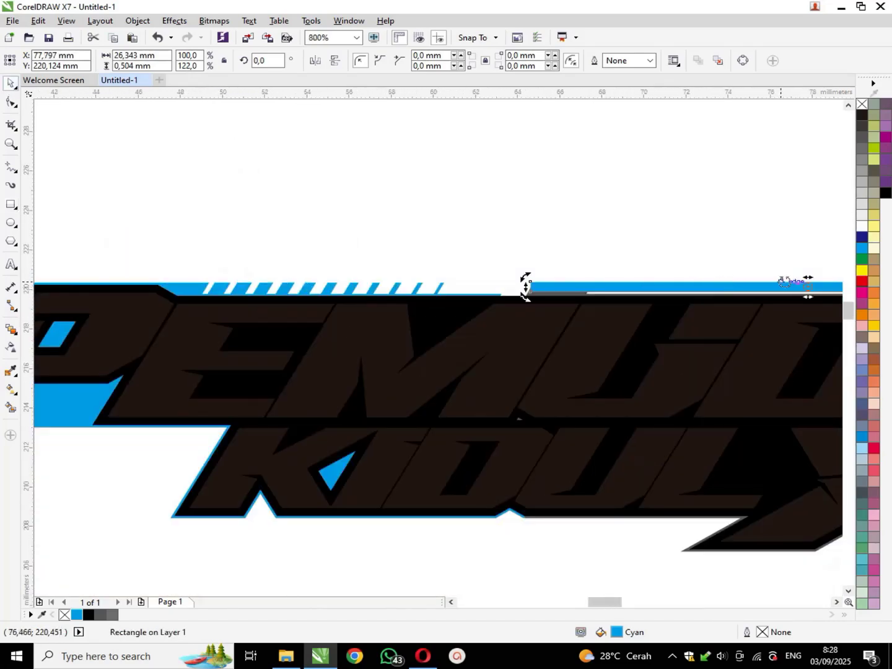
left_click_drag(817, 277, 819, 276)
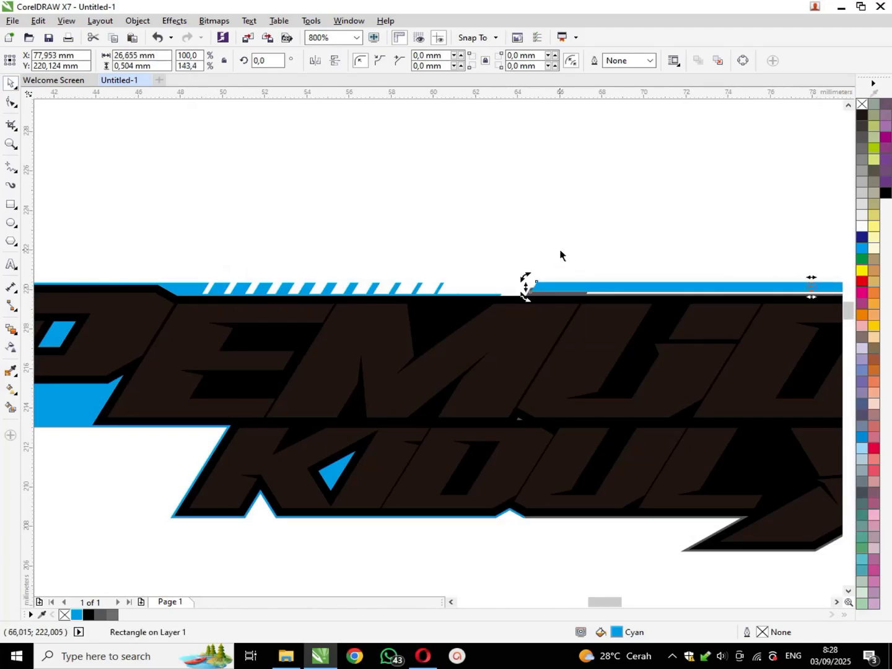
left_click(555, 259)
Step: Fit the slanted cyan bar just above the gray outline, starting over the gray tab, with a total length of about 26.6 mm
scroll(546, 265, "up", 2)
left_click_drag(527, 350, 476, 341)
scroll(478, 338, "down", 2)
scroll(733, 332, "up", 3)
left_click(723, 333)
left_click_drag(719, 344, 725, 346)
scroll(741, 343, "down", 2)
left_click_drag(373, 332, 422, 339)
scroll(331, 352, "up", 2)
left_click_drag(332, 345, 307, 308)
scroll(414, 313, "down", 2)
scroll(304, 309, "up", 2)
scroll(272, 273, "down", 2)
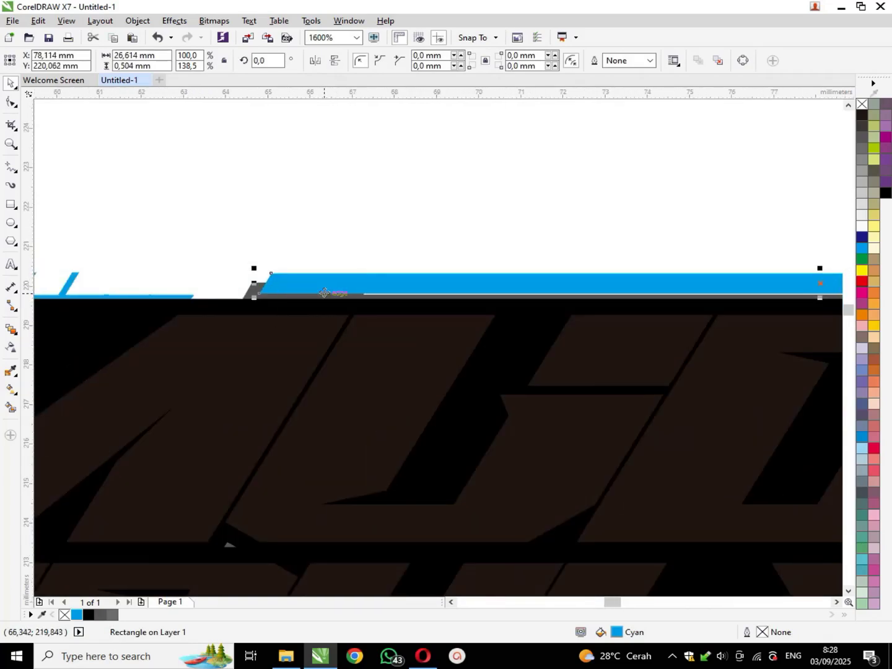
Step: Add a thin outward contour around the gray outline and break it apart into a separate shape
left_click(318, 301)
scroll(320, 301, "up", 2)
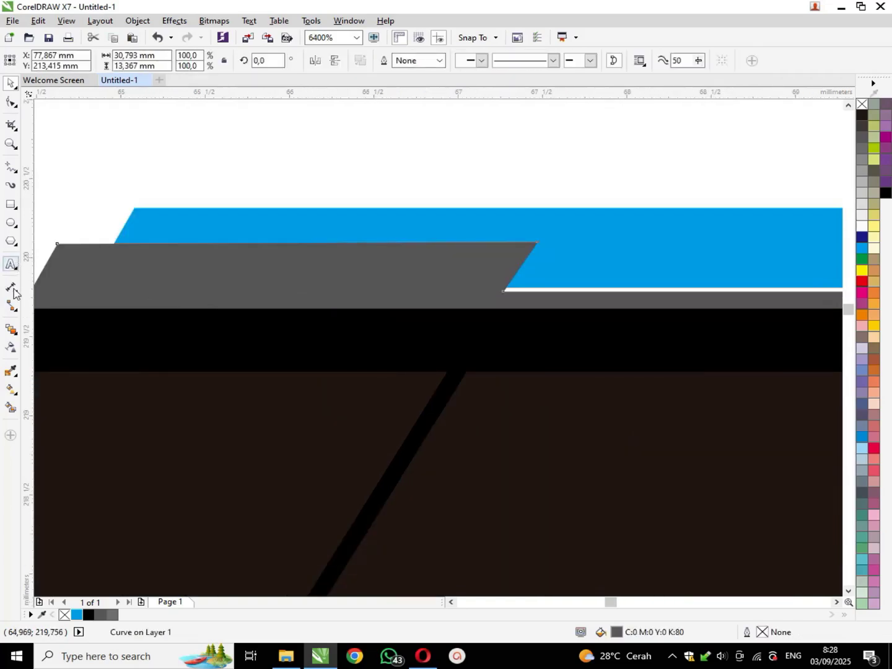
left_click(11, 330)
left_click(49, 344)
left_click_drag(145, 244, 154, 228)
key("ctrl+k")
left_click(12, 84)
left_click(170, 202)
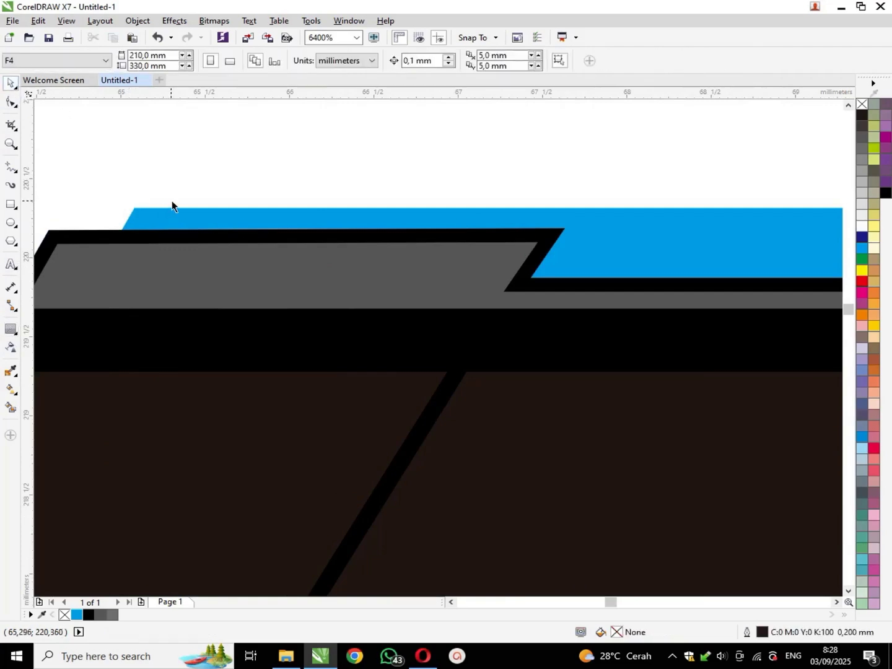
Step: Trim the cyan bar with the black contour shape and delete that shape to leave a narrow gap around the gray tab
scroll(442, 241, "down", 2)
scroll(407, 207, "up", 2)
left_click(152, 192)
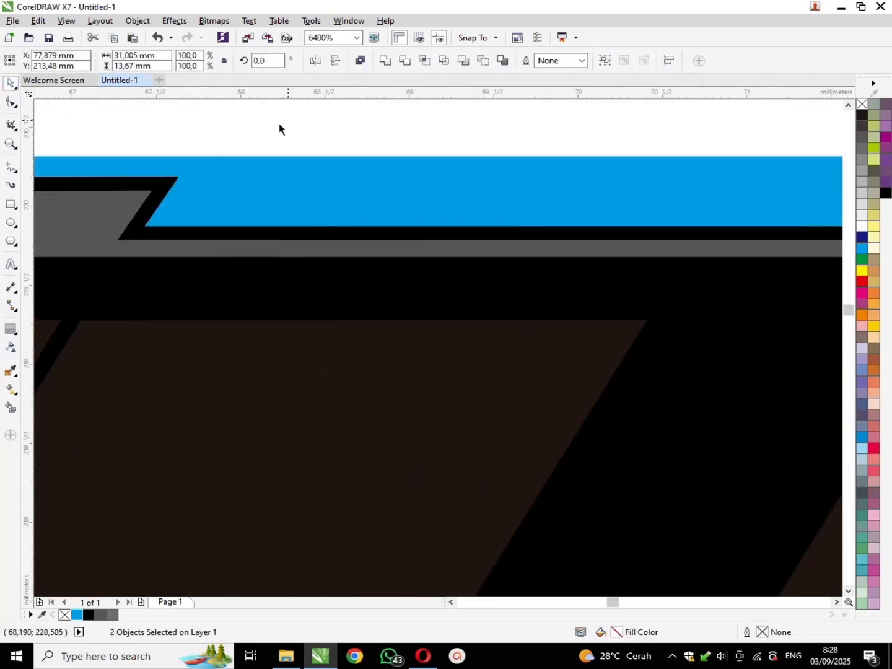
left_click(407, 64)
left_click(180, 151)
left_click(174, 179)
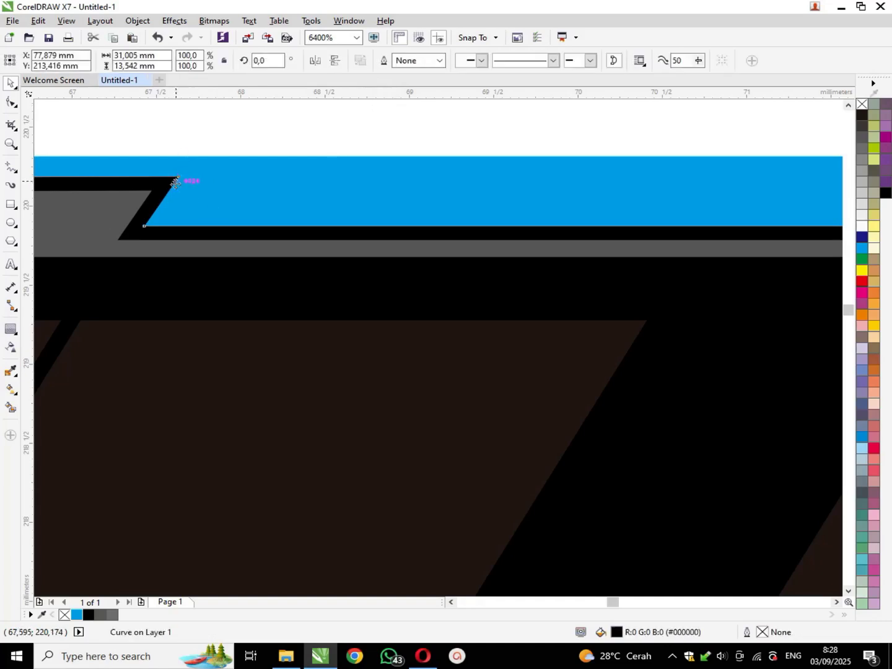
key("Delete")
Step: Examine the cyan bar and gray tab along the logo's upper edge, close up and at full size
scroll(423, 206, "down", 2)
scroll(423, 205, "down", 2)
scroll(595, 205, "up", 1)
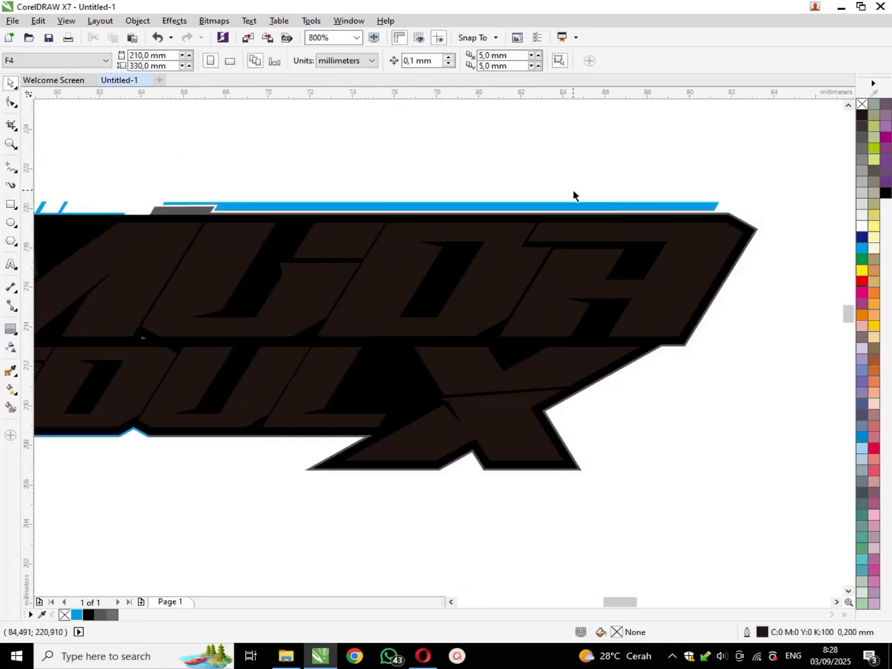
scroll(555, 210, "up", 1)
scroll(533, 214, "down", 2)
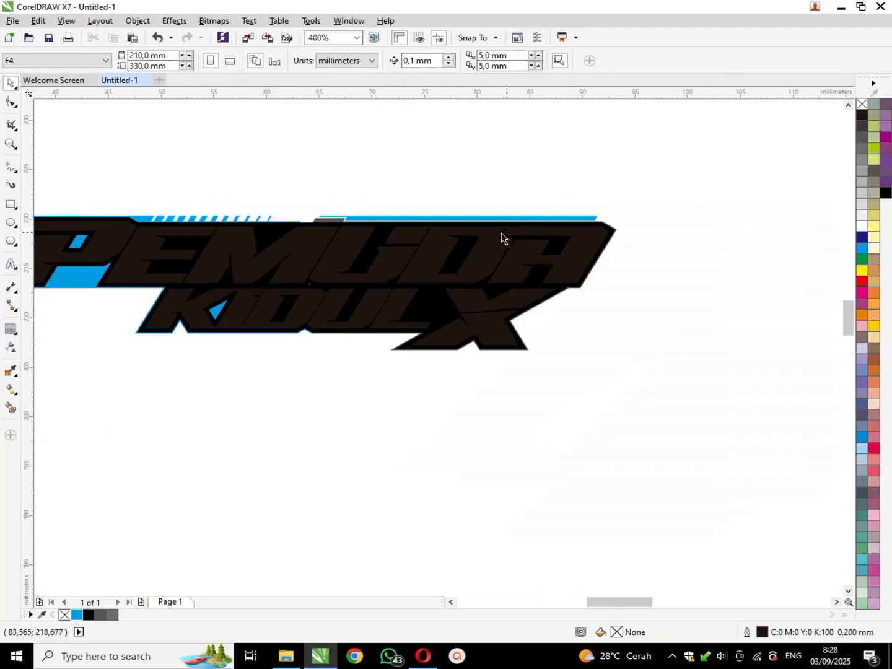
scroll(595, 229, "up", 1)
scroll(438, 236, "down", 1)
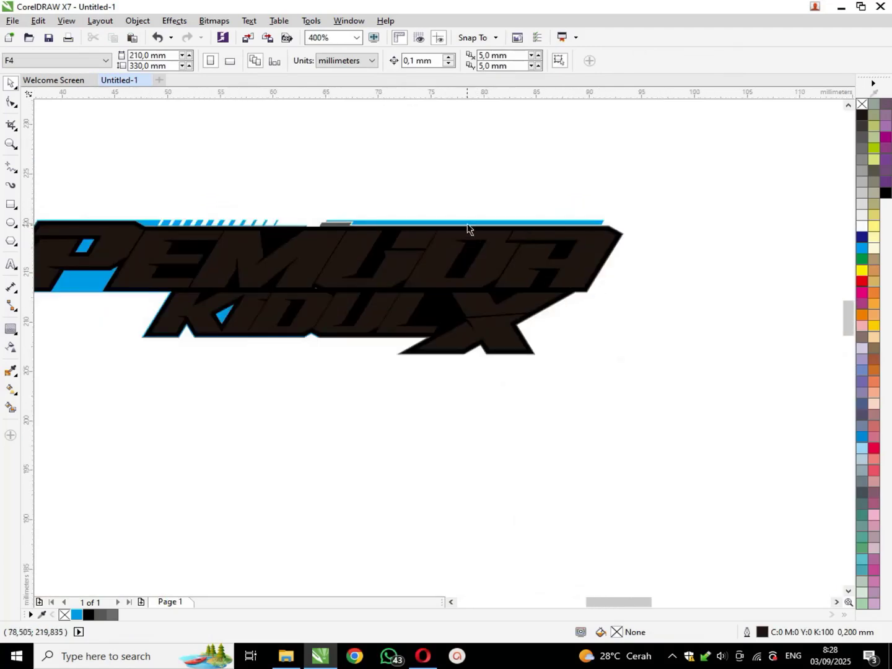
scroll(339, 224, "up", 1)
scroll(309, 248, "down", 1)
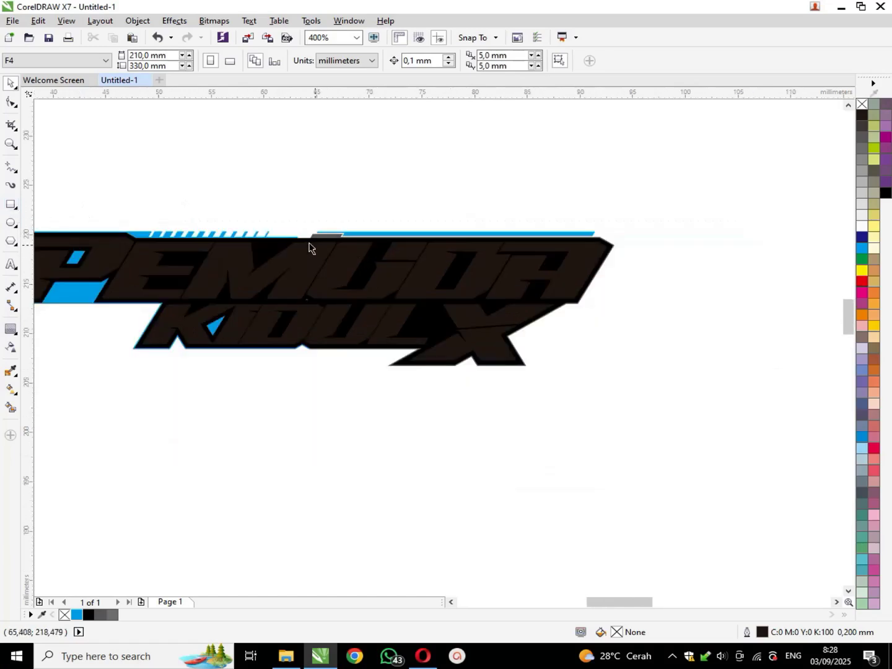
Step: Draw an upright rectangle about 0.8 by 2 mm above the cyan bar and duplicate it into an evenly spaced row of four
left_click(8, 210)
scroll(492, 258, "up", 1)
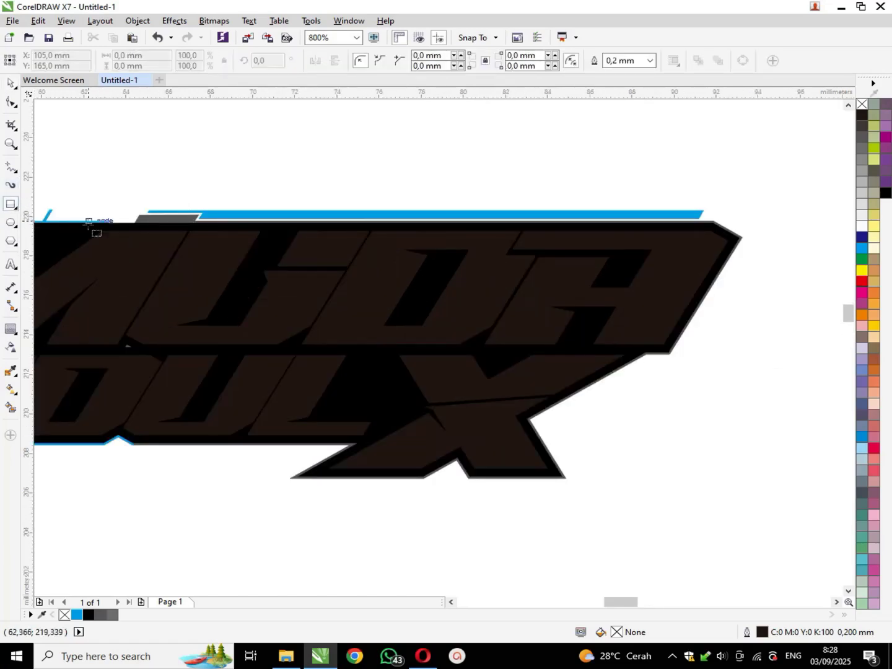
left_click_drag(318, 133, 358, 154)
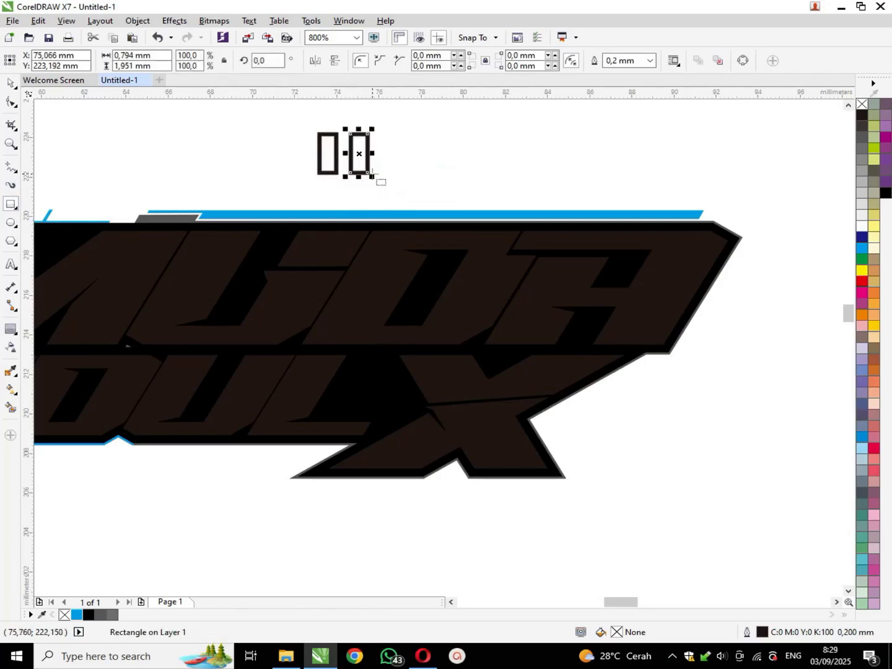
key("ctrl+r")
key("ctrl+r")
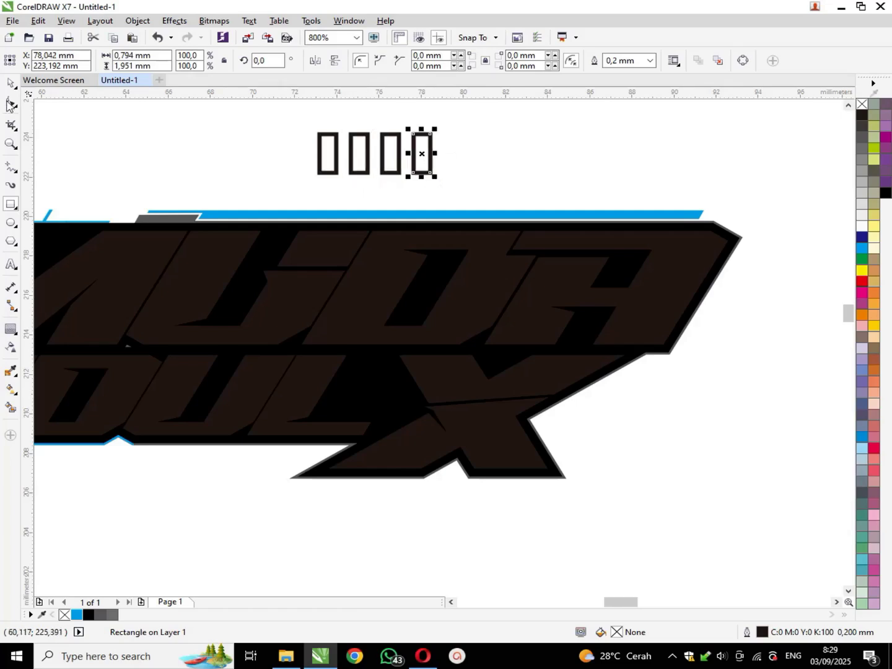
Step: Try stretching the four rectangles to about 3 mm wide each, rearranging them and deleting a surplus one
left_click_drag(265, 121, 465, 206)
left_click_drag(437, 153, 748, 154)
left_click(578, 168)
left_click_drag(479, 137, 440, 138)
left_click_drag(558, 136, 474, 135)
scroll(498, 135, "up", 1)
key("Delete")
scroll(678, 172, "down", 1)
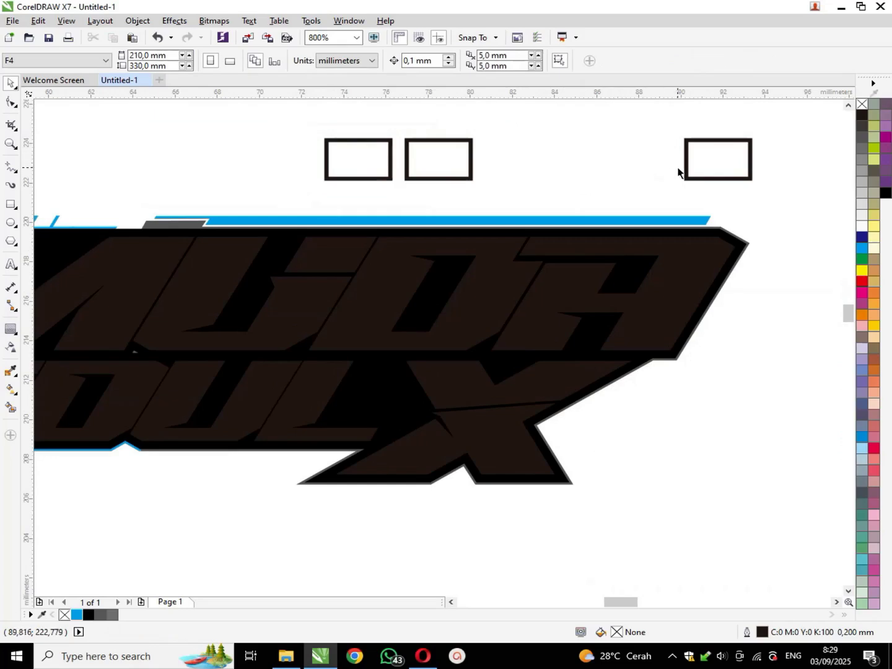
Step: Try duplicating the wide rectangles into an evenly spaced row of four, about 14.5 mm long
left_click_drag(303, 123, 512, 199)
right_click(511, 159)
left_click(491, 148)
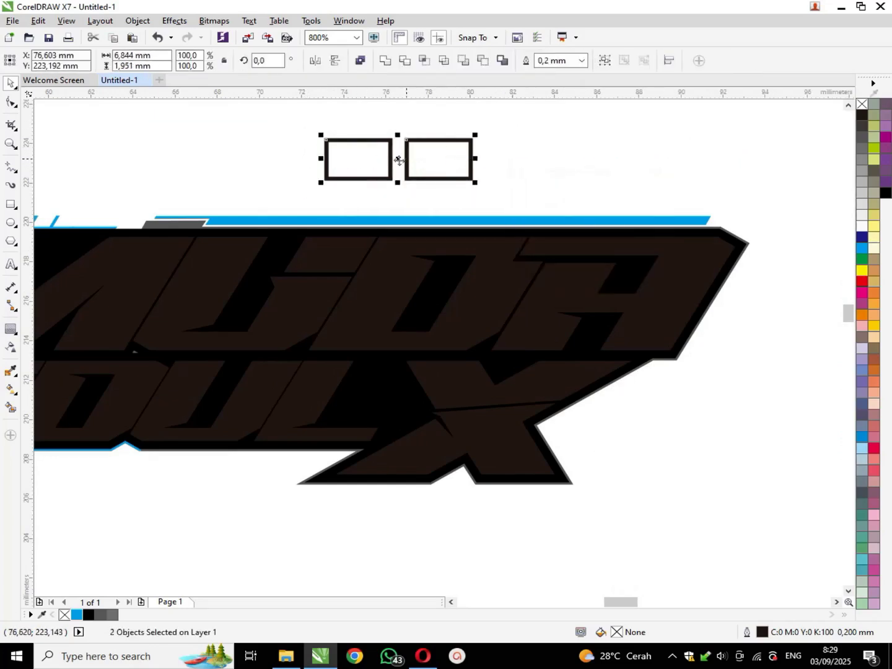
right_click(527, 165)
left_click(448, 151)
right_click(533, 158)
left_click(490, 156)
left_click(434, 156)
left_click_drag(437, 161, 519, 153)
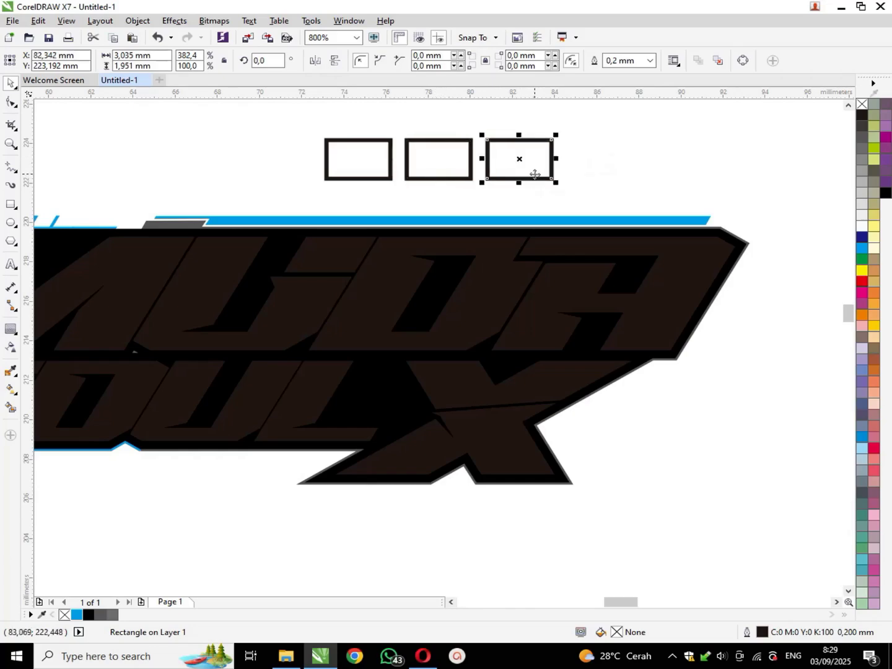
key("ctrl+r")
Step: Try skewing the row of four wide rectangles to match the slant of the letters
left_click_drag(273, 138, 645, 201)
scroll(623, 181, "up", 2)
scroll(623, 181, "down", 1)
left_click(538, 174)
left_click_drag(441, 127, 493, 127)
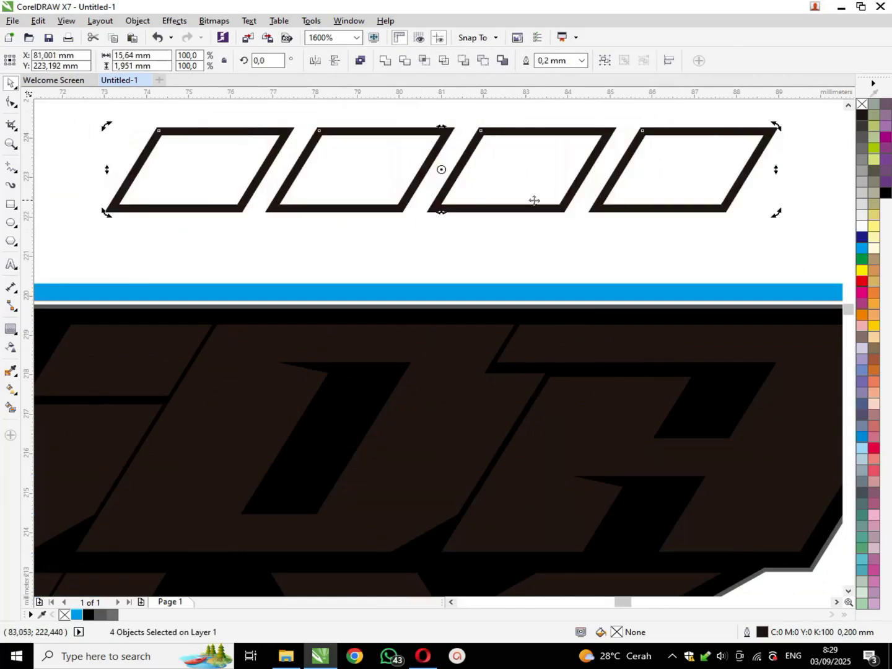
Step: Try scaling the four slanted frames to about 7.8 by 1 mm overall and placing them across the cyan bar
scroll(534, 200, "down", 1)
left_click_drag(313, 142, 702, 236)
left_click_drag(661, 154, 564, 180)
left_click_drag(447, 186, 581, 236)
scroll(580, 236, "up", 1)
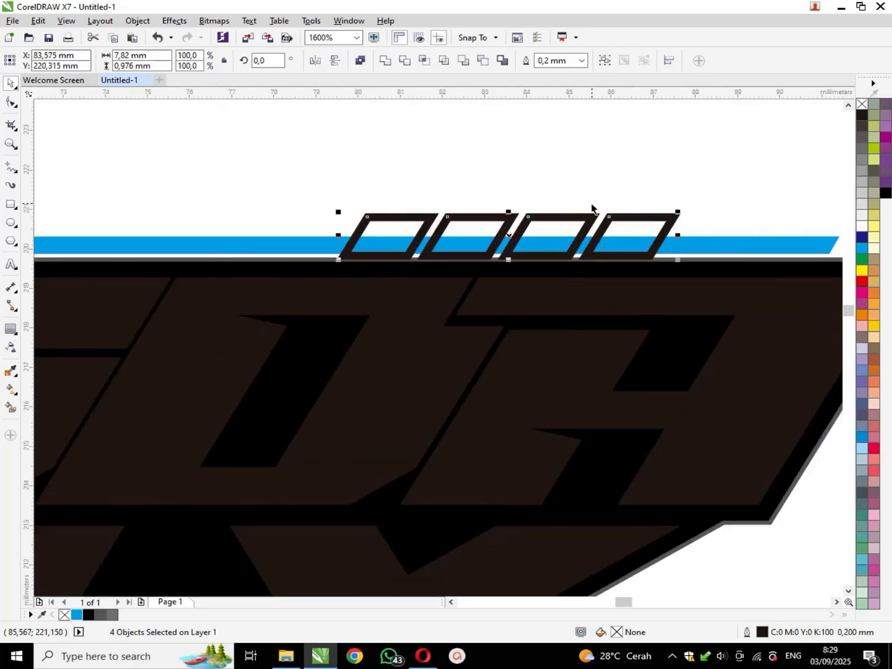
Step: Undo the placement, scaling, skewing and duplication of the wide rectangles
key("ctrl+z")
key("ctrl+z")
key("ctrl+z")
scroll(521, 197, "down", 2)
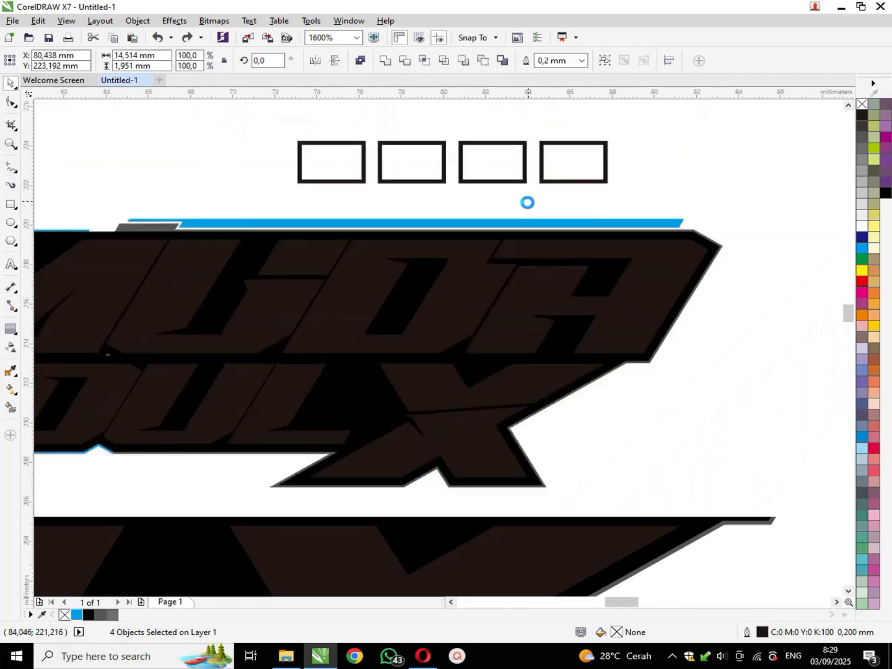
scroll(502, 199, "up", 2)
key("ctrl+z")
key("ctrl+z")
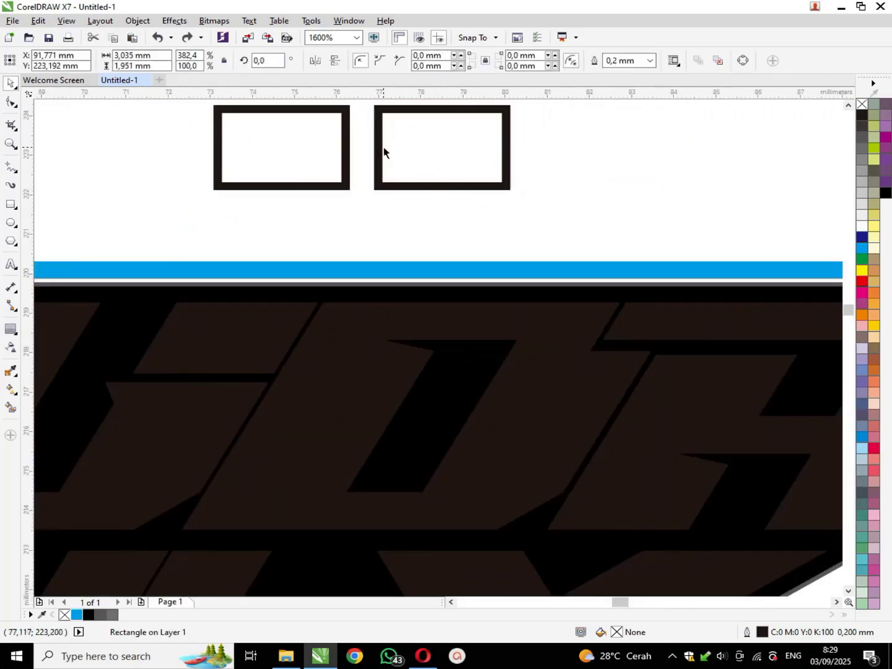
Step: Delete the spare rectangles, narrow the first one to about 0.4 mm and duplicate it into an evenly spaced row of four
key("Delete")
left_click(347, 147)
left_click_drag(351, 147, 588, 160)
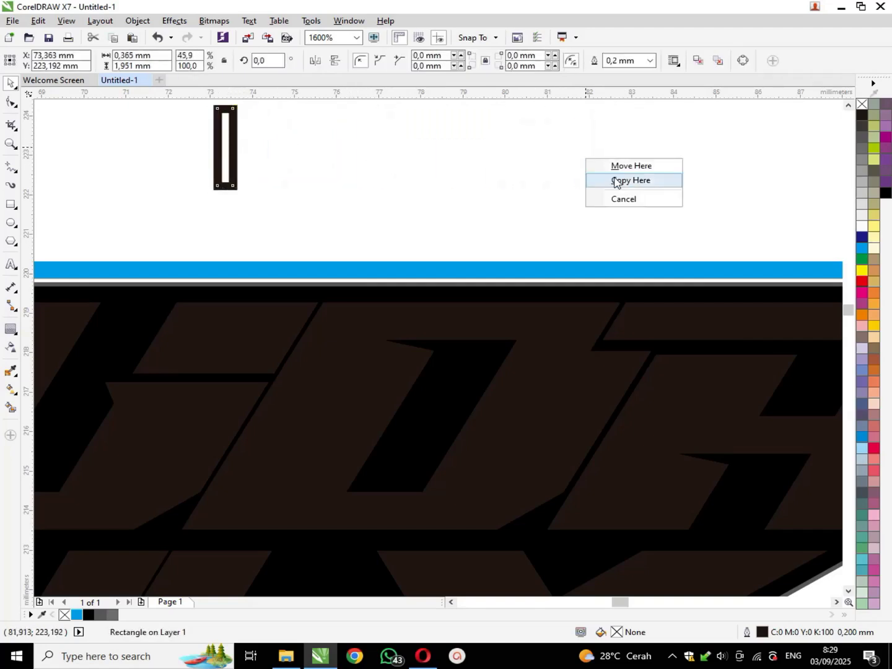
left_click(616, 181)
key("ctrl+r")
key("ctrl+r")
Step: Skew the row of four narrow rectangles to match the slant of the letters
scroll(513, 199, "down", 2)
left_click_drag(427, 173, 691, 224)
left_click(660, 187)
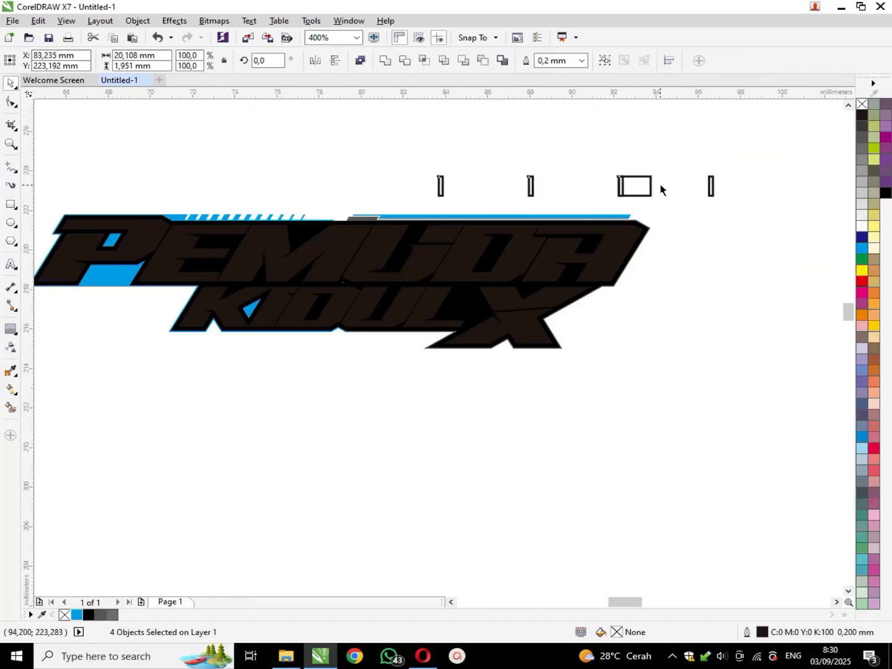
scroll(661, 185, "up", 1)
left_click_drag(186, 148, 799, 234)
left_click(766, 193)
left_click_drag(493, 163, 516, 166)
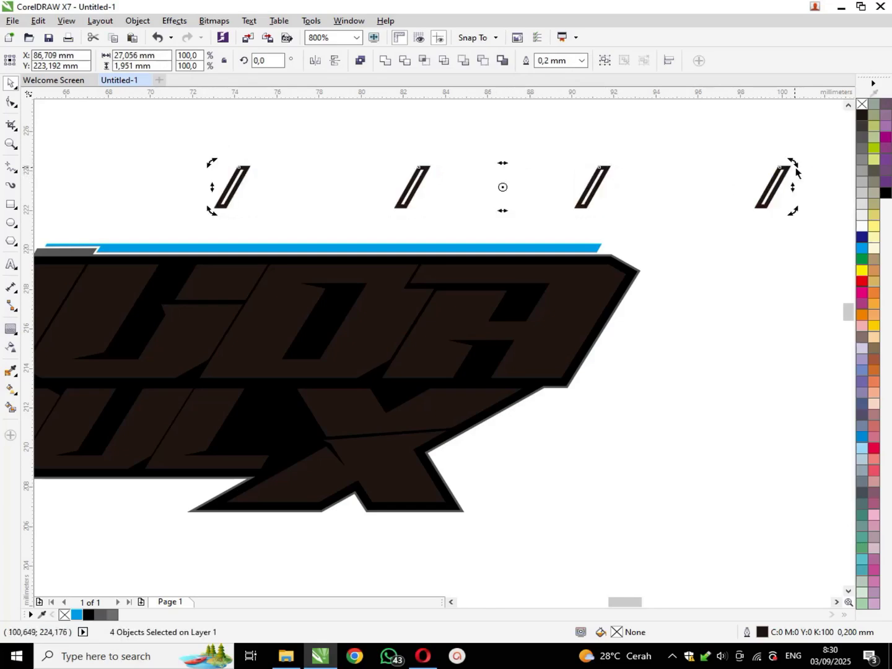
Step: Scale the four slanted slivers to about 6.7 by 0.5 mm overall and place them across the cyan bar above DA
left_click_drag(797, 166, 442, 200)
scroll(518, 223, "up", 1)
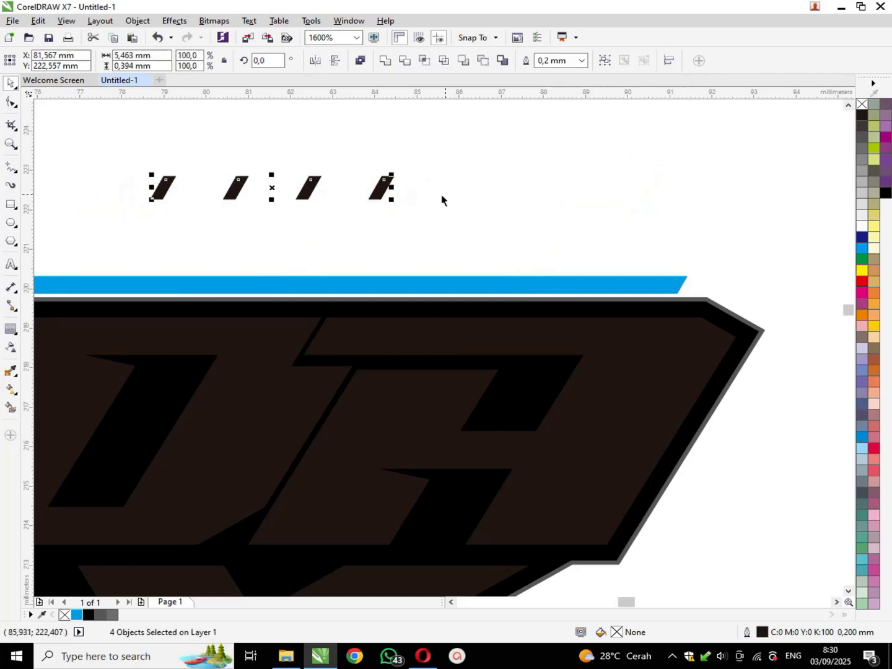
left_click_drag(382, 193, 520, 285)
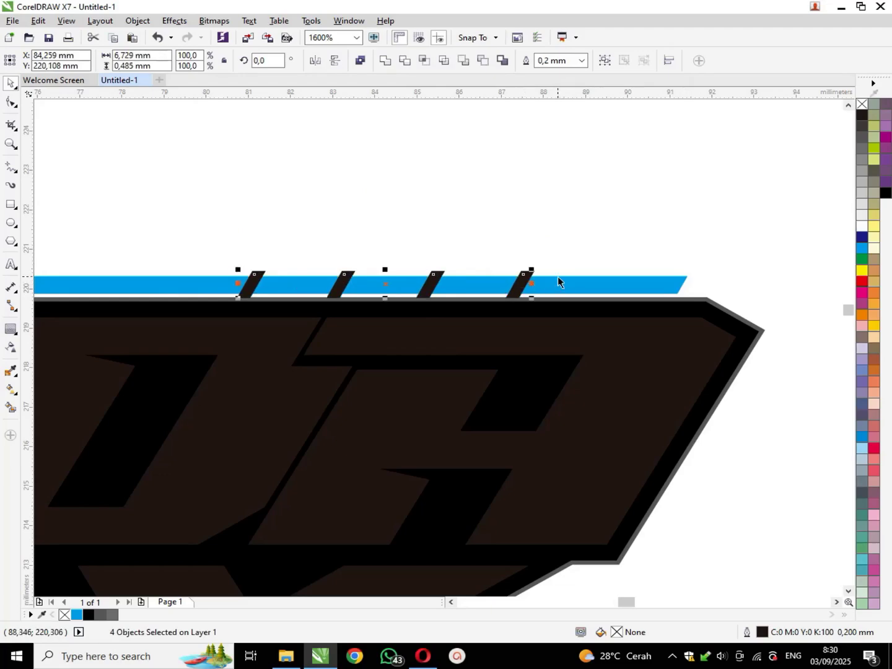
Step: Place a copy of the last slanted sliver nearer the cyan bar's far end, about 2 mm further along
left_click(558, 281, "shift")
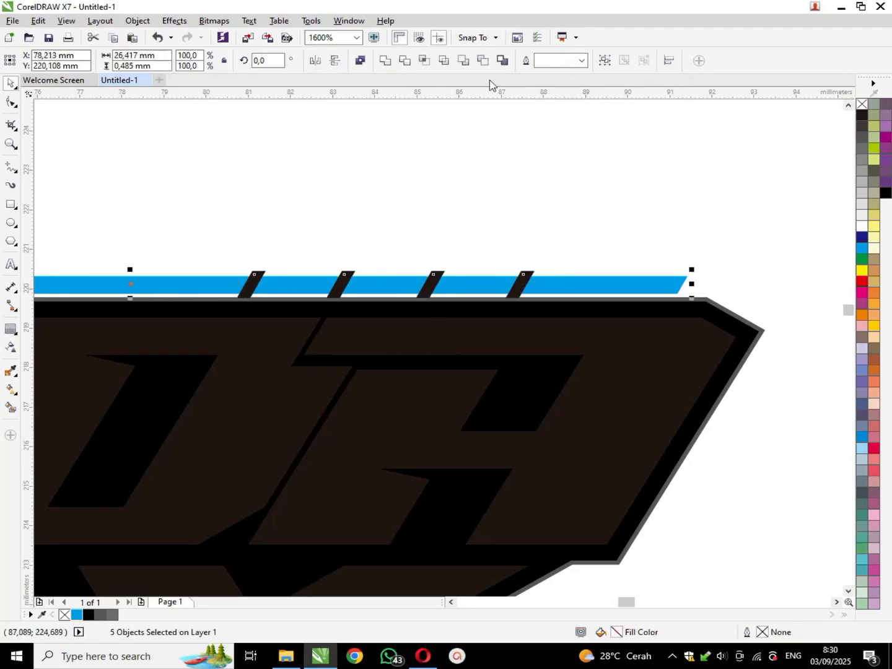
left_click(456, 128)
left_click(532, 282)
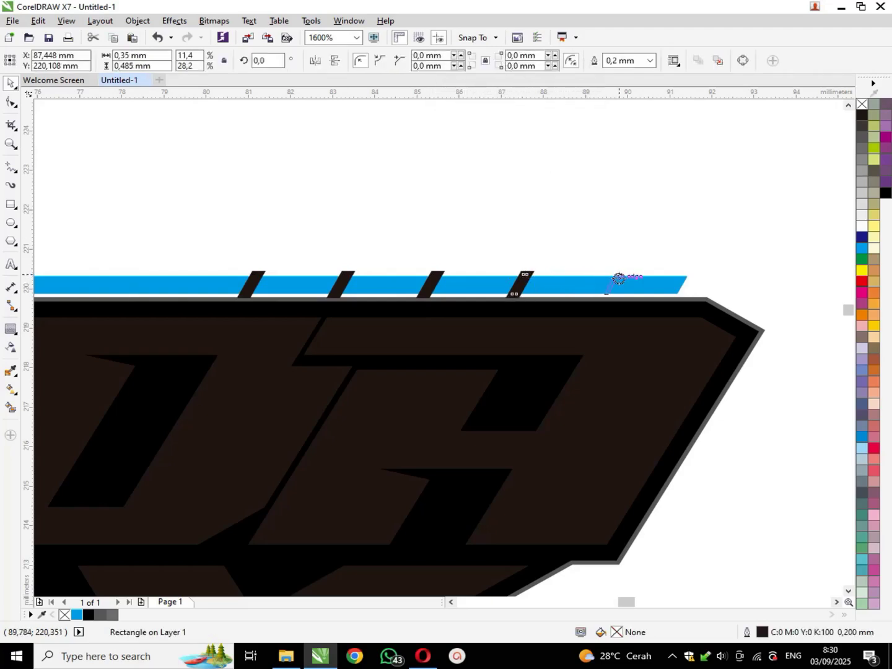
left_click_drag(614, 279, 613, 279)
left_click(635, 301)
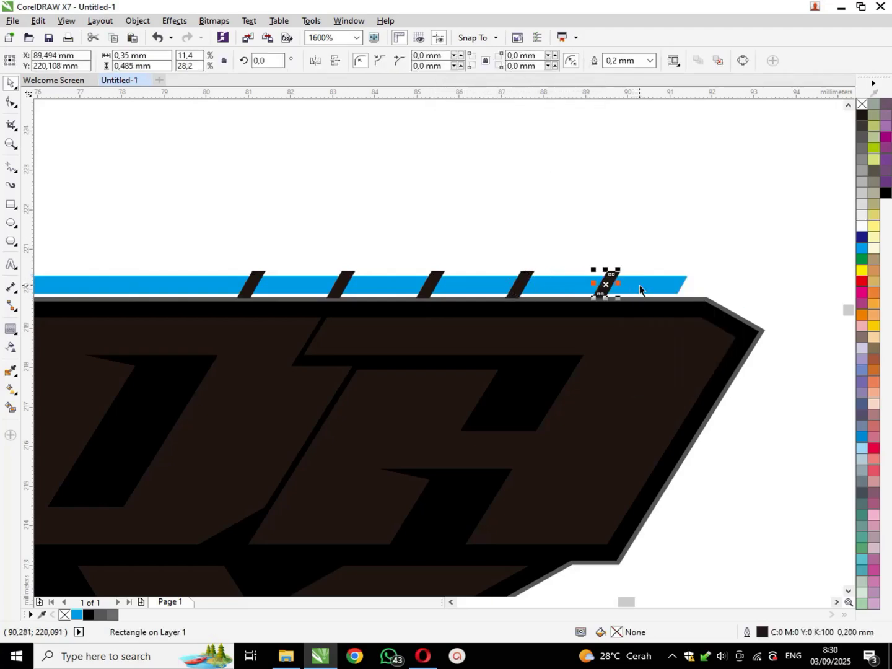
Step: Combine the five slanted slivers, trim the cyan bar with them and delete the slivers
left_click(641, 286, "shift")
left_click_drag(205, 236, 642, 315)
key("ctrl+l")
left_click(661, 286, "shift")
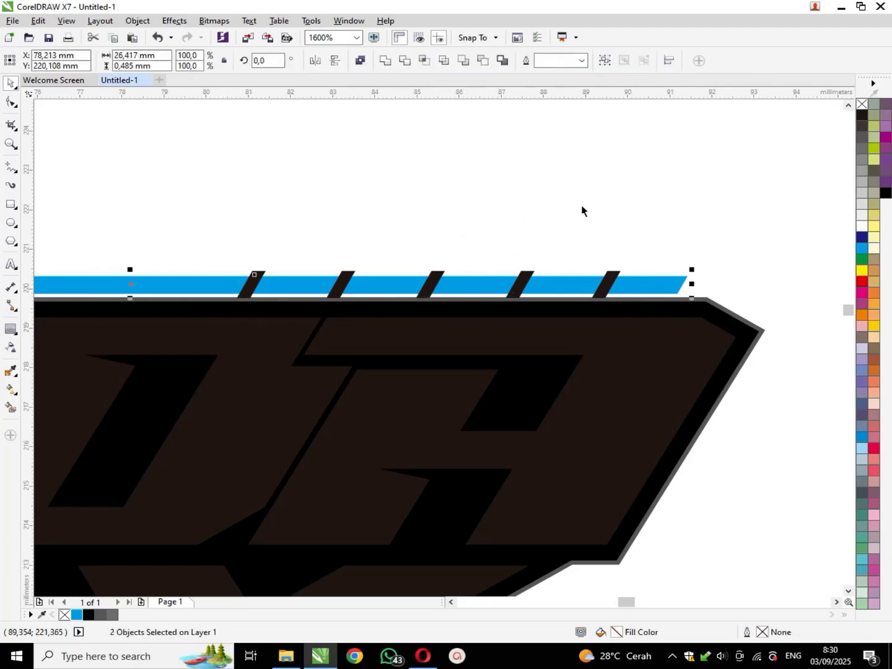
left_click(404, 64)
left_click(488, 140)
left_click(613, 281)
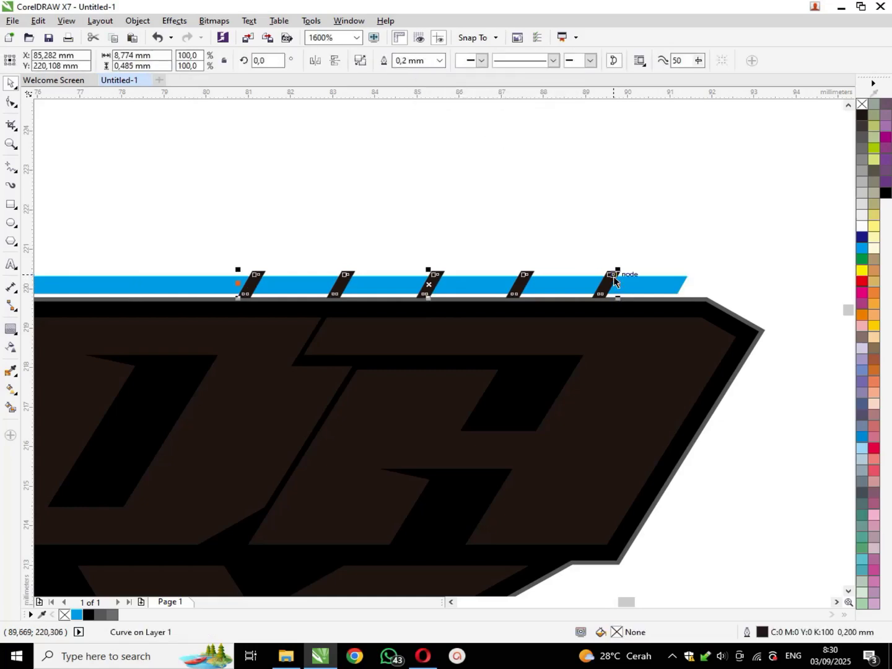
key("Delete")
Step: Break the cut cyan bar apart into separate segments and select the one at its far end
left_click(638, 289)
key("ctrl+k")
left_click(668, 256)
left_click(661, 291)
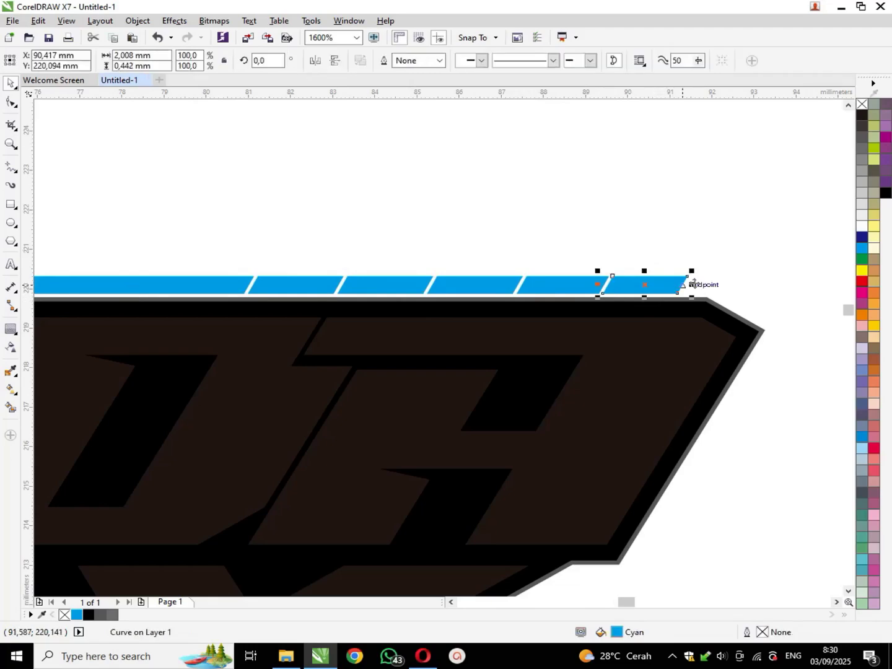
scroll(658, 285, "up", 2)
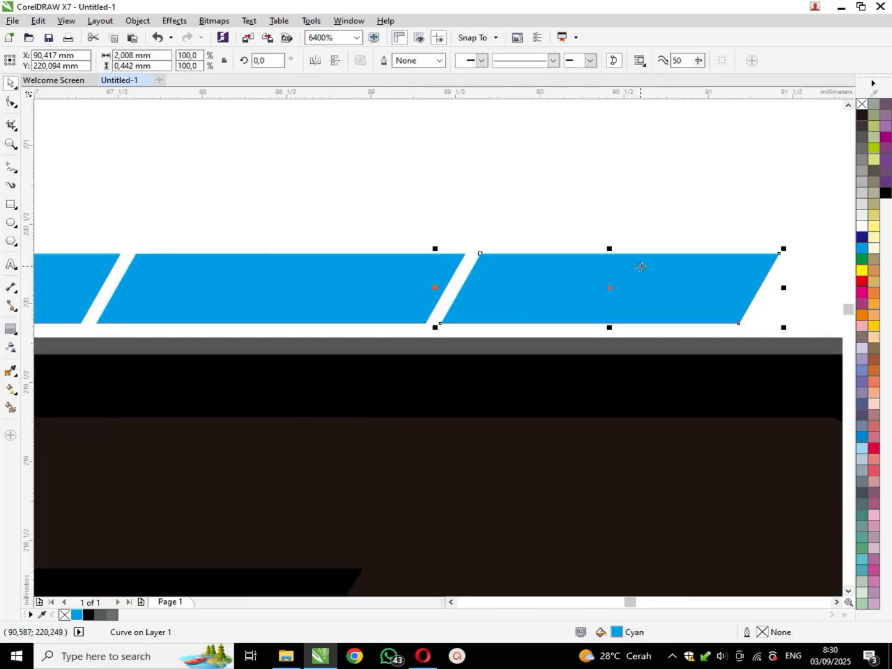
Step: Delete the selected segment at the far end of the cyan accent bar
key("Delete")
scroll(639, 275, "down", 4)
scroll(579, 284, "up", 1)
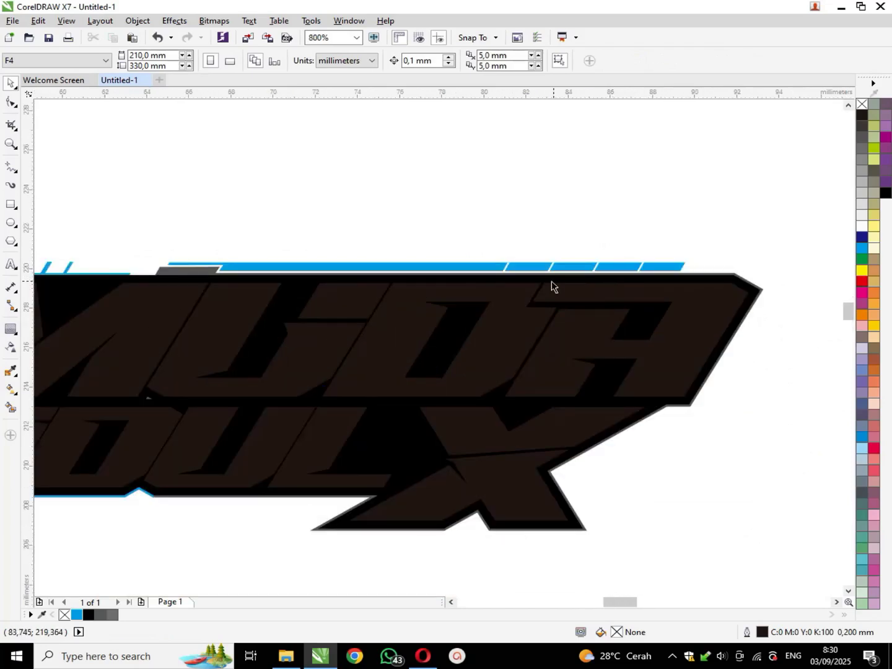
Step: Fill the first short segment of the accent bar white and the one after it mid gray
scroll(551, 276, "up", 2)
left_click(482, 242)
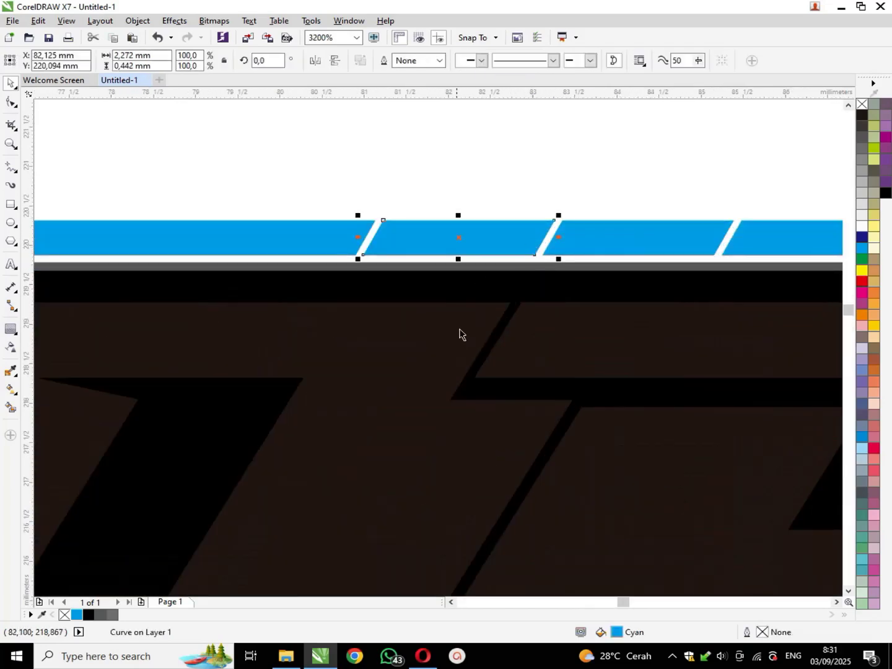
left_click(861, 226)
left_click(726, 235)
left_click(862, 159)
left_click(750, 206)
scroll(725, 218, "down", 2)
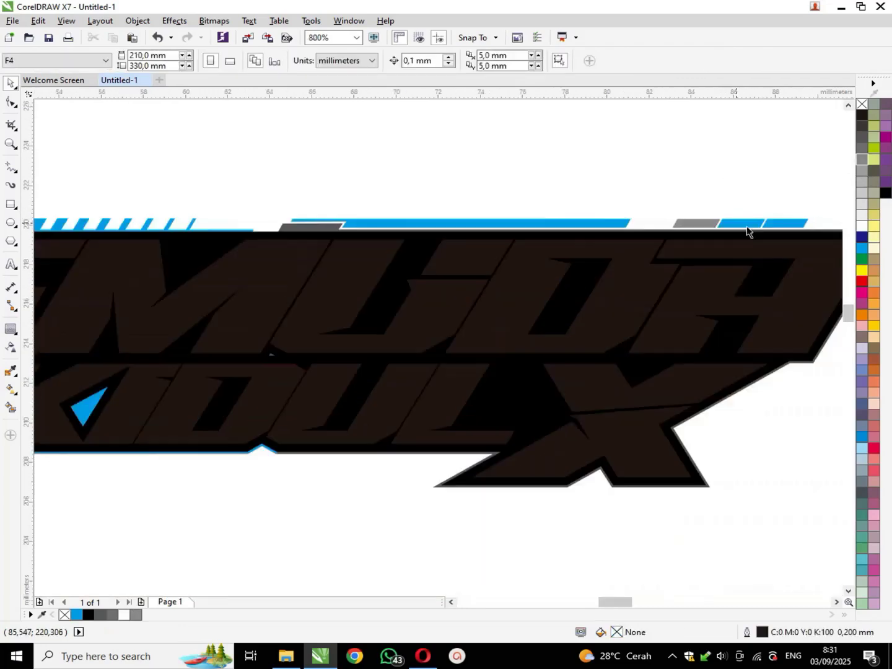
Step: Change the fill of the cyan segment beside the gray one to RGB 0, 230, 255 (#00E6FF)
scroll(750, 221, "up", 2)
left_click(749, 220)
scroll(577, 220, "down", 2)
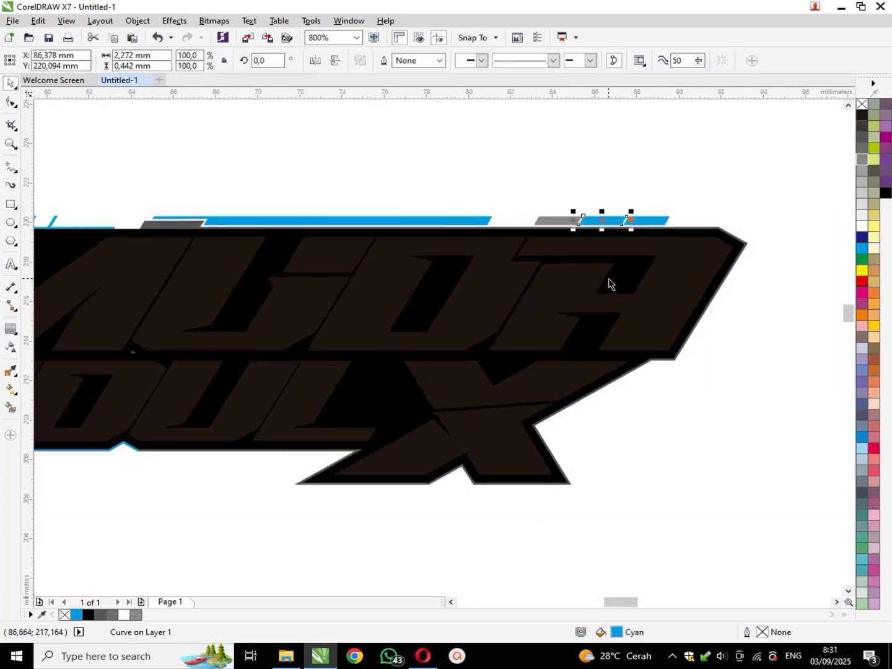
left_click(658, 226)
scroll(658, 226, "up", 2)
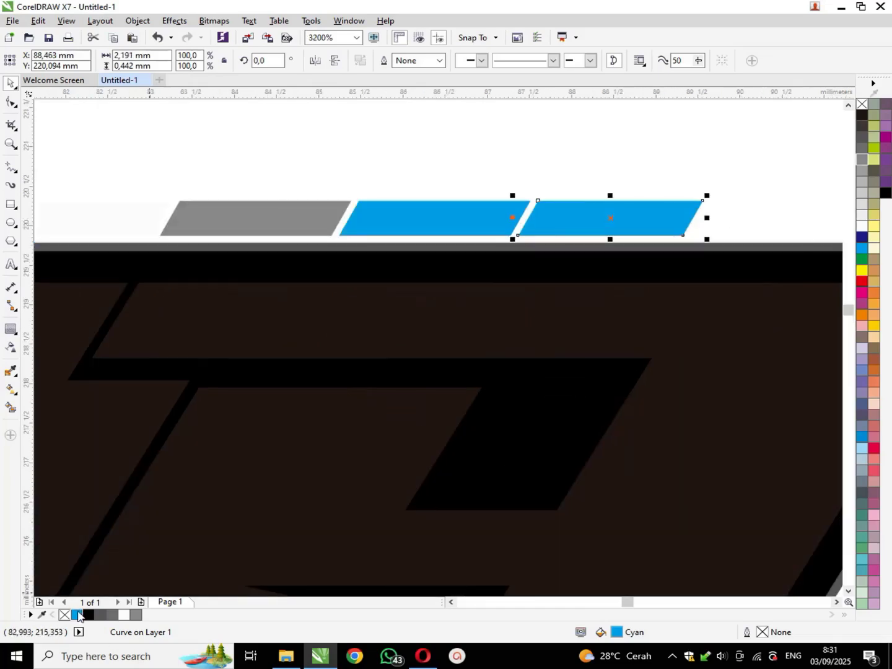
left_click(402, 228)
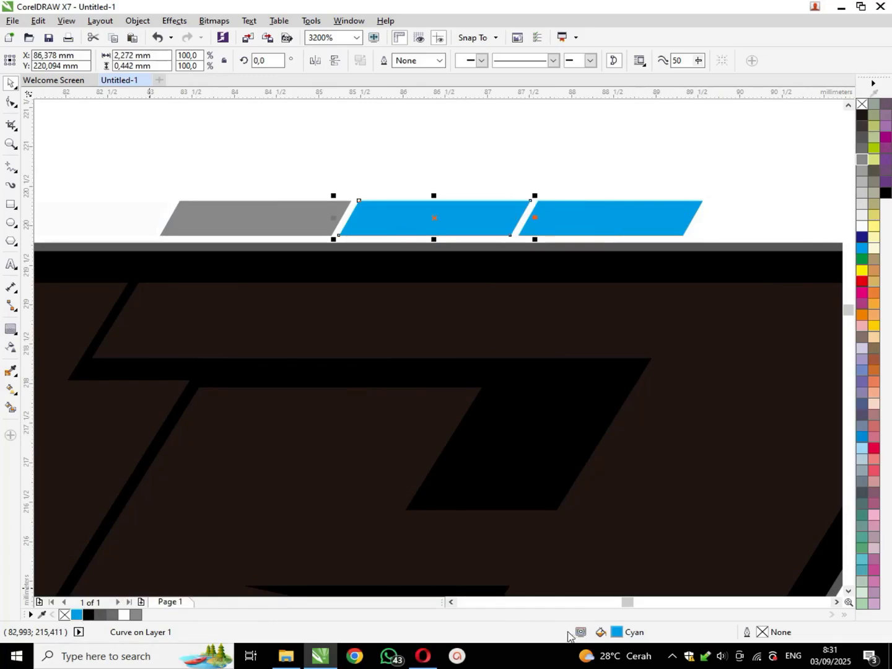
double_click(621, 633)
left_click(644, 442)
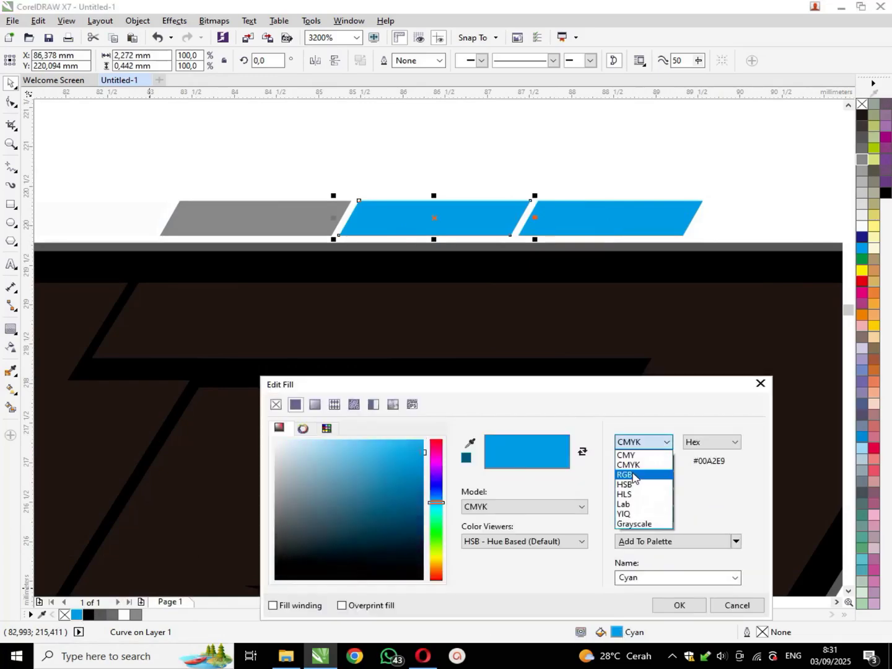
left_click(629, 478)
left_click_drag(409, 483, 441, 422)
left_click_drag(438, 498, 438, 510)
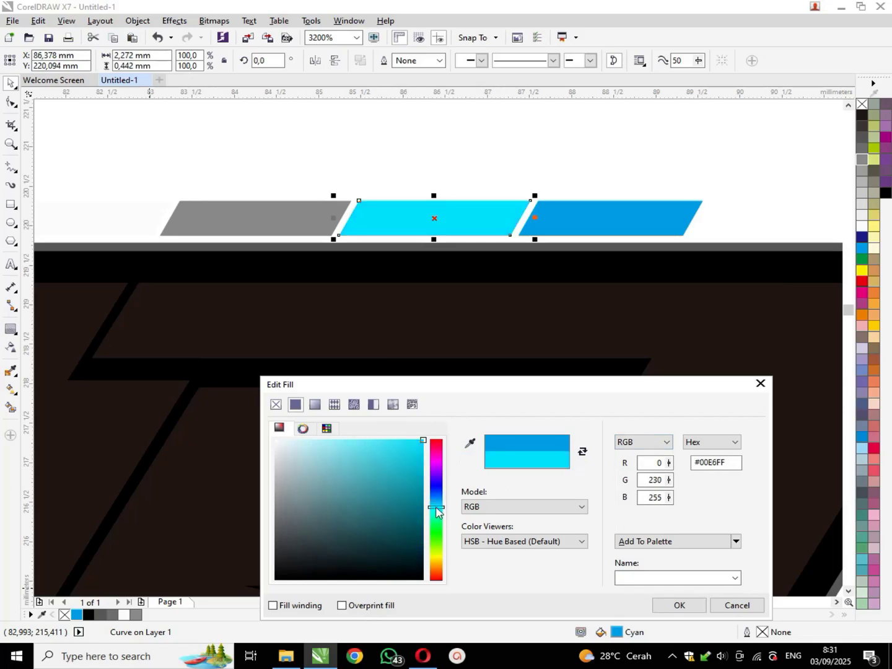
left_click(679, 605)
key("Escape")
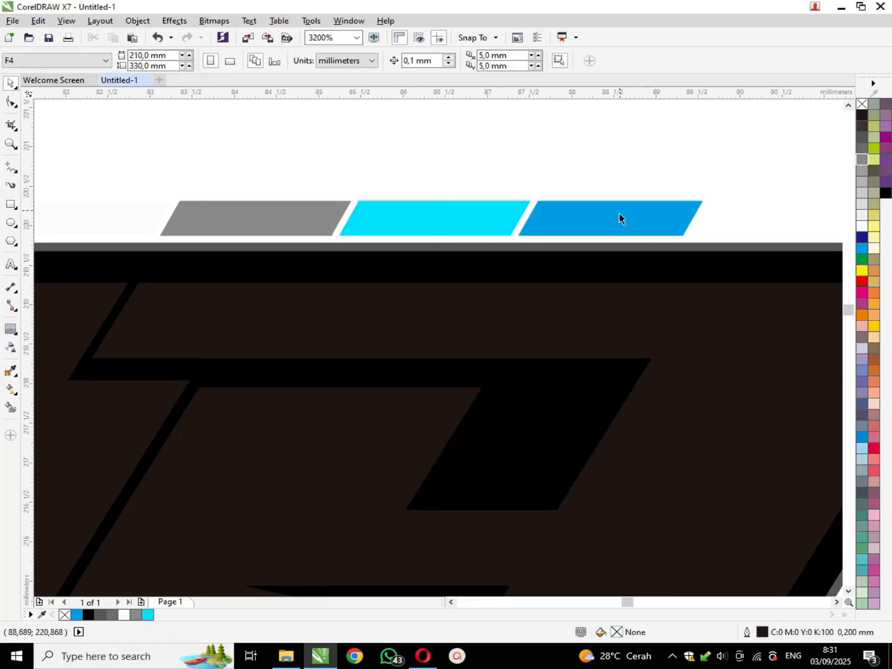
Step: Recolor the cyan outline half around PEM and KID, with its slanted stripes, to #00E6FF
scroll(535, 258, "down", 2)
scroll(564, 223, "up", 1)
scroll(417, 224, "up", 1)
left_click(417, 223)
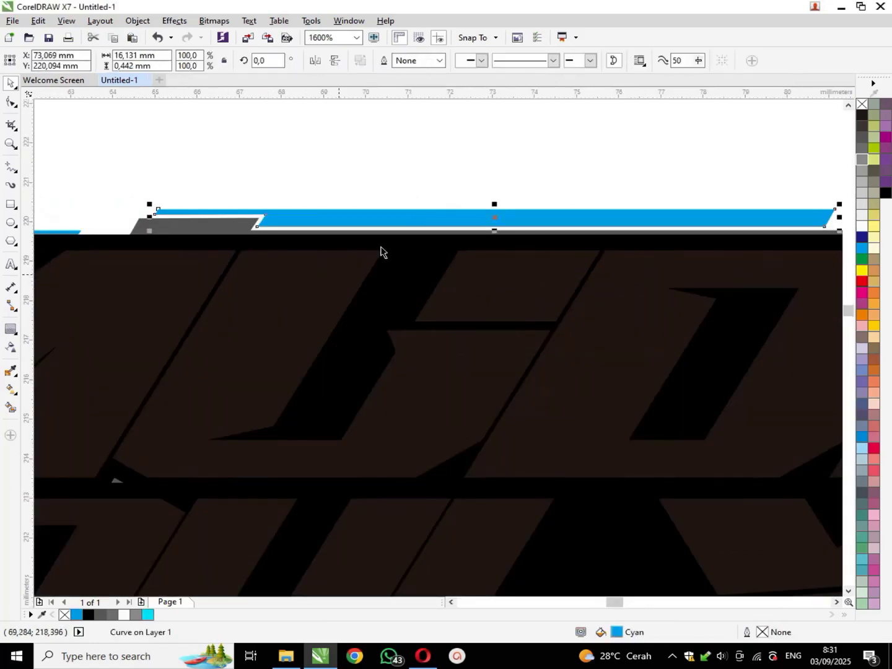
scroll(265, 243, "down", 3)
scroll(263, 235, "up", 1)
left_click(149, 615)
key("Escape")
scroll(504, 380, "down", 2)
scroll(534, 363, "up", 1)
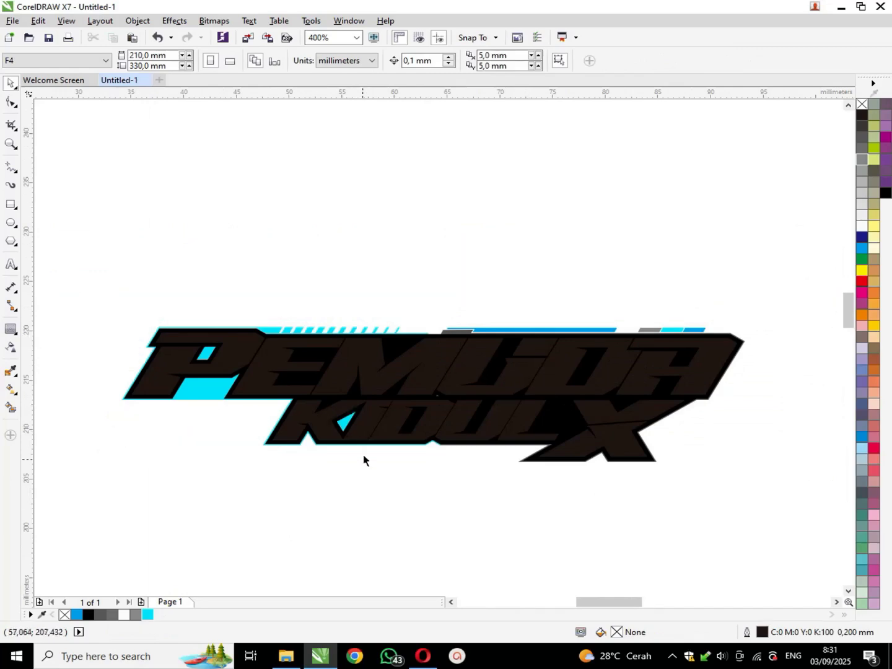
Step: Recolor the gray outline half around UDA and the X to the darker Cyan
scroll(470, 471, "up", 2)
scroll(619, 402, "down", 1)
scroll(769, 348, "up", 1)
scroll(761, 340, "down", 1)
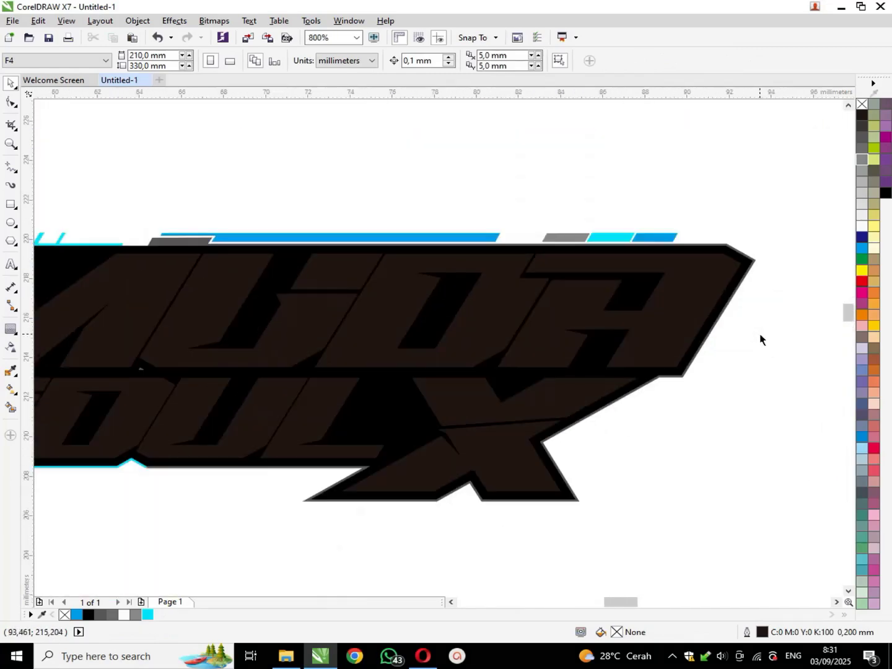
scroll(761, 339, "up", 2)
left_click(306, 248)
right_click(76, 614)
left_click(731, 419)
scroll(731, 419, "down", 1)
scroll(356, 392, "down", 2)
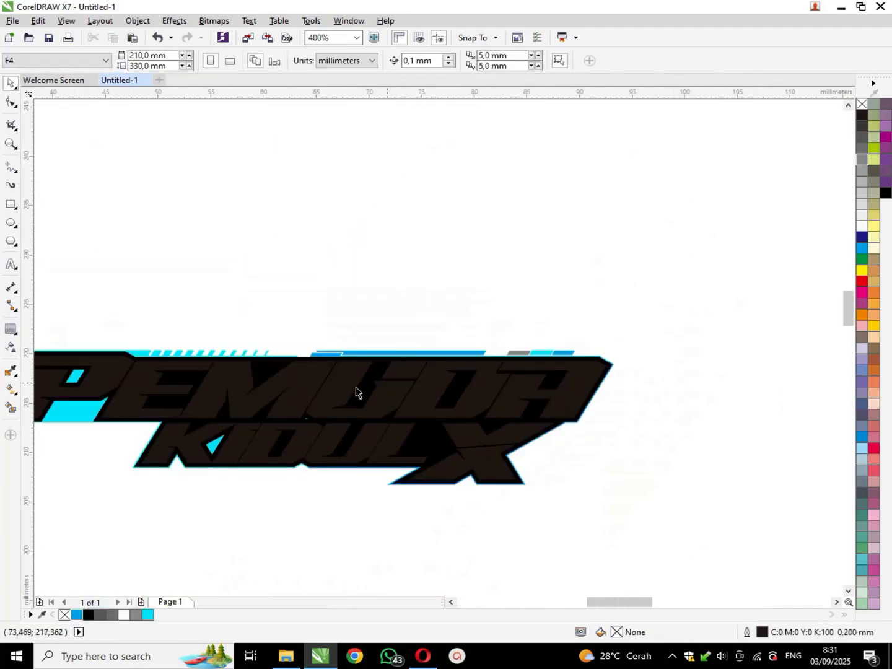
Step: Fill the long accent bar above UD with dark gray after trying #00E6FF on it
scroll(355, 391, "up", 1)
left_click(409, 318)
left_click(149, 615)
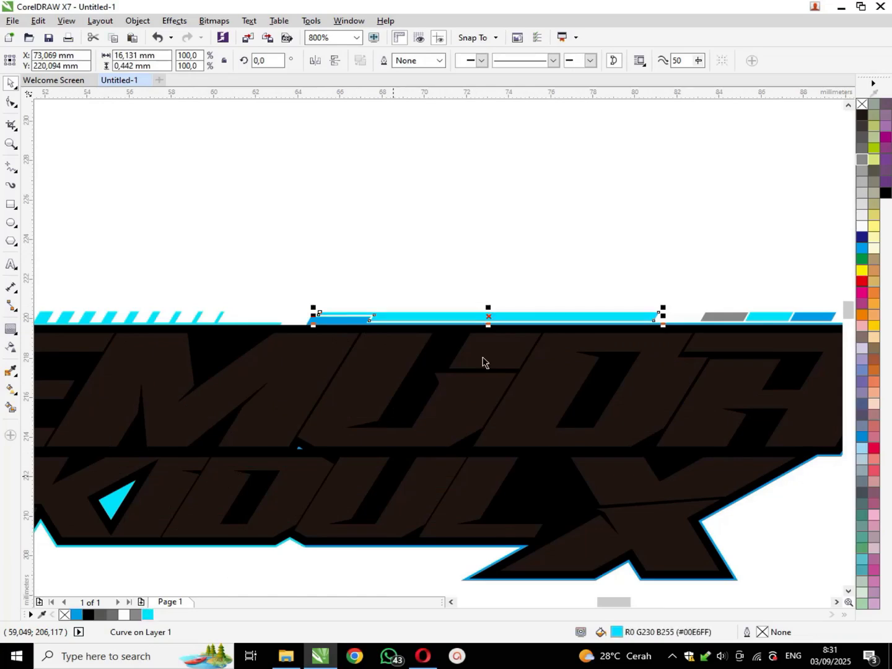
left_click(112, 615)
left_click(638, 289)
scroll(527, 381, "down", 1)
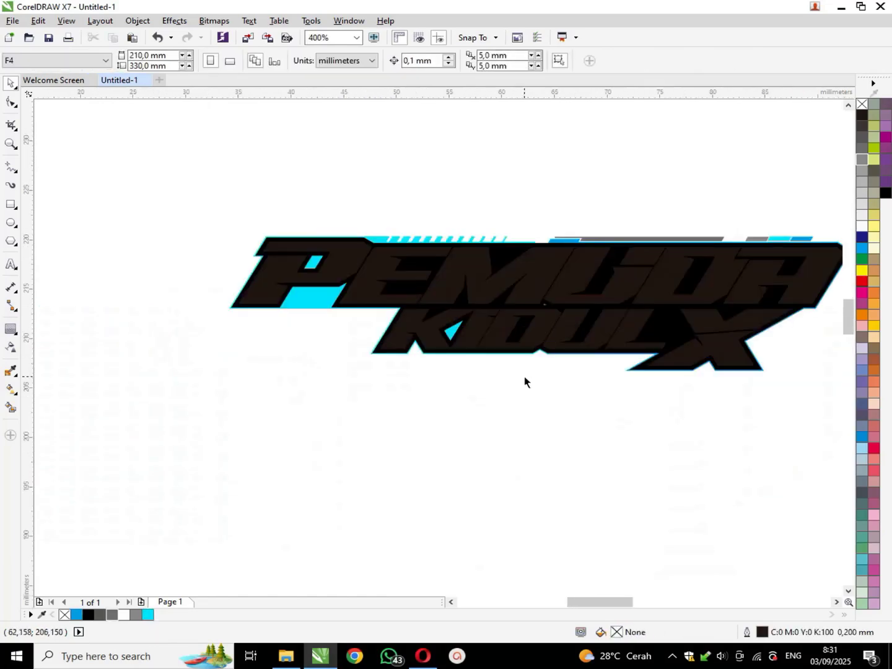
Step: Draw a flat rectangle about 10 by 0.6 mm and place it against the outline beneath the UL of KIDUL
scroll(544, 381, "up", 1)
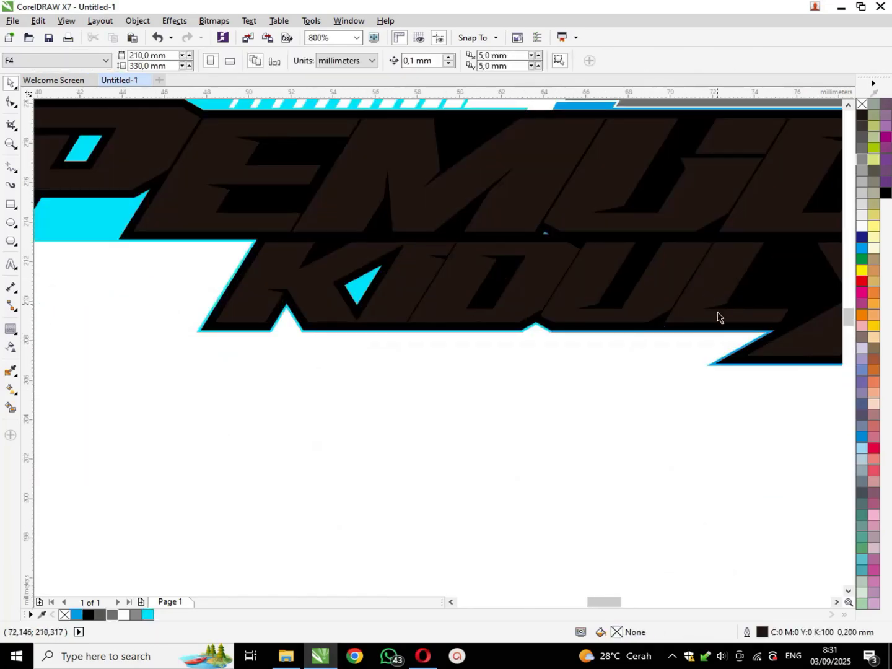
scroll(718, 317, "up", 1)
left_click(11, 204)
left_click_drag(289, 369, 708, 393)
left_click_drag(501, 381, 610, 348)
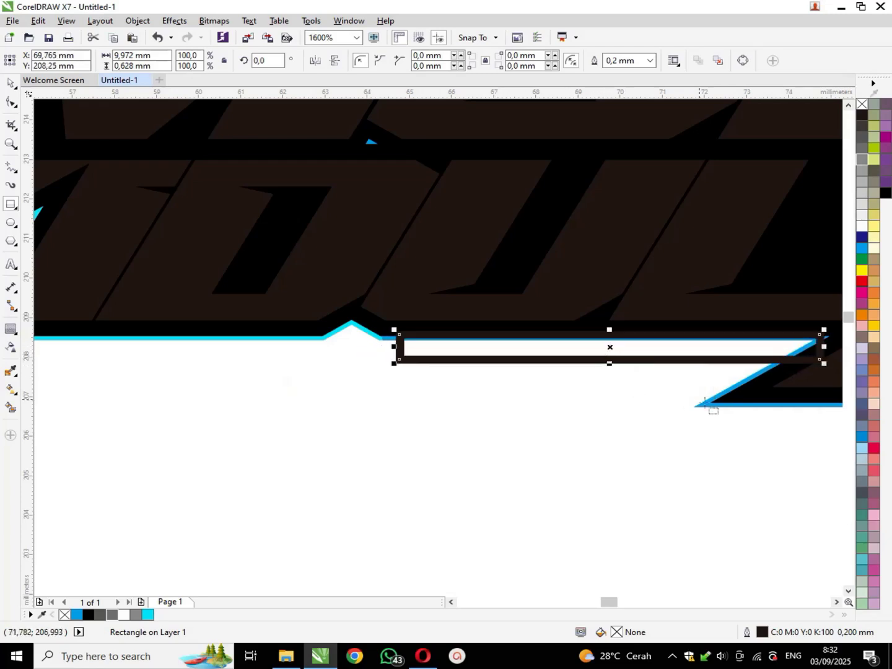
Step: Weld the flat rectangle to the blue outline half so they form one shape
key("space")
left_click(705, 414, "shift")
left_click(387, 60)
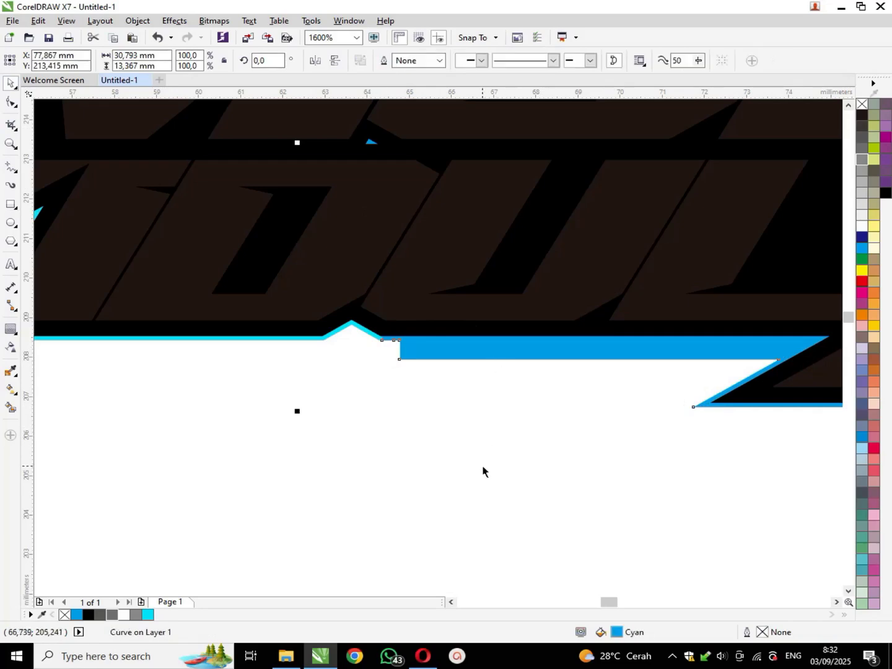
key("Escape")
Step: Draw an upright rectangle about 1.5 by 2.8 mm below the logo, with a copy about 0.27 mm wide about 16 mm away
scroll(450, 437, "down", 2)
left_click(11, 204)
left_click_drag(195, 427, 484, 455)
left_click(394, 485)
scroll(338, 446, "up", 1)
scroll(384, 440, "up", 3)
scroll(507, 354, "down", 3)
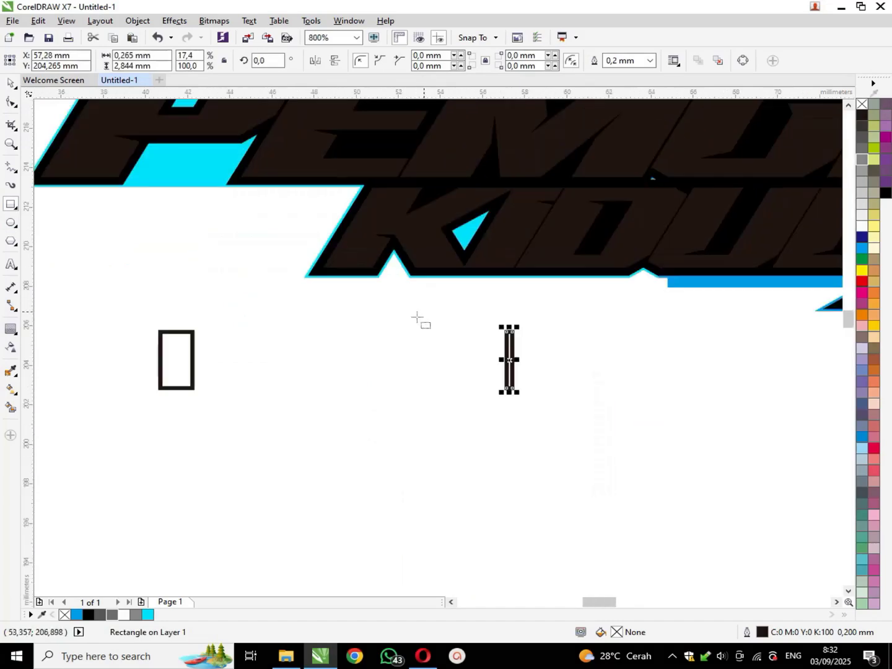
Step: Blend the wide upright rectangle into the narrow one
left_click(13, 330)
left_click(53, 344)
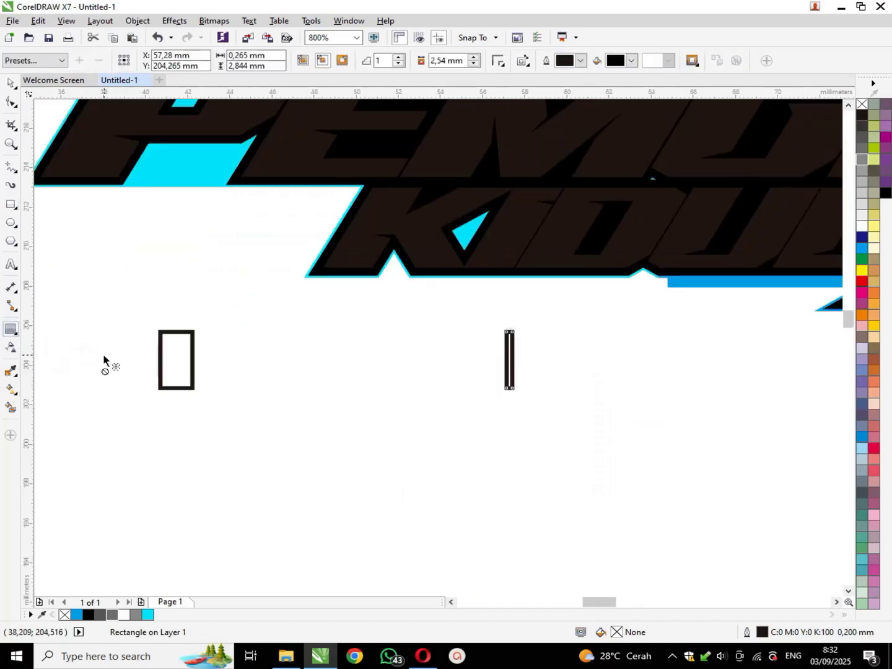
left_click(13, 331)
left_click(13, 330)
left_click(13, 331)
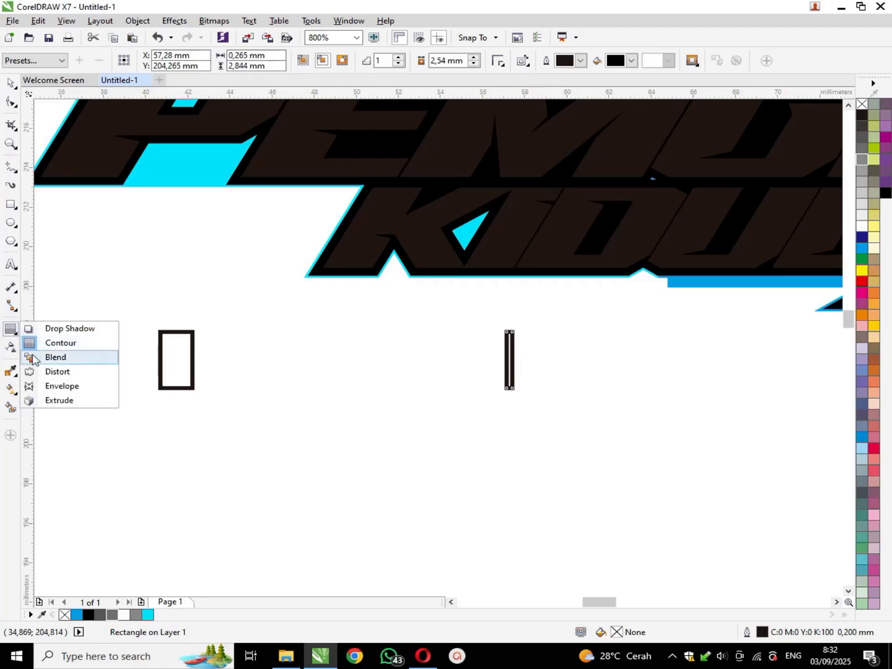
left_click(54, 356)
left_click_drag(175, 360, 510, 360)
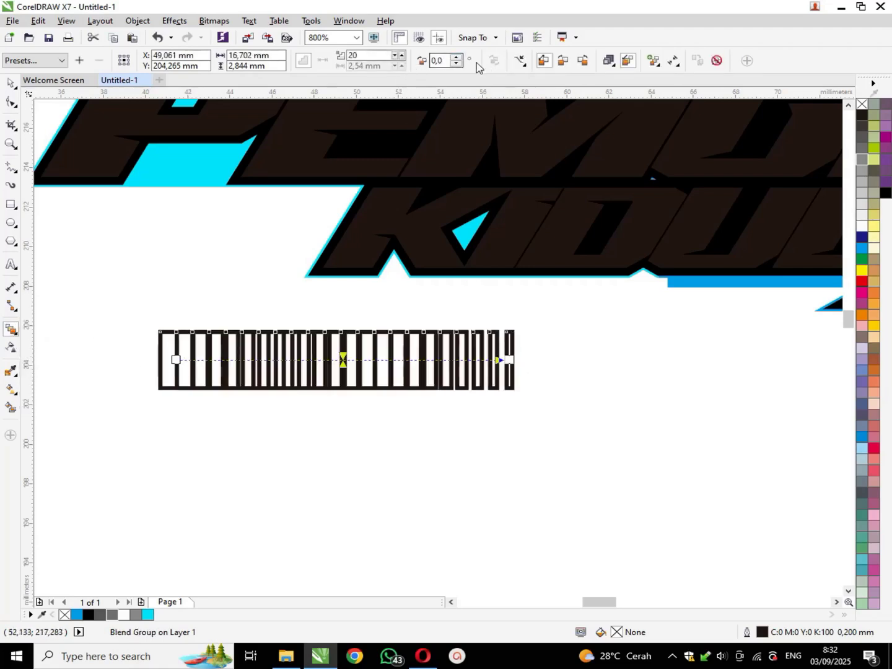
Step: Reduce the blend to 11 steps and give it a black fill with no outline
left_click(400, 64)
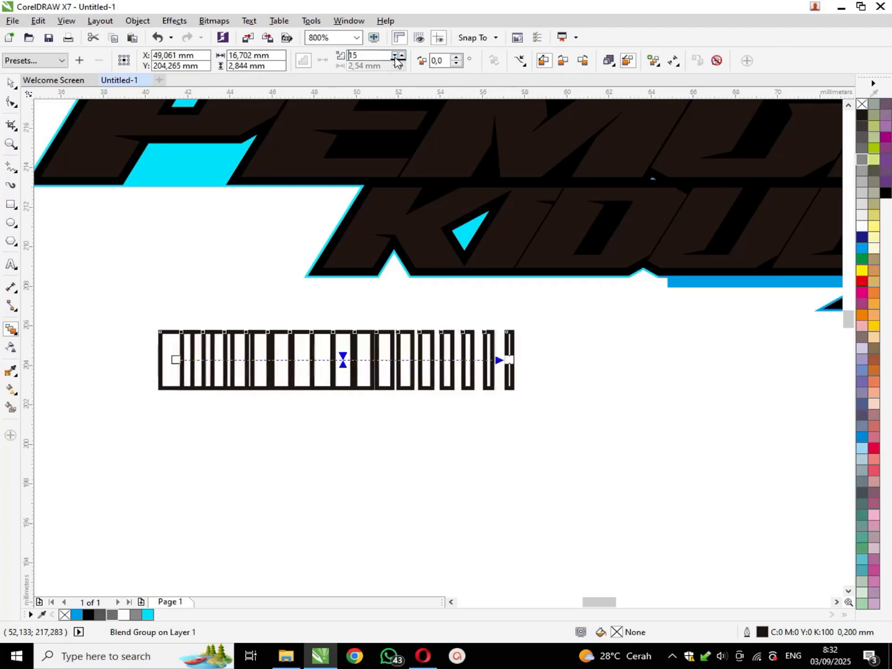
right_click(862, 104)
left_click(886, 193)
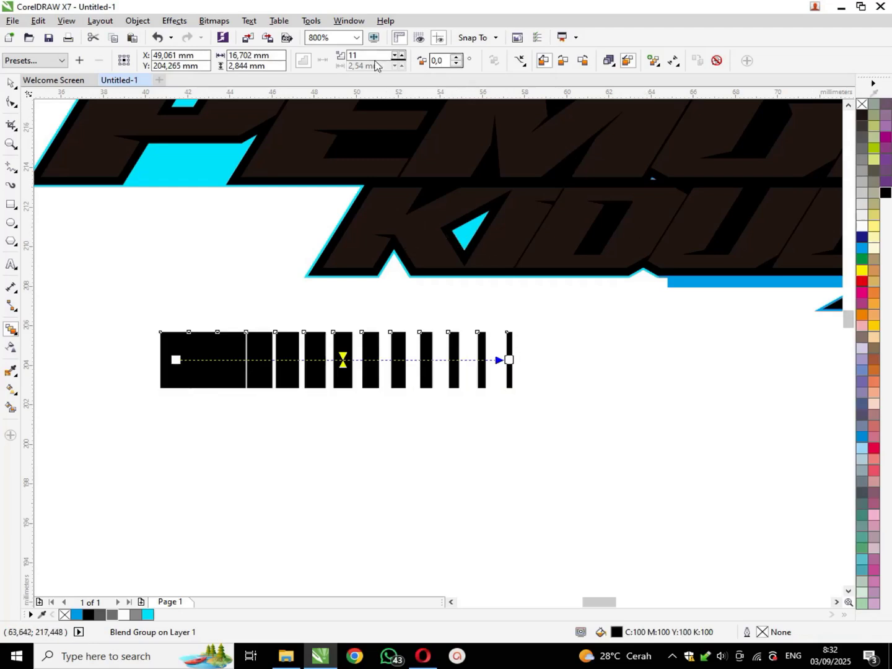
Step: Move the narrow end rectangle outward so the blend spans about 20.9 mm
key("space")
left_click(213, 235)
left_click_drag(510, 351, 597, 358)
left_click(196, 420)
Step: Break the blend apart and combine all its bars into a single curve
left_click_drag(141, 399, 681, 309)
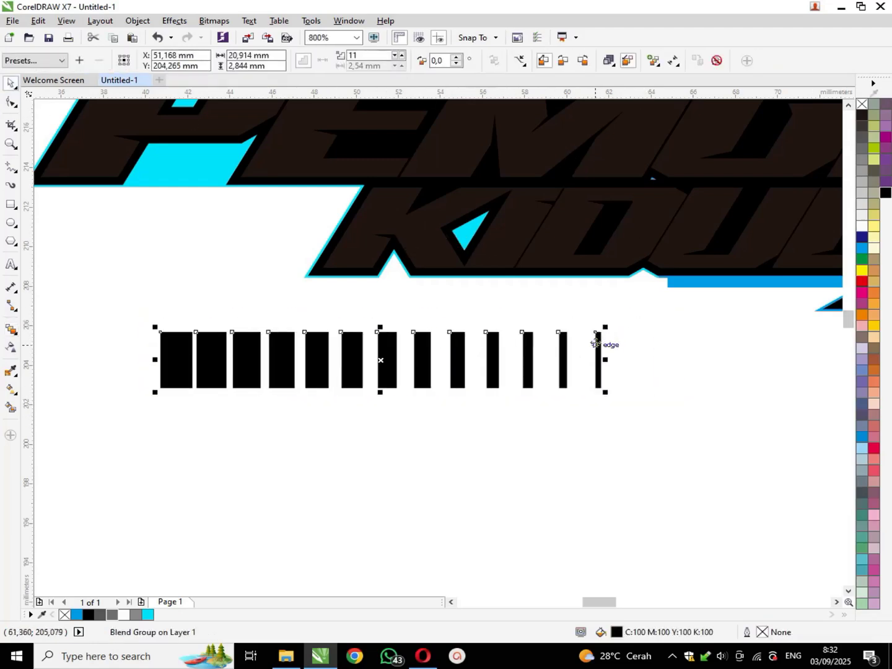
key("ctrl+k")
key("ctrl+l")
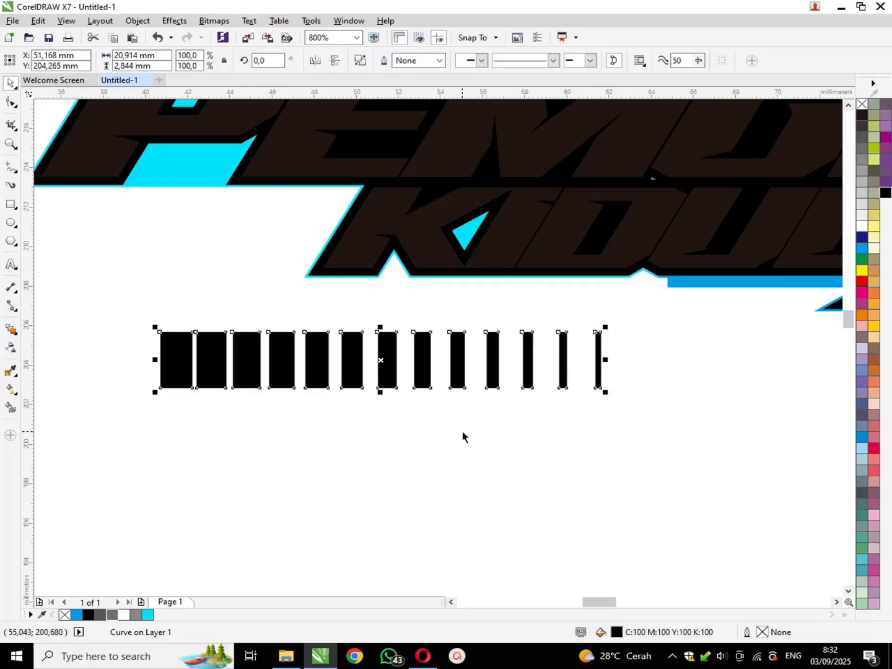
Step: Skew the combined bars into slanted stripes and scale them down to about 11.4 by 1.4 mm
left_click(388, 359)
left_click_drag(380, 326, 417, 326)
left_click(216, 326)
left_click_drag(157, 328, 248, 359)
scroll(613, 379, "up", 1)
scroll(612, 371, "down", 1)
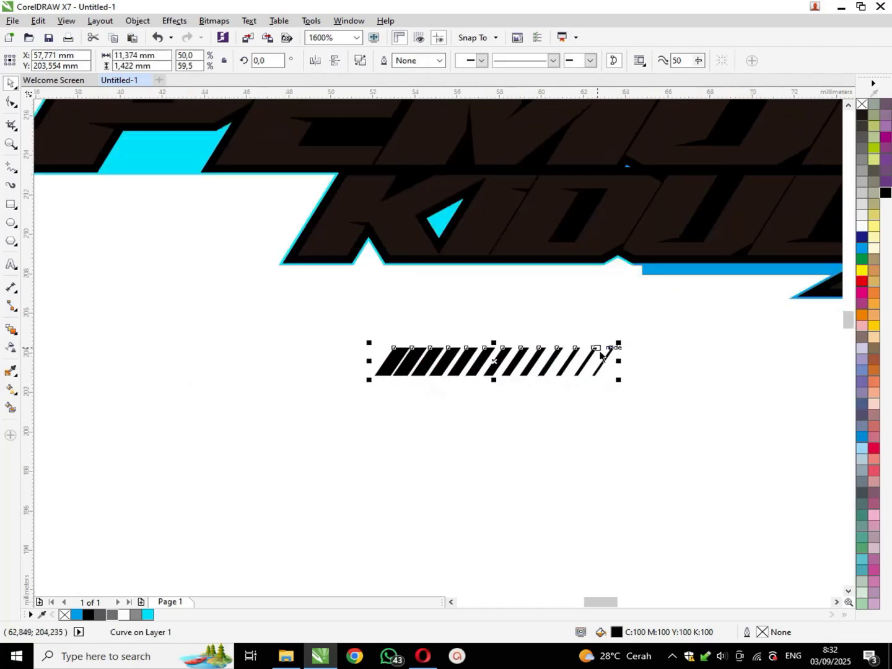
Step: Place the slanted stripes over the blue bar beneath UL and scale them to about 8.4 by 1.1 mm
left_click_drag(611, 356, 803, 267)
left_click_drag(568, 288, 607, 285)
scroll(656, 288, "up", 1)
scroll(585, 304, "down", 1)
scroll(795, 287, "up", 1)
Step: Trim the blue outline shape with the slanted stripes and move the stripes clear below the logo
left_click(777, 279, "shift")
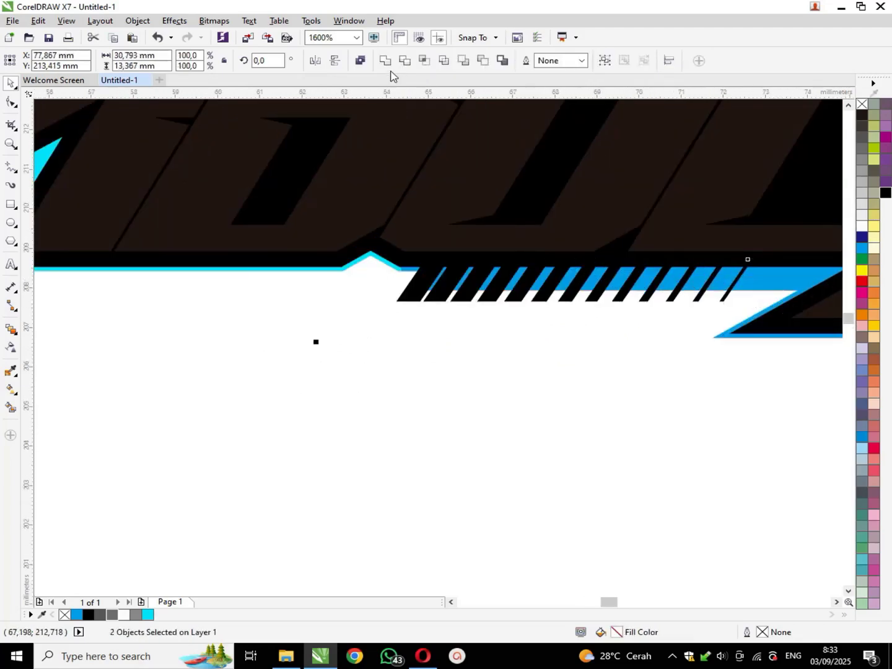
left_click(404, 60)
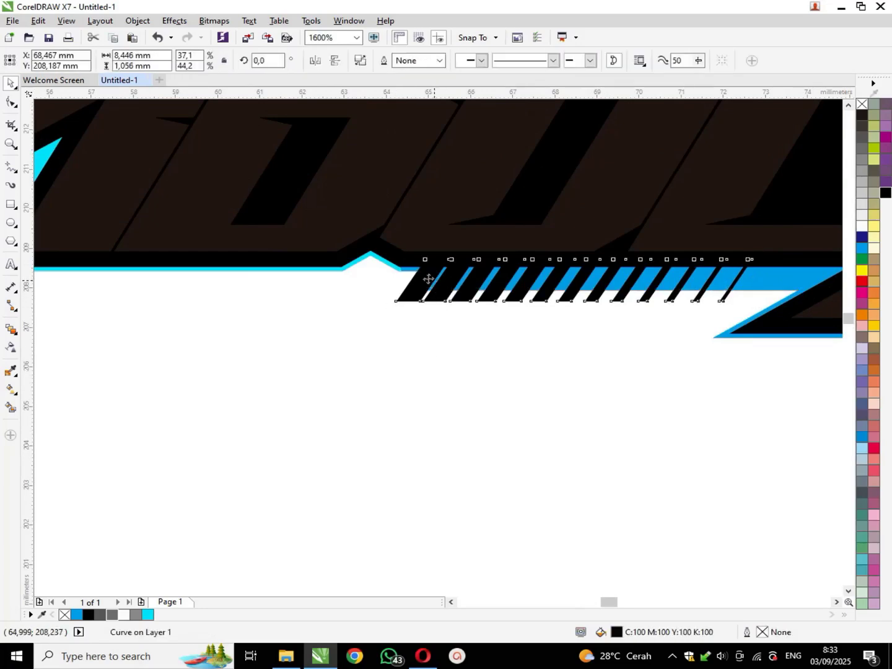
left_click_drag(430, 282, 370, 444)
Step: Delete the leftover nodes of the blue outline shape just before its first slanted stripe
left_click(181, 268)
left_click(10, 103)
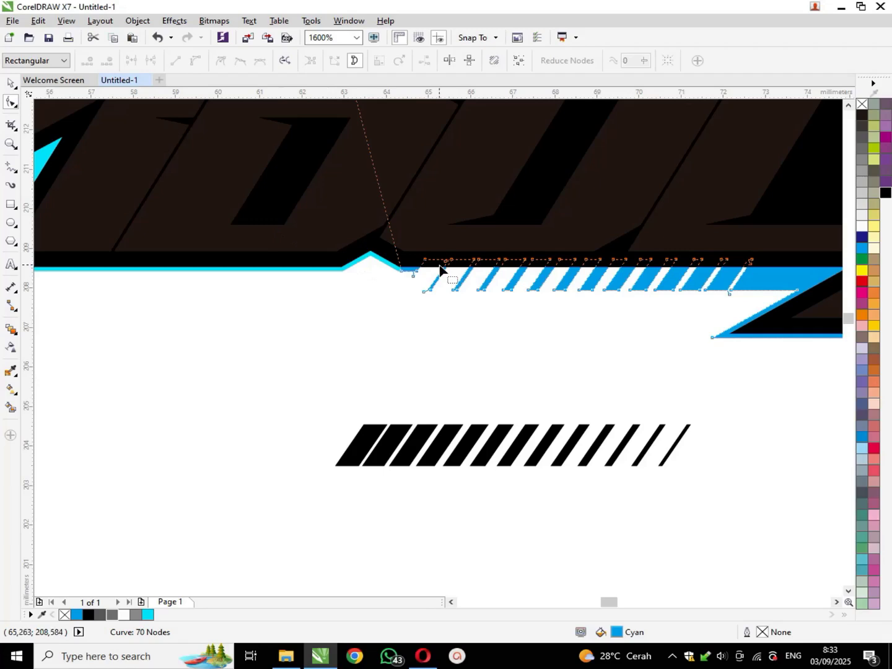
left_click_drag(424, 250, 424, 251)
key("Delete")
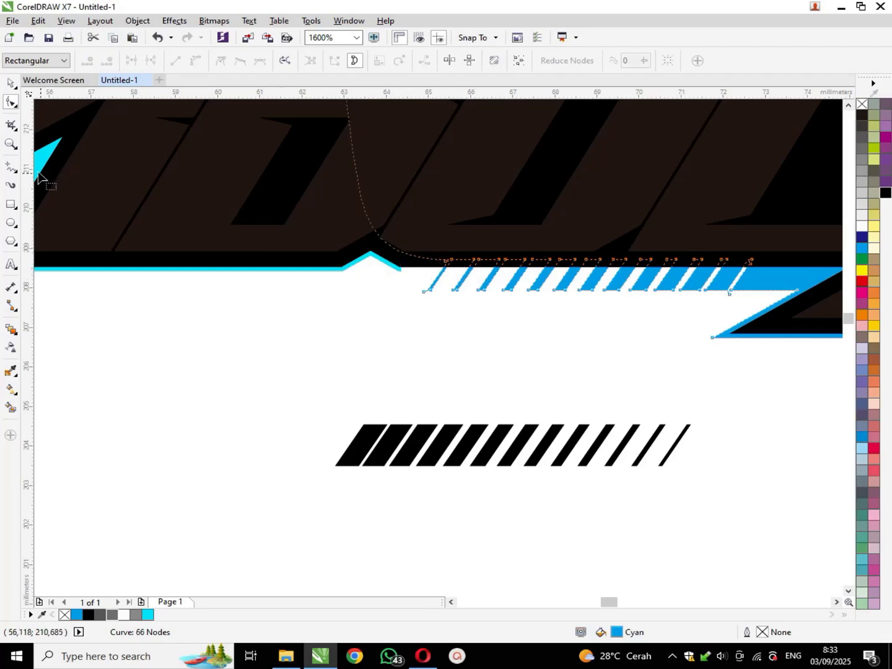
Step: Straighten the black backing's lower edge by deleting the notch nodes between D and U of KIDUL
left_click(11, 83)
left_click(203, 365)
left_click(381, 249)
left_click(10, 103)
left_click_drag(248, 309, 421, 229)
key("Delete")
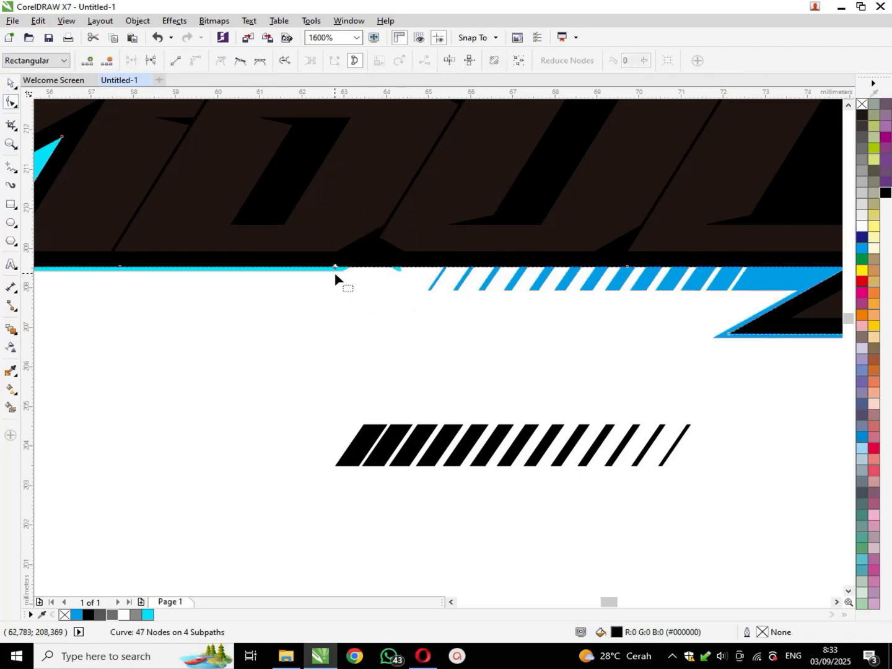
Step: Delete the matching notch nodes of the light cyan outline so its lower edge runs straight beneath KIDUL
left_click(339, 270)
left_click_drag(326, 289, 399, 245)
key("Delete")
scroll(386, 275, "up", 2)
left_click_drag(451, 260, 471, 231)
double_click(444, 228)
scroll(442, 326, "down", 2)
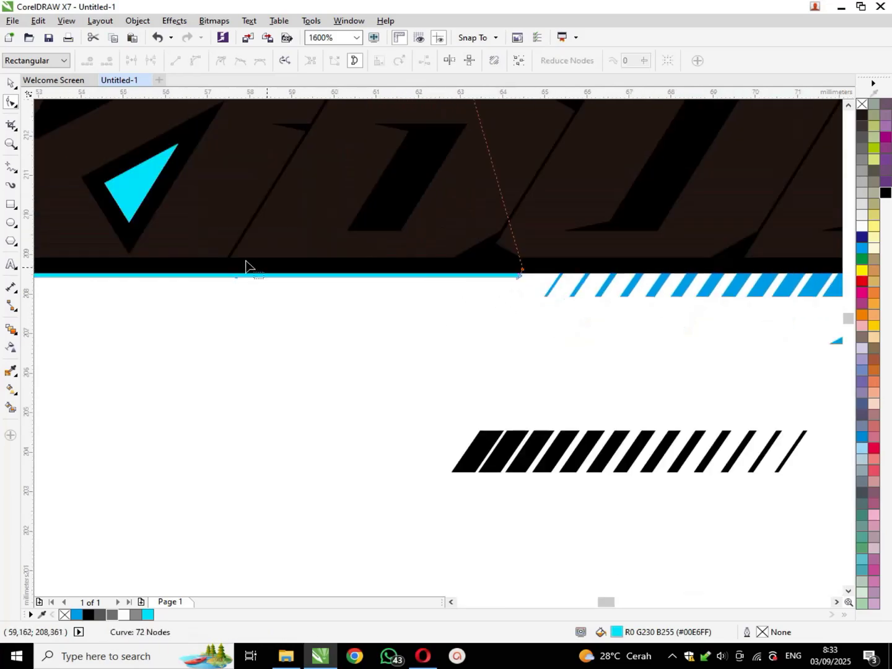
left_click(11, 82)
left_click(571, 373)
scroll(576, 373, "down", 2)
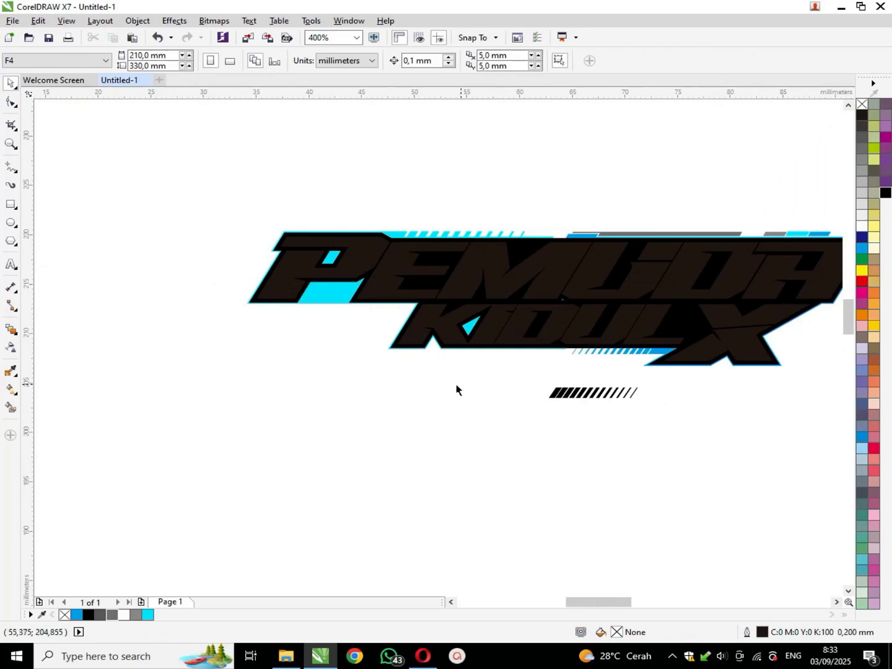
Step: Delete the black slanted stripes left over below the logo
scroll(456, 389, "down", 1)
scroll(427, 381, "up", 1)
left_click(613, 398)
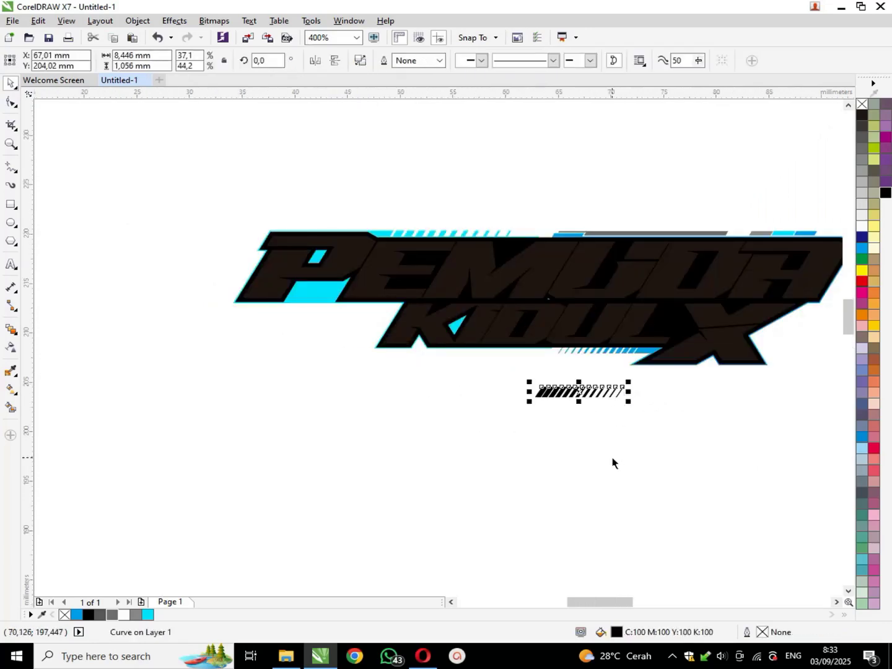
key("Delete")
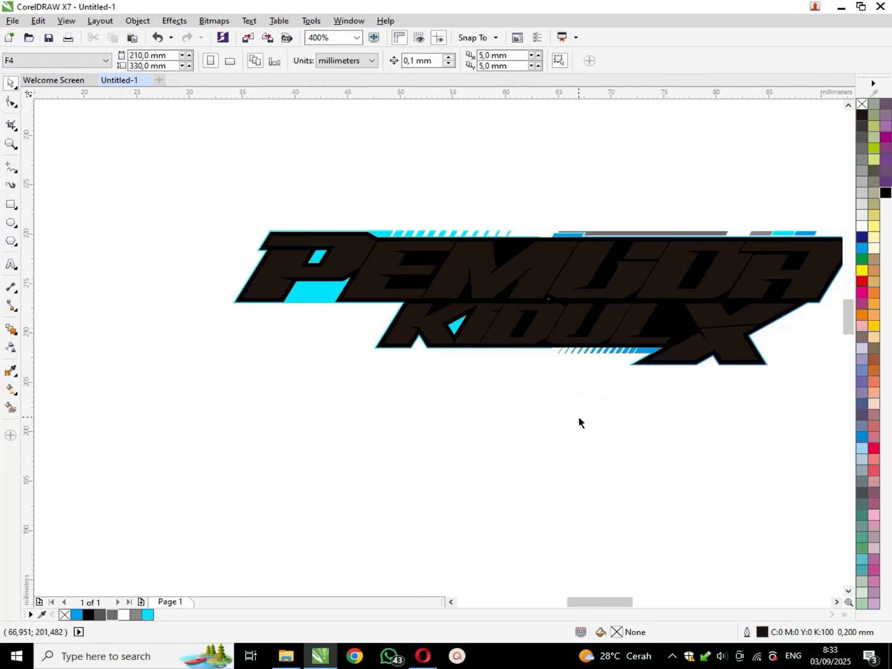
Step: Group the whole logo and add an outward black contour around it, separated as its own backing shape
left_click_drag(226, 198, 789, 412)
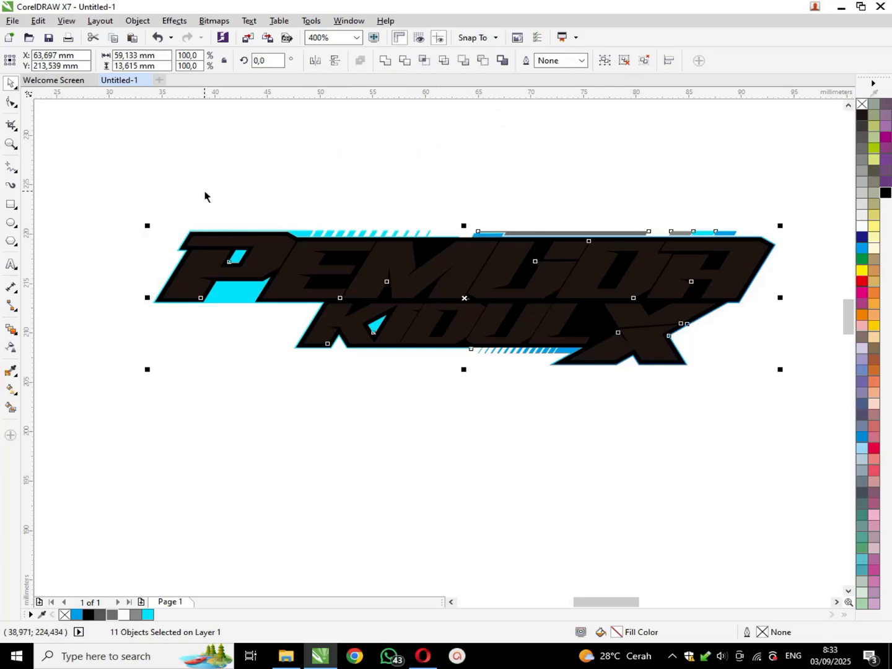
key("ctrl+g")
left_click(15, 336)
left_click(50, 344)
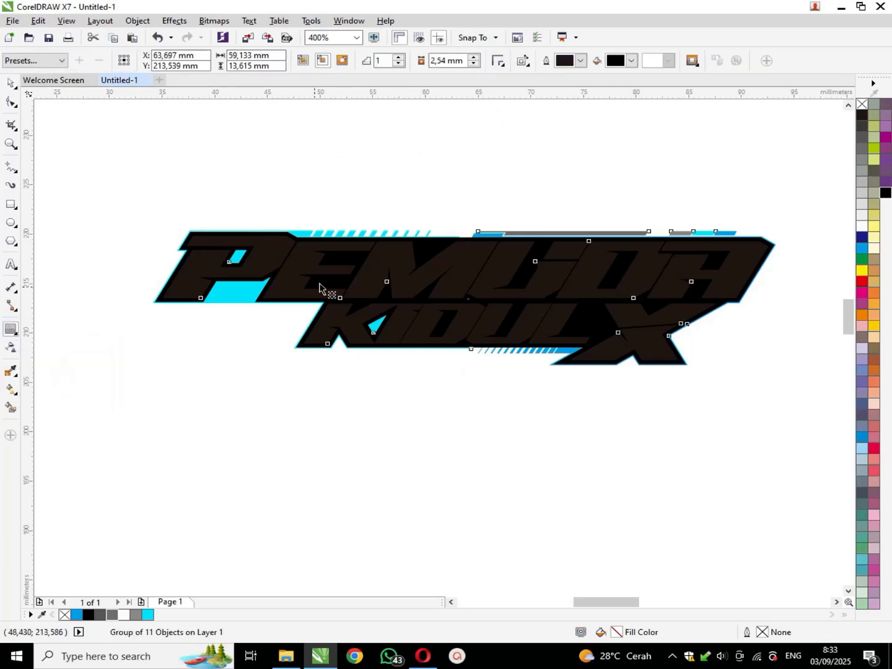
scroll(416, 241, "up", 2)
left_click_drag(412, 239, 452, 162)
scroll(452, 162, "down", 2)
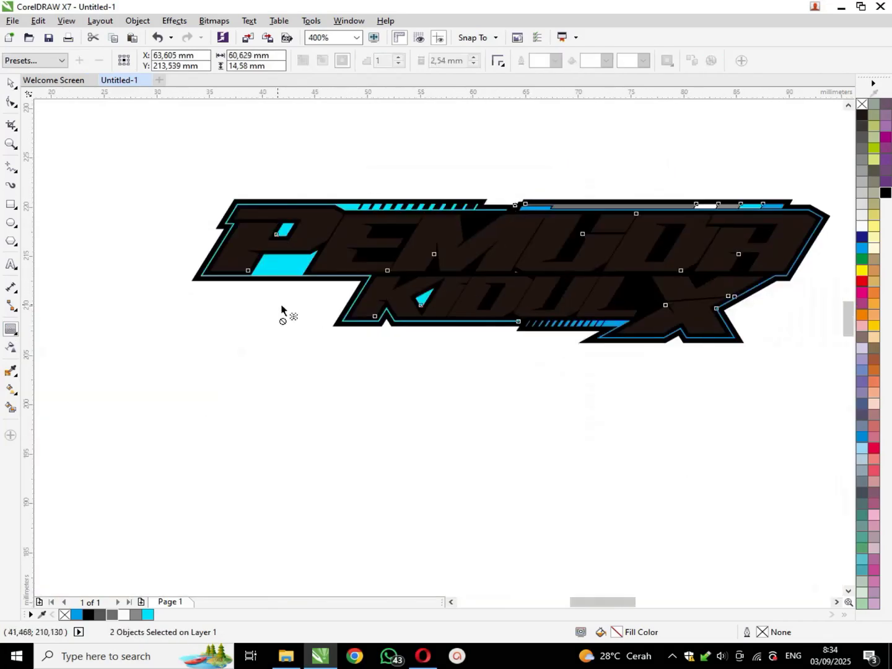
left_click(11, 82)
left_click(79, 283)
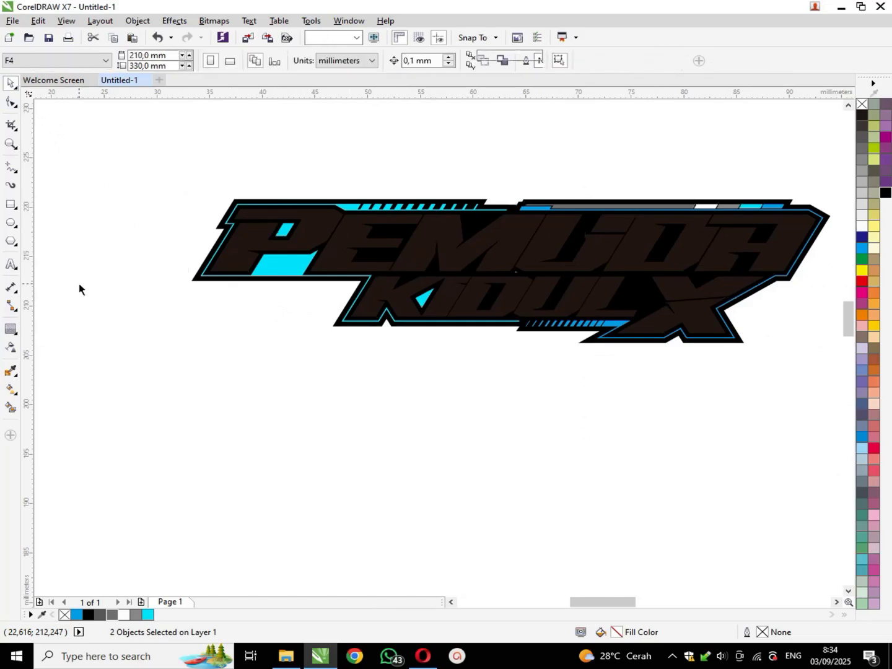
Step: Ungroup the logo and fill the blue outline shape with its slanted stripes in white
left_click(518, 232)
scroll(518, 232, "up", 1)
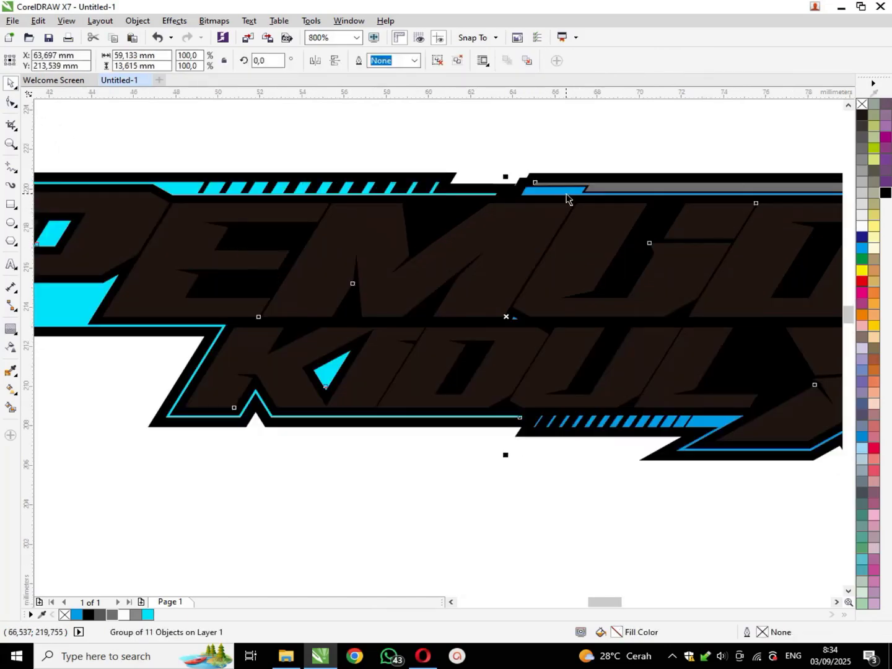
left_click(437, 60)
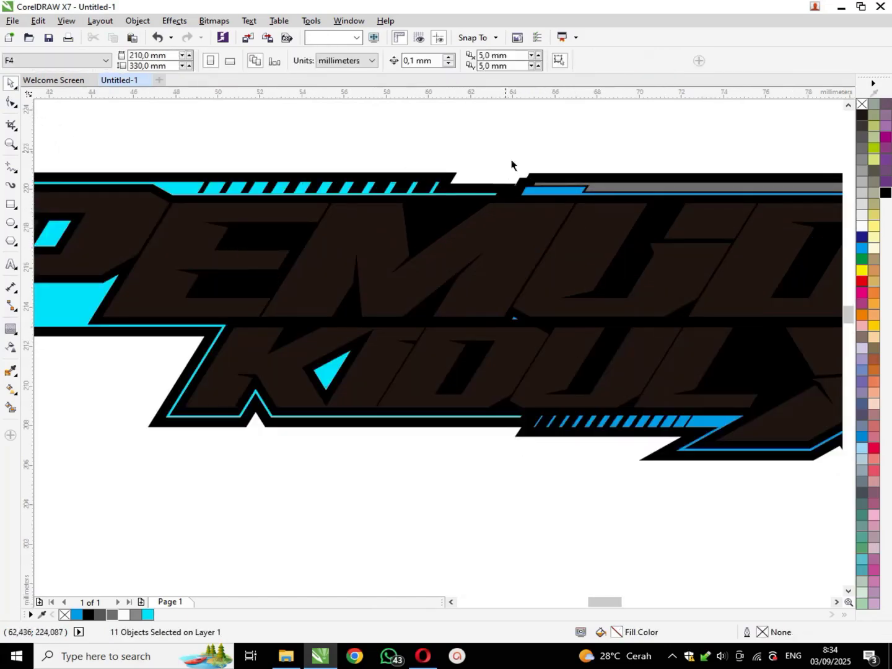
left_click(549, 193)
left_click(863, 229)
key("Escape")
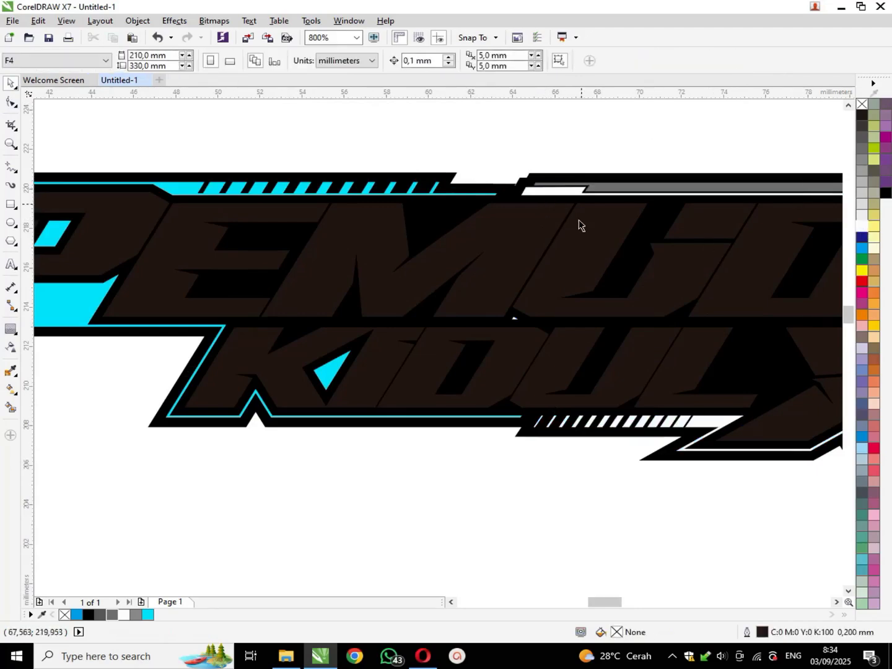
Step: Ungroup the remaining group of lettering and cyan outline pieces
scroll(578, 220, "down", 1)
left_click(358, 240)
scroll(358, 239, "up", 1)
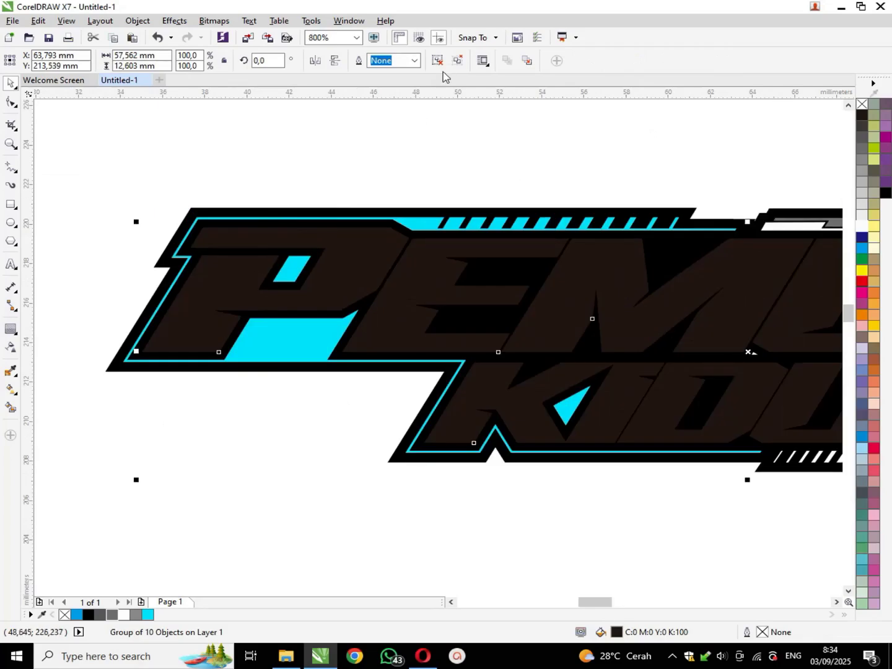
key("Escape")
scroll(411, 285, "down", 1)
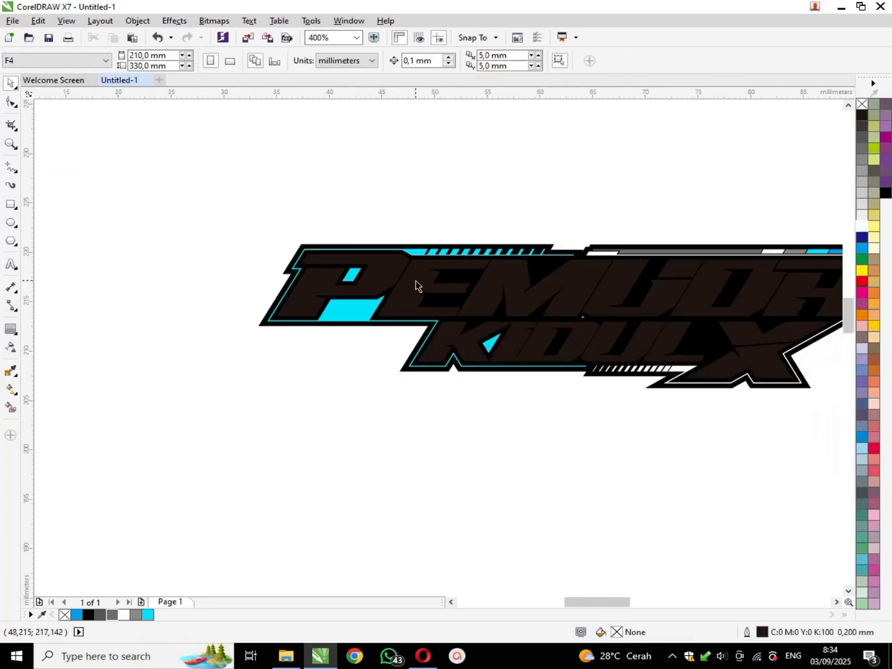
Step: Fill the detached upper piece of the U in PEMUDA with white
left_click(416, 286)
scroll(403, 276, "up", 1)
scroll(340, 256, "down", 1)
left_click(599, 215)
left_click(635, 258)
scroll(668, 283, "up", 1)
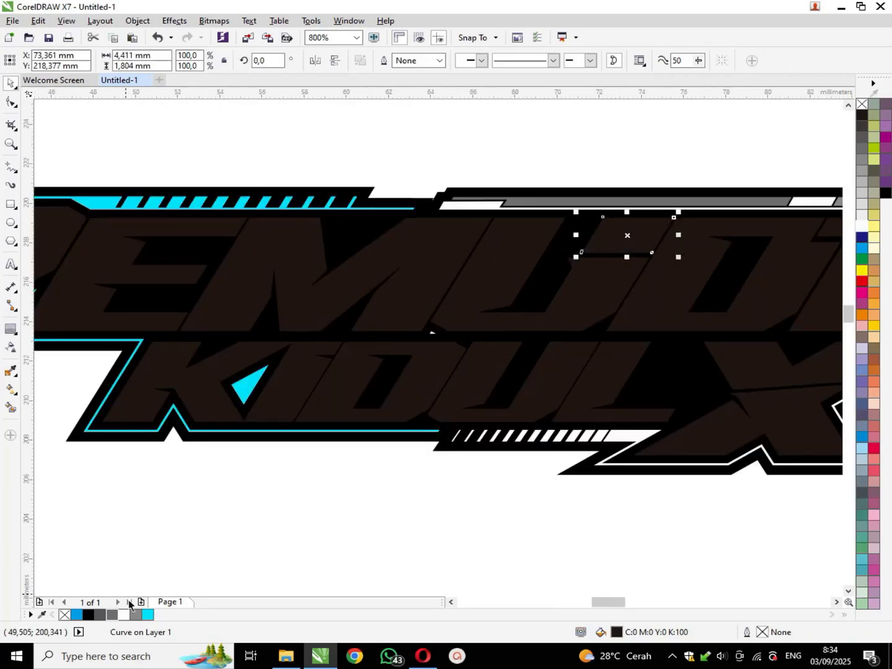
left_click(338, 552)
scroll(574, 317, "down", 1)
Step: Add a one-step black inner contour of 0.235 mm to the letter P and break it apart from the letter
left_click(302, 278)
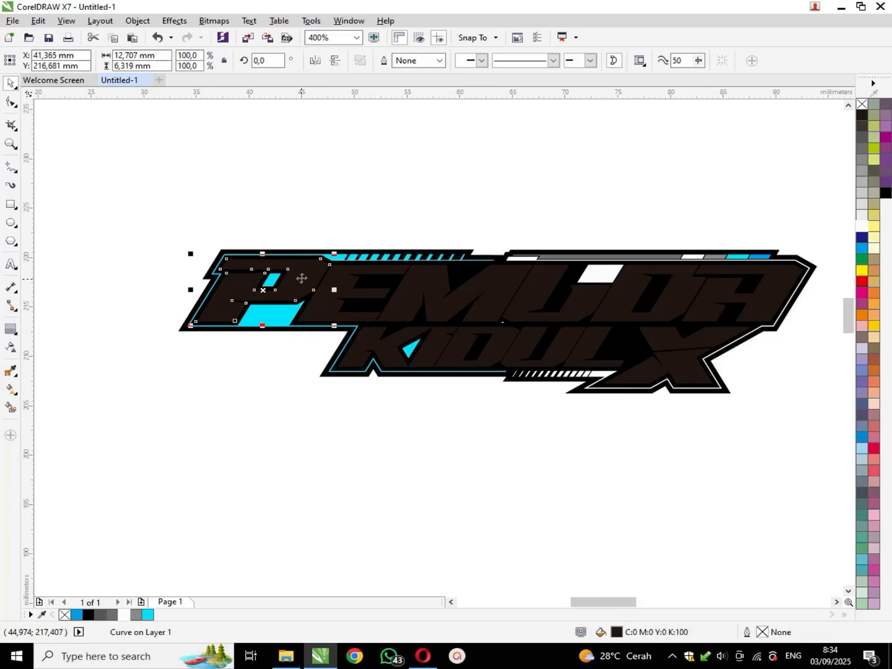
scroll(302, 278, "up", 1)
left_click(10, 329)
left_click(59, 343)
scroll(330, 246, "up", 1)
left_click_drag(330, 246, 358, 236)
left_click(479, 348)
left_click_drag(468, 352, 379, 232)
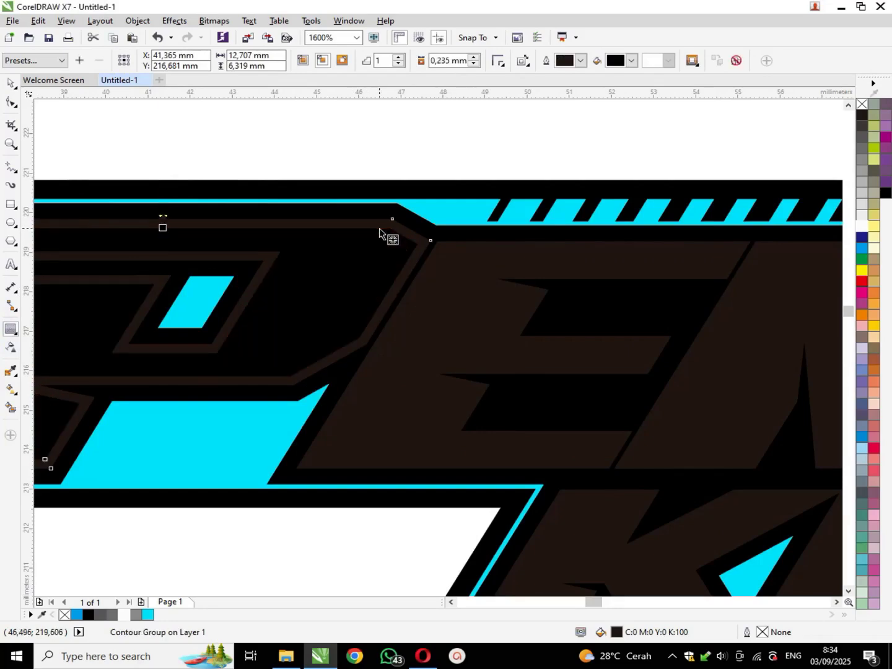
key("ctrl+k")
left_click(10, 83)
left_click(144, 145)
Step: Delete the nodes of the backing's small cut-out inside the P so its counter is no longer cyan
left_click(170, 267)
key("F10")
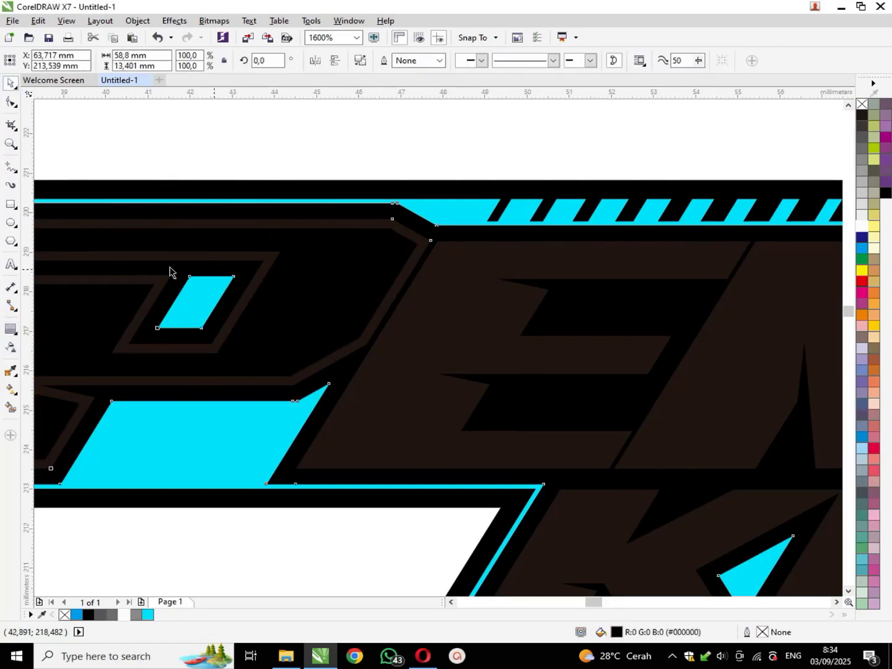
left_click_drag(189, 298, 254, 346)
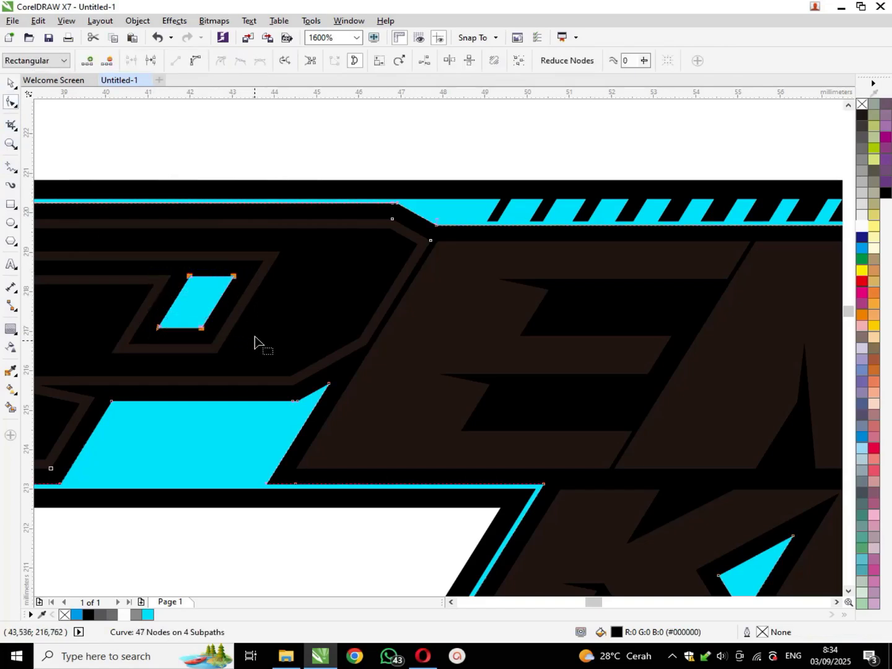
key("Delete")
scroll(259, 334, "down", 1)
left_click(9, 85)
left_click(71, 319)
scroll(485, 285, "down", 1)
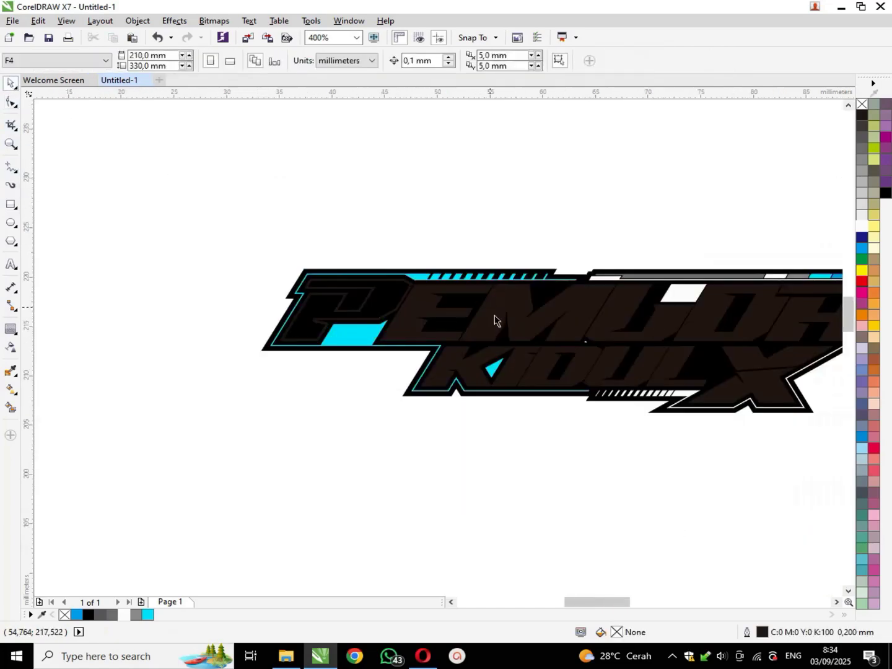
Step: Try to contour the KIDUL letters inward with a 0.17 mm offset
scroll(433, 397, "down", 2)
scroll(493, 371, "up", 3)
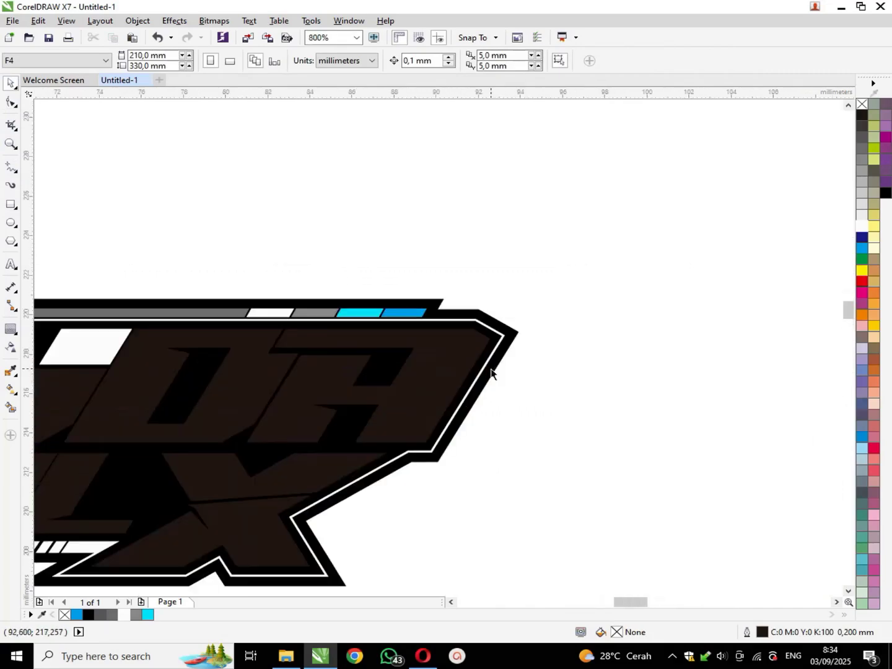
scroll(415, 378, "down", 1)
scroll(640, 368, "up", 2)
scroll(345, 435, "down", 2)
scroll(285, 437, "up", 1)
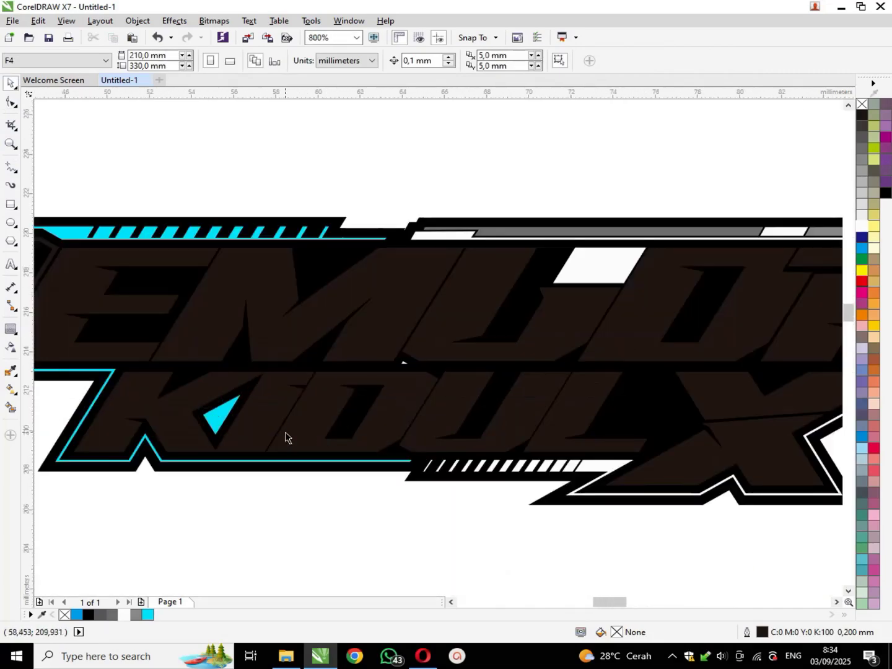
scroll(214, 422, "up", 1)
left_click(408, 349)
scroll(407, 350, "down", 2)
left_click(10, 330)
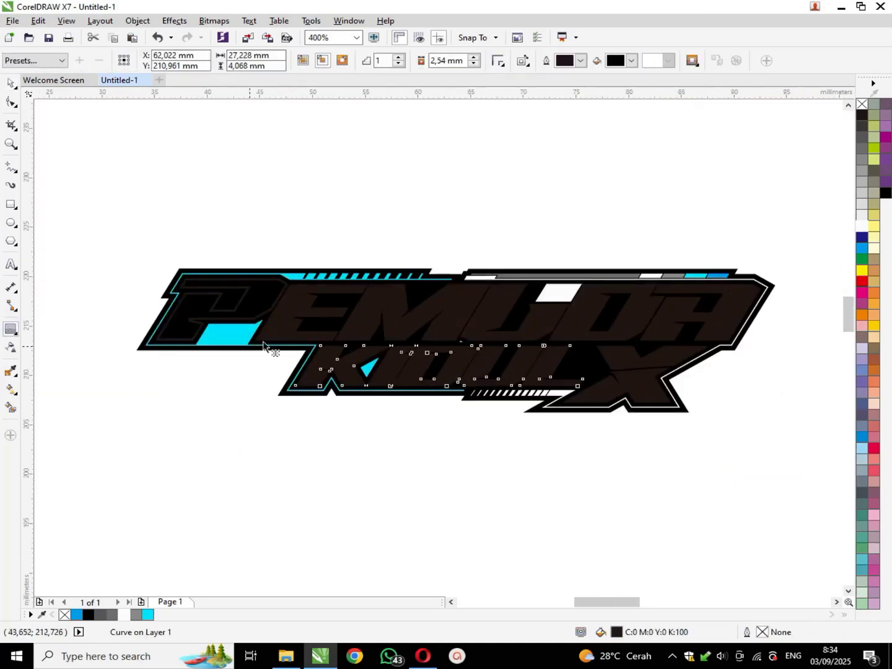
scroll(269, 350, "up", 2)
left_click_drag(412, 431, 422, 388)
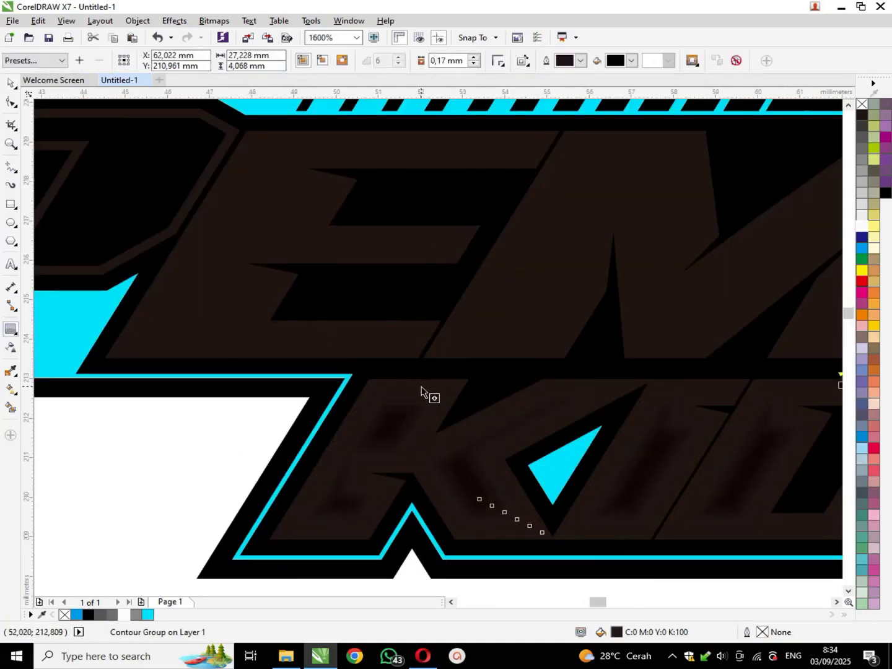
scroll(421, 388, "down", 4)
key("ctrl+z")
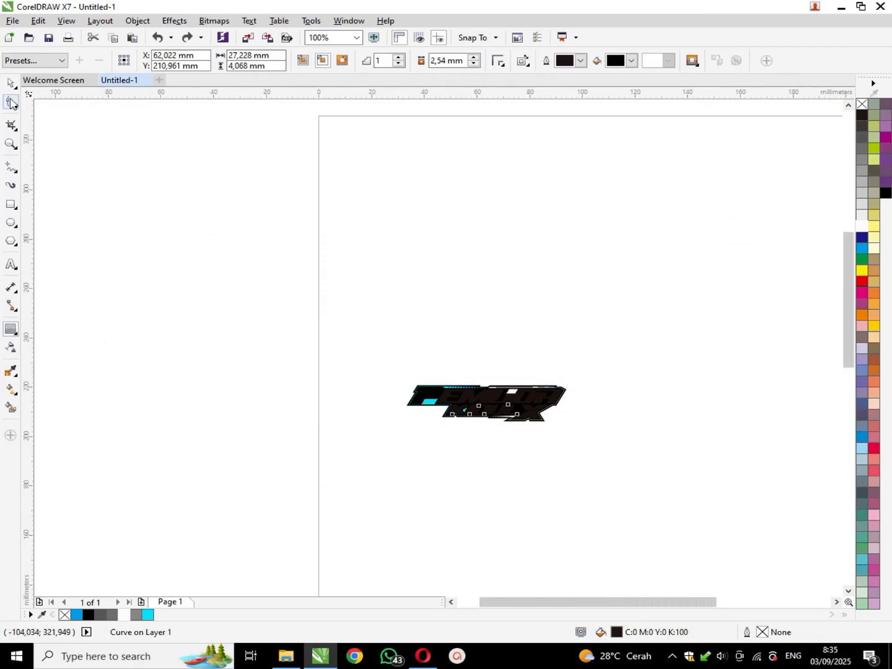
Step: Scale the whole logo up to about 375 × 90 mm and move it to the left of the page
left_click(11, 83)
scroll(282, 237, "down", 1)
left_click_drag(291, 261, 529, 418)
left_click_drag(438, 315, 643, 213)
scroll(696, 241, "down", 2)
left_click_drag(634, 260, 490, 264)
scroll(486, 278, "up", 4)
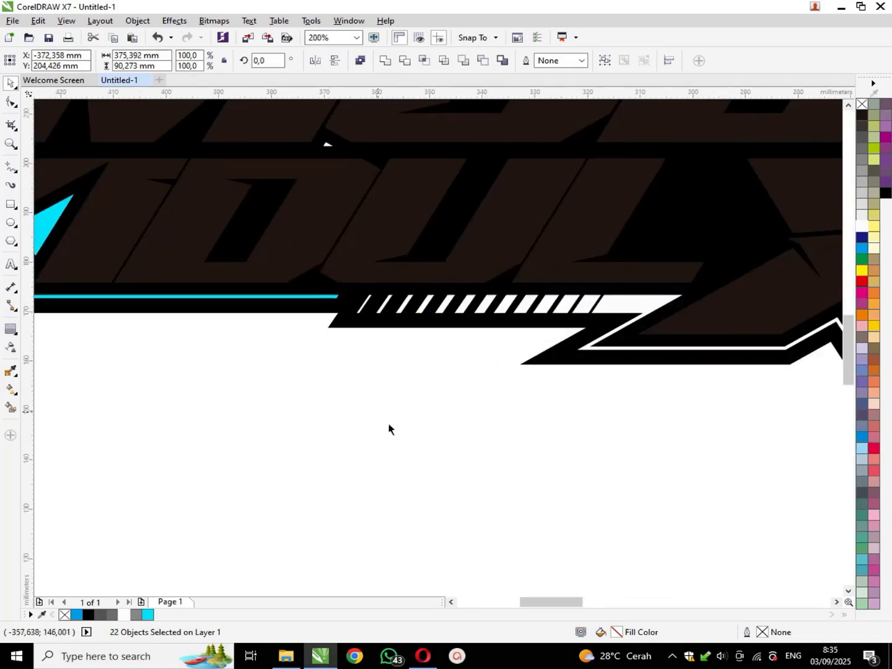
Step: Add a one-step black inner contour to the enlarged KIDUL letters and break it apart
left_click(311, 231)
mouse_move(211, 183)
left_mouse_down()
mouse_move(210, 166)
mouse_move(220, 177)
left_mouse_up()
key("ctrl+k")
scroll(415, 213, "down", 2)
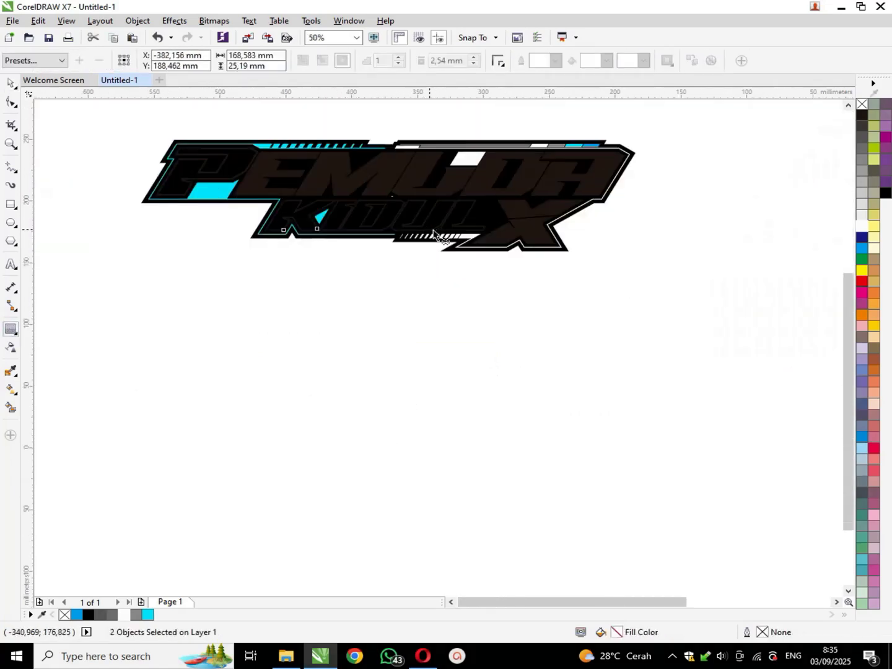
scroll(338, 209, "up", 1)
left_click(8, 85)
left_click(131, 330)
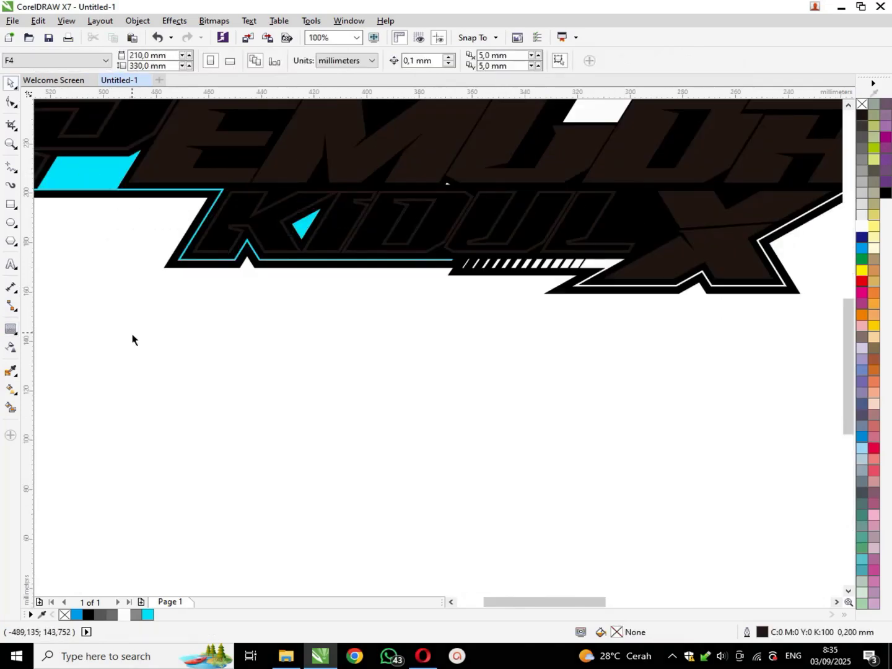
Step: Draw a horizontal rectangle about 158 × 5 mm across KIDUL's upper half and trim the black inner letters with it
left_click(11, 205)
left_click_drag(202, 192, 627, 215)
scroll(609, 198, "up", 1)
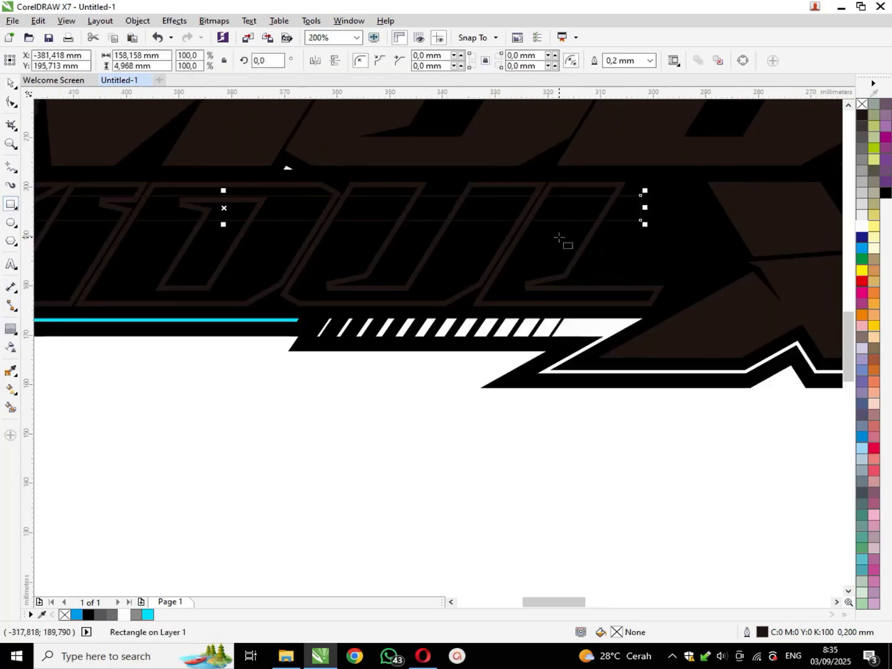
left_click(561, 240, "shift")
left_click(4, 85)
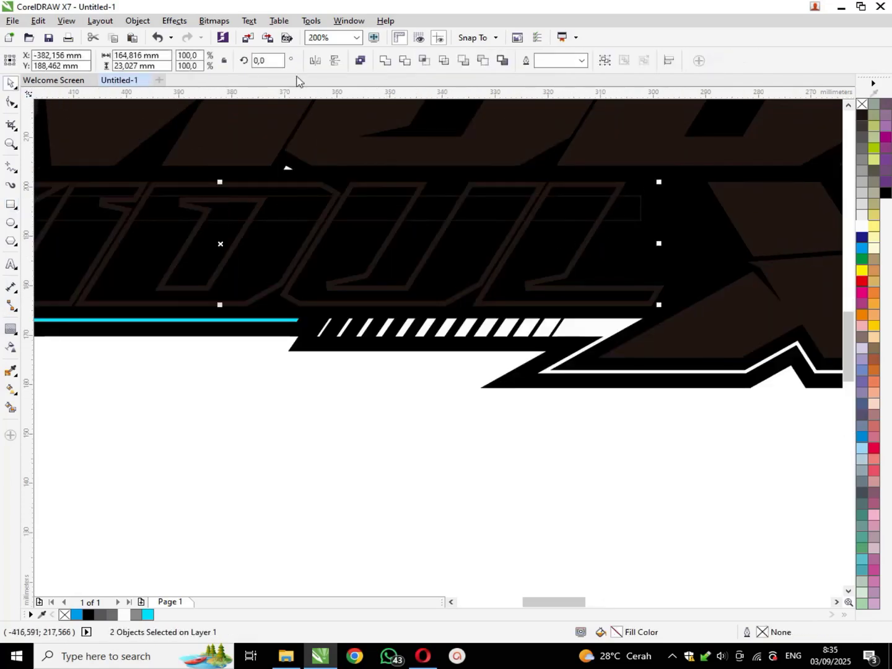
left_click(406, 63)
left_click(380, 372)
Step: Move the rectangle just below the cut band in KIDUL and reduce its height to about 2.5 mm
left_click(441, 197)
left_click_drag(433, 196, 433, 227)
mouse_move(226, 254)
left_mouse_down()
mouse_move(225, 230)
mouse_move(232, 239)
left_mouse_up()
scroll(264, 260, "up", 1)
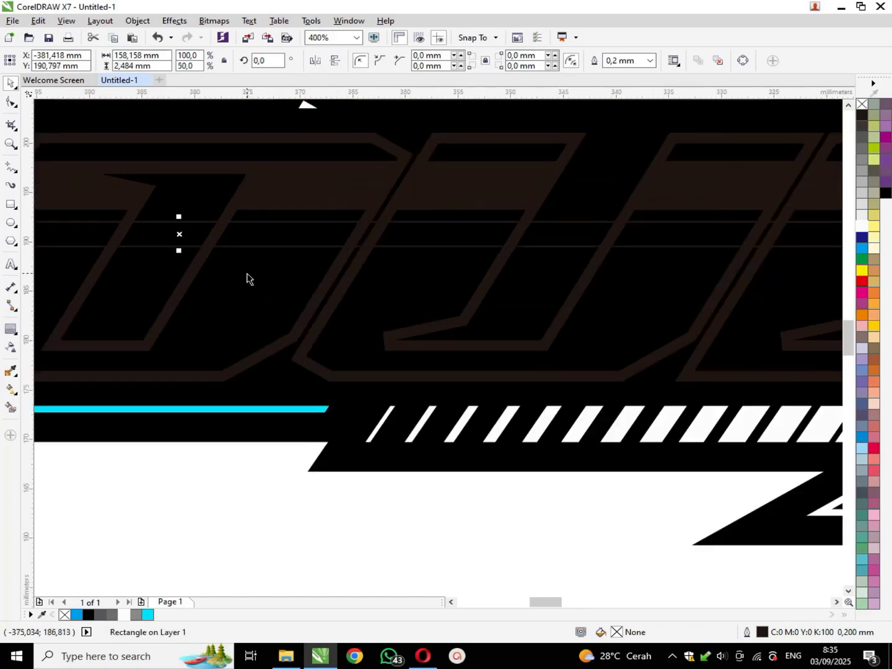
Step: Trim a second, thinner band out of KIDUL's black inner letters with the rectangle and remove the rectangle
left_click(248, 273, "shift")
left_click(406, 62)
left_click(385, 221)
key("Escape")
scroll(363, 459, "down", 2)
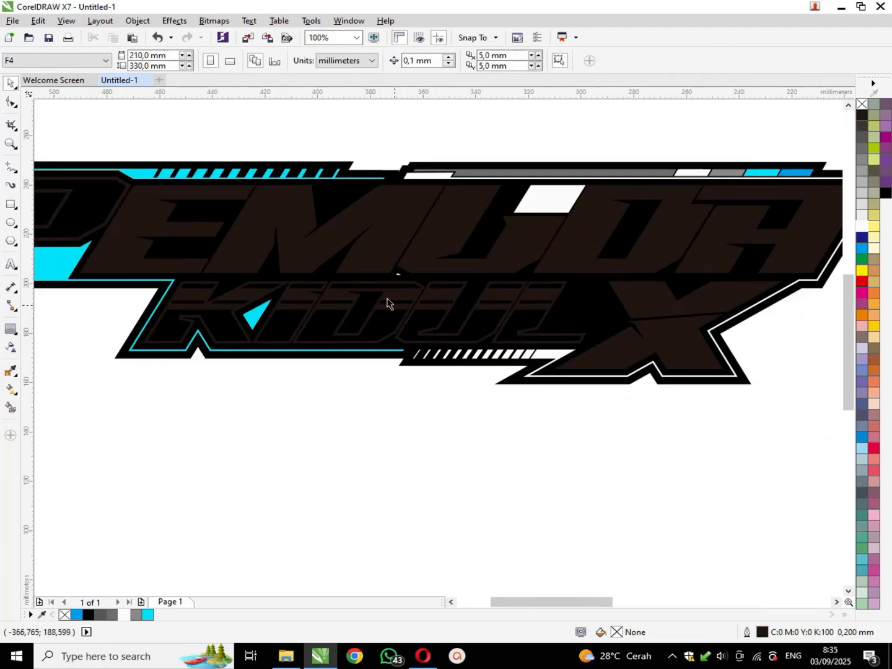
Step: Try to add an inner contour to the letter E of PEMUDA alone
scroll(391, 310, "down", 1)
scroll(279, 265, "up", 3)
left_click(360, 264)
scroll(361, 264, "down", 1)
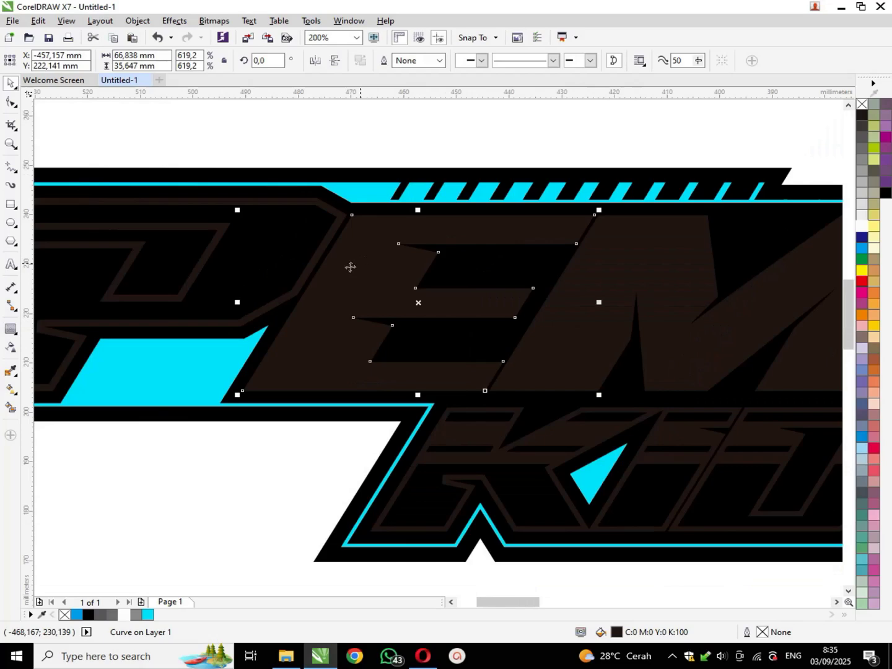
left_click(6, 325)
left_click_drag(361, 239, 372, 224)
scroll(367, 268, "down", 2)
key("ctrl+z")
Step: Group the letters E, M, U, D and A of PEMUDA
left_click(6, 85)
left_click(710, 267)
scroll(614, 282, "up", 1)
left_click(615, 281, "shift")
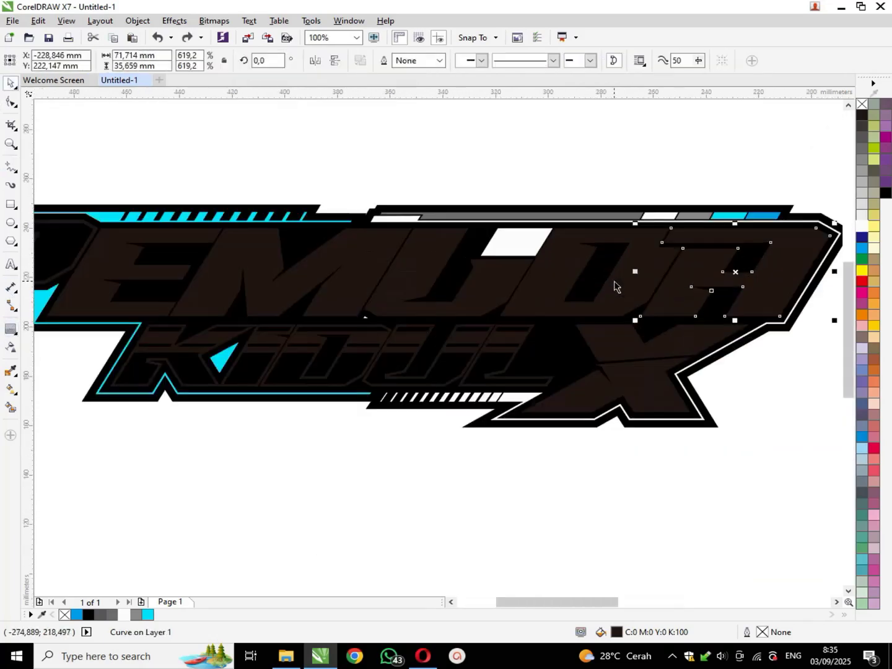
left_click(471, 282, "shift")
left_click(210, 253, "shift")
left_click(142, 241, "shift")
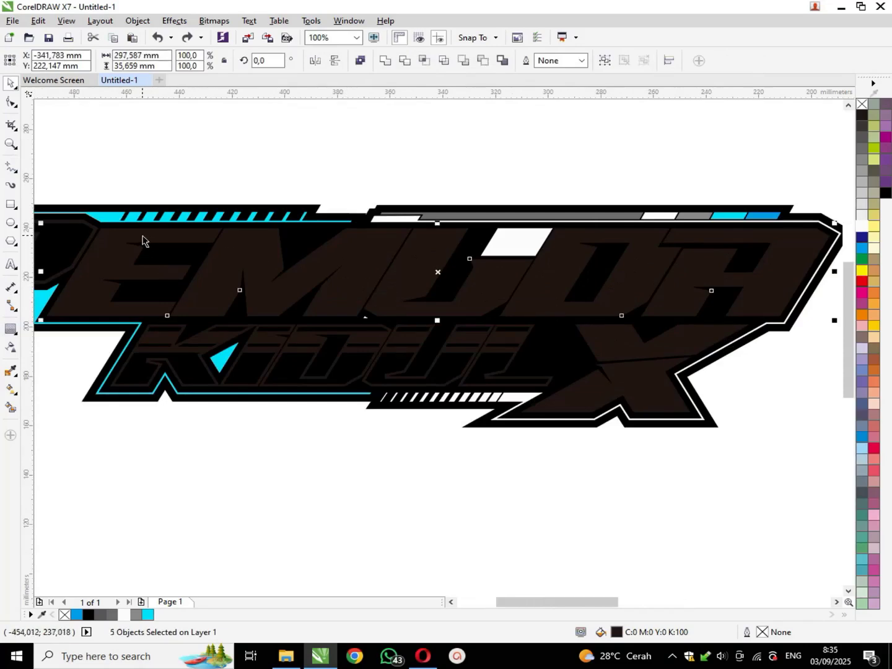
key("ctrl+g")
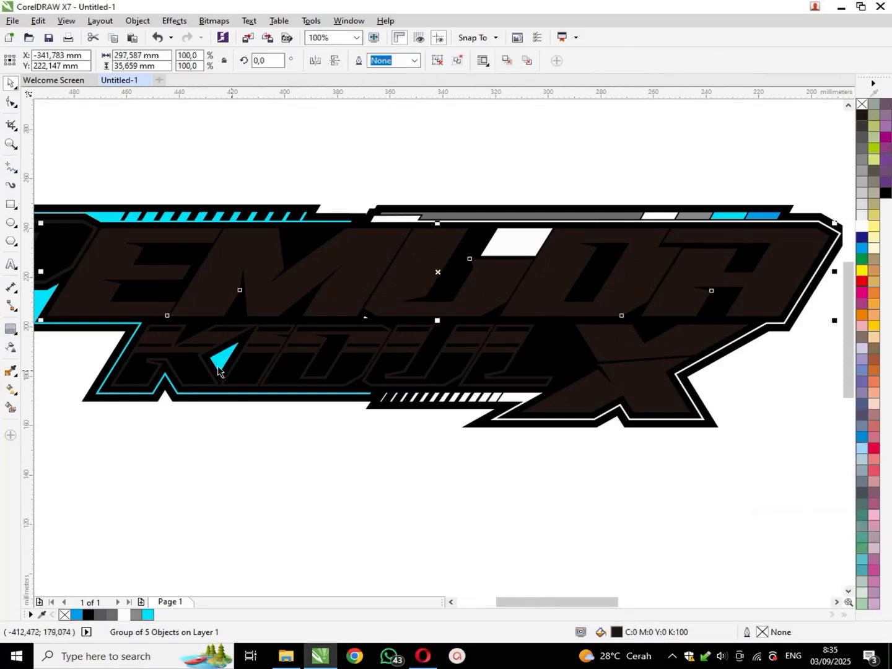
Step: Add a one-step black inner contour to the grouped EMUDA letters and break it apart
left_click(9, 329)
scroll(253, 254, "up", 1)
left_click_drag(253, 254, 314, 265)
key("ctrl+k")
scroll(315, 266, "up", 1)
scroll(343, 270, "down", 3)
left_click(12, 85)
left_click(143, 251)
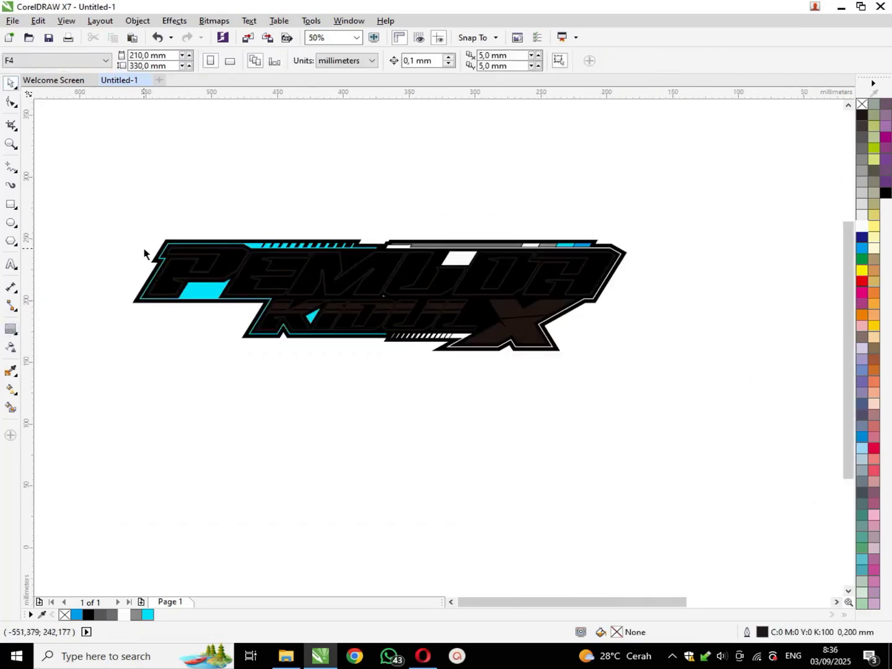
Step: Draw a rectangle about 312 × 41 mm covering the upper part of the EMUDA letters
scroll(145, 251, "up", 1)
left_click(10, 204)
left_click_drag(286, 193, 825, 290)
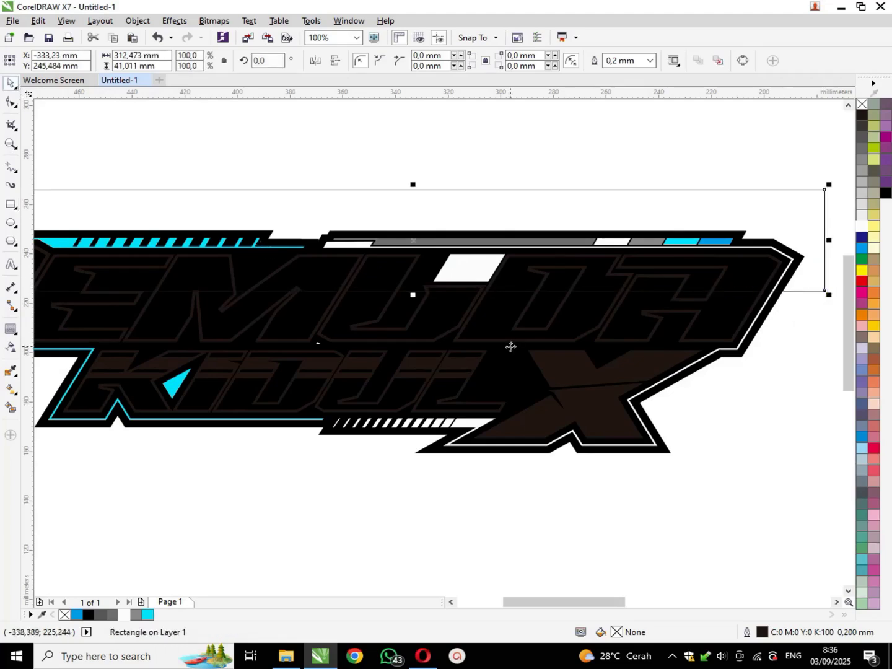
Step: Trim the EMUDA inner contour with the rectangle and delete the rectangle
left_click(713, 324, "shift")
left_click(409, 60)
left_click(456, 126)
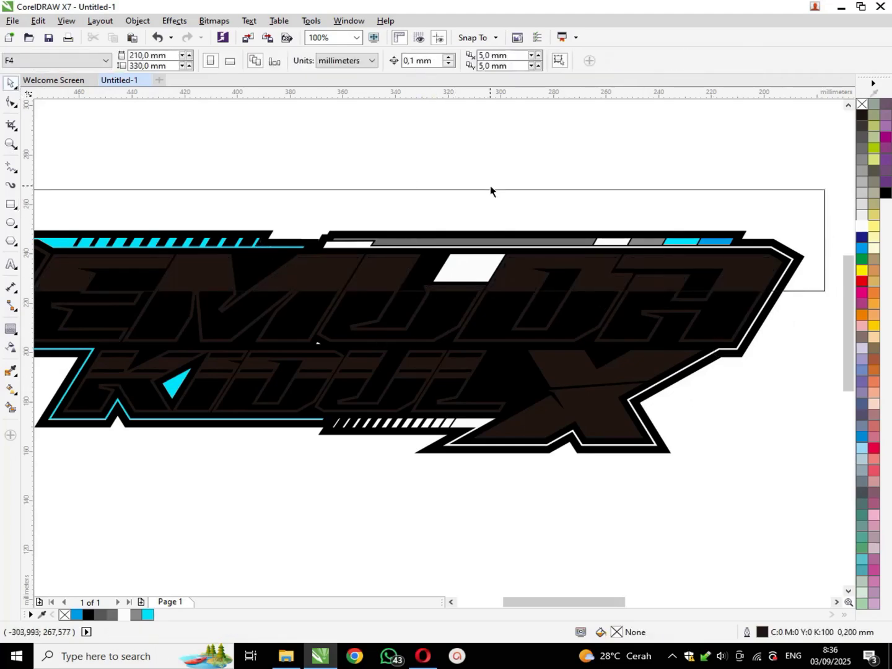
left_click(490, 189)
key("Delete")
scroll(581, 225, "down", 1)
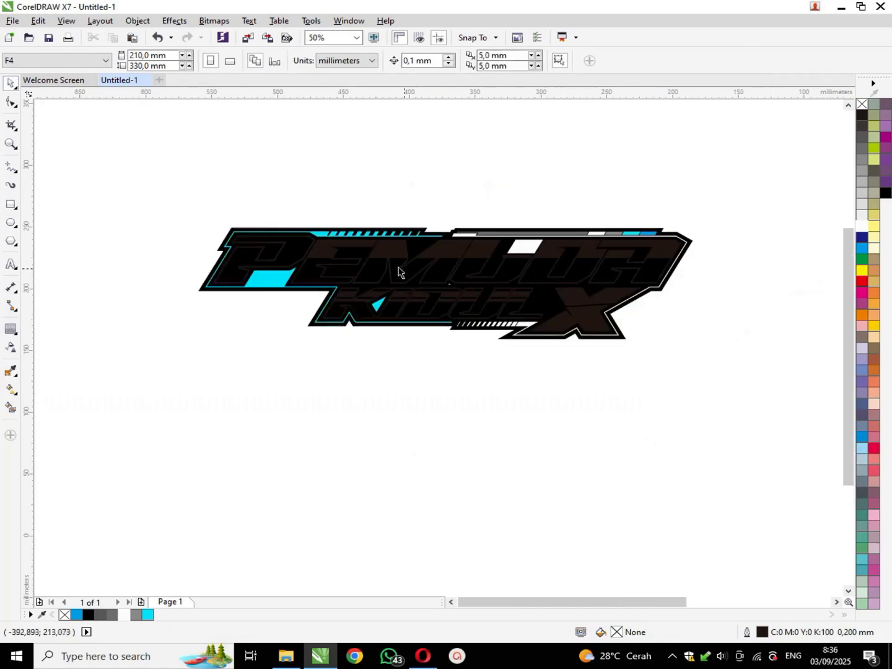
scroll(291, 259, "up", 2)
Step: Open Backup_of_MENTAHAN.cdr from the DESAIN folder and copy its lower swirl ornament into the Untitled-1 document
left_click(286, 657)
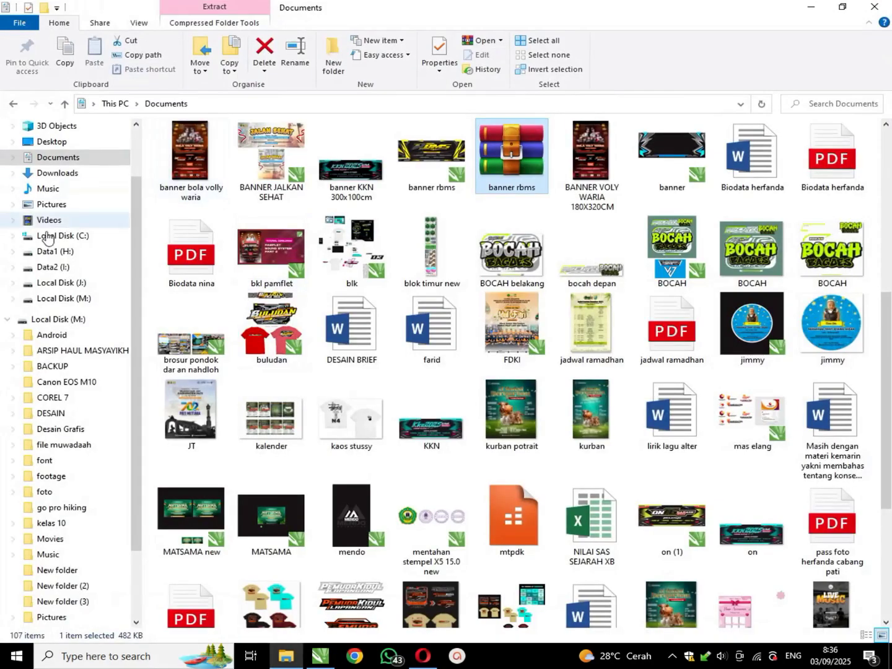
left_click(52, 413)
double_click(596, 162)
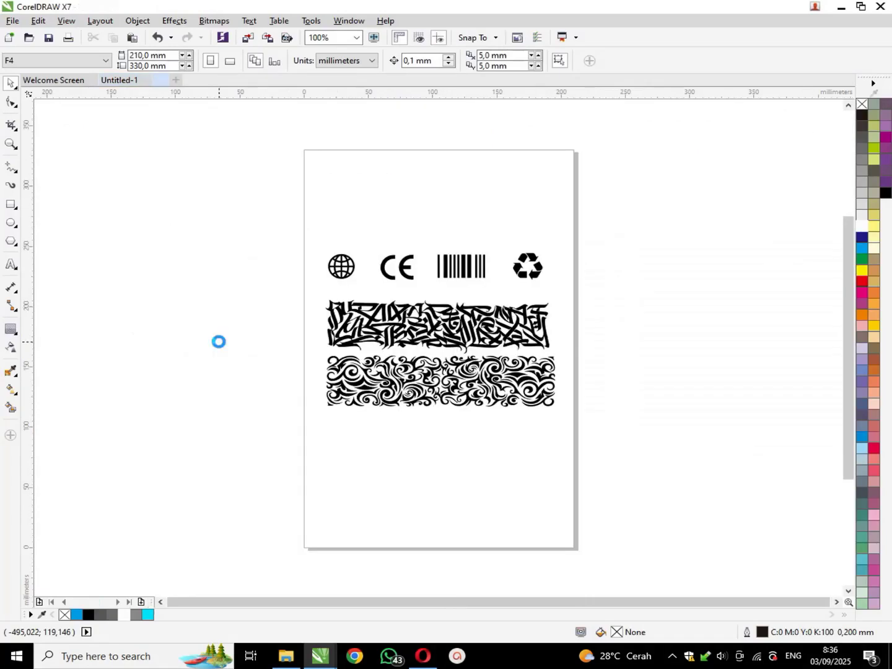
left_click(362, 382)
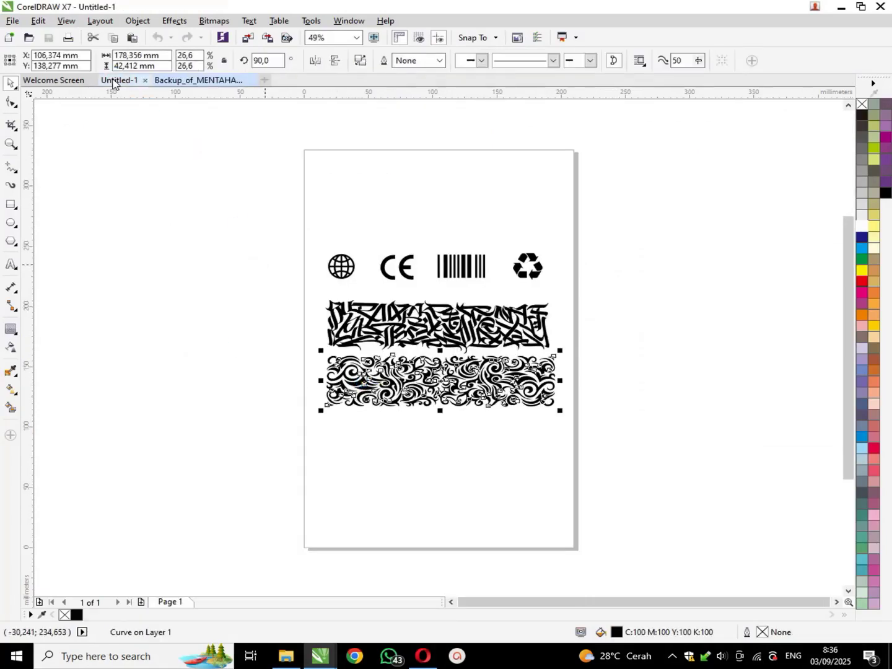
left_click(114, 81)
key("ctrl+v")
scroll(433, 249, "down", 2)
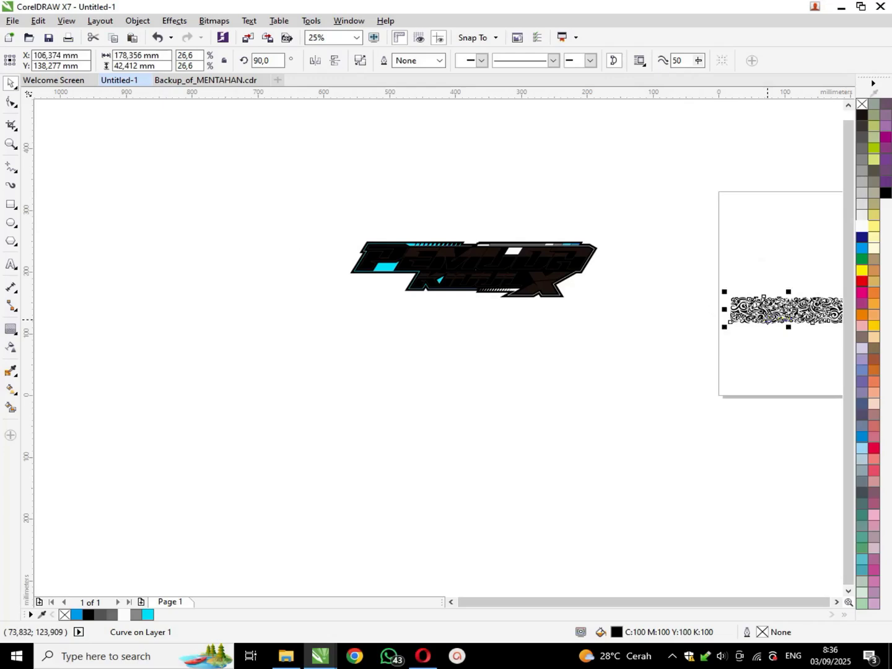
Step: Place the swirl ornament below the logo and fill it with 70% black
left_click_drag(767, 320, 335, 318)
scroll(334, 307, "up", 3)
left_click(593, 290)
left_click(593, 287)
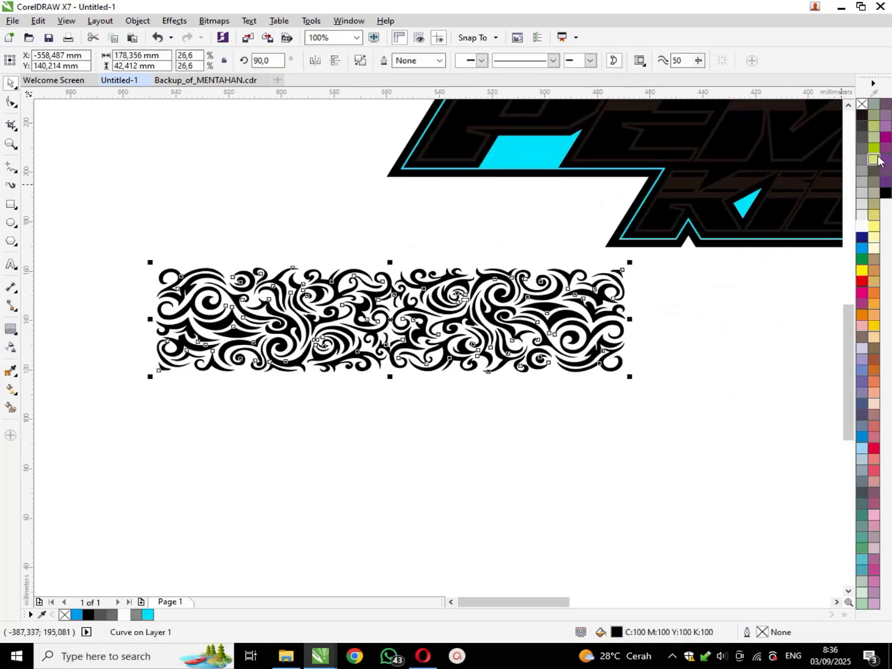
left_click(862, 147)
Step: Enlarge the swirl ornament to about 293 × 70 mm and lay it over the letter P
left_click_drag(630, 263, 782, 227)
scroll(555, 291, "down", 2)
scroll(538, 297, "up", 1)
left_click_drag(543, 298, 541, 203)
scroll(566, 181, "up", 2)
Step: Intersect the swirl ornament with the inner contour of the letter P and delete the original contour
left_click(706, 188, "shift")
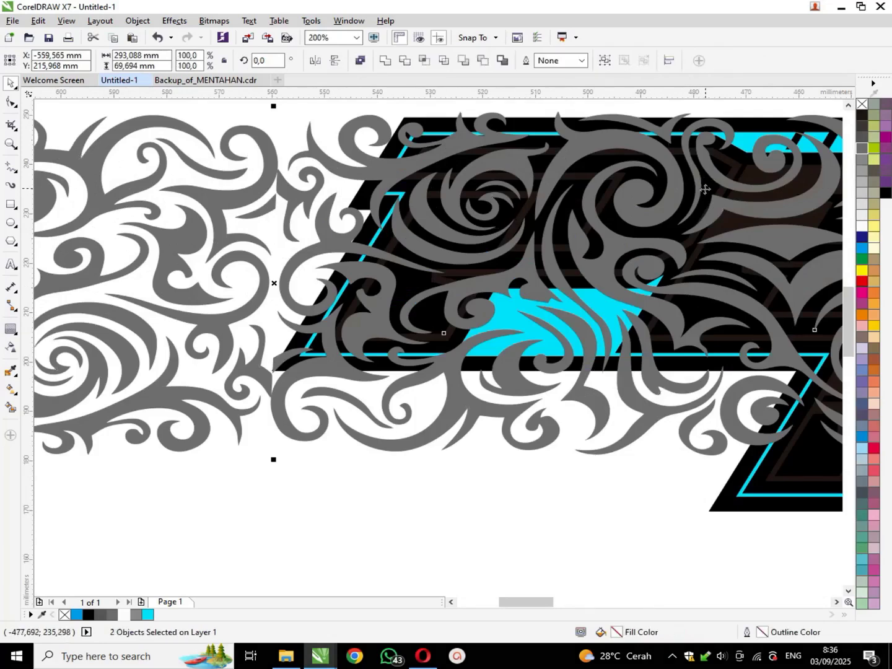
left_click(425, 59)
key("Escape")
scroll(460, 169, "up", 2)
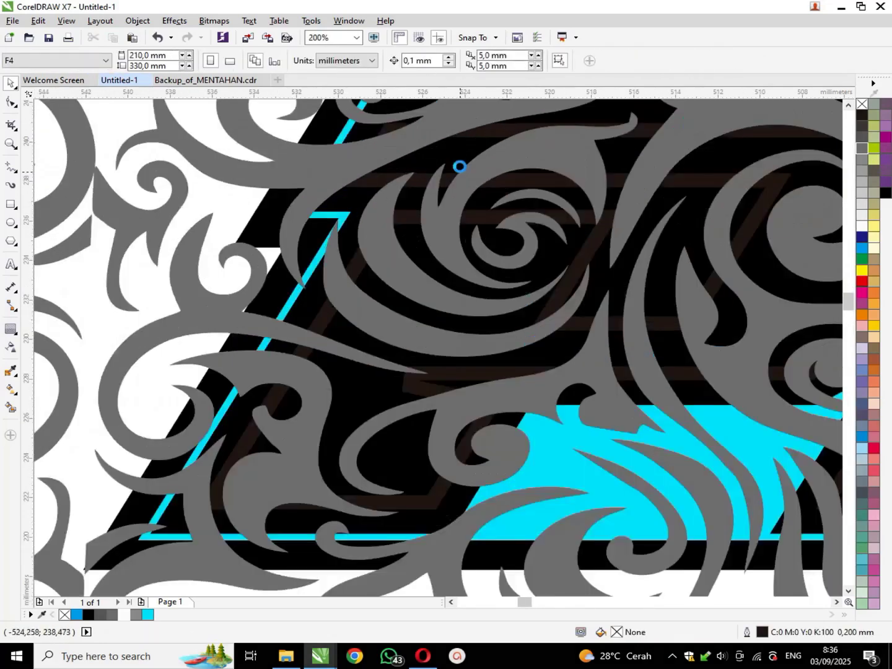
left_click(456, 153)
key("Delete")
Step: Move the swirl ornament from the P onto the EMUDA letters and shrink it to about 33 mm high
scroll(458, 226, "down", 3)
scroll(458, 221, "down", 1)
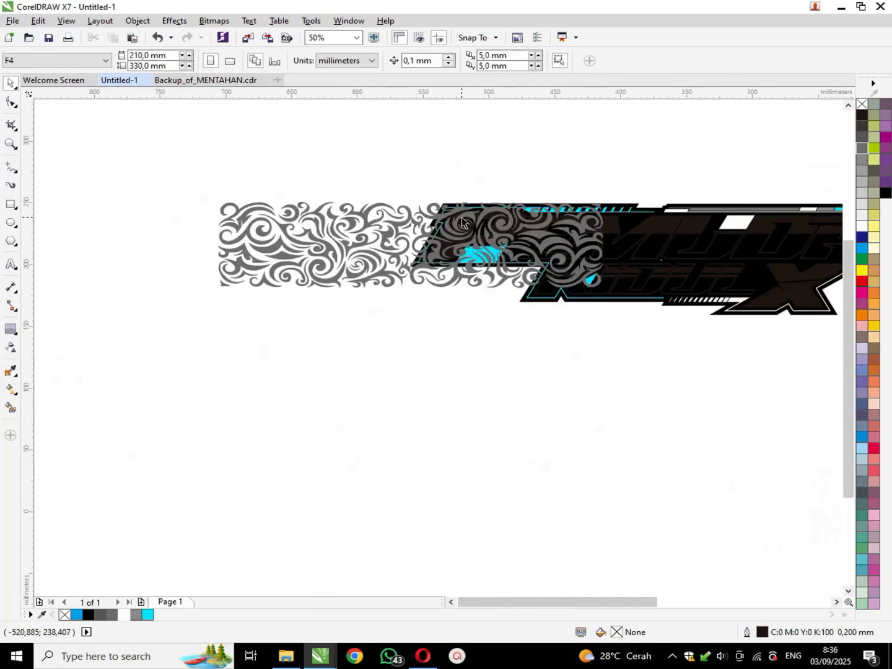
left_click_drag(459, 223, 496, 397)
scroll(508, 343, "down", 1)
scroll(697, 344, "up", 1)
left_click_drag(353, 423, 611, 278)
scroll(705, 260, "up", 3)
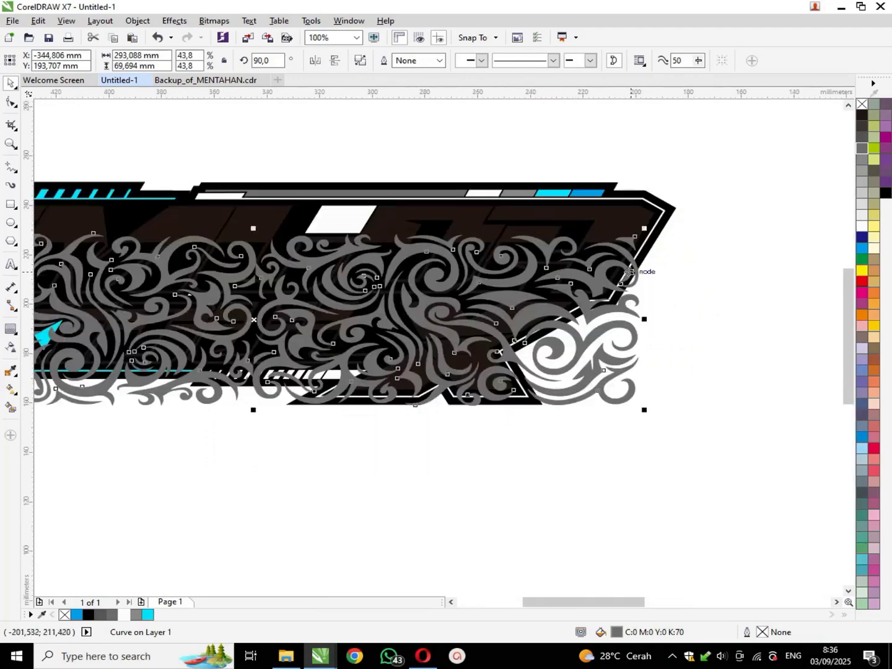
scroll(714, 381, "down", 2)
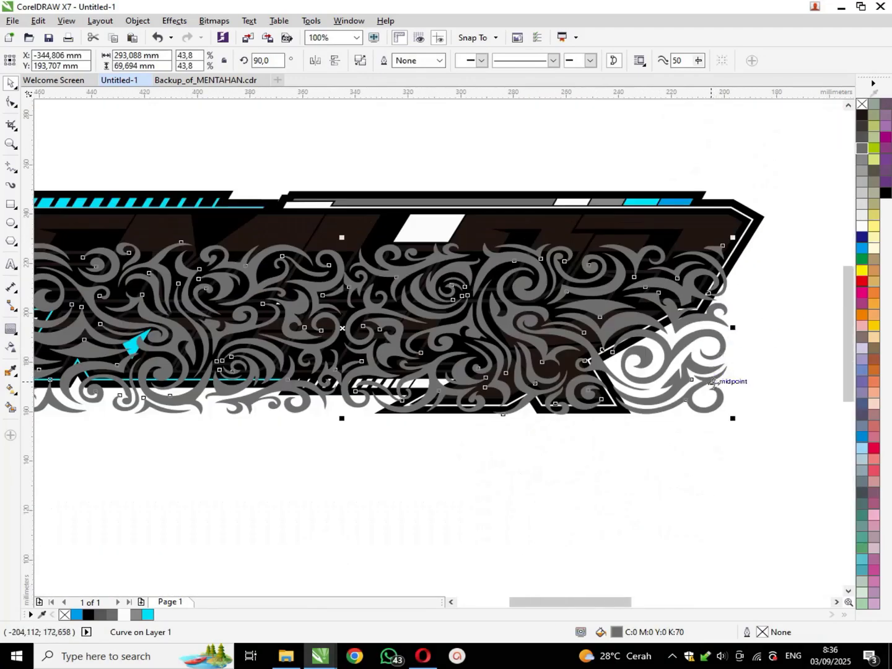
left_click_drag(734, 419, 329, 329)
Step: Duplicate the ornament end to end, weld both copies and enlarge the strip to about 294 × 35 mm across EMUDA
left_click_drag(303, 277, 667, 289)
left_click(719, 311)
scroll(311, 298, "up", 1)
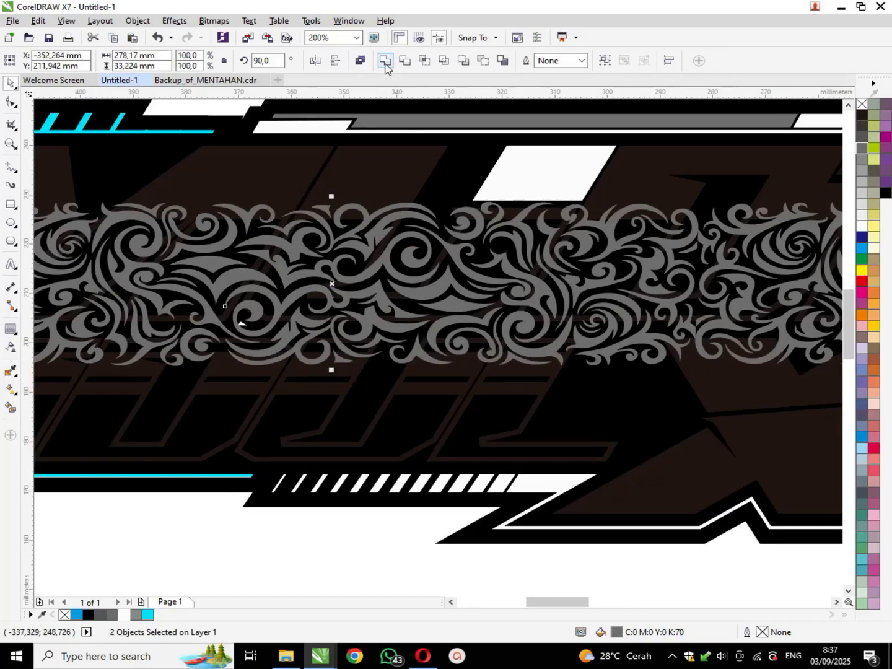
left_click(386, 60)
scroll(732, 305, "down", 1)
scroll(713, 270, "down", 1)
scroll(711, 270, "up", 1)
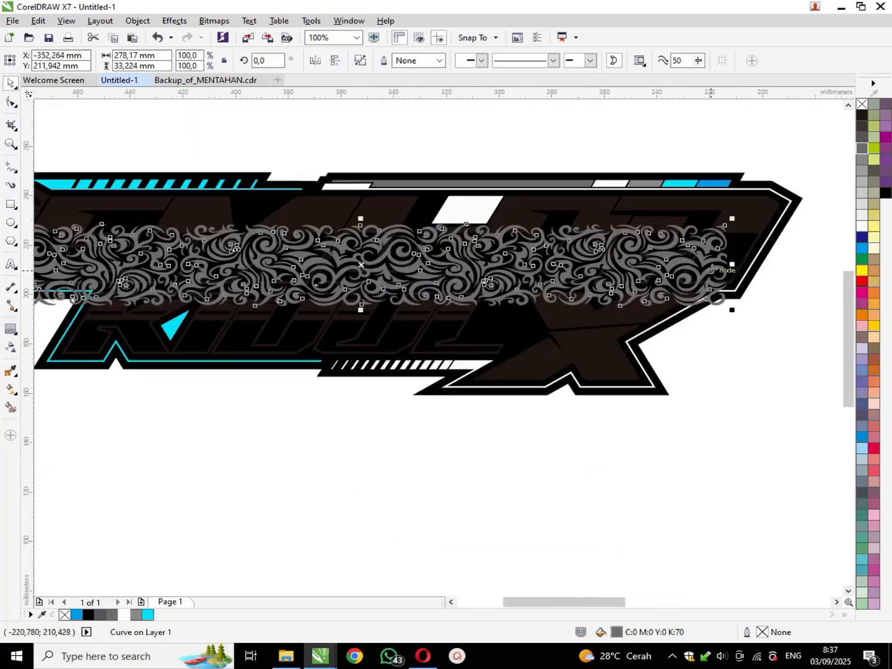
left_click_drag(733, 217, 772, 209)
Step: Intersect the ornament strip with the EMUDA contour, and delete the original contour and the leftover strip
scroll(646, 228, "up", 2)
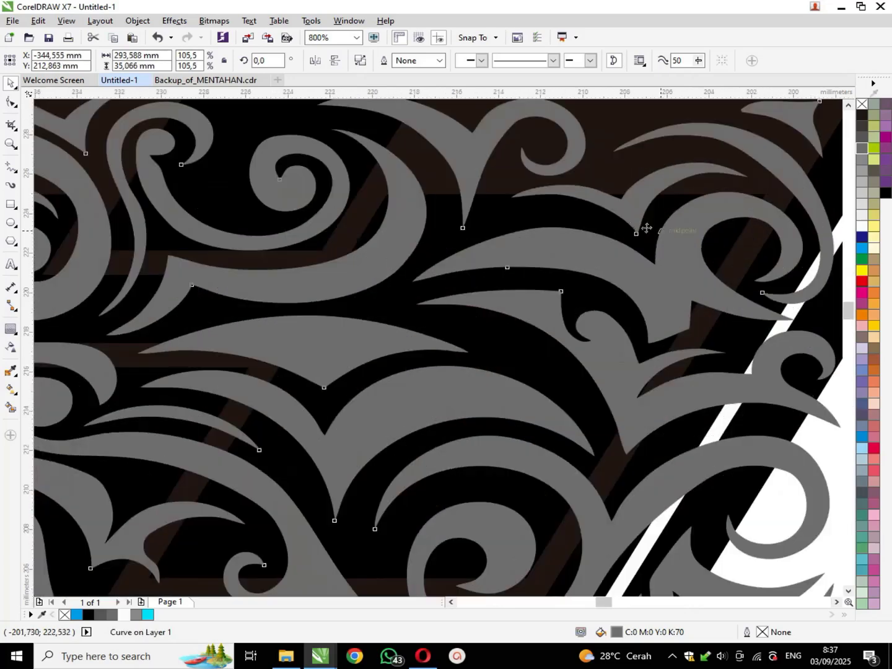
left_click(554, 214, "shift")
left_click(406, 61)
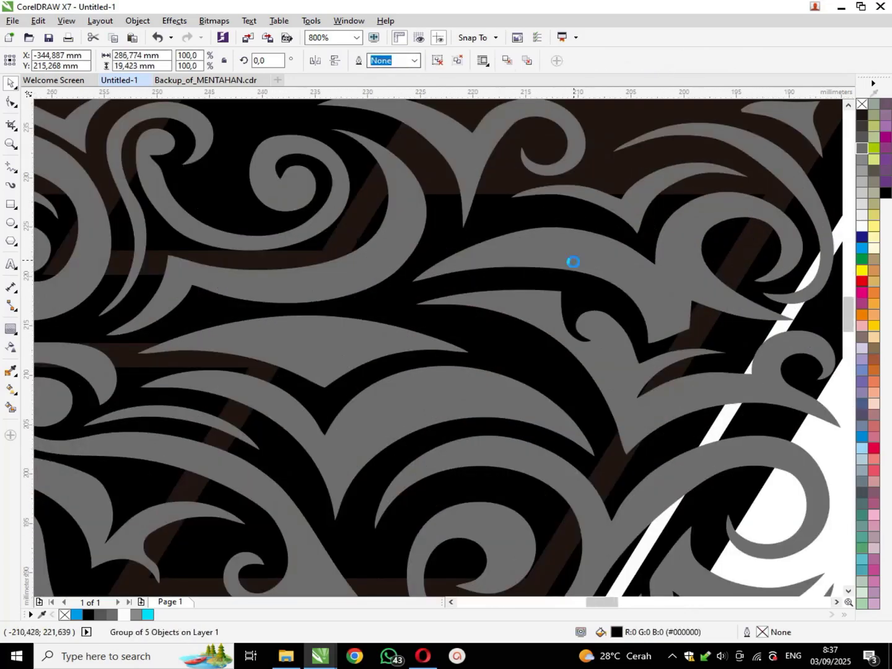
scroll(574, 256, "down", 1)
key("Delete")
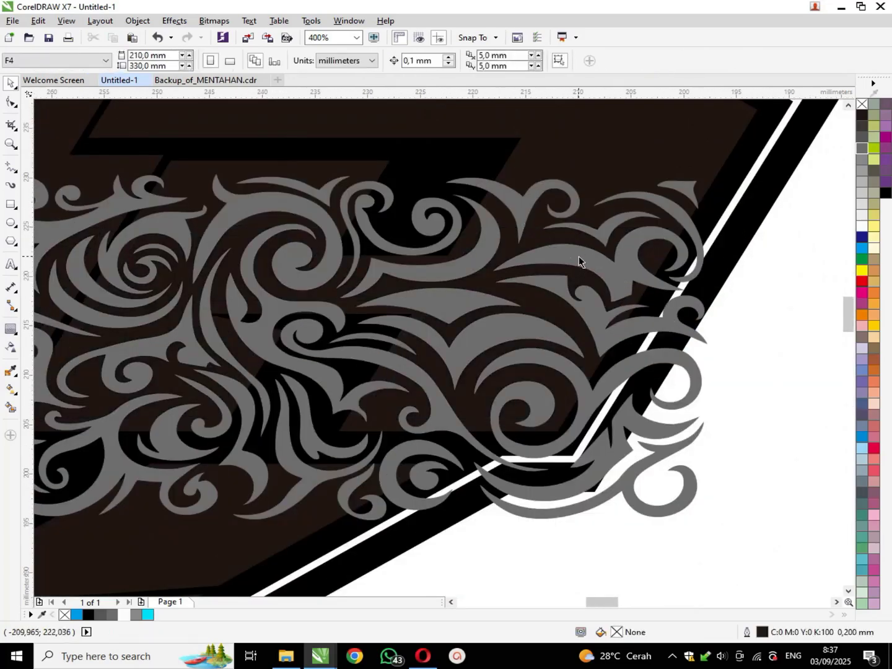
left_click(579, 258)
scroll(578, 260, "down", 2)
left_click_drag(578, 273, 608, 487)
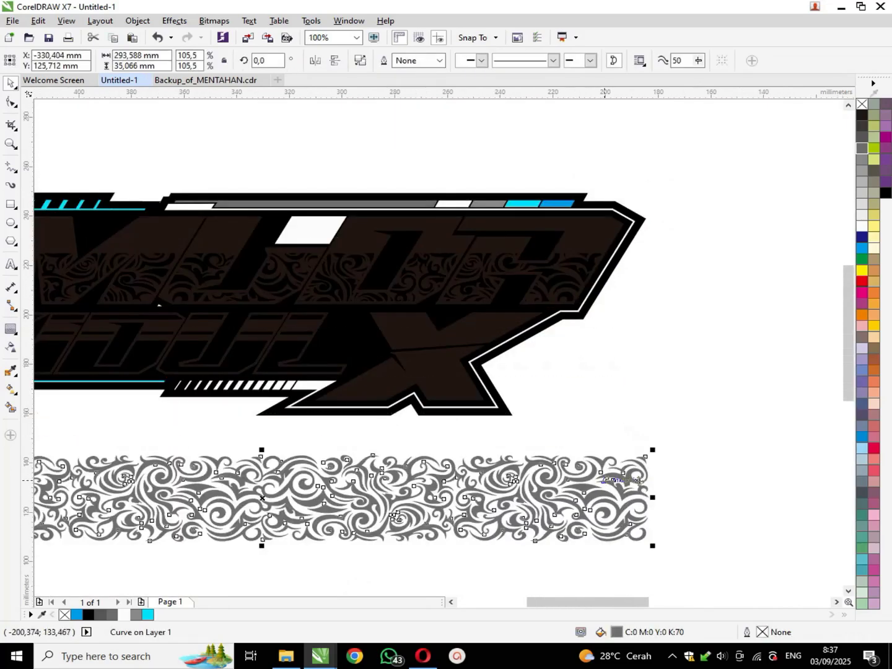
key("Delete")
Step: Fill the grouped EMUDA letters with cyan
scroll(598, 329, "down", 1)
scroll(598, 330, "up", 2)
left_click(548, 245)
scroll(550, 248, "down", 2)
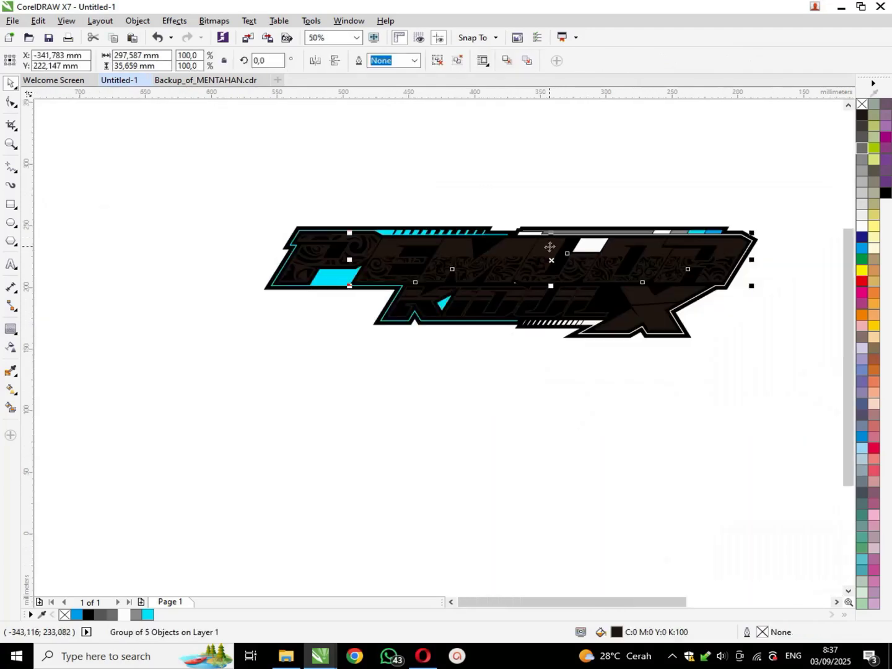
scroll(366, 296, "up", 1)
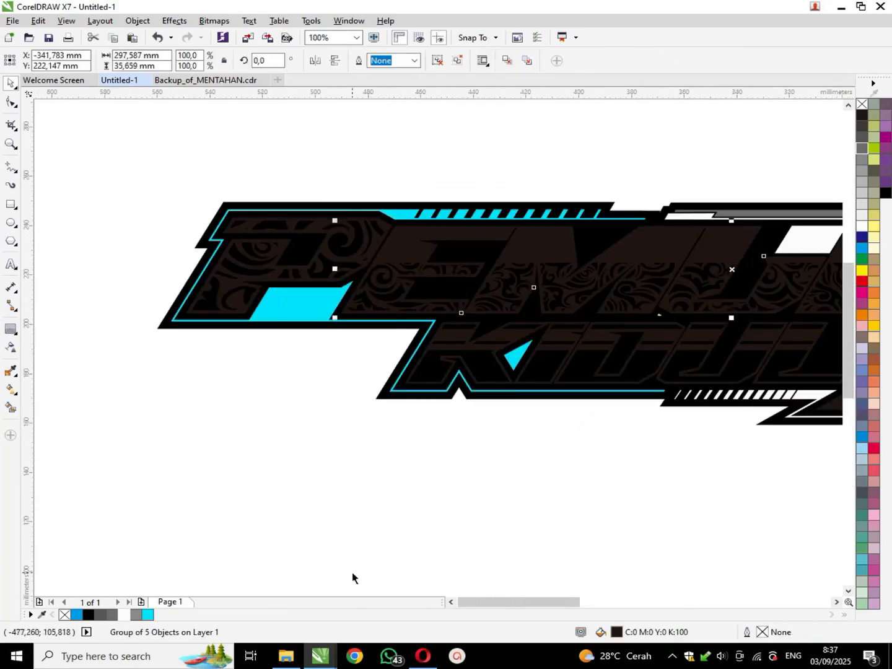
left_click(149, 615)
left_click(346, 511)
Step: Fill the swirl pattern inside the EMUDA letters with blue
scroll(428, 275, "up", 1)
left_click(384, 304)
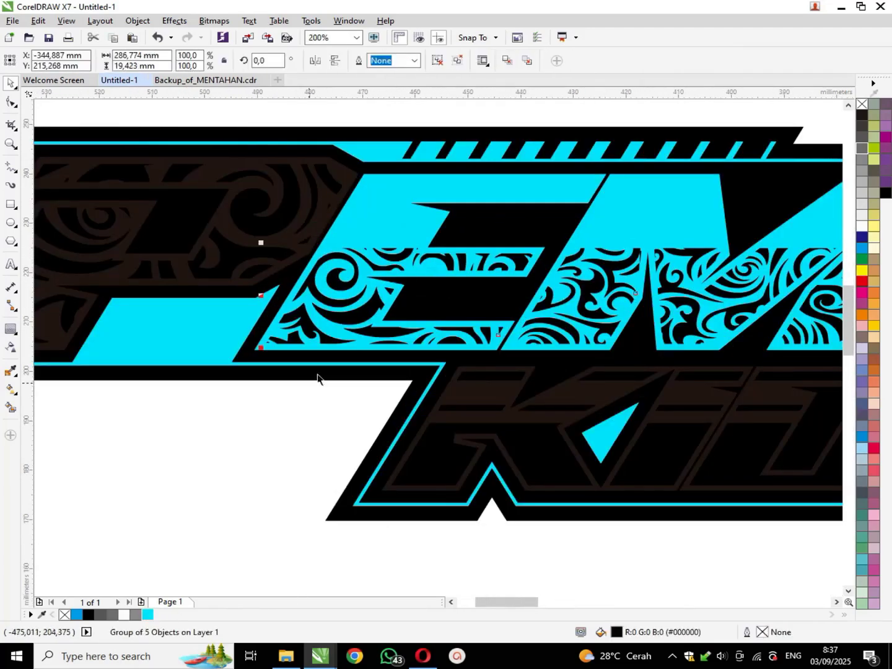
left_click(76, 615)
left_click(148, 546)
scroll(148, 546, "down", 2)
scroll(512, 268, "up", 2)
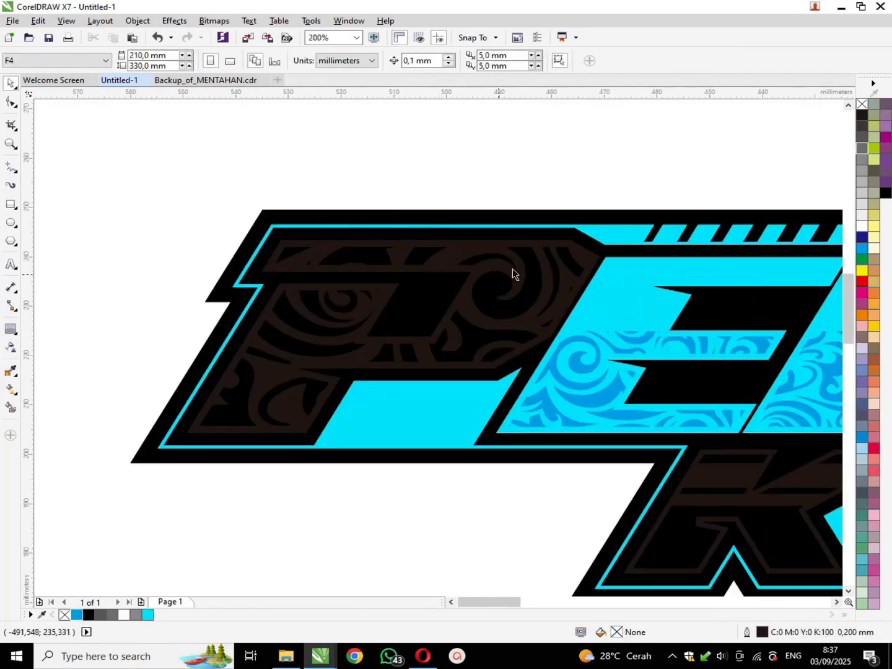
Step: Fill the letter P with white and its swirl pattern with 60% black
left_click(510, 244)
left_click(125, 615)
left_click(155, 558)
left_click(318, 336)
left_click(134, 615)
key("Escape")
scroll(295, 422, "down", 2)
scroll(653, 441, "up", 1)
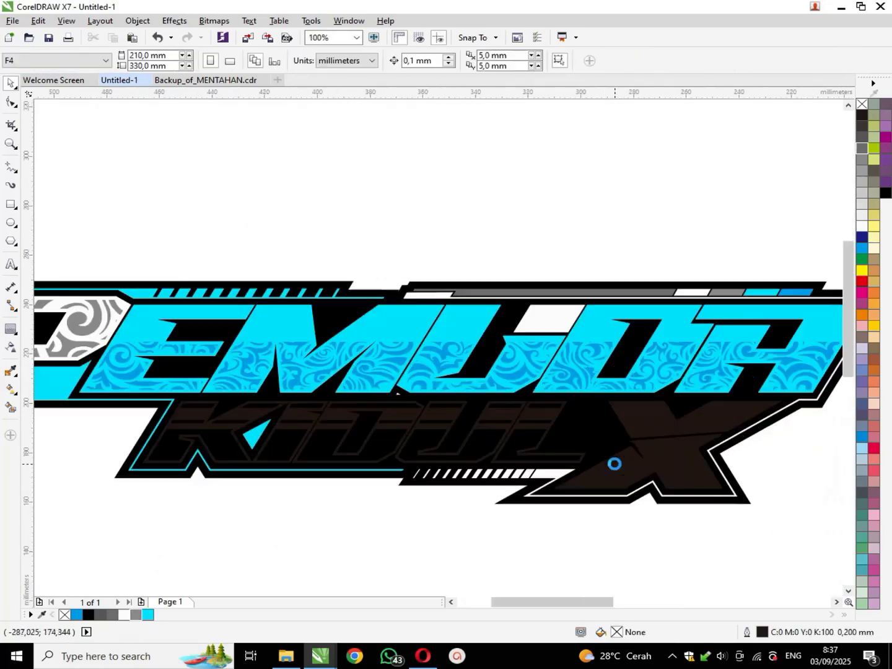
Step: Add a black inner contour to the white parallelogram above the U and break it apart
scroll(573, 331, "up", 1)
left_click(545, 307)
left_click(11, 329)
scroll(485, 329, "up", 1)
left_click_drag(564, 227, 557, 244)
scroll(572, 308, "down", 1)
key("ctrl+k")
left_click(11, 83)
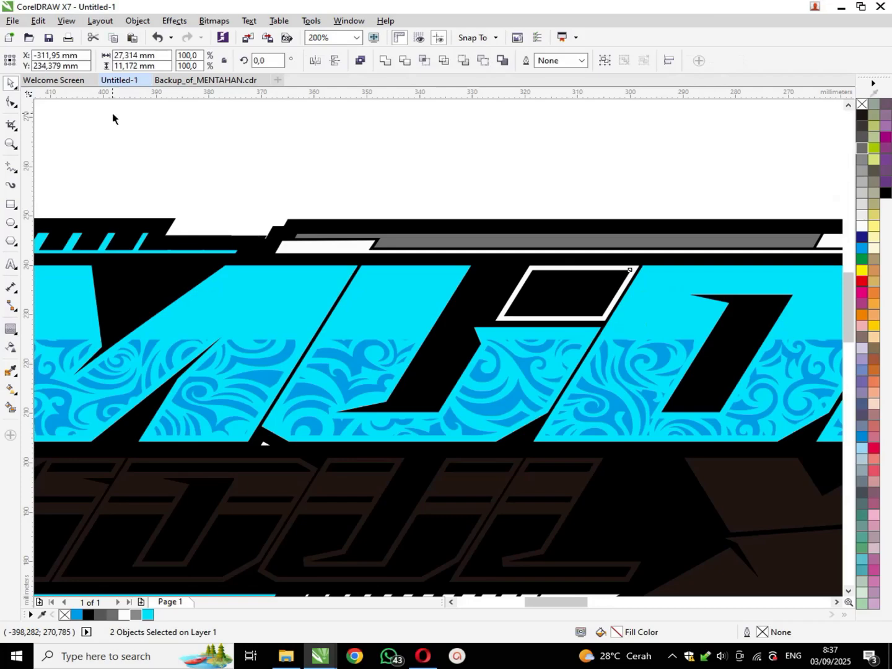
Step: Try a 60% black fill on the parallelogram frame and return it to white
left_click(114, 118)
left_click(614, 271)
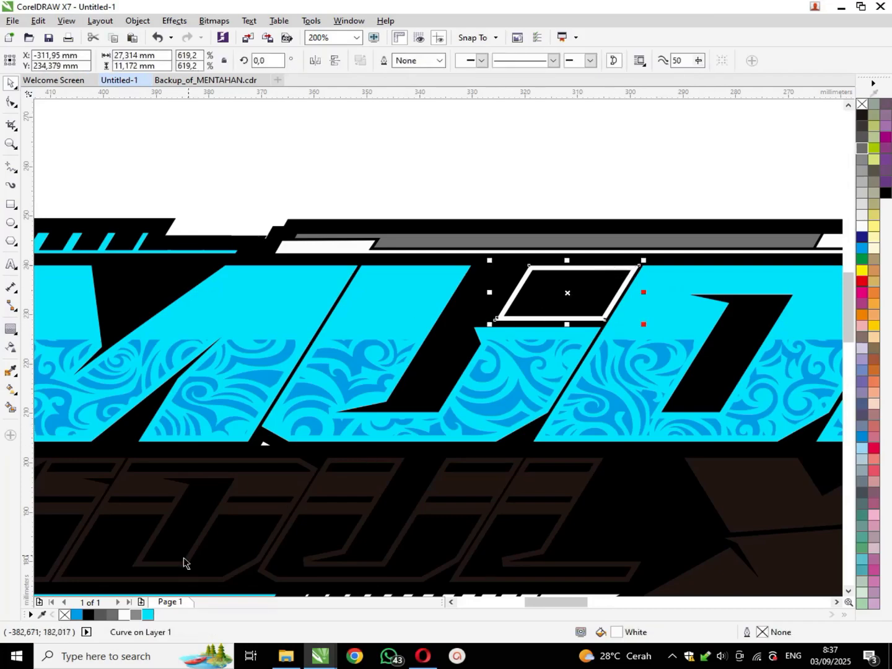
left_click(136, 615)
left_click(643, 176)
scroll(537, 294, "down", 1)
scroll(638, 279, "down", 1)
scroll(647, 260, "up", 3)
left_click(656, 251)
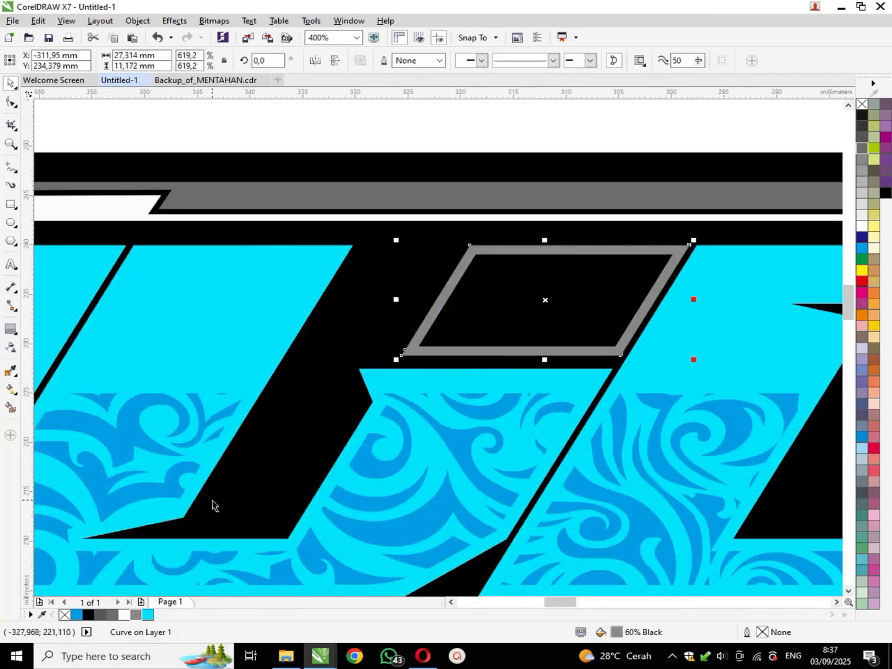
left_click(120, 616)
left_click(519, 175)
Step: Fill the KIDUL letters with white and their inner band-cut shapes with 60% black
scroll(614, 259, "down", 1)
scroll(299, 384, "down", 1)
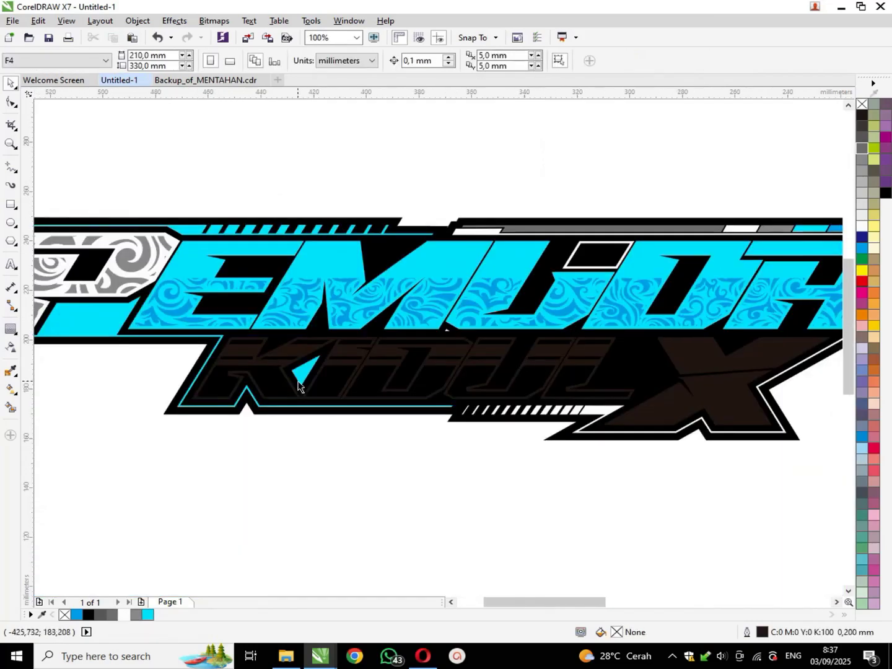
scroll(279, 372, "up", 2)
left_click(350, 319)
left_click(136, 616)
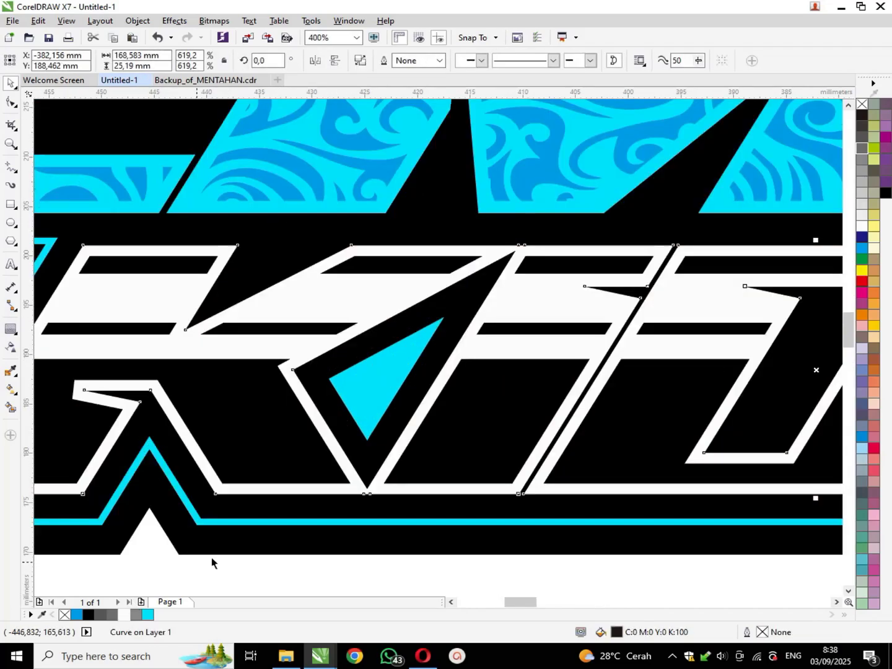
scroll(214, 564, "down", 2)
scroll(425, 347, "up", 1)
left_click(136, 615)
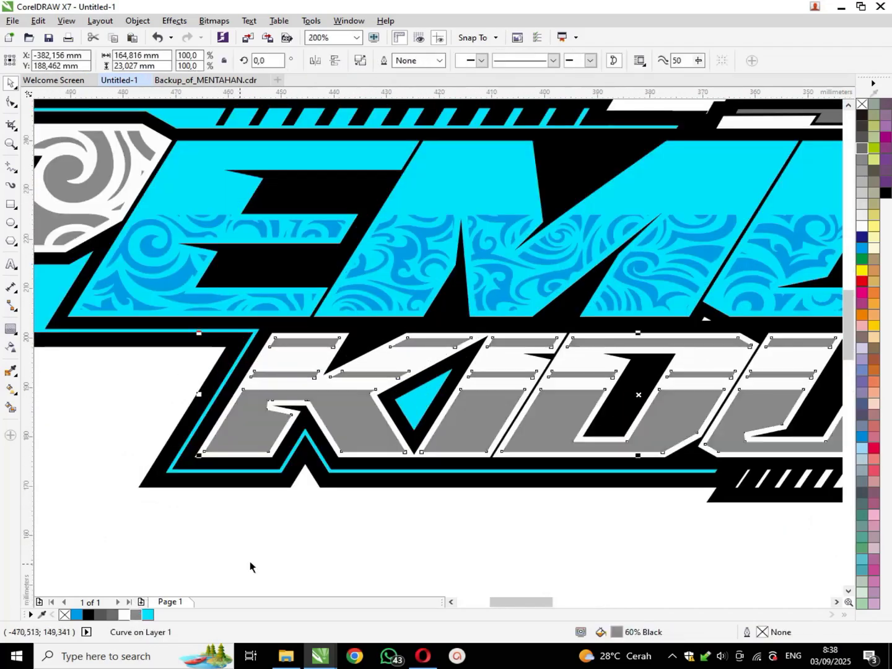
left_click(249, 530)
Step: Fill the upper part of the X with white and its lower part with cyan
scroll(249, 530, "down", 2)
scroll(639, 405, "up", 1)
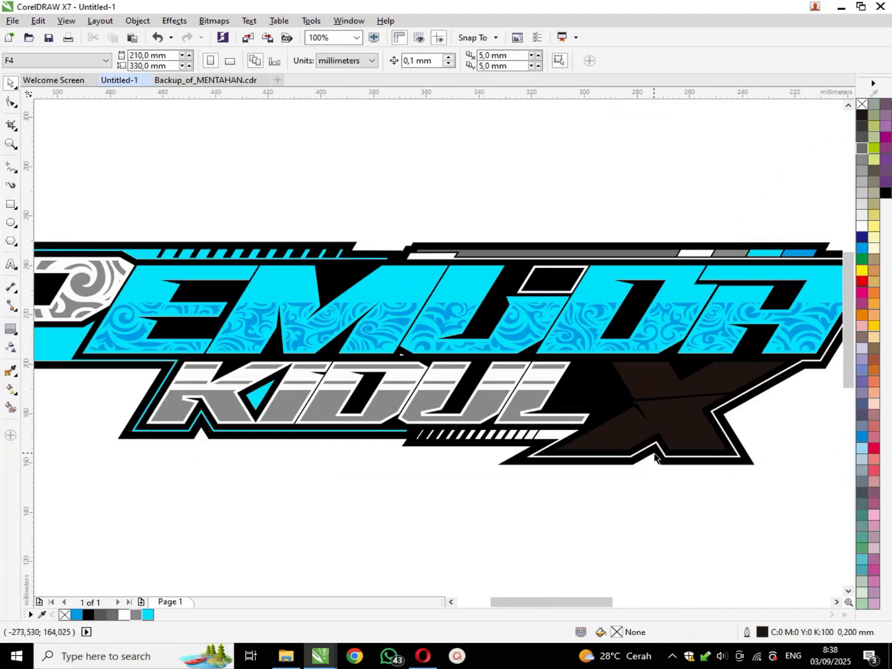
left_click(655, 413)
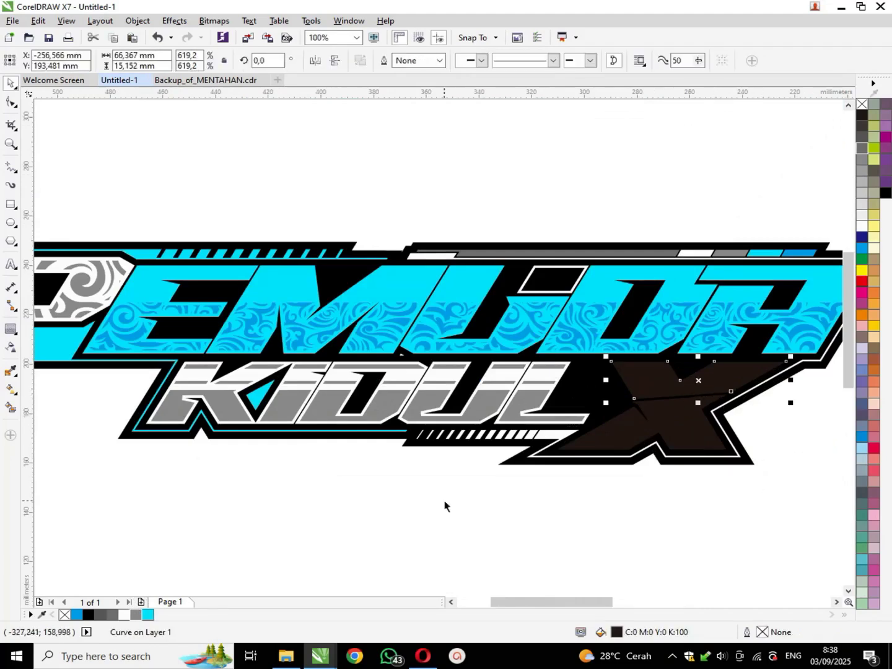
left_click(126, 615)
left_click(656, 485)
left_click(673, 429)
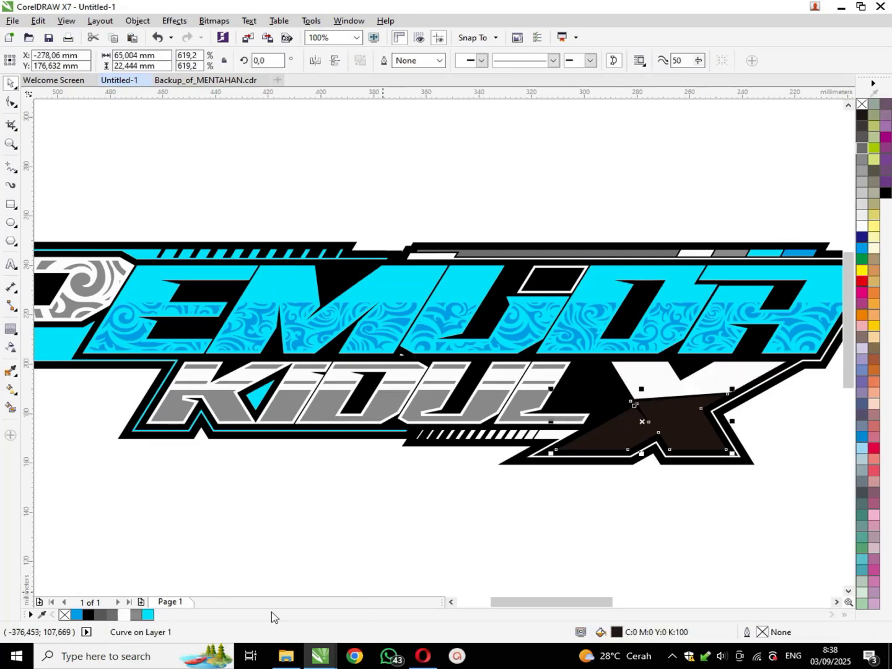
left_click(148, 614)
left_click(404, 532)
Step: Add a one-step black inner contour with a 1,445 mm offset to the upper part of the X
scroll(713, 374, "up", 2)
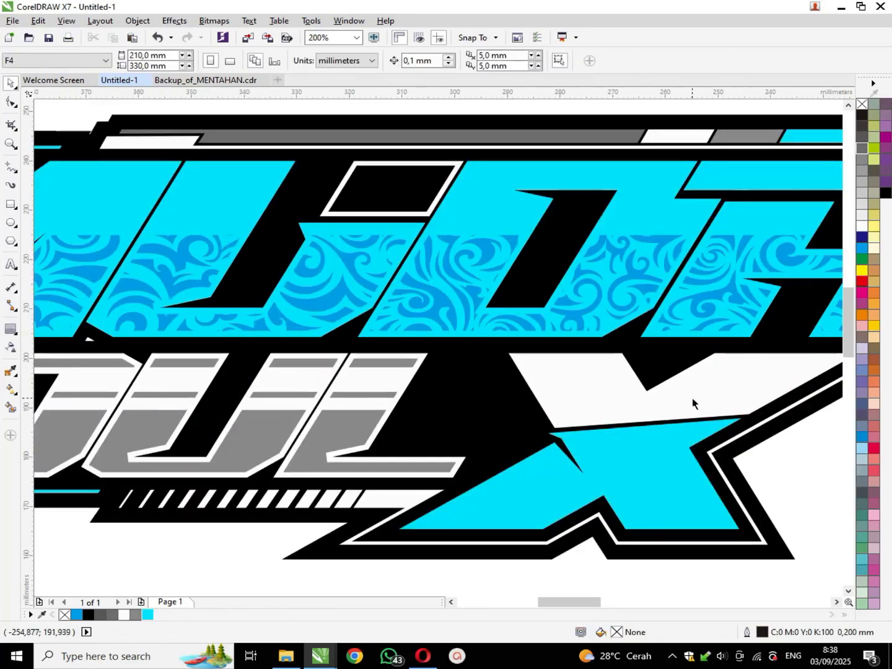
left_click(710, 386)
left_click(11, 329)
left_click_drag(683, 356, 550, 362)
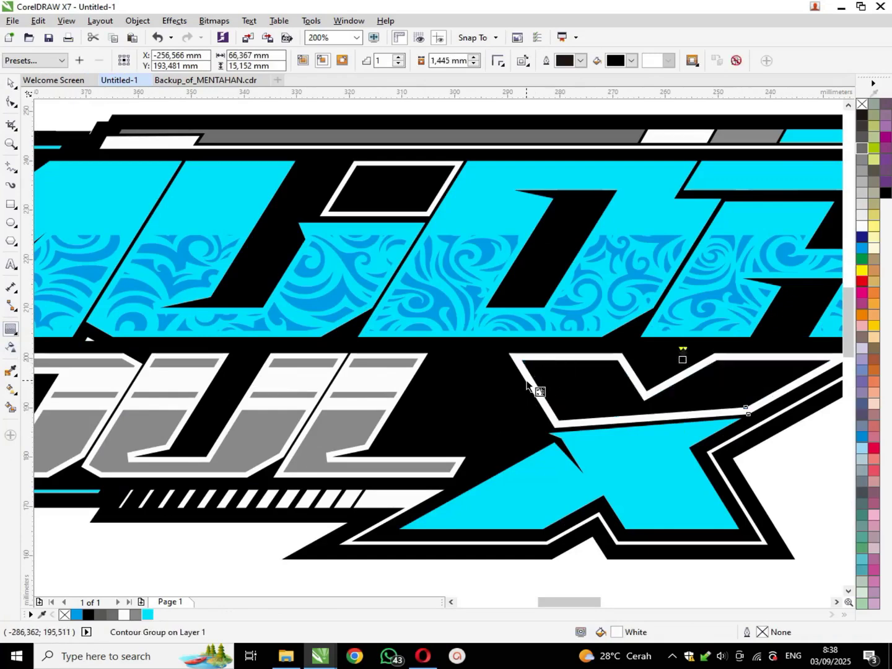
left_click(11, 83)
Step: Group all the objects of the PEMUDA KIDUL X logo
scroll(450, 282, "down", 2)
left_click(560, 413)
left_click_drag(111, 207, 613, 434)
left_click_drag(77, 215, 639, 391)
key("ctrl+g")
left_click(694, 449)
scroll(538, 288, "up", 1)
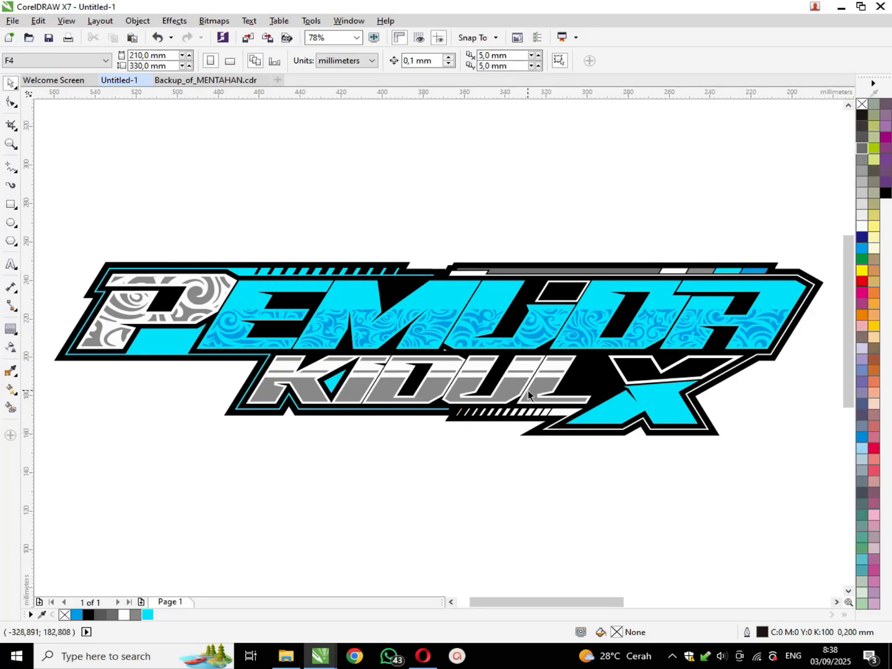
Step: Copy the black swirl pattern from Backup_of_MENTAHAN.cdr and paste it into Untitled-1
scroll(528, 395, "down", 2)
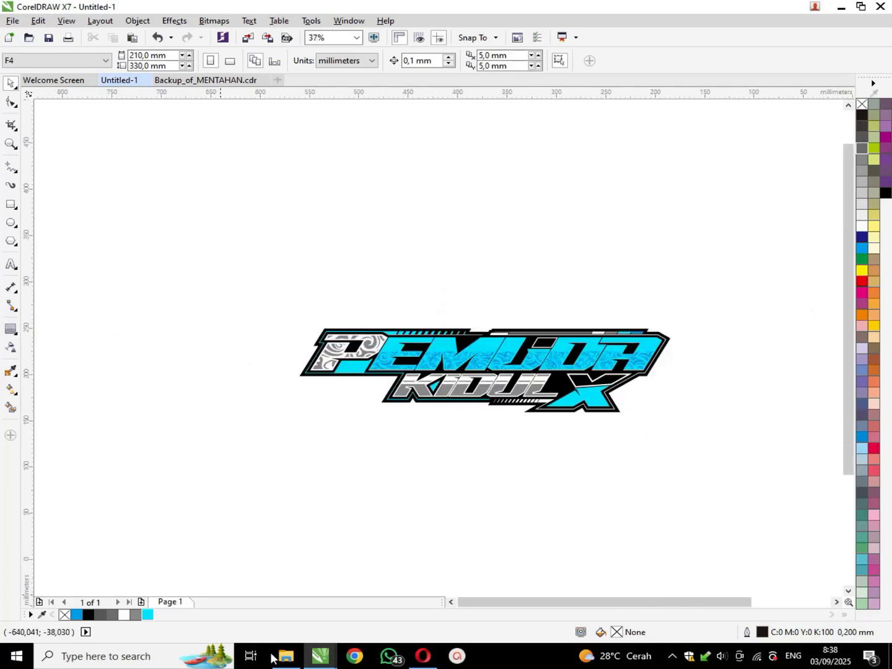
left_click(208, 80)
left_click(123, 82)
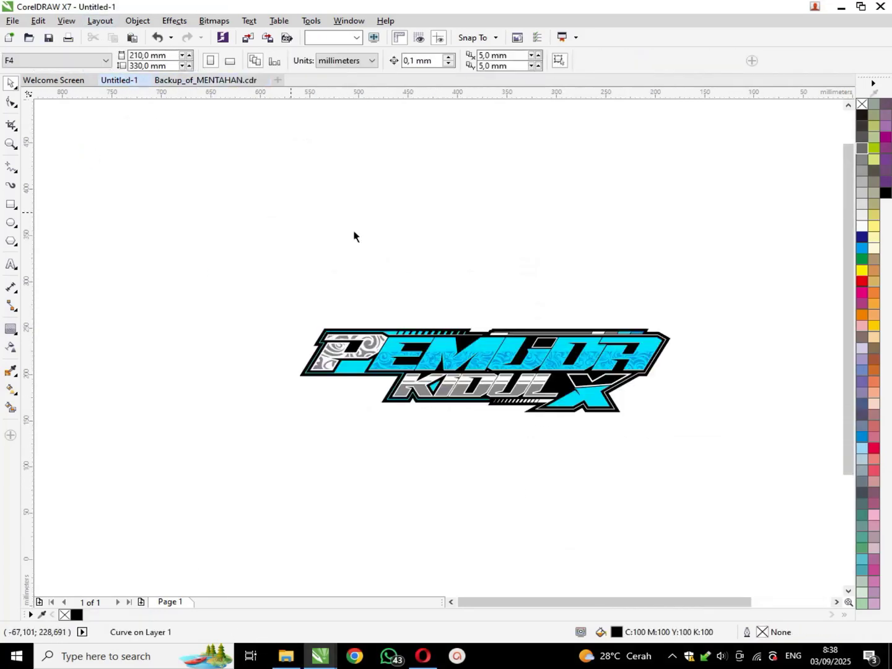
key("ctrl+v")
scroll(382, 242, "down", 2)
scroll(539, 248, "up", 2)
Step: Duplicate the swirl pattern end to end and weld both pieces into one strip about 354 mm long
left_click_drag(538, 248, 708, 252)
left_click(754, 274)
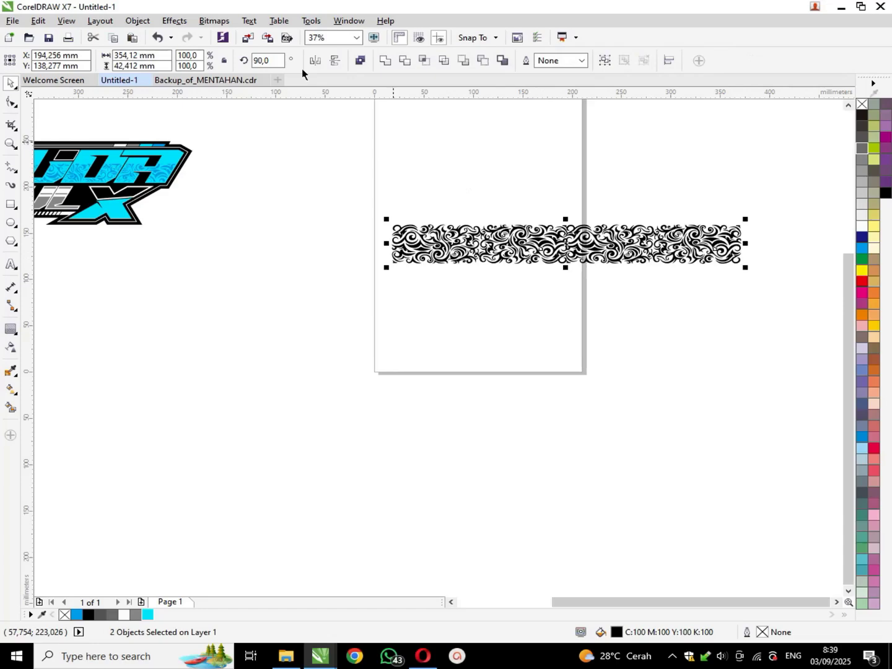
left_click(384, 61)
Step: Move the swirl strip to the logo and stretch it to about 526 × 82 mm
scroll(577, 234, "down", 1)
left_click_drag(577, 234, 225, 322)
scroll(241, 268, "up", 1)
left_click(357, 311)
left_click(279, 272)
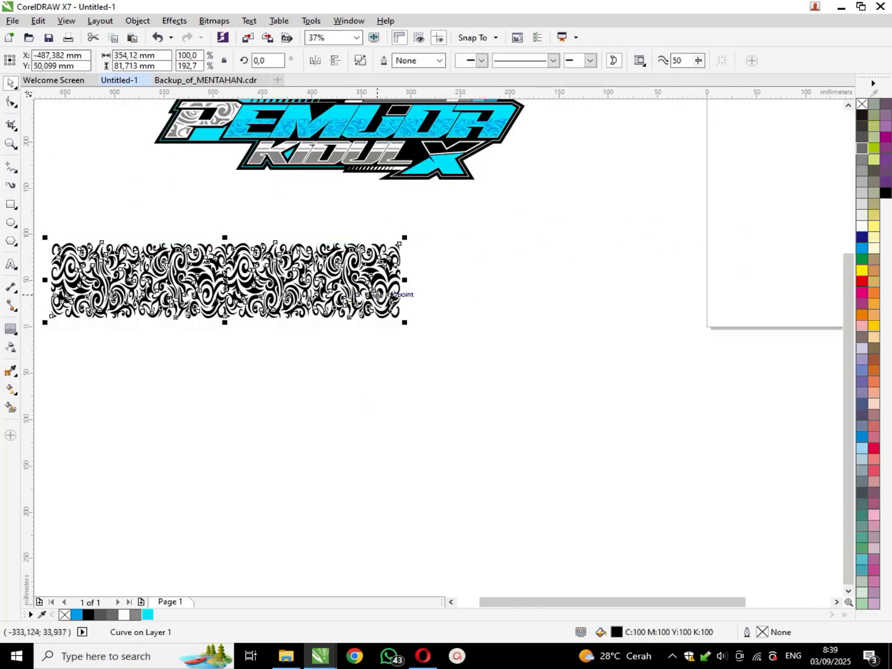
left_click_drag(406, 280, 604, 215)
scroll(553, 301, "down", 2)
scroll(535, 212, "up", 2)
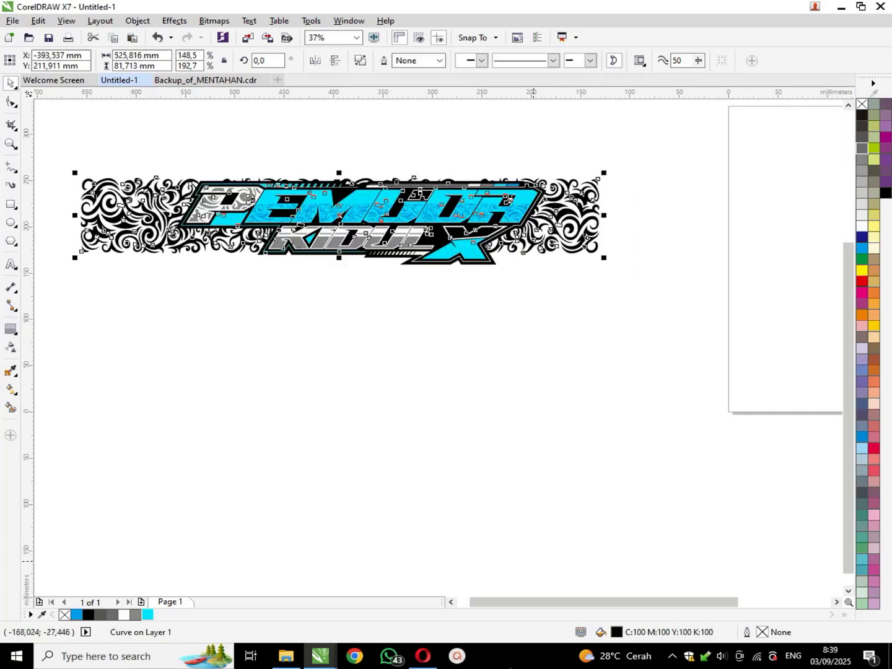
Step: Move the swirl strip below the logo and align their centers horizontally
left_click_drag(458, 298, 574, 400)
left_click(156, 185)
left_click(185, 182)
left_click(410, 380)
left_click(411, 379)
left_click(421, 214, "shift")
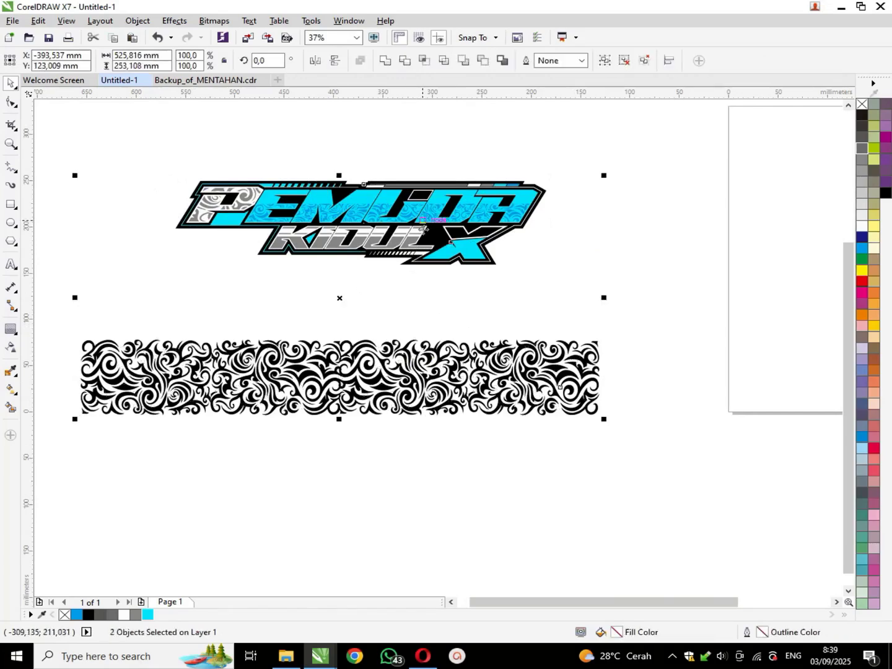
key("c")
left_click(430, 264)
Step: Move the logo down onto the swirl strip and align their centers vertically
scroll(398, 367, "down", 2)
scroll(378, 284, "up", 2)
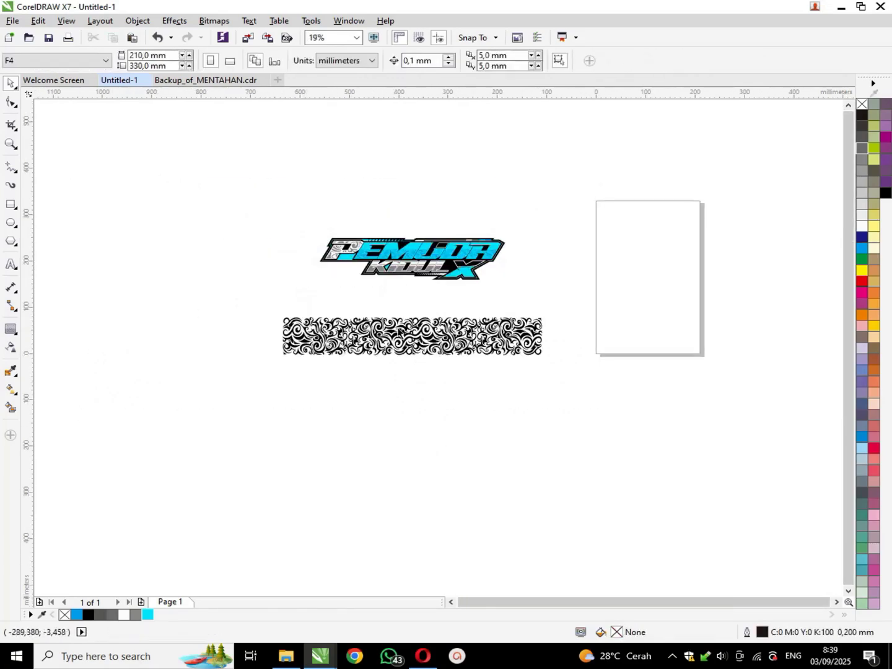
left_click(415, 229)
left_click_drag(405, 221, 405, 329)
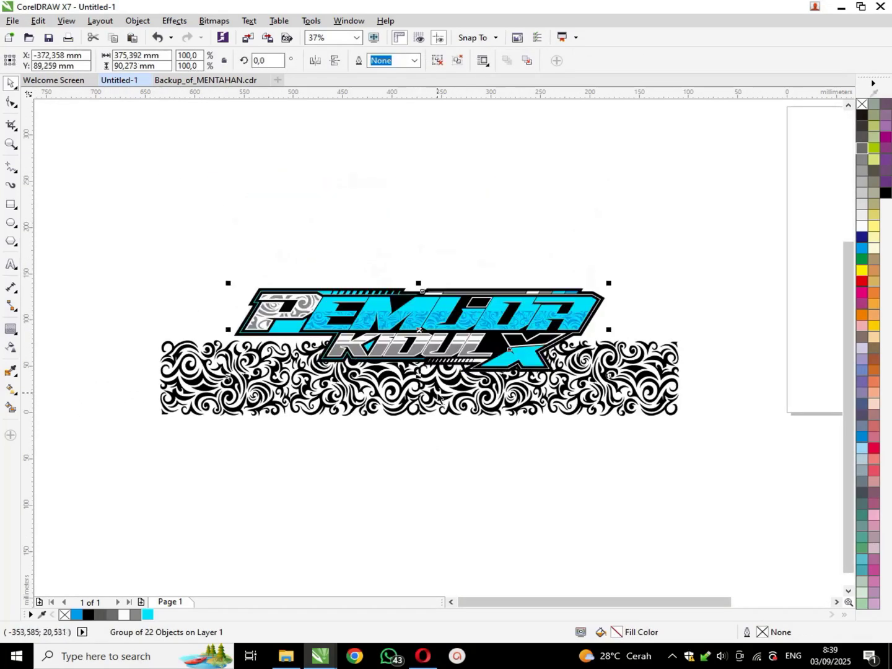
left_click(433, 392, "shift")
key("e")
left_click(420, 276)
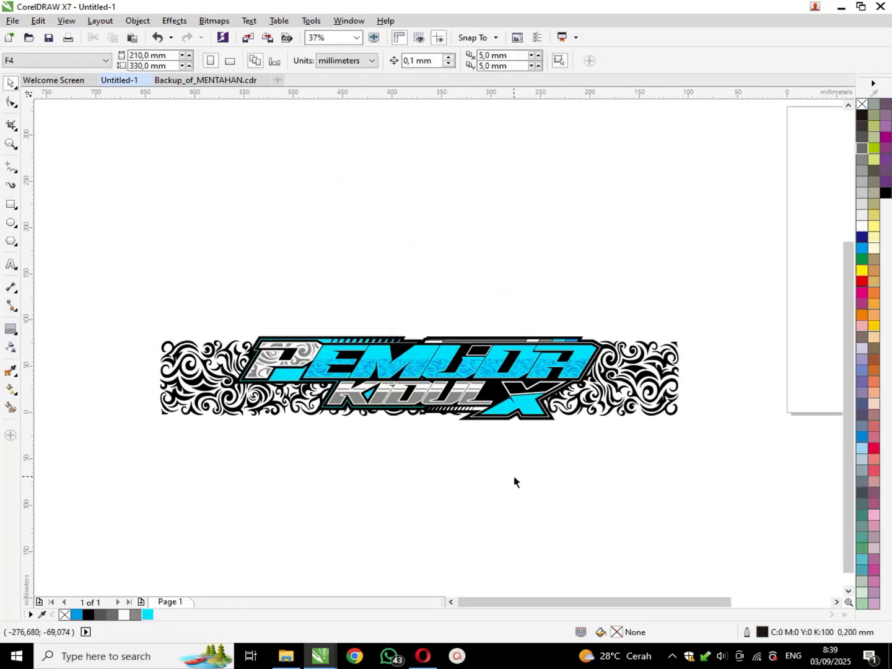
Step: Draw a downward-right slanting parallelogram about 102 × 109 mm and align it to the bottom and left edges of the swirl strip
left_click(8, 206)
left_click_drag(142, 211, 187, 311)
left_click_drag(160, 204, 99, 204)
left_click(198, 366, "shift")
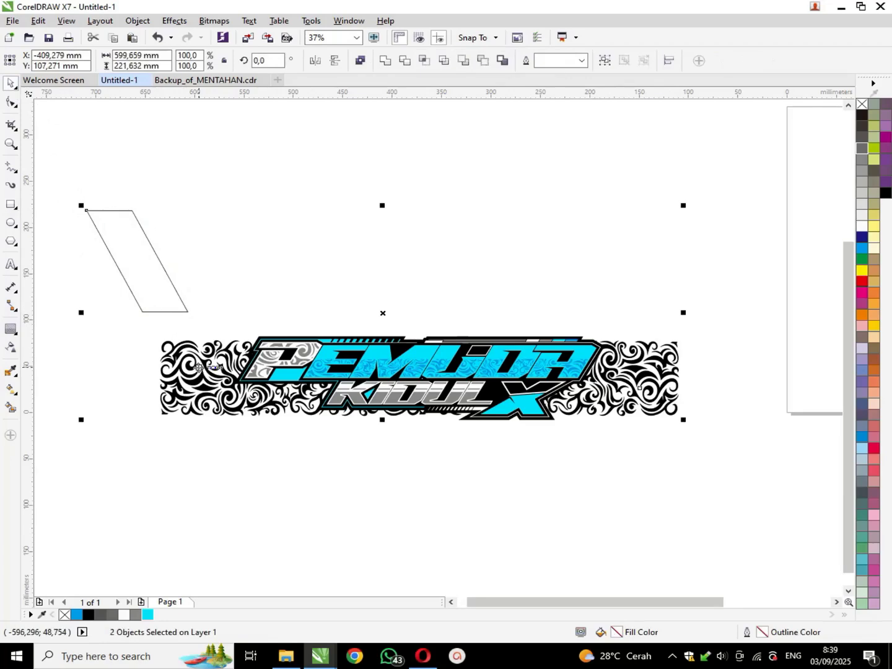
key("b")
key("r")
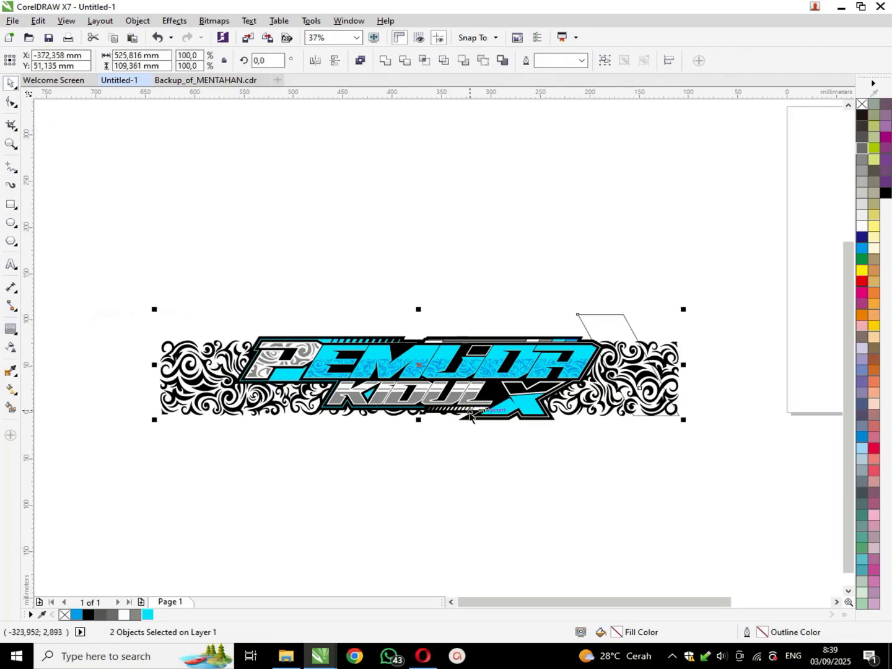
key("l")
key("Escape")
Step: Shift the parallelogram outward to the left and trim the left end of the swirl strip with it
scroll(197, 406, "up", 2)
left_click_drag(208, 394, 97, 393)
left_click(222, 301, "shift")
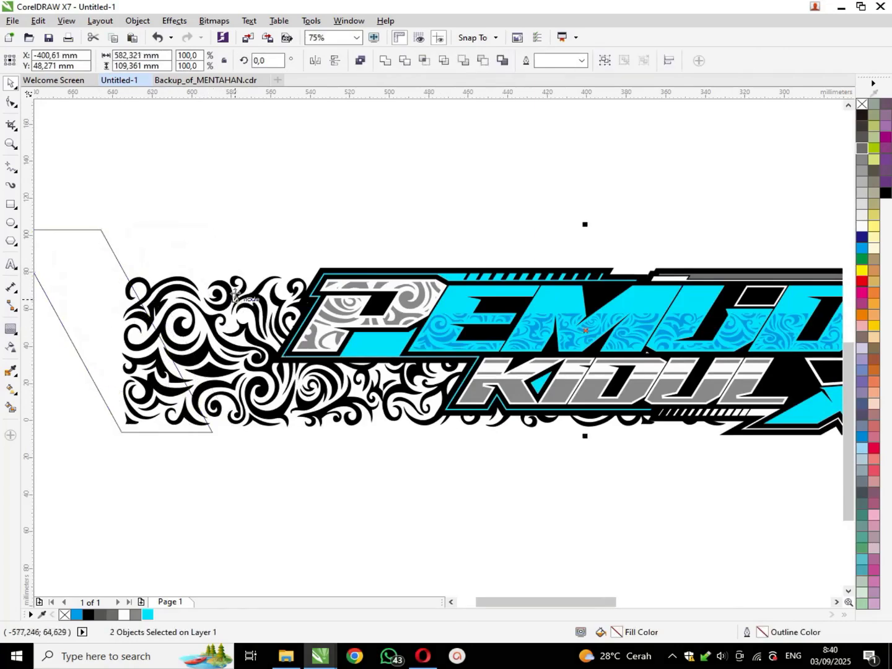
left_click(406, 68)
left_click(309, 152)
Step: Mirror the parallelogram horizontally, trim the strip's right end with it to match, and delete the parallelogram
scroll(115, 220, "down", 2)
left_click(116, 220)
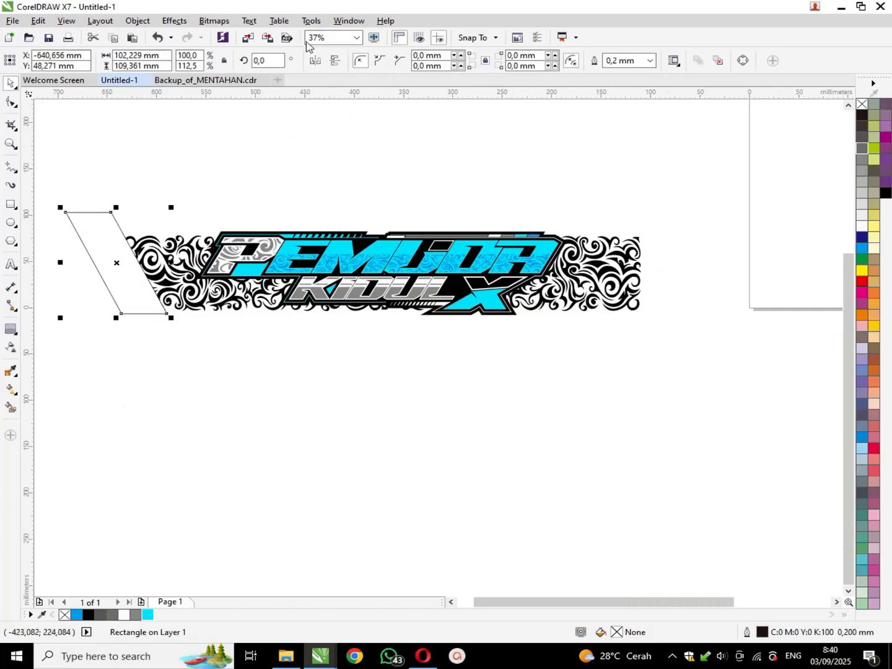
left_click(315, 60)
left_click_drag(127, 259, 648, 291)
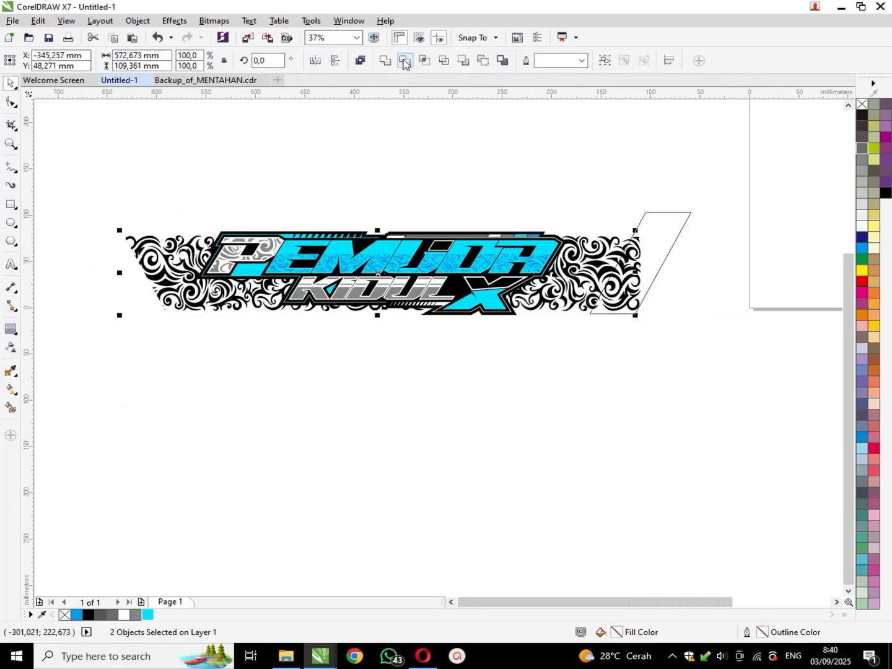
left_click(663, 210)
left_click(657, 213)
key("Delete")
left_click(596, 274)
key("Escape")
Step: Add a one-step black outer contour with a 0,576 mm offset to the logo group
scroll(533, 231, "up", 1)
left_click(532, 259)
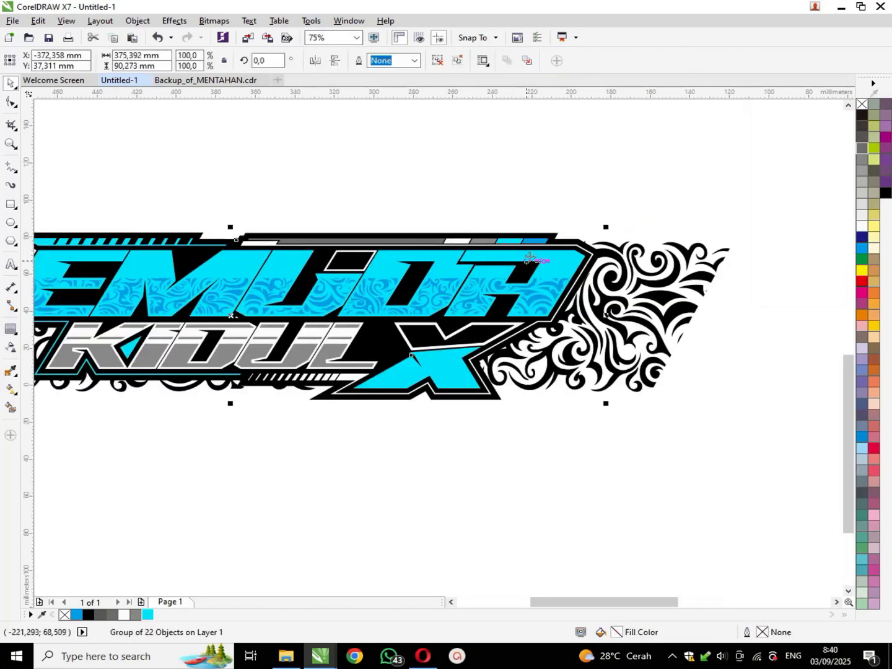
left_click(10, 330)
mouse_move(231, 233)
left_mouse_down()
mouse_move(266, 245)
mouse_move(281, 233)
mouse_move(234, 229)
left_mouse_up()
scroll(233, 229, "up", 4)
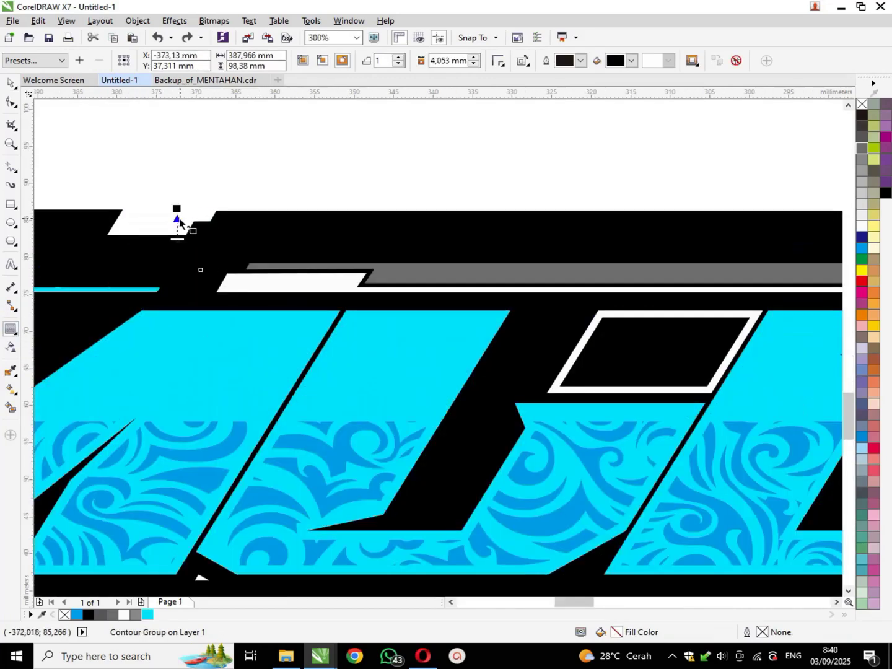
left_click_drag(174, 238, 176, 237)
scroll(248, 222, "down", 3)
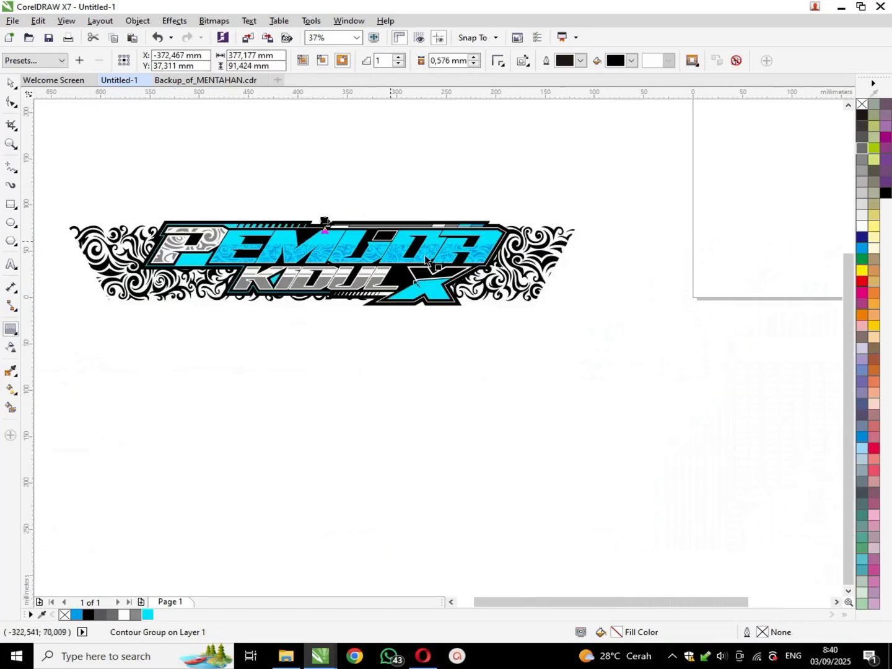
scroll(515, 242, "up", 2)
Step: Break the contour apart, trim the swirl strip with the contour shape and delete that shape
key("ctrl+k")
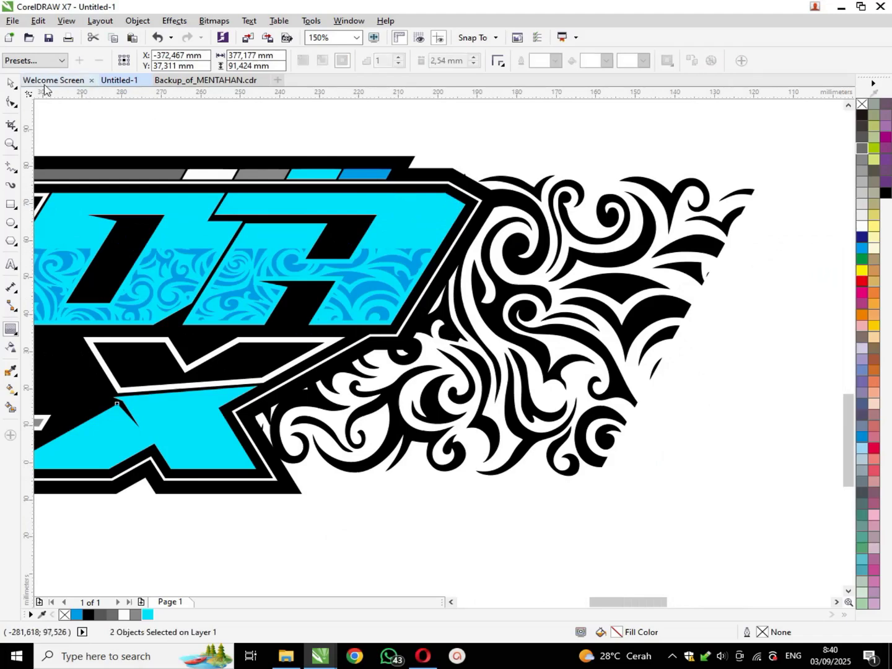
left_click(271, 135)
left_click(530, 192)
left_click(543, 193, "shift")
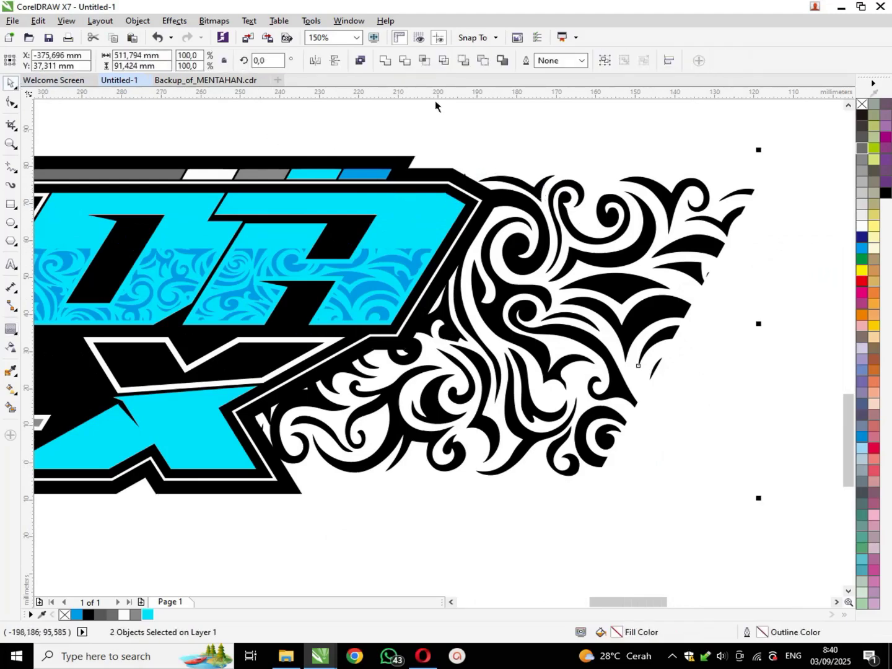
left_click(404, 63)
left_click(429, 157)
left_click(412, 160)
key("Delete")
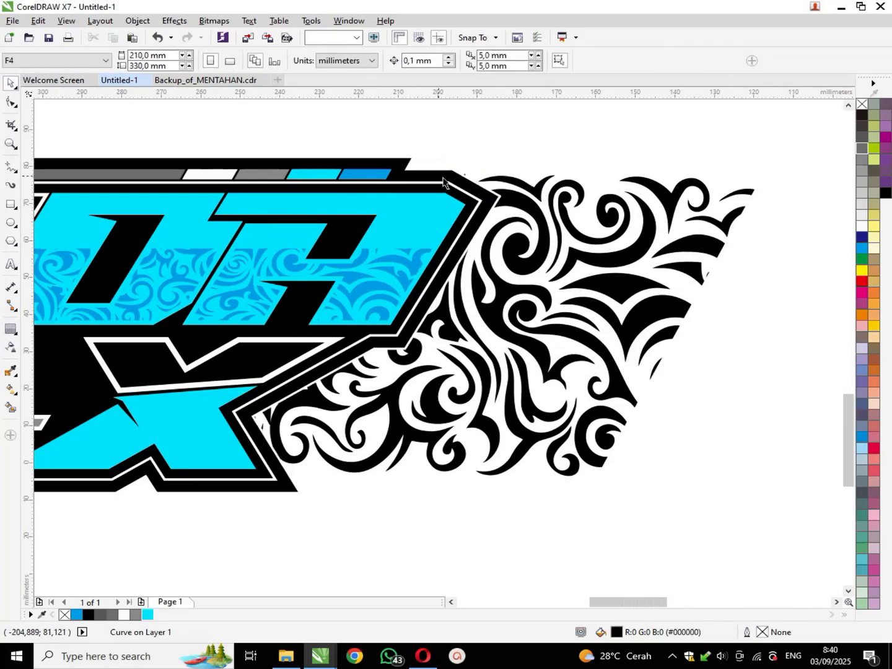
Step: Undo the trimming of the swirl strip and the separation of the contour
scroll(531, 175, "down", 2)
scroll(532, 226, "up", 2)
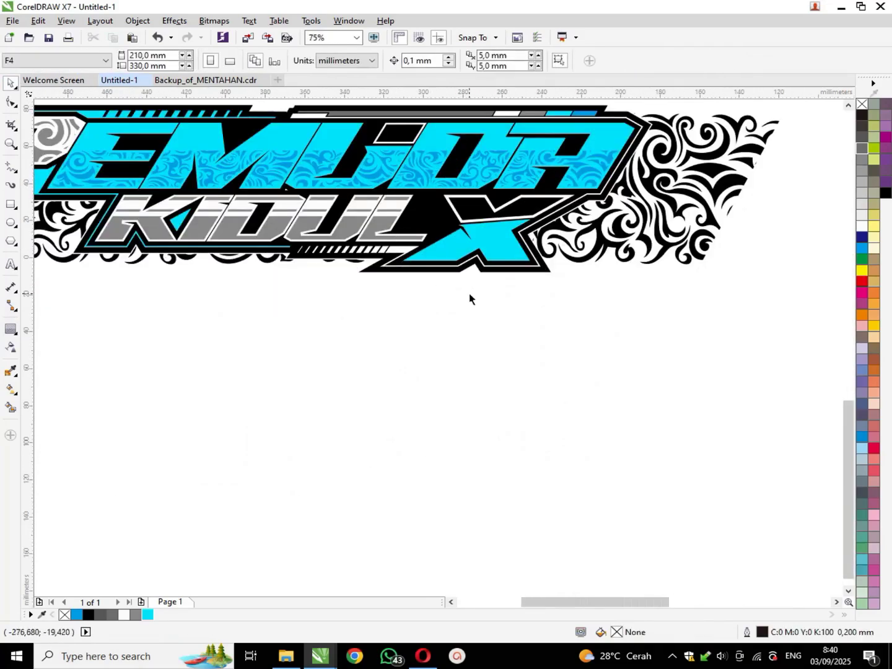
key("ctrl+z")
key("ctrl+z")
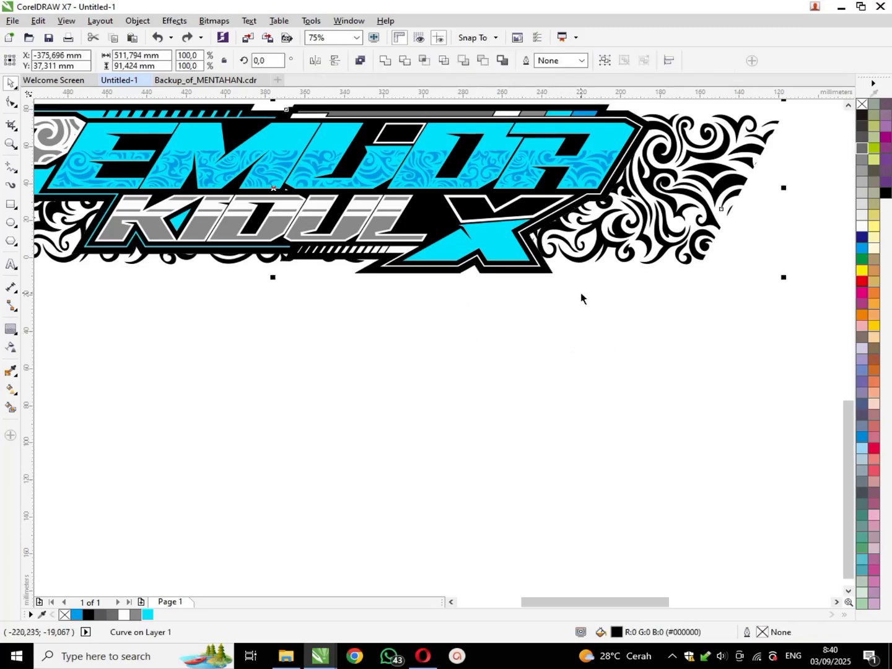
scroll(538, 297, "down", 2)
Step: Increase the logo's outer contour offset to 1,893 mm
left_click(513, 265)
scroll(488, 243, "up", 2)
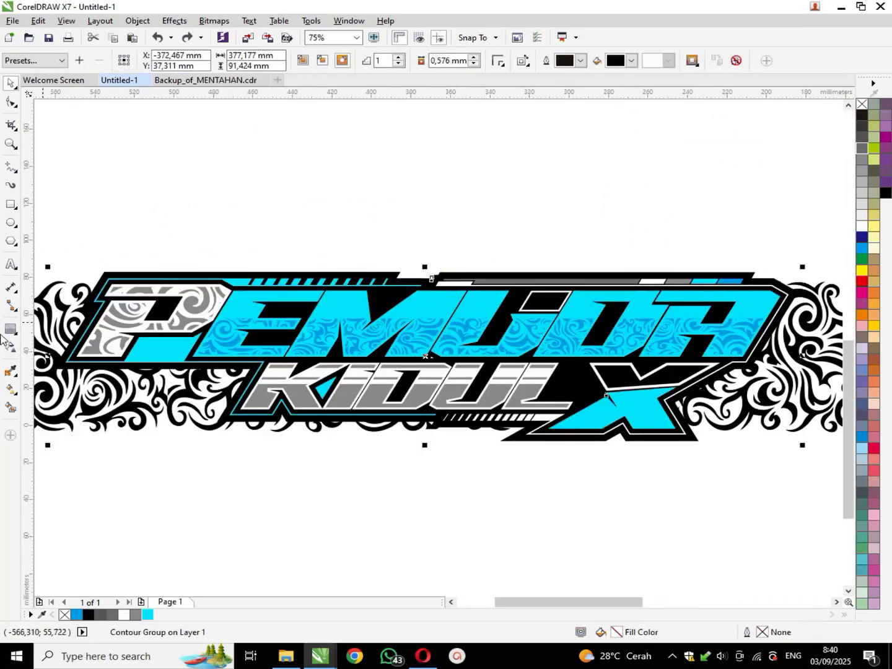
scroll(523, 254, "up", 3)
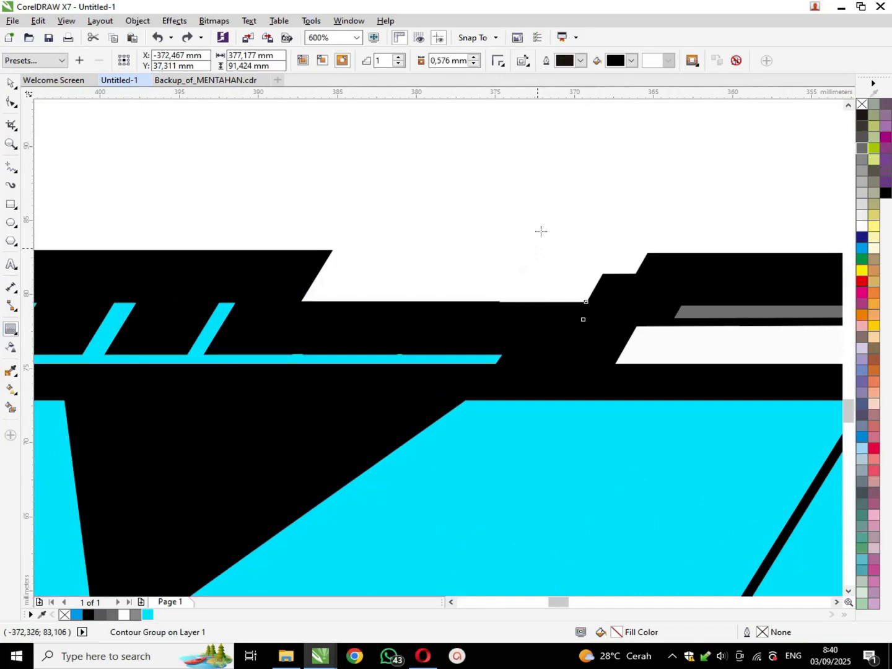
left_click_drag(582, 320, 570, 303)
scroll(470, 279, "down", 4)
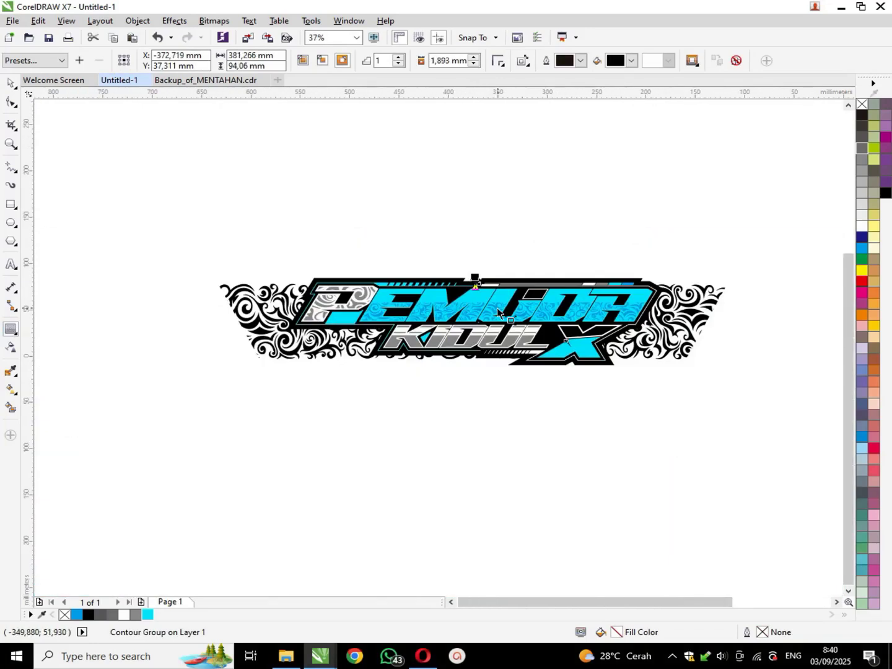
Step: Break the wider contour apart, trim the swirl strip with it and delete the contour shape, leaving a gap around the logo
key("ctrl+k")
left_click(10, 83)
left_click(322, 151)
scroll(690, 287, "up", 2)
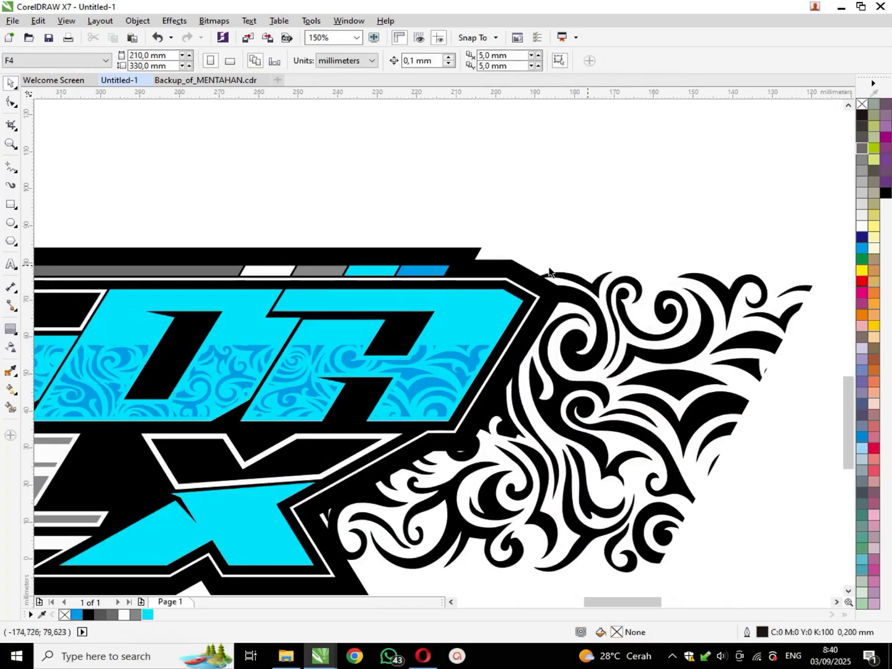
left_click(483, 250)
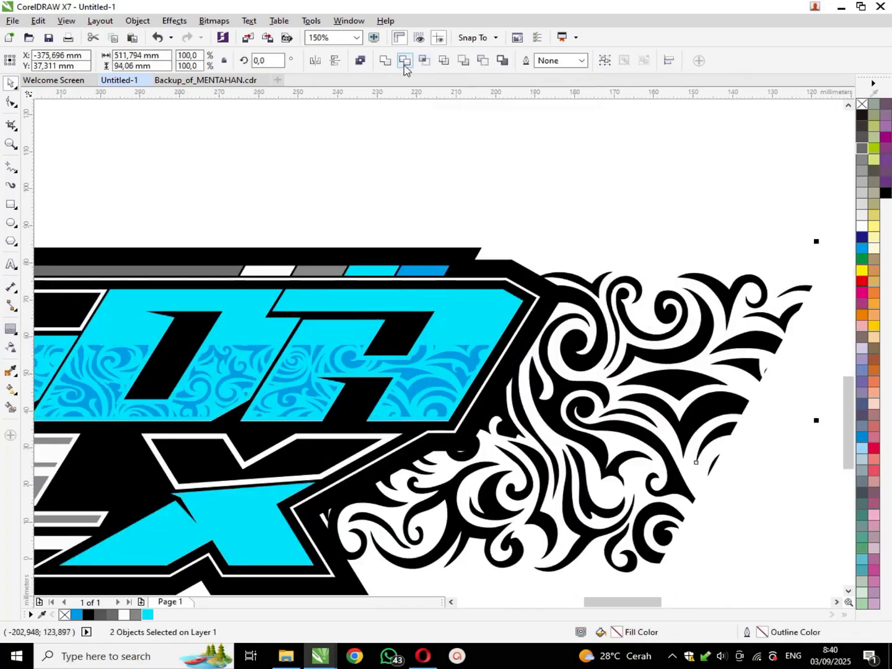
left_click(478, 223)
left_click(481, 249)
key("Delete")
Step: Draw a rectangle about 101 × 105 mm over the left end of the swirl strip
scroll(615, 251, "down", 2)
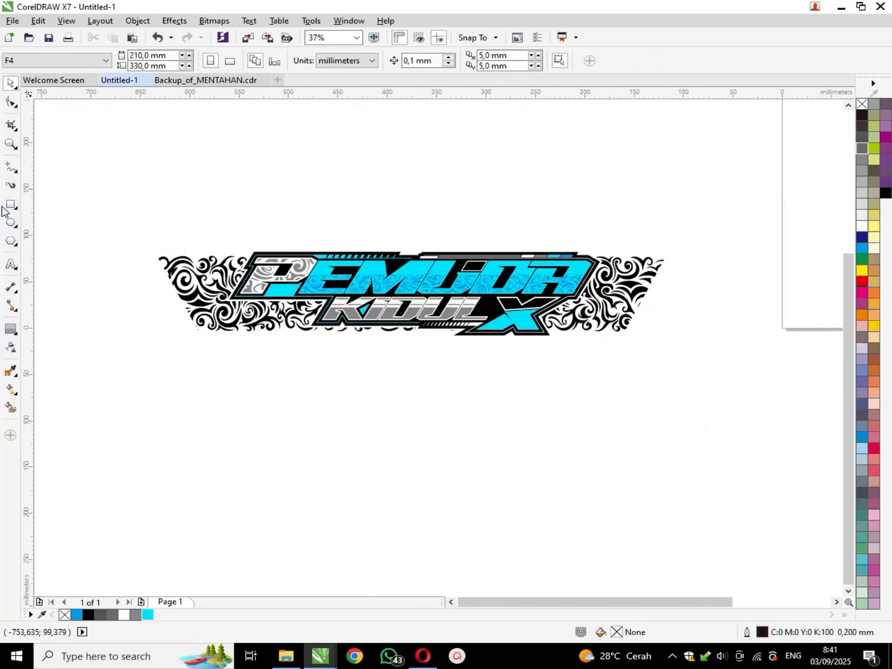
left_click_drag(106, 239, 227, 342)
scroll(114, 289, "up", 2)
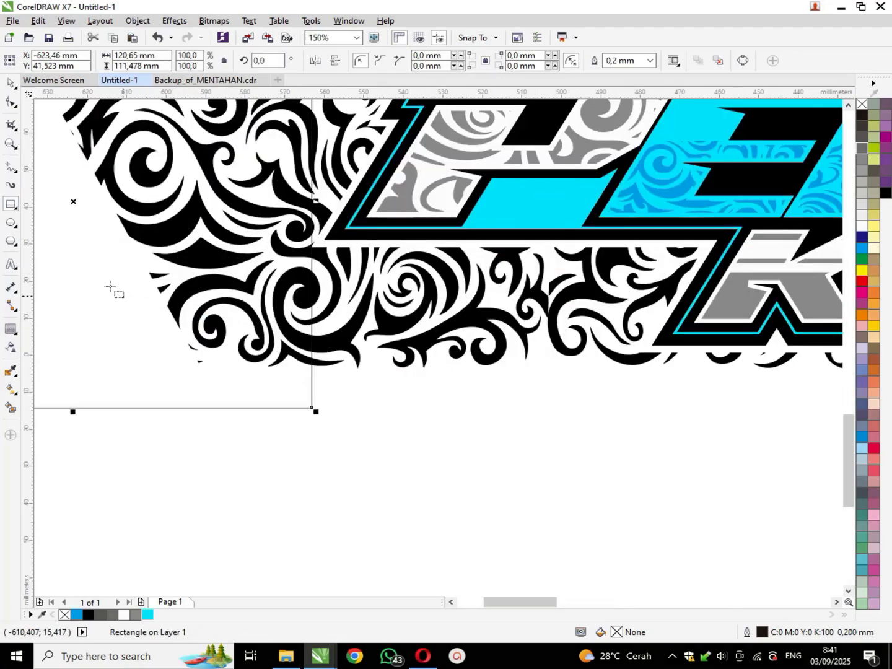
scroll(154, 238, "down", 2)
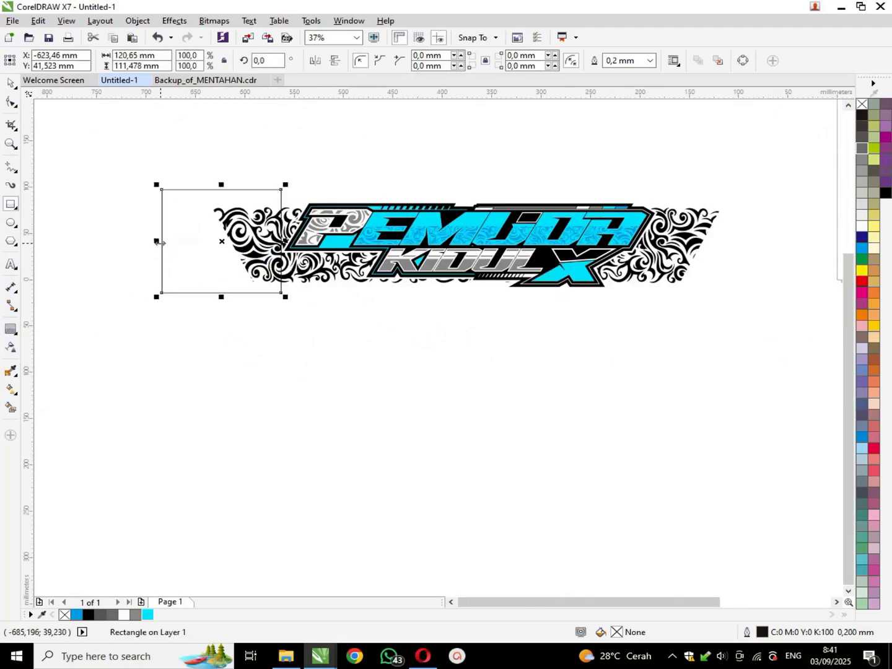
scroll(161, 242, "up", 1)
left_click_drag(157, 245, 197, 255)
left_click(10, 103)
scroll(290, 149, "up", 2)
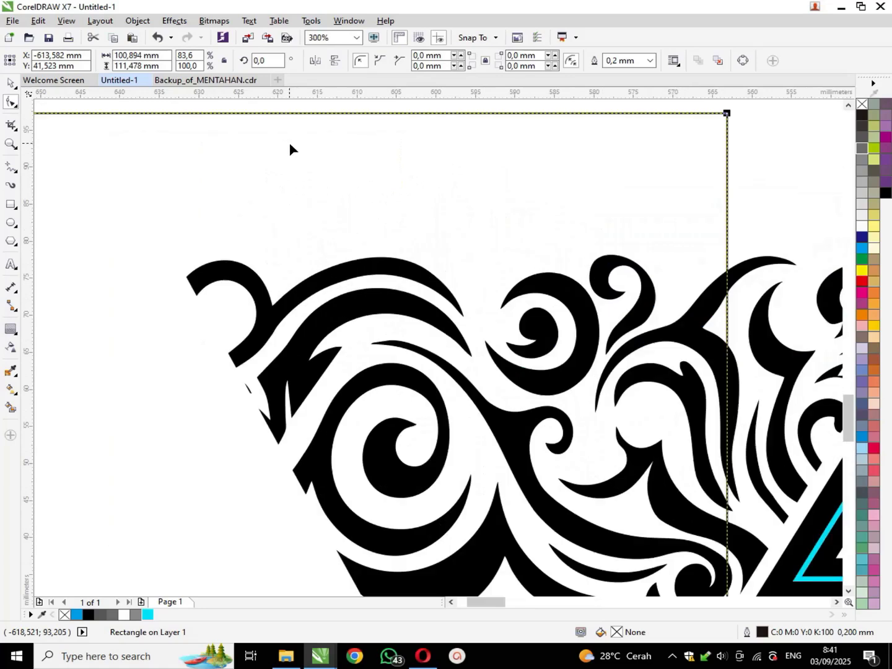
scroll(290, 148, "down", 1)
key("space")
left_click_drag(296, 125, 299, 150)
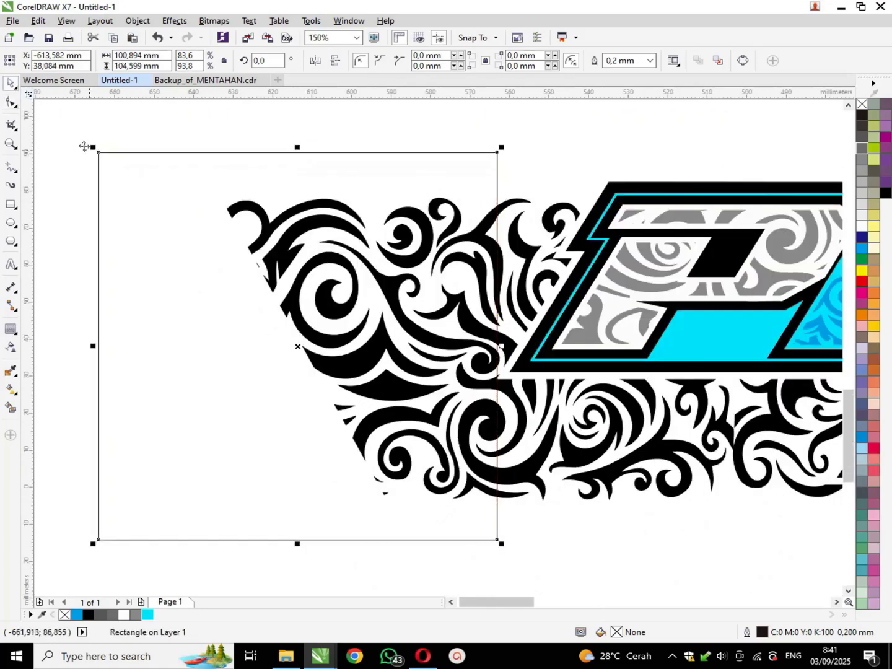
Step: Chamfer the rectangle's upper left corner by about 12,524 mm
left_click(9, 103)
left_click(98, 153)
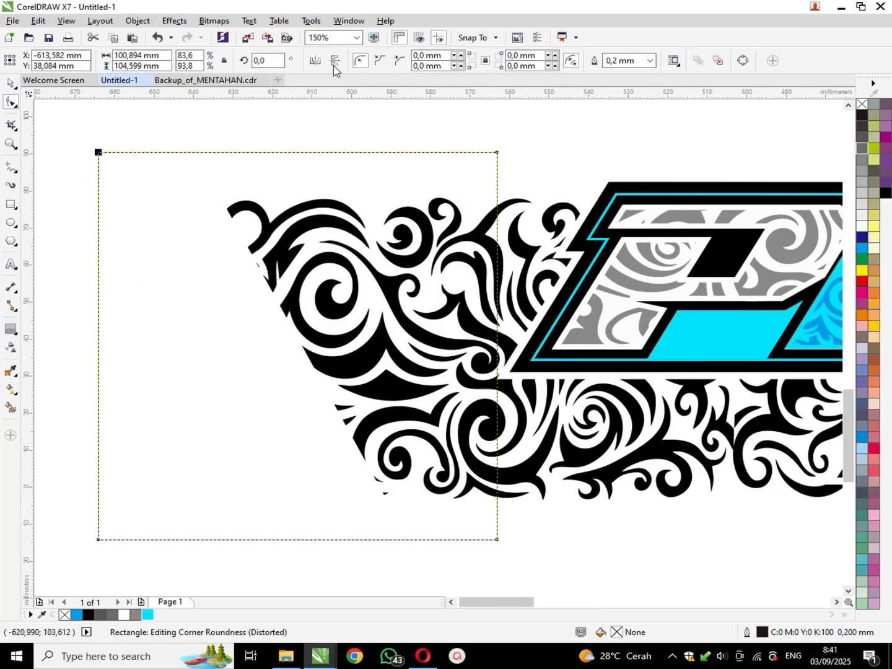
left_click(399, 64)
left_click_drag(99, 153, 97, 199)
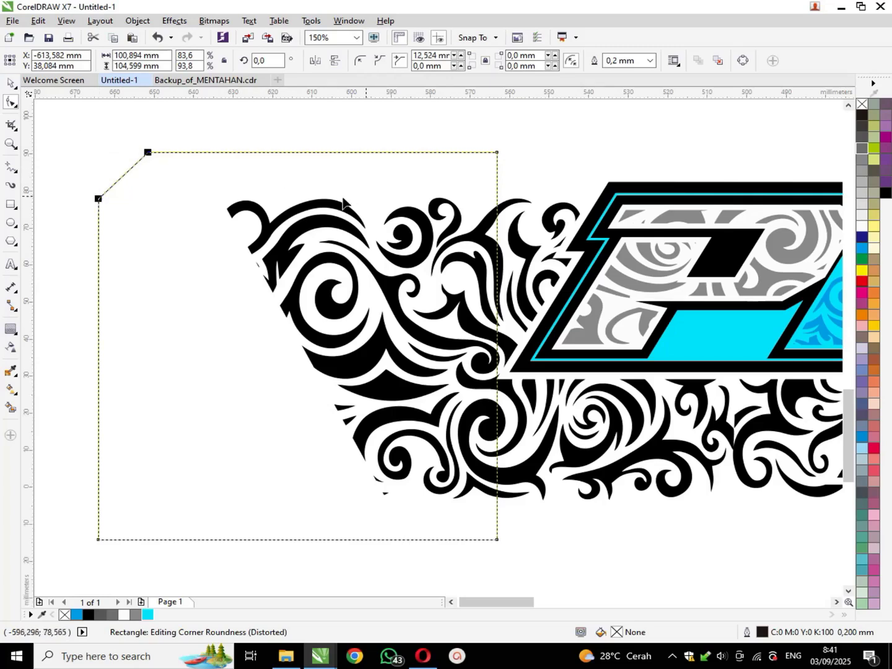
key("space")
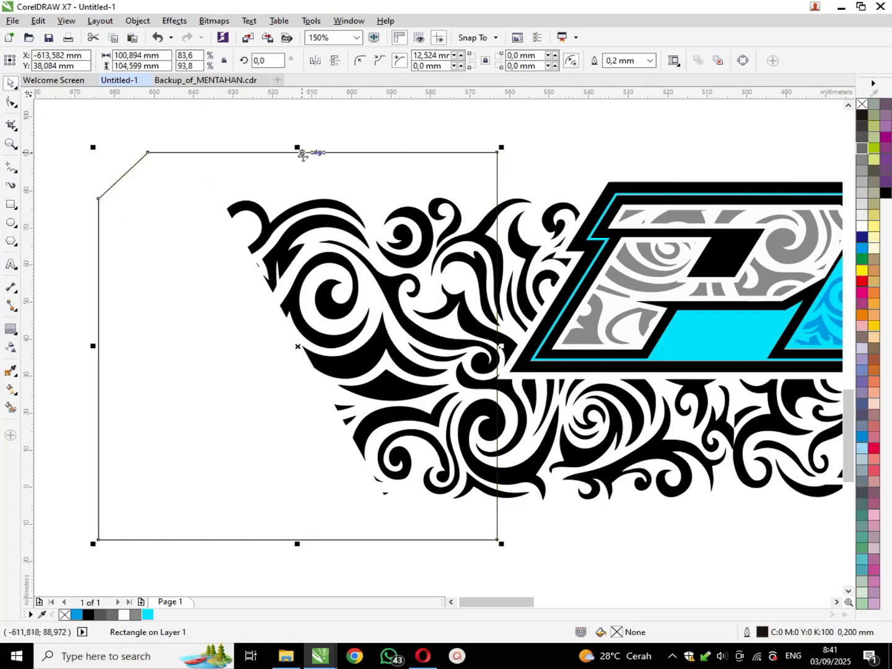
Step: Shift the chamfered rectangle down slightly and draw a second rectangle about 75 × 105 mm over the strip's left end, converted to curves
left_click_drag(413, 157, 413, 178)
left_click(14, 205)
left_click_drag(512, 185, 215, 574)
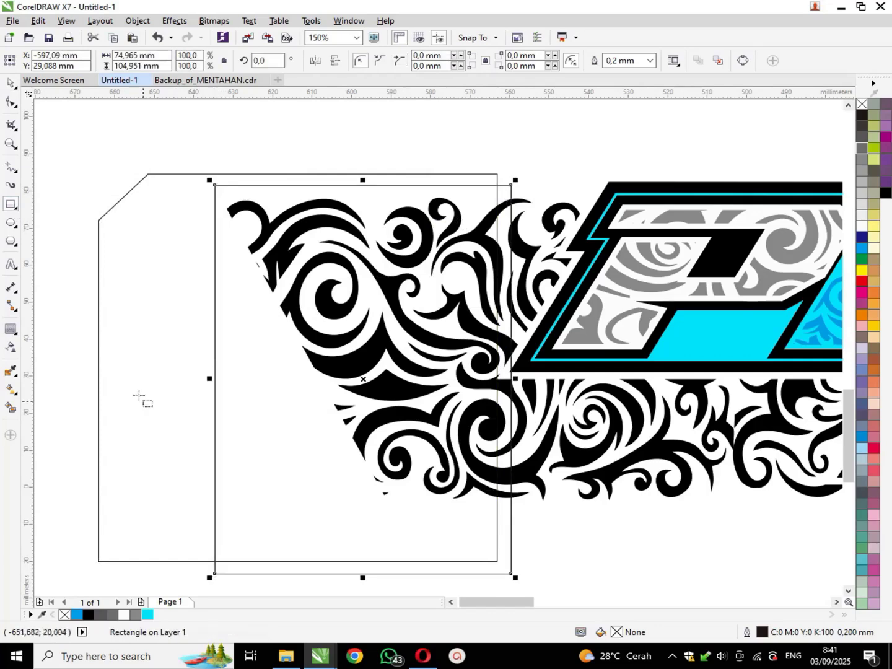
key("ctrl+q")
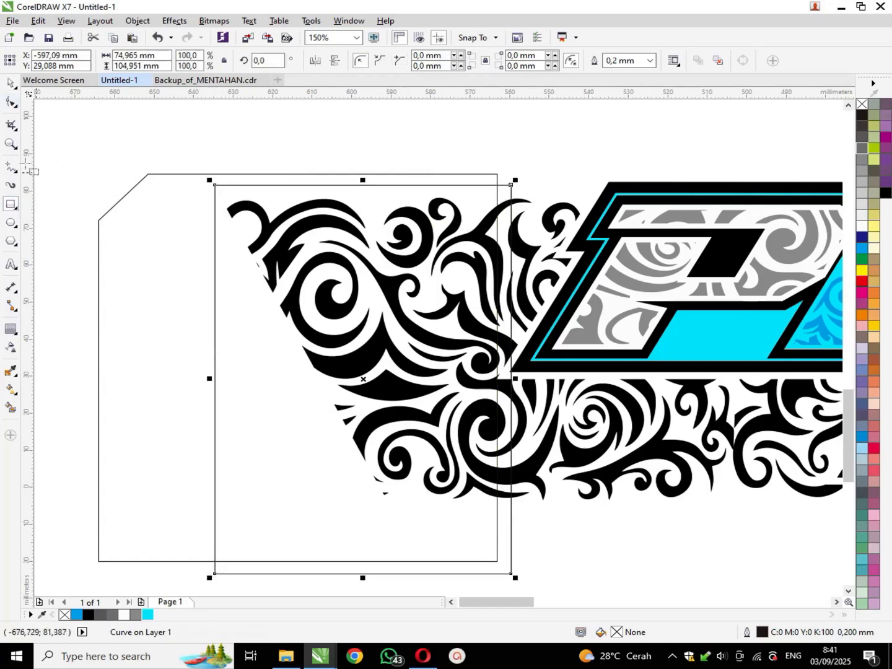
Step: Slant the second rectangle's left edge to follow the strip's angled end, and shift the shape left by about 6,5 mm
left_click(10, 103)
left_click_drag(210, 577, 433, 584)
key("space")
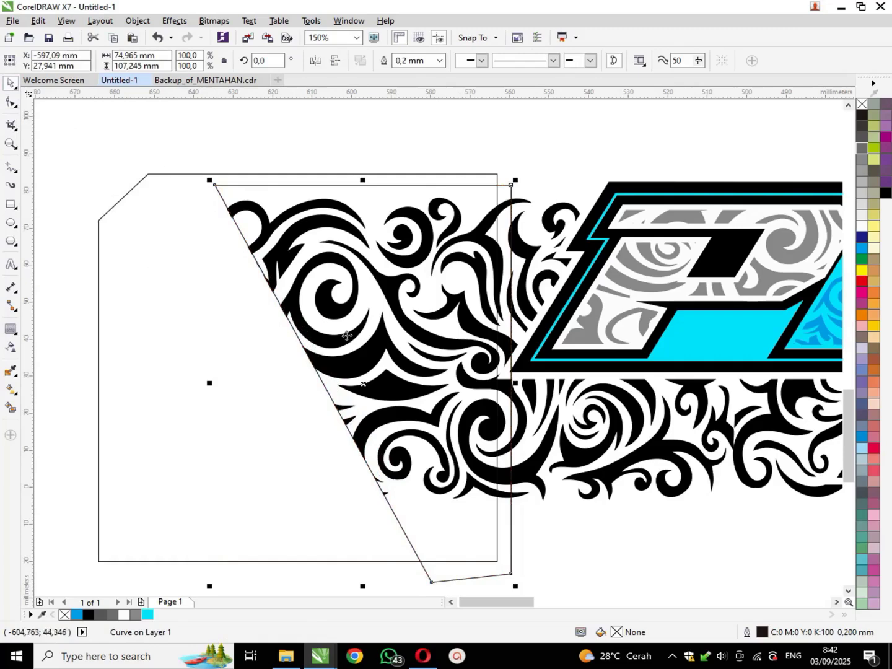
left_click_drag(364, 385, 337, 387)
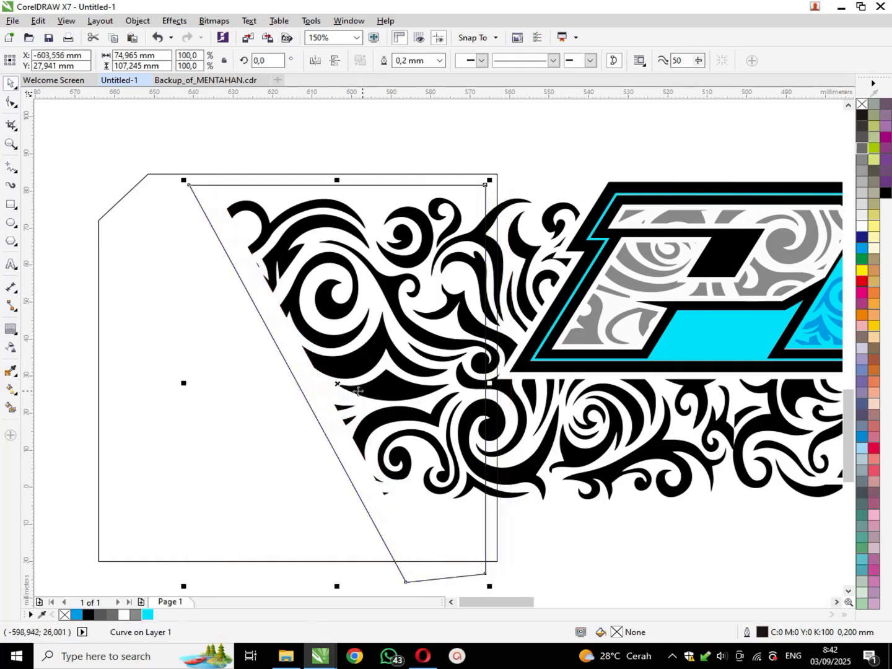
Step: Extend the slanted shape's right edge to an overall width of about 86 mm and nudge the shape right by about 2 mm
left_click(11, 101)
left_click_drag(434, 147, 591, 575)
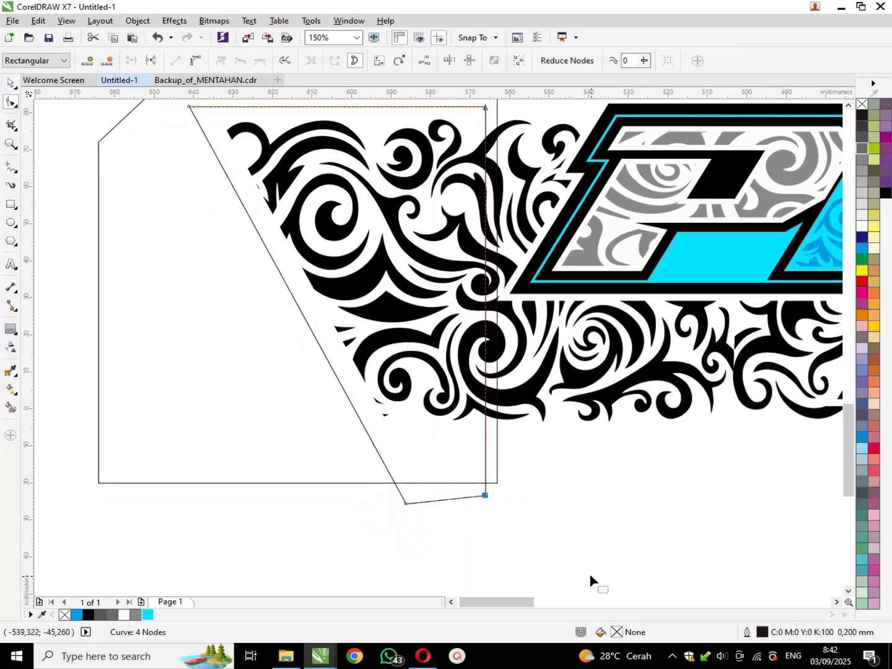
left_click_drag(487, 286, 531, 286)
key("space")
scroll(338, 443, "down", 1)
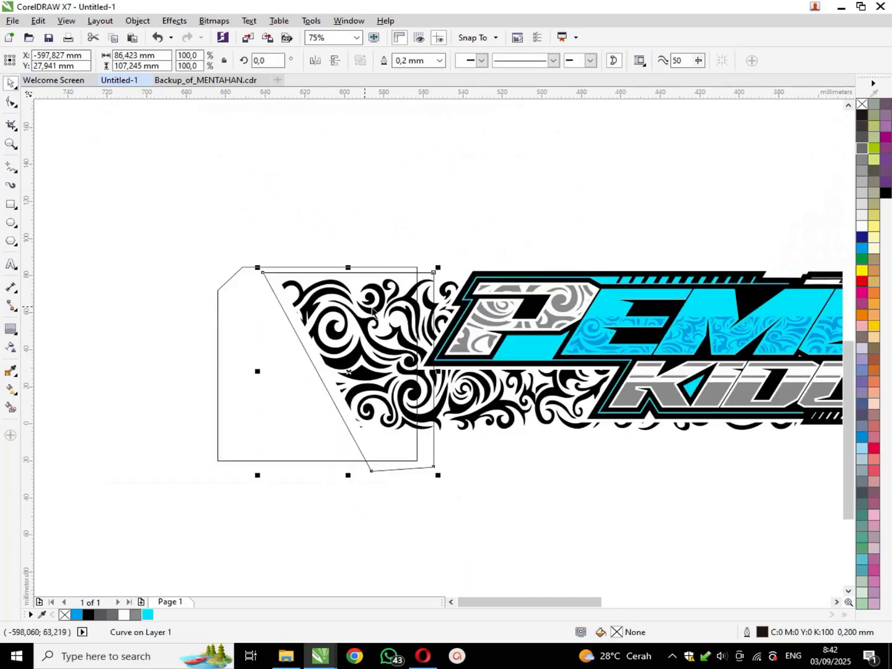
scroll(389, 316, "up", 1)
left_click_drag(196, 339, 204, 340)
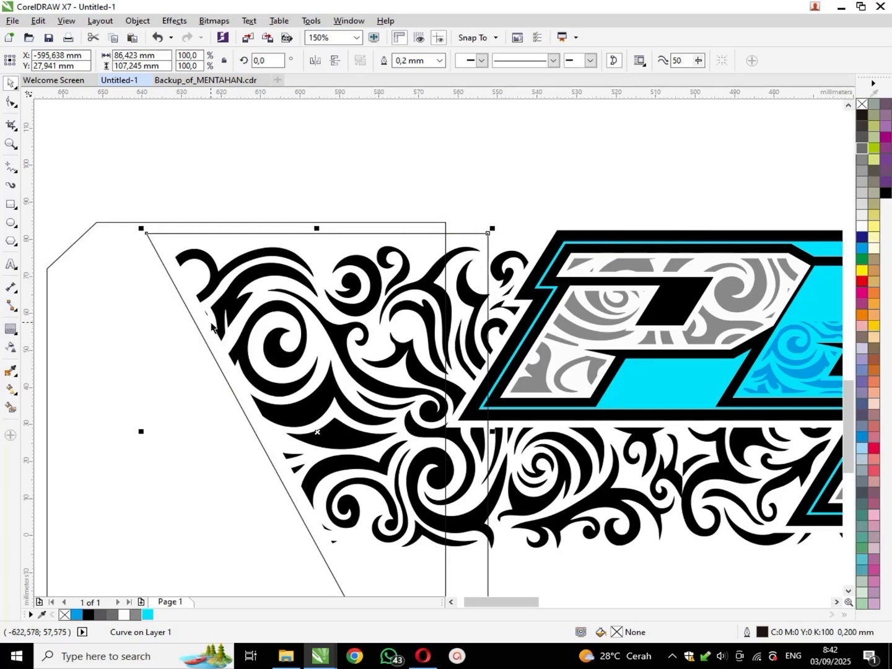
Step: Trim the chamfered rectangle with the slanted shape and delete the slanted cutting shape
scroll(240, 218, "up", 1)
left_click(268, 223, "shift")
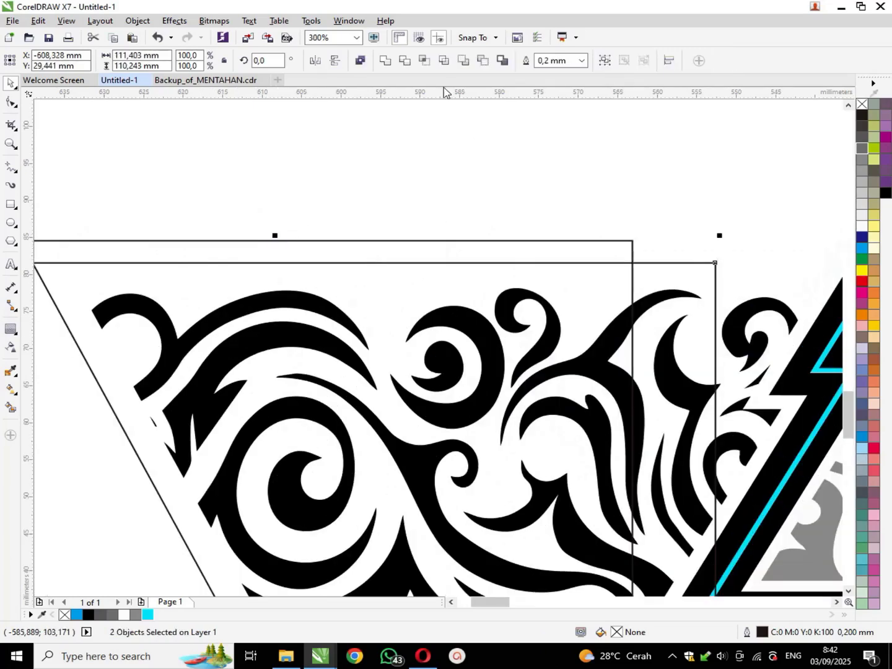
left_click(410, 60)
left_click(646, 264)
key("Delete")
scroll(647, 263, "down", 2)
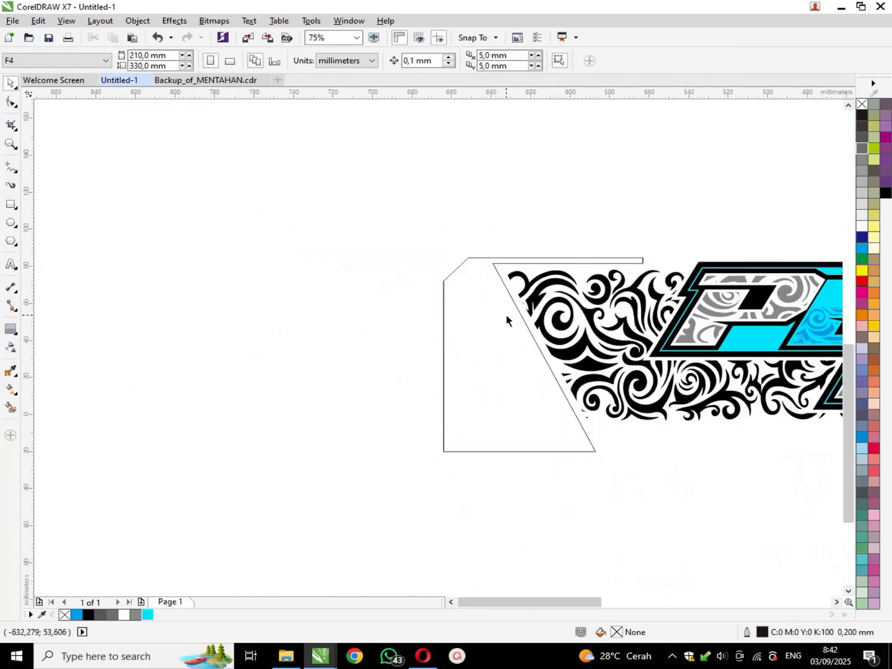
Step: Move the end piece's lower left corner inward so its outer edge slants parallel to the inner edge
scroll(505, 315, "up", 1)
left_click(379, 337)
key("F10")
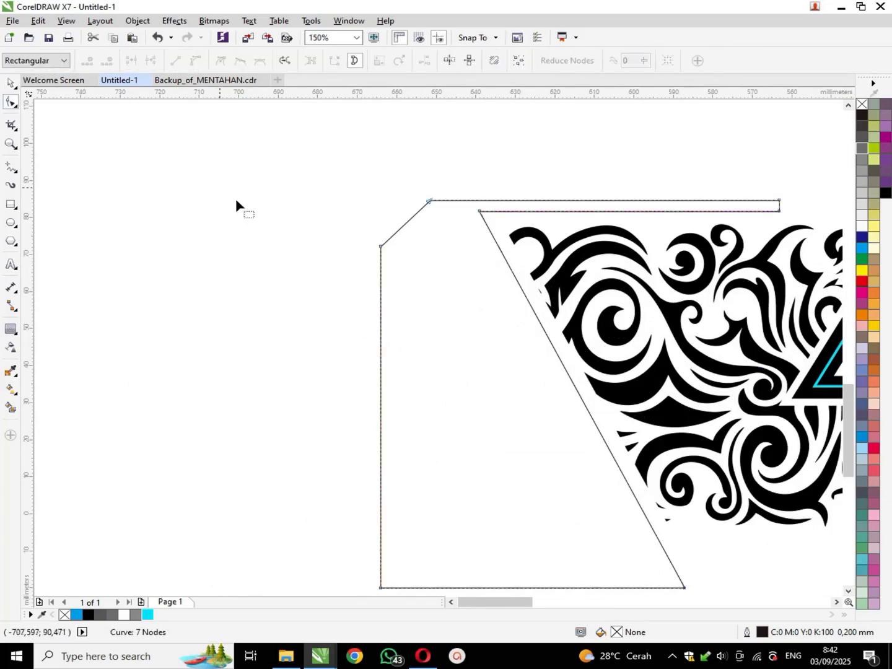
scroll(413, 299, "down", 1)
left_click_drag(401, 326, 489, 335)
key("space")
Step: Fill the slanted end piece with cyan and remove its outline
left_click(107, 161)
left_click(414, 181)
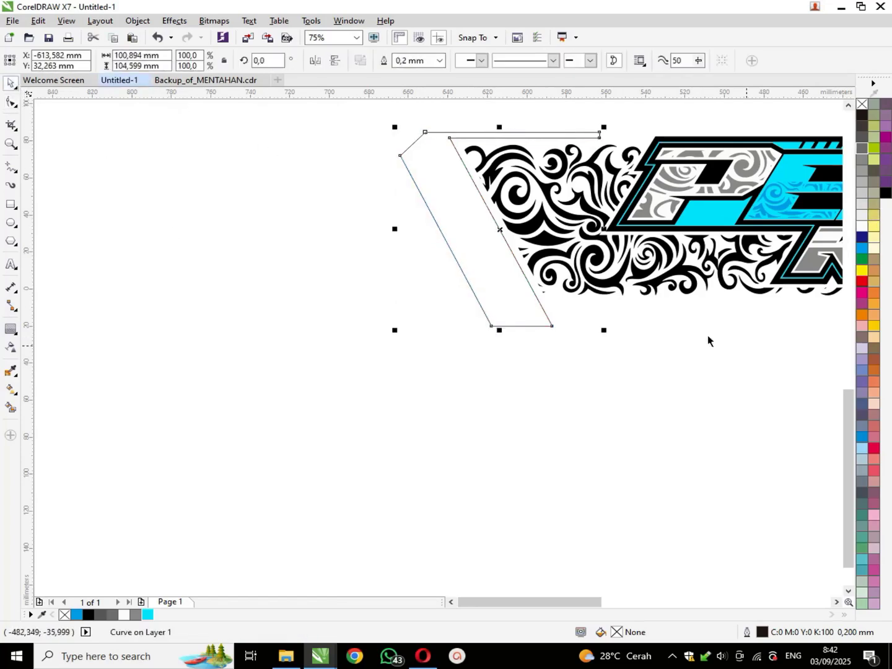
left_click(147, 616)
left_click(462, 334)
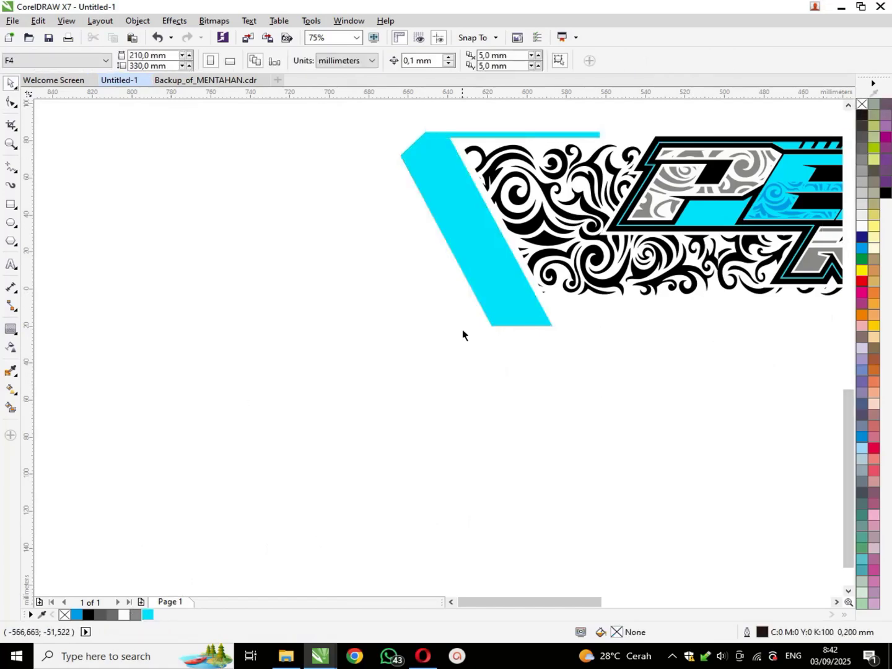
Step: Draw a rectangle about 48 × 18 mm, skew it into a parallelogram and place it across the cyan bar's outer edge
left_click(11, 205)
left_click_drag(185, 231, 281, 266)
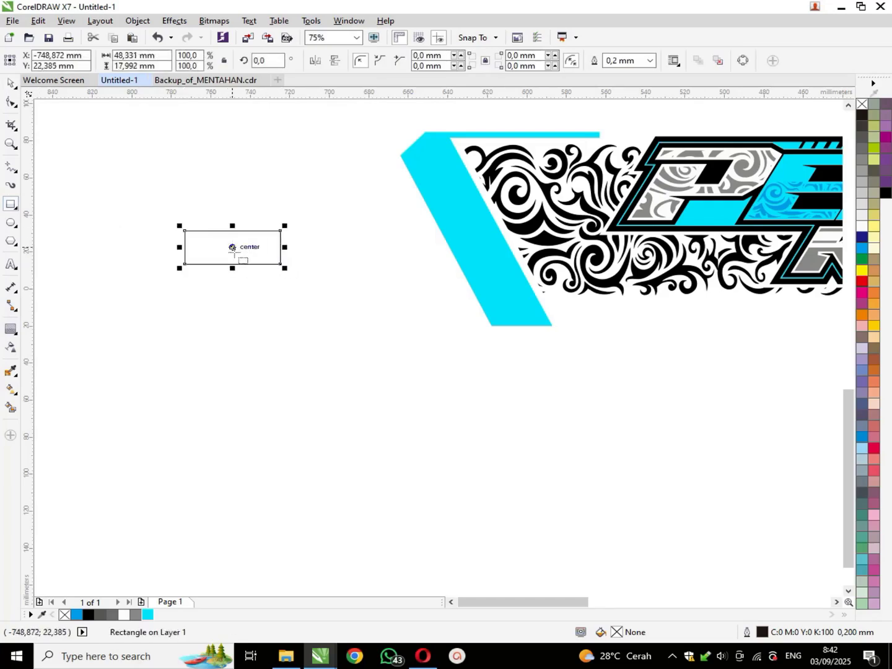
left_click(232, 230)
left_click_drag(231, 226, 432, 248)
left_click_drag(374, 268, 397, 261)
scroll(370, 240, "up", 3)
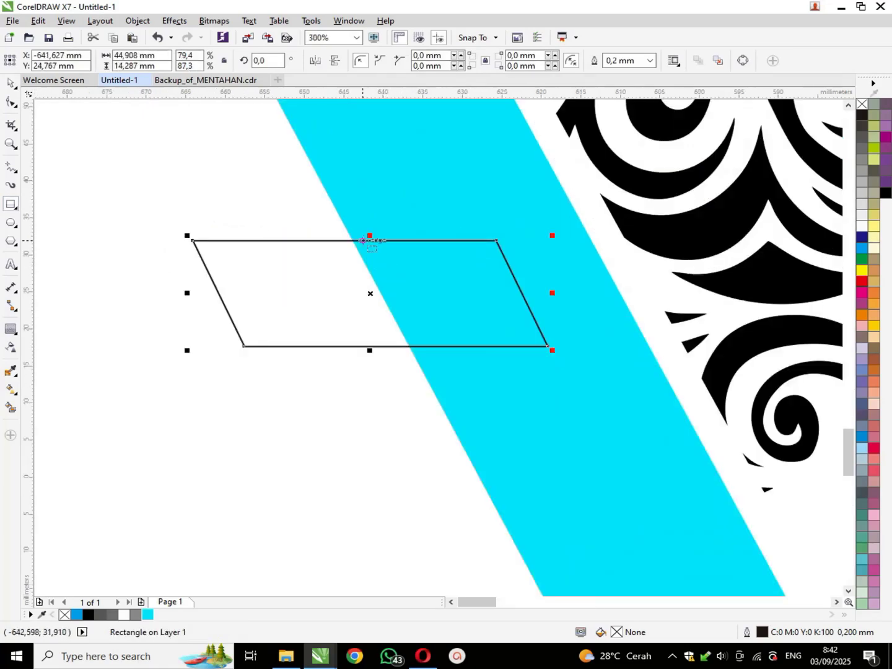
Step: Adjust the parallelogram's slant to match the cyan bar and scale it down to about 36 × 11 mm
left_click(376, 347)
left_click_drag(371, 351, 381, 351)
scroll(380, 337, "down", 1)
left_click(288, 286)
left_click_drag(283, 282, 304, 288)
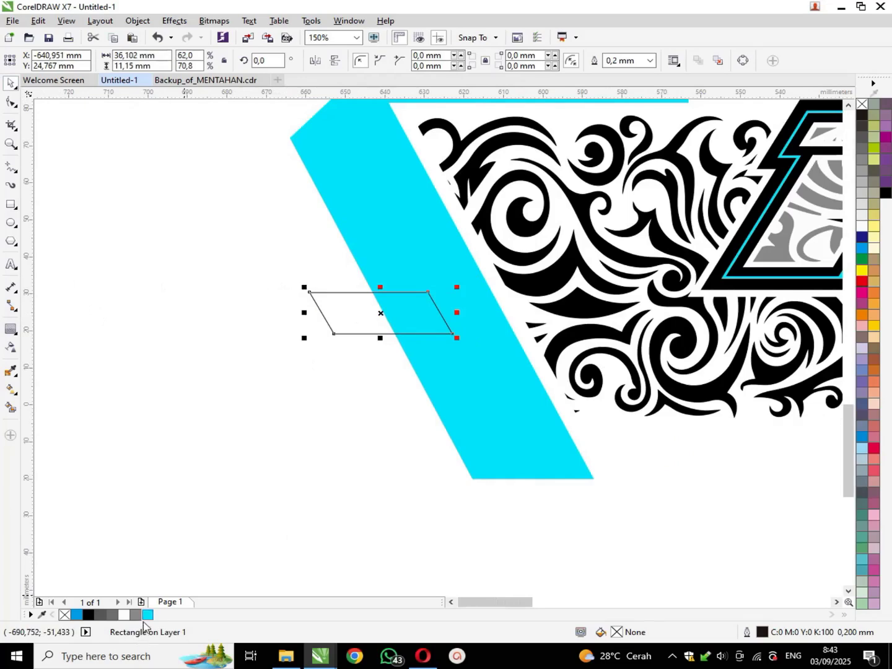
Step: Fill the parallelogram with 60% Black and add a single-step black outside contour of 1,657 mm
left_click(75, 614)
left_click(136, 615)
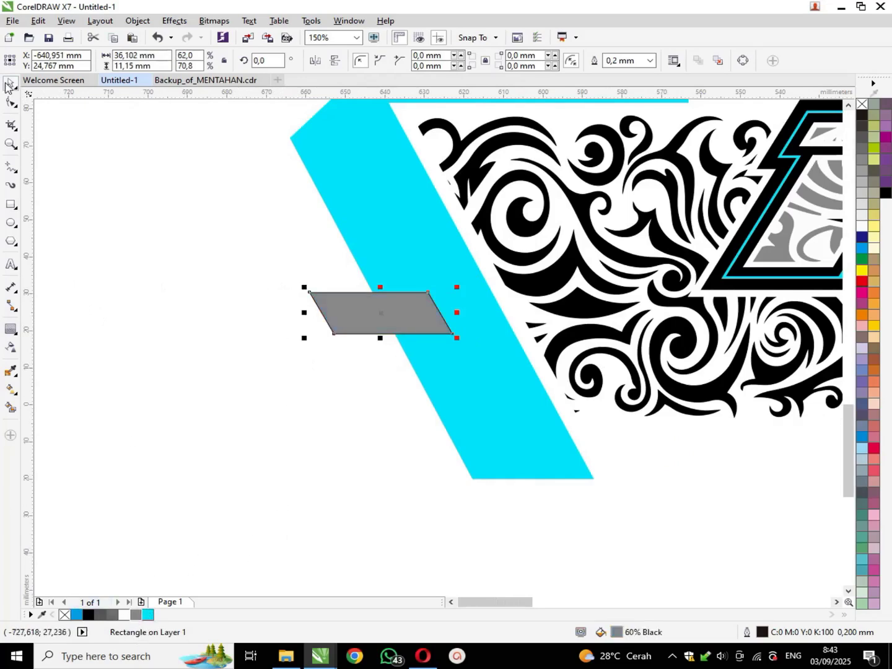
left_click(10, 329)
left_click_drag(338, 309, 353, 293)
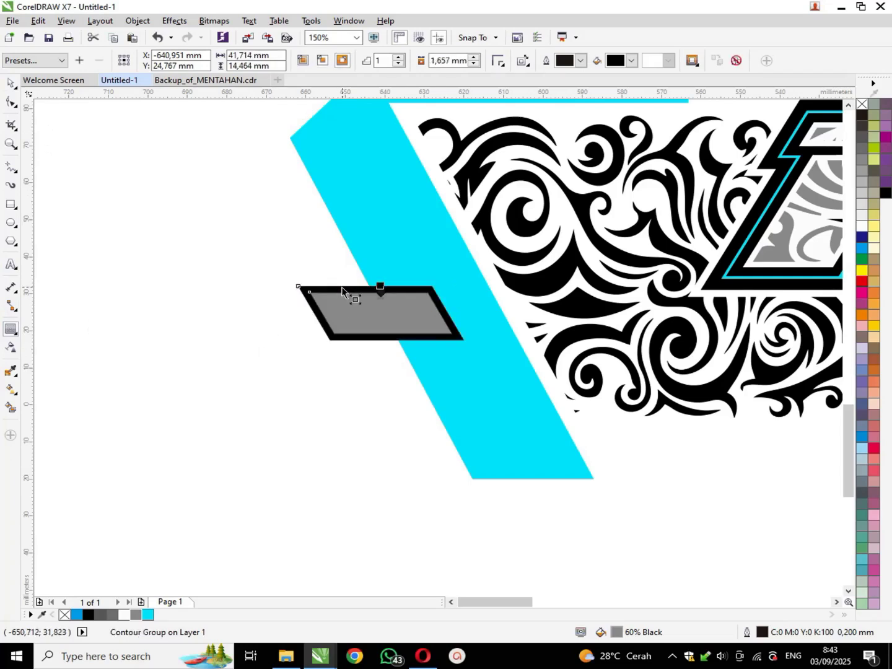
Step: Notch the cyan bar by trimming it with the separated contour, delete the contour shape and remove the gray parallelogram's outline
key("space")
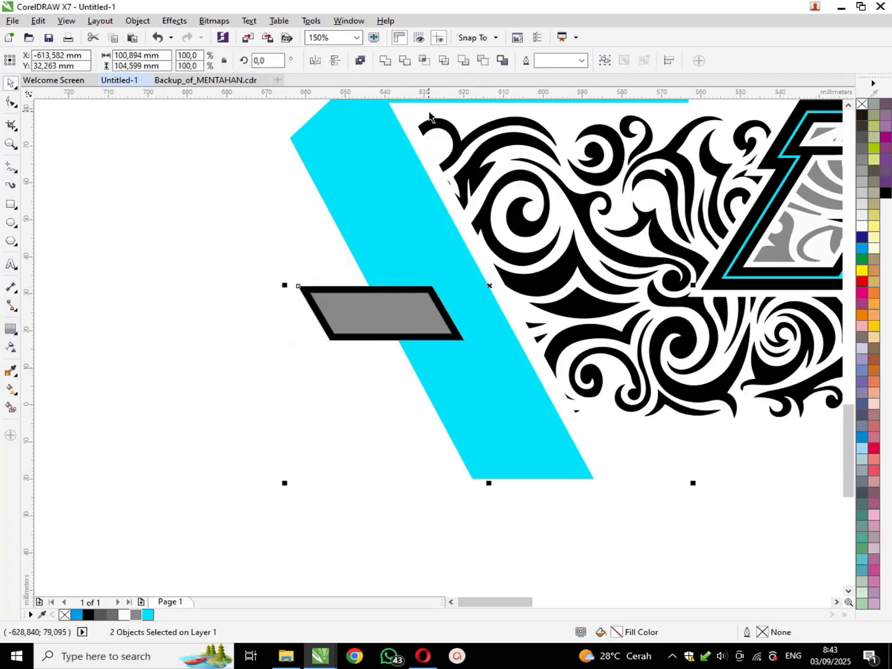
left_click(404, 60)
left_click(303, 285)
key("Delete")
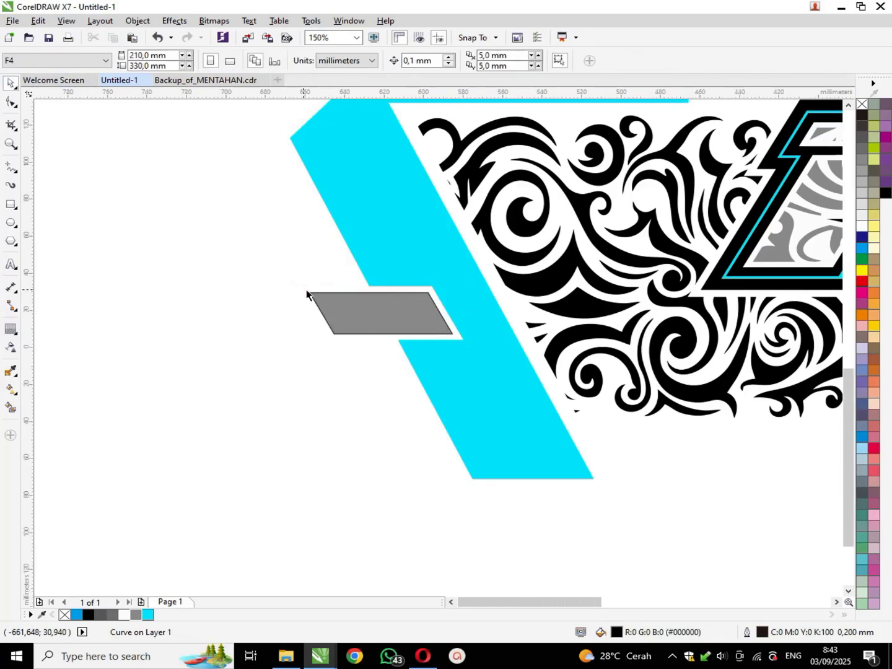
left_click(324, 308)
left_click(195, 333)
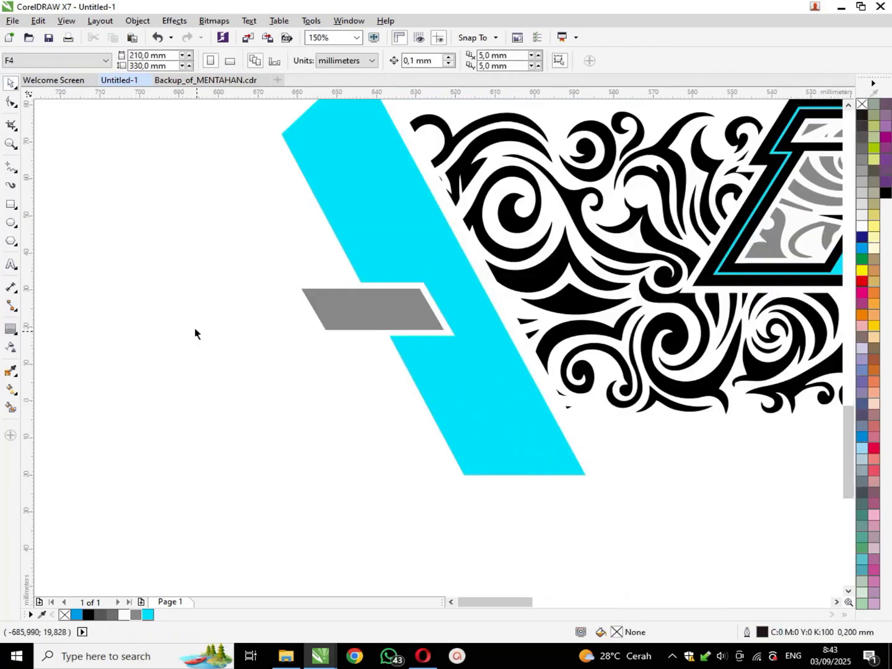
Step: Group the cyan bar with the gray parallelogram at the strip's left end
scroll(207, 348, "down", 3)
left_click(247, 335)
left_click(264, 367, "shift")
key("ctrl+g")
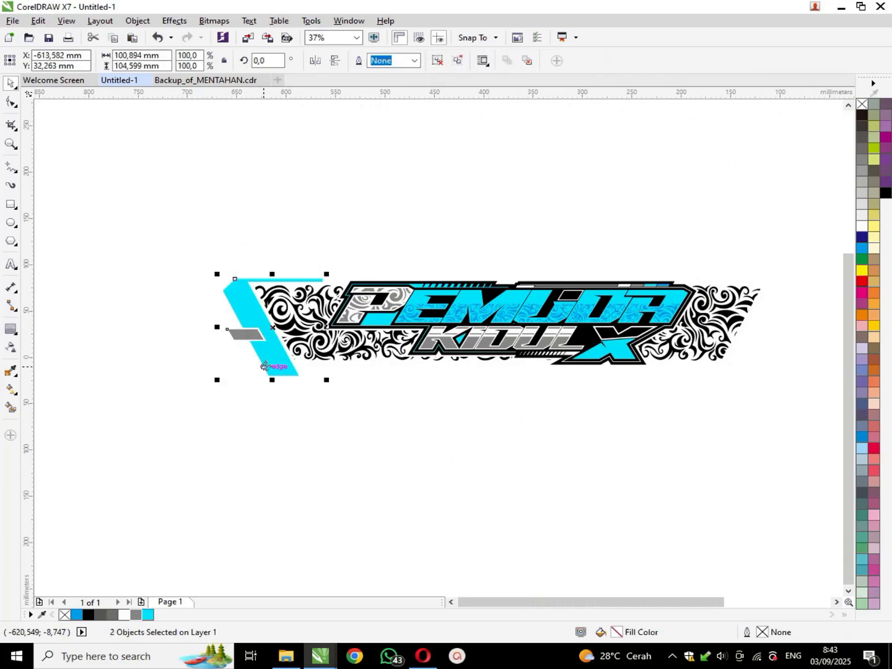
Step: Place a horizontally mirrored copy of the end piece at the strip's right end and group both end pieces
left_click(317, 63)
left_click_drag(299, 303, 769, 344)
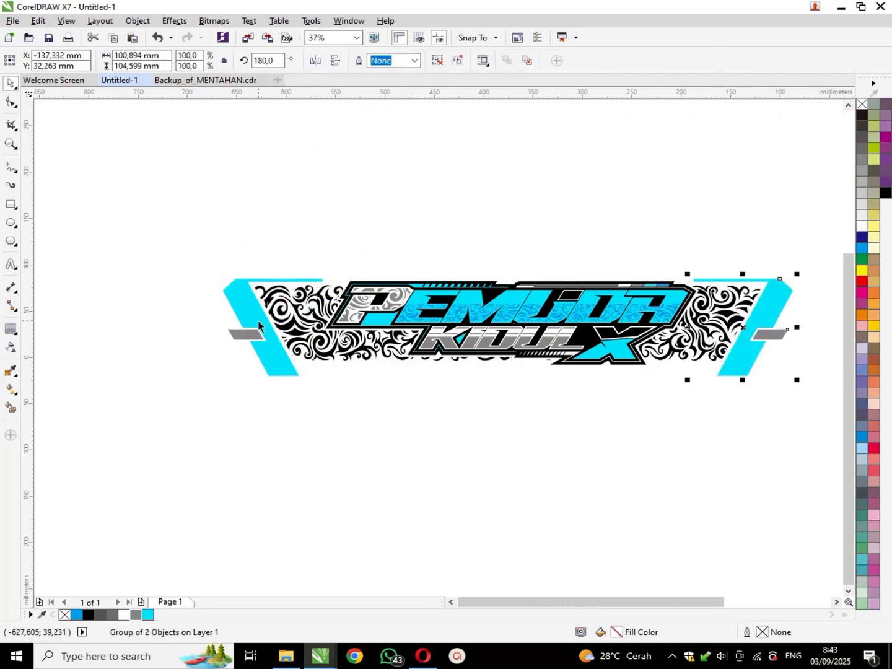
left_click(258, 321, "shift")
key("ctrl+g")
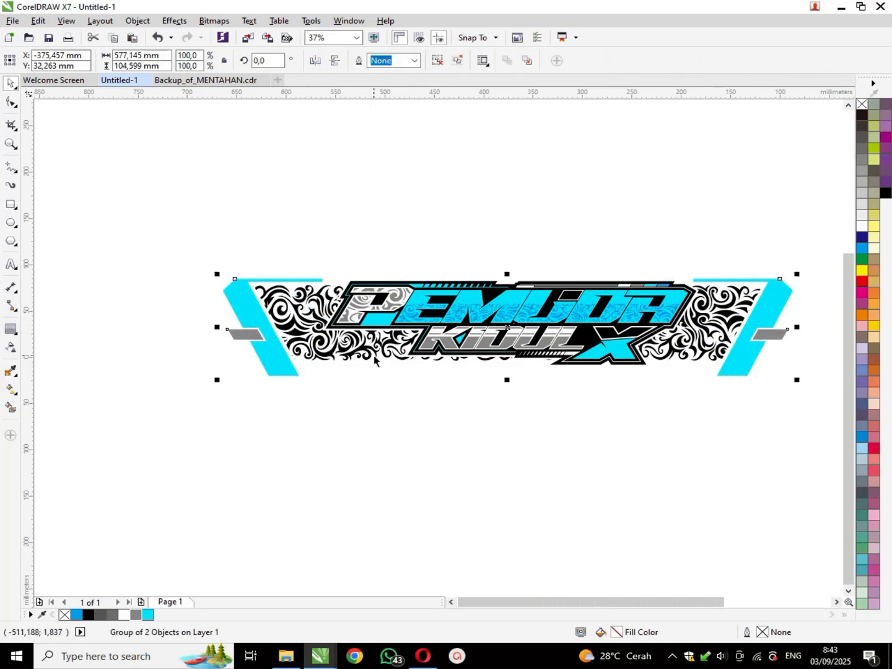
Step: Recolor the swirl-pattern strip behind the logo to the same gray as the parallelograms
left_click(472, 421)
key("F4")
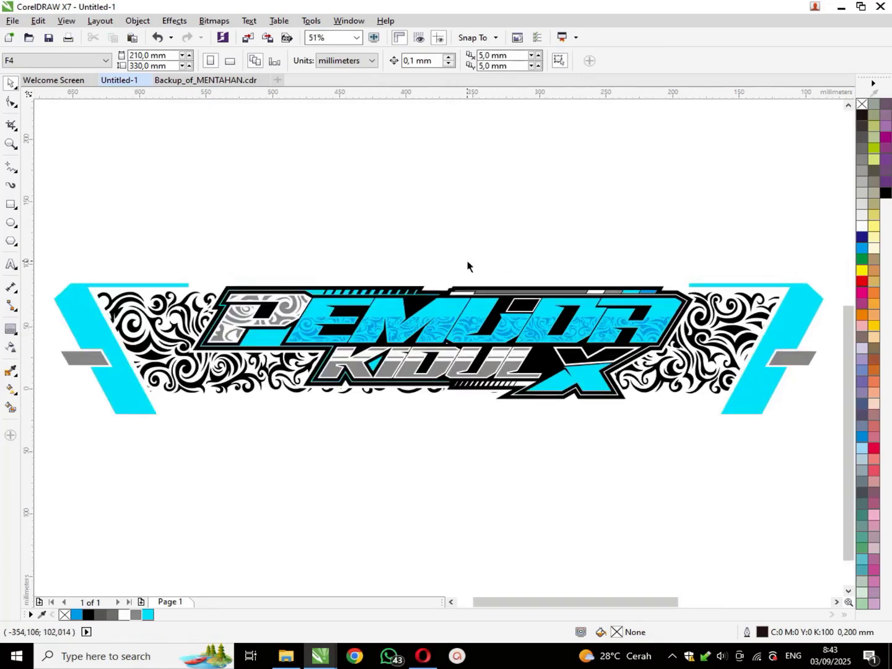
scroll(429, 250, "down", 2)
left_click(551, 288)
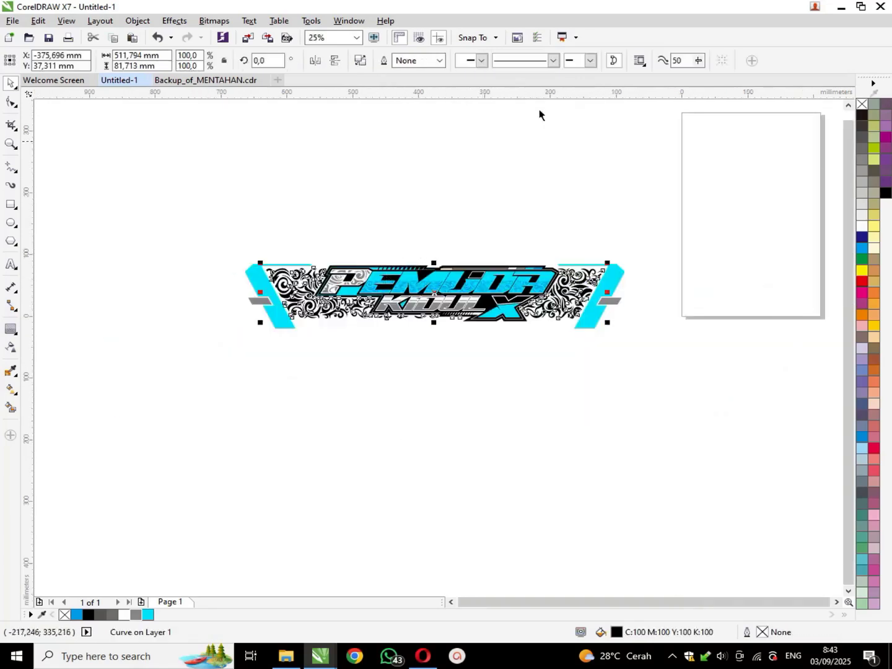
left_click(137, 615)
left_click(245, 375)
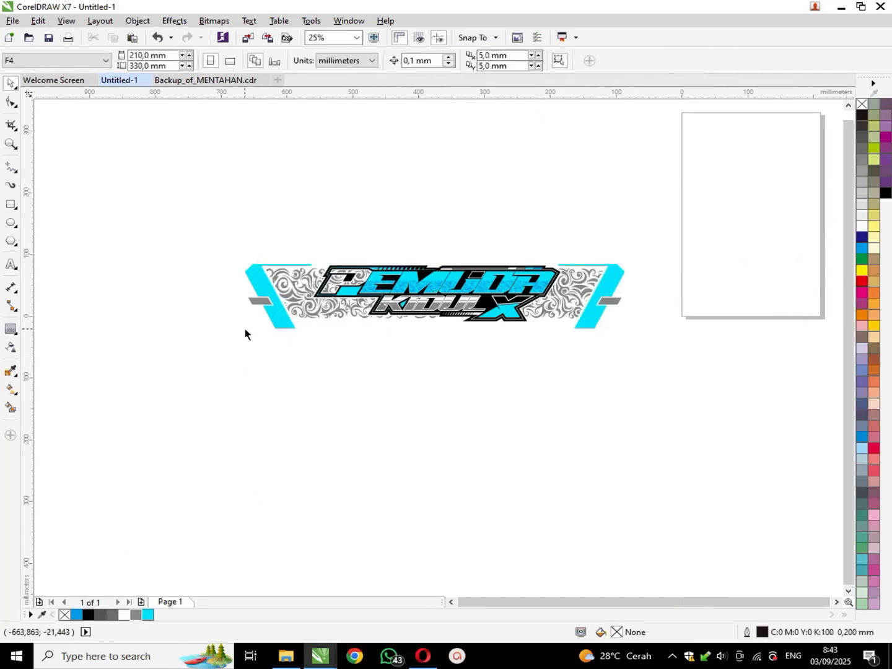
Step: Draw a black-filled rectangle about 682 × 240 mm around the whole design and send it to the back as the background
left_click(11, 205)
left_click_drag(202, 221, 651, 370)
left_click(886, 192)
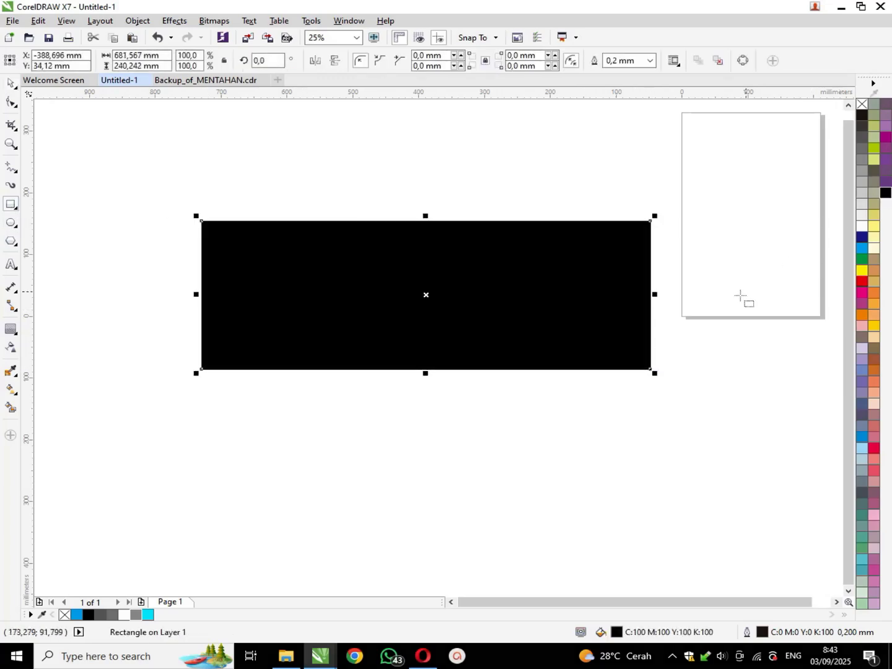
key("shift+Page_Down")
left_click(11, 83)
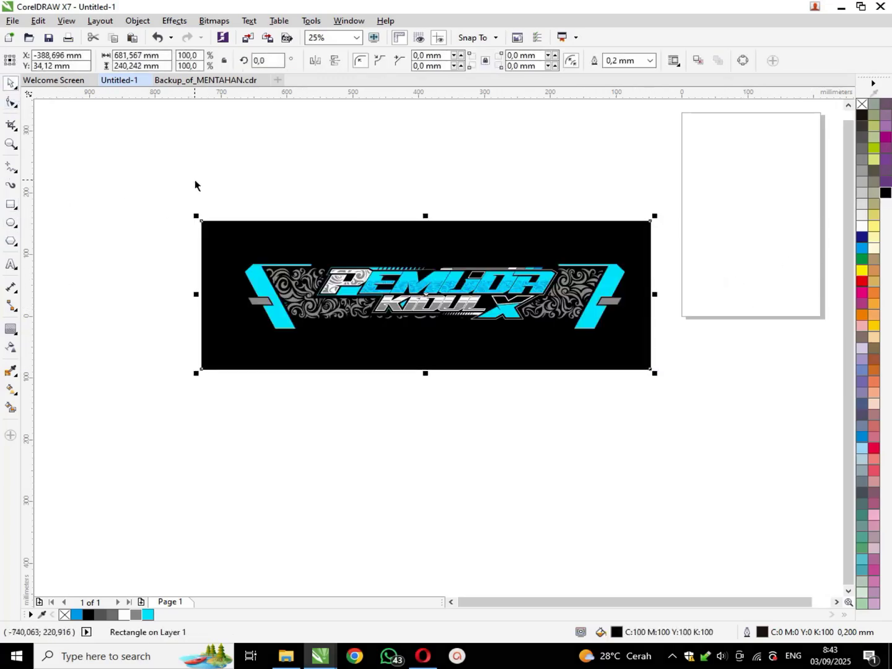
key("F4")
left_click(440, 151)
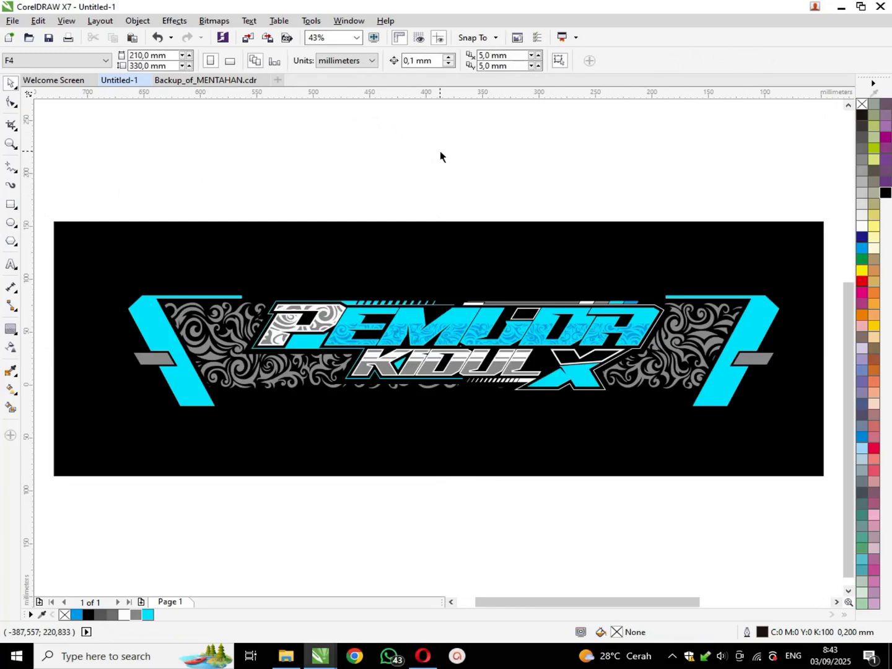